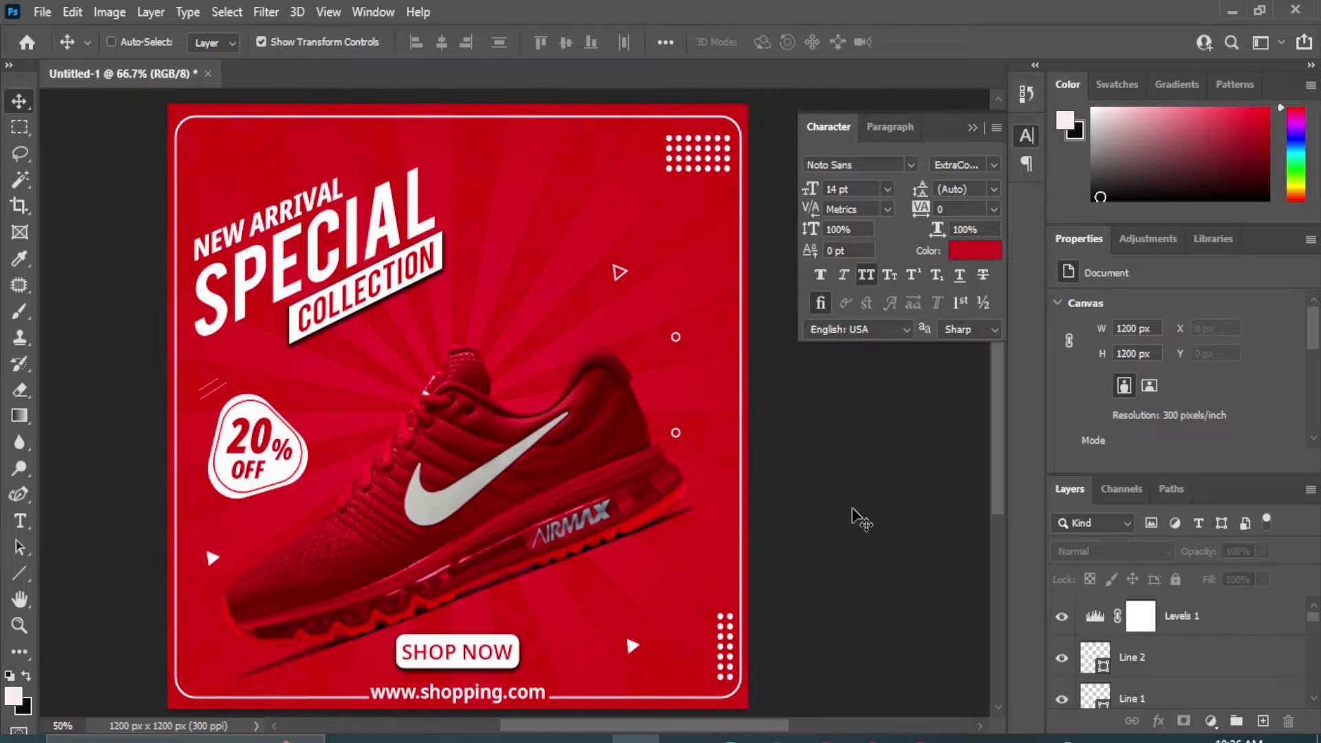
Zoom in on the finished red sneaker poster preview
{"action": "key", "text": "ctrl+plus"}
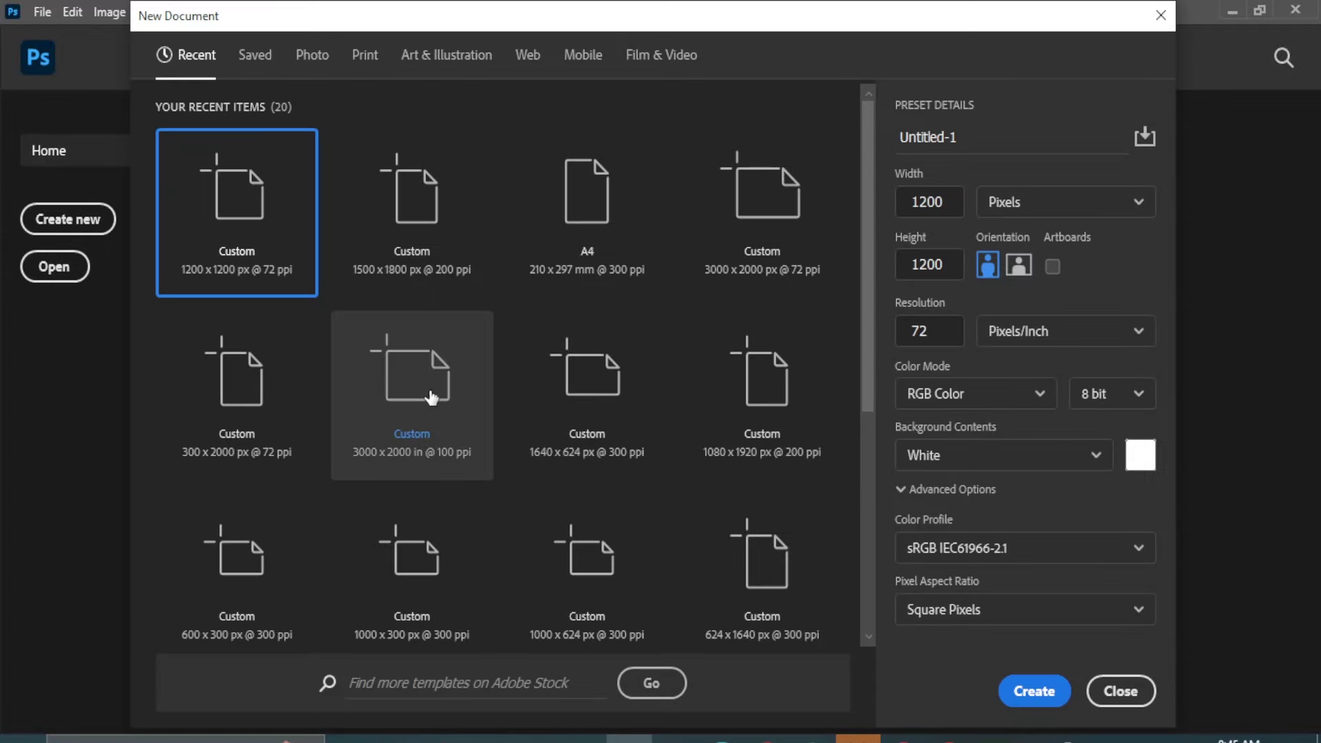
Set the 1200 x 1200 px preset's resolution to 300 Pixels/Inch and create the document
{"action": "left_click", "coordinate": [935, 330]}
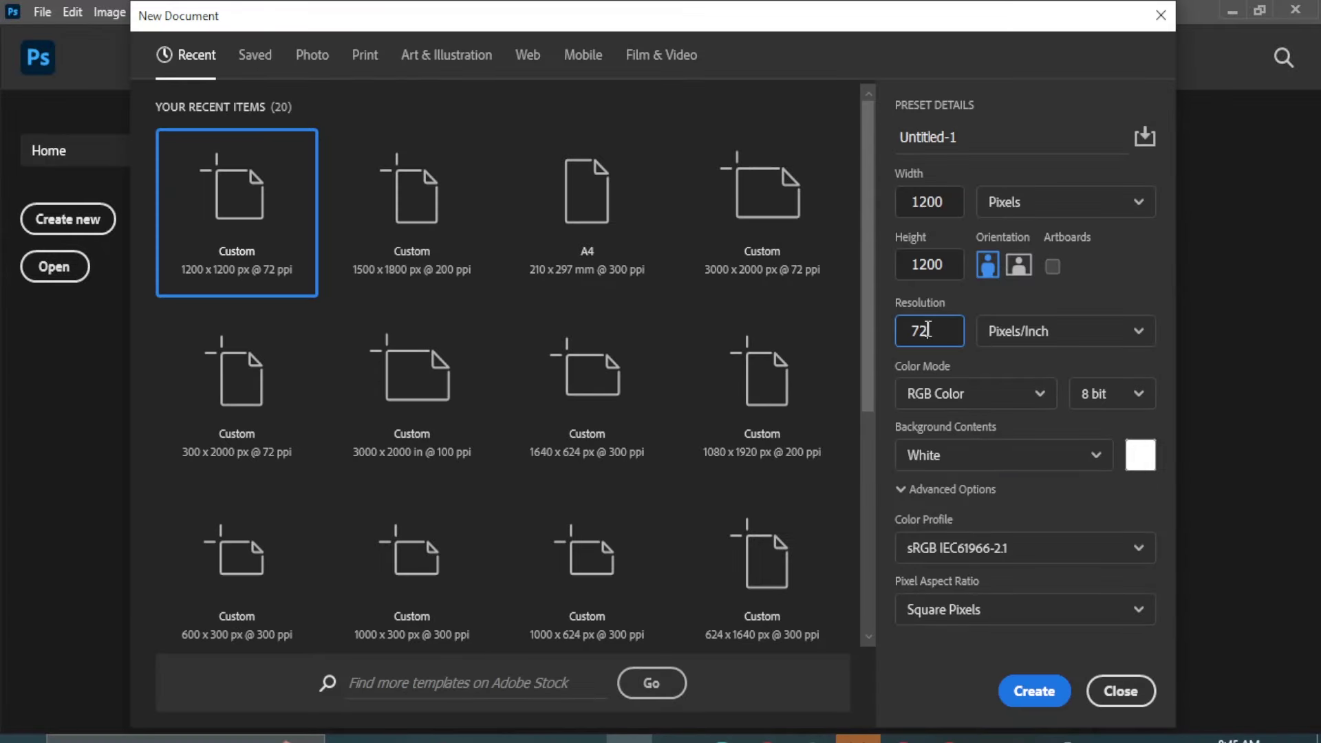
{"action": "type", "text": "300"}
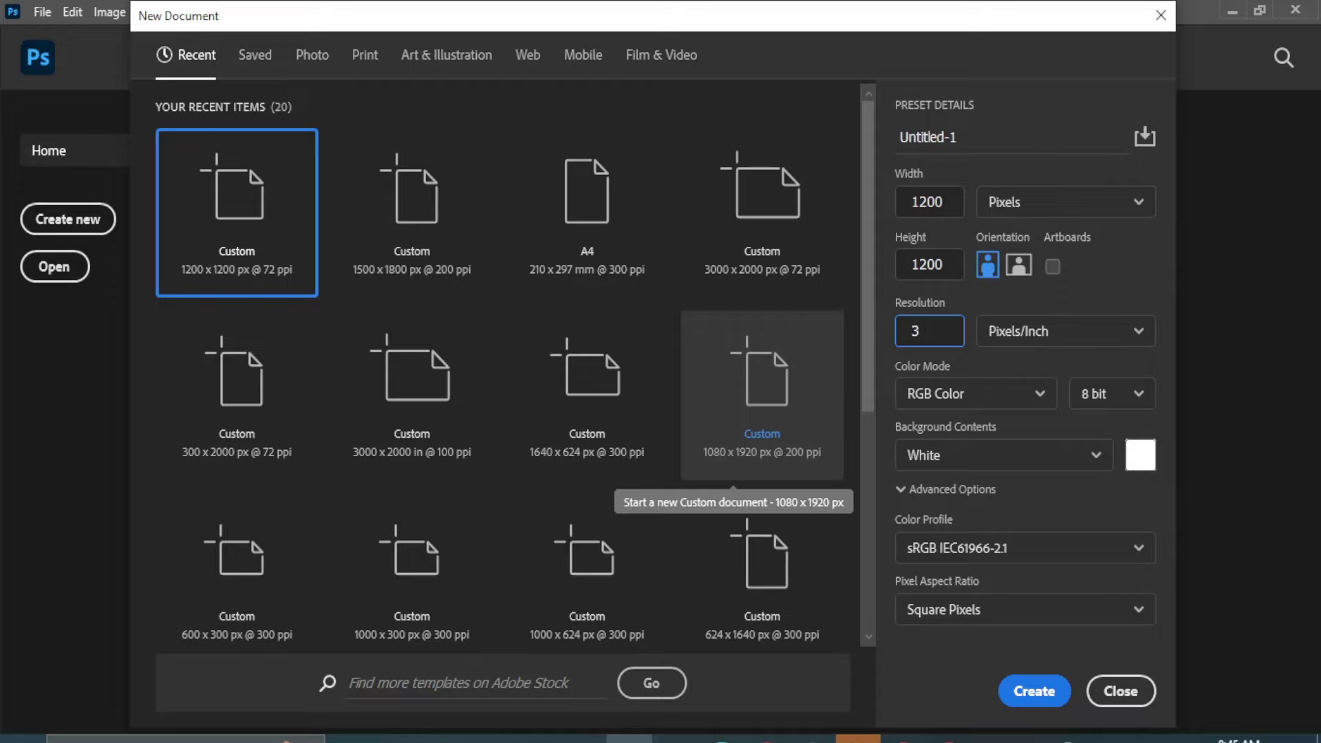
{"action": "left_click", "coordinate": [1034, 692]}
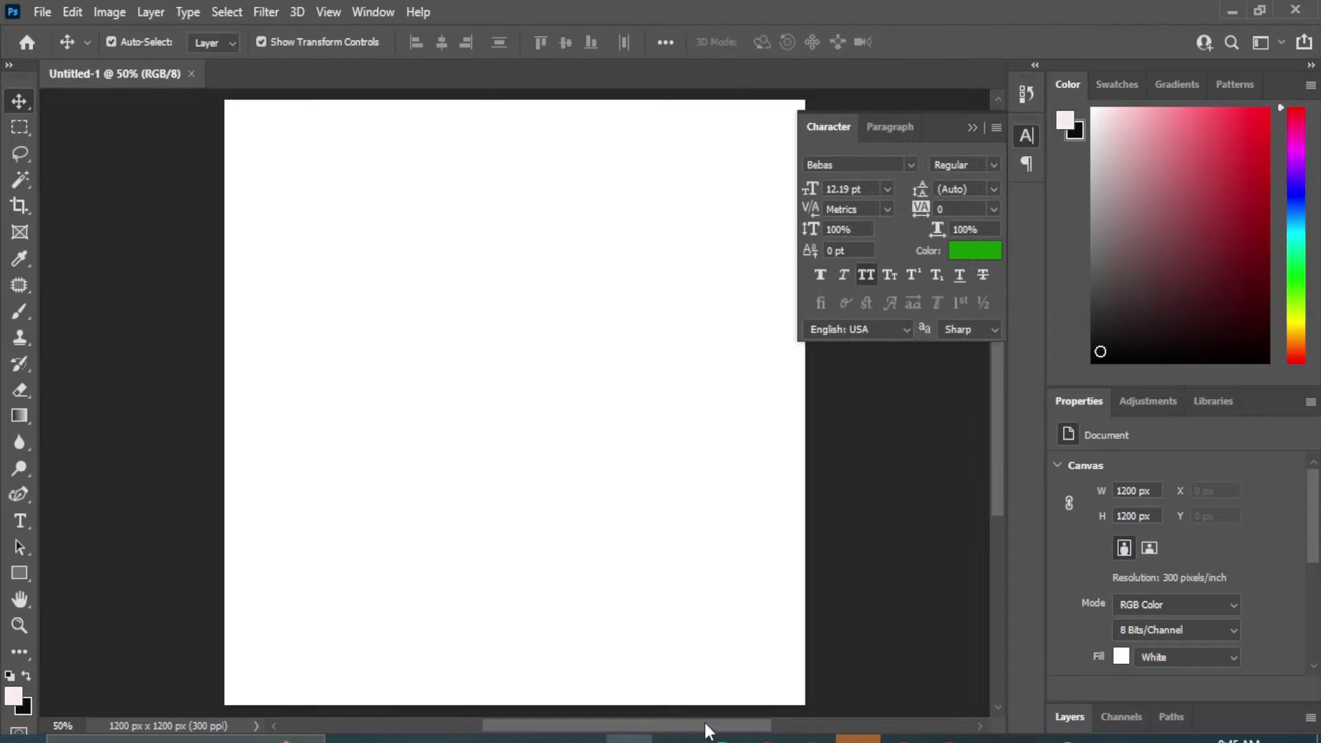
Draw Rectangle 1 across the entire canvas and fill it with the red swatch
{"action": "left_click", "coordinate": [19, 574]}
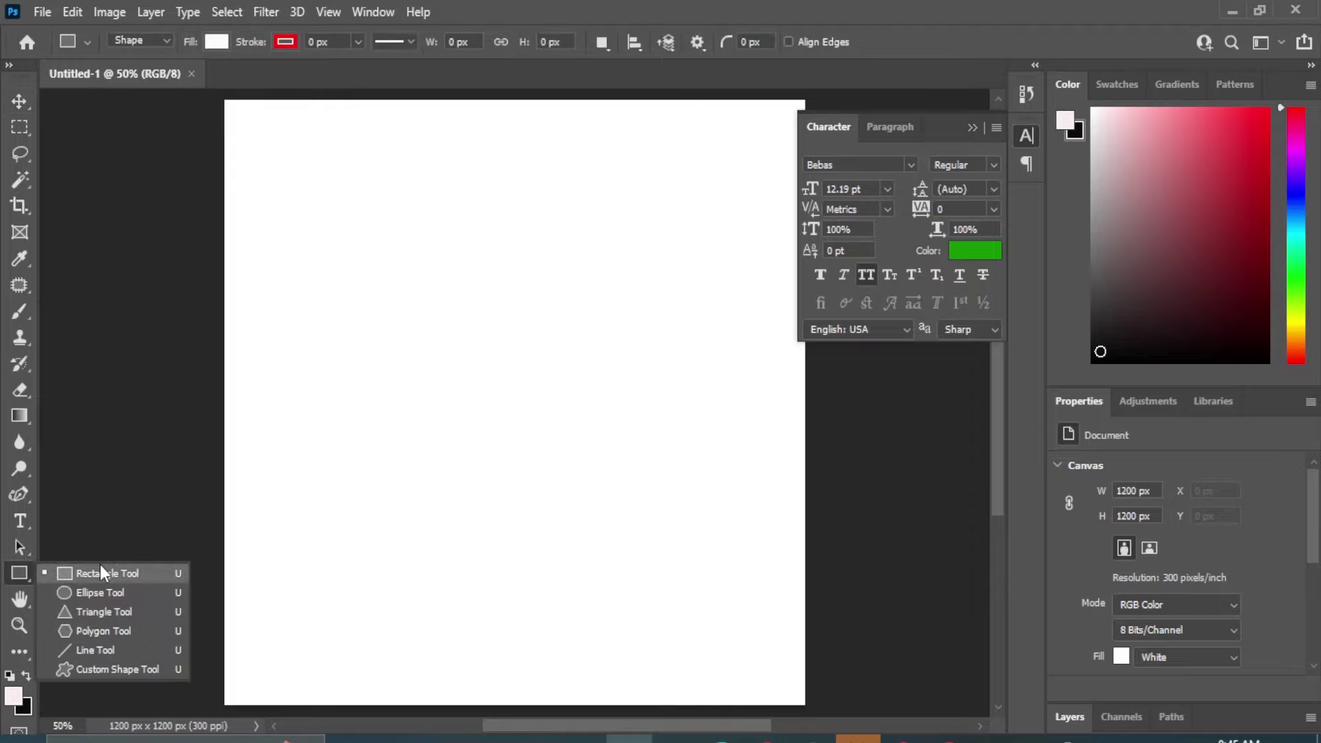
{"action": "left_click", "coordinate": [103, 568]}
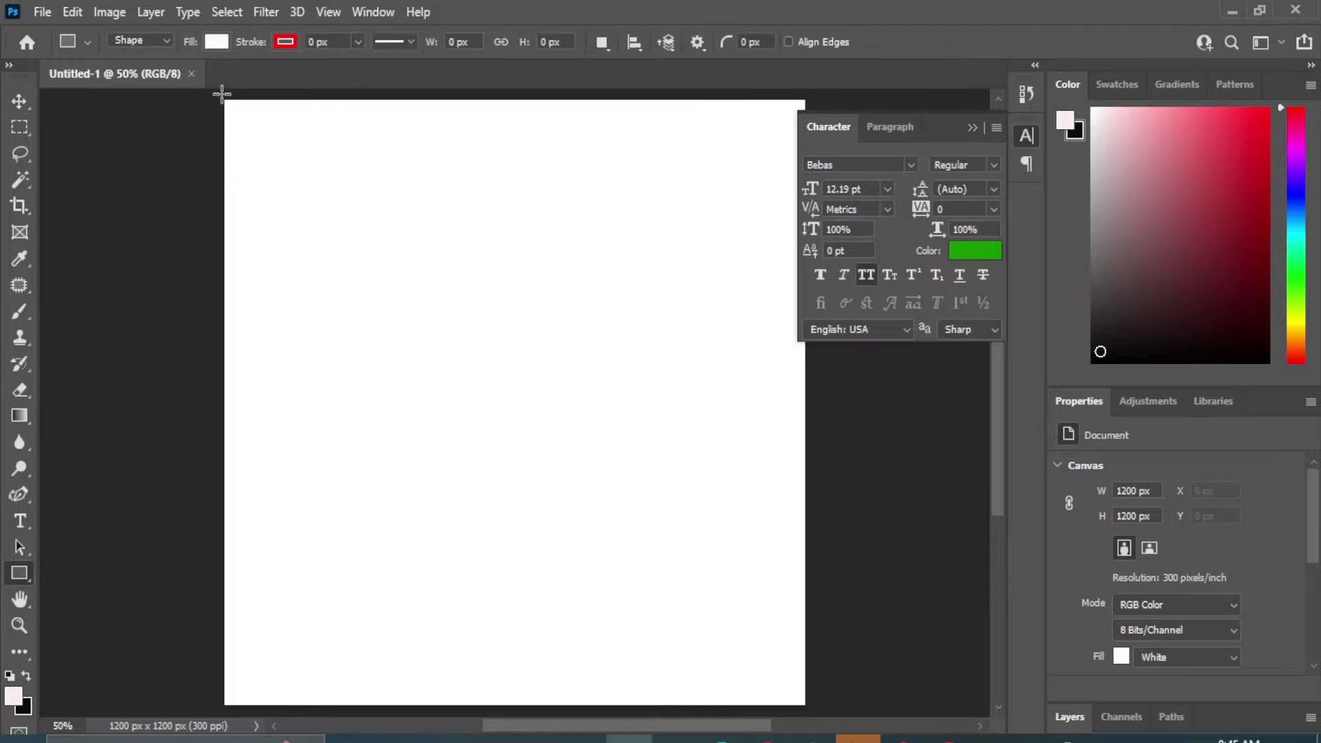
{"action": "left_click_drag", "start_coordinate": [222, 94], "coordinate": [810, 710]}
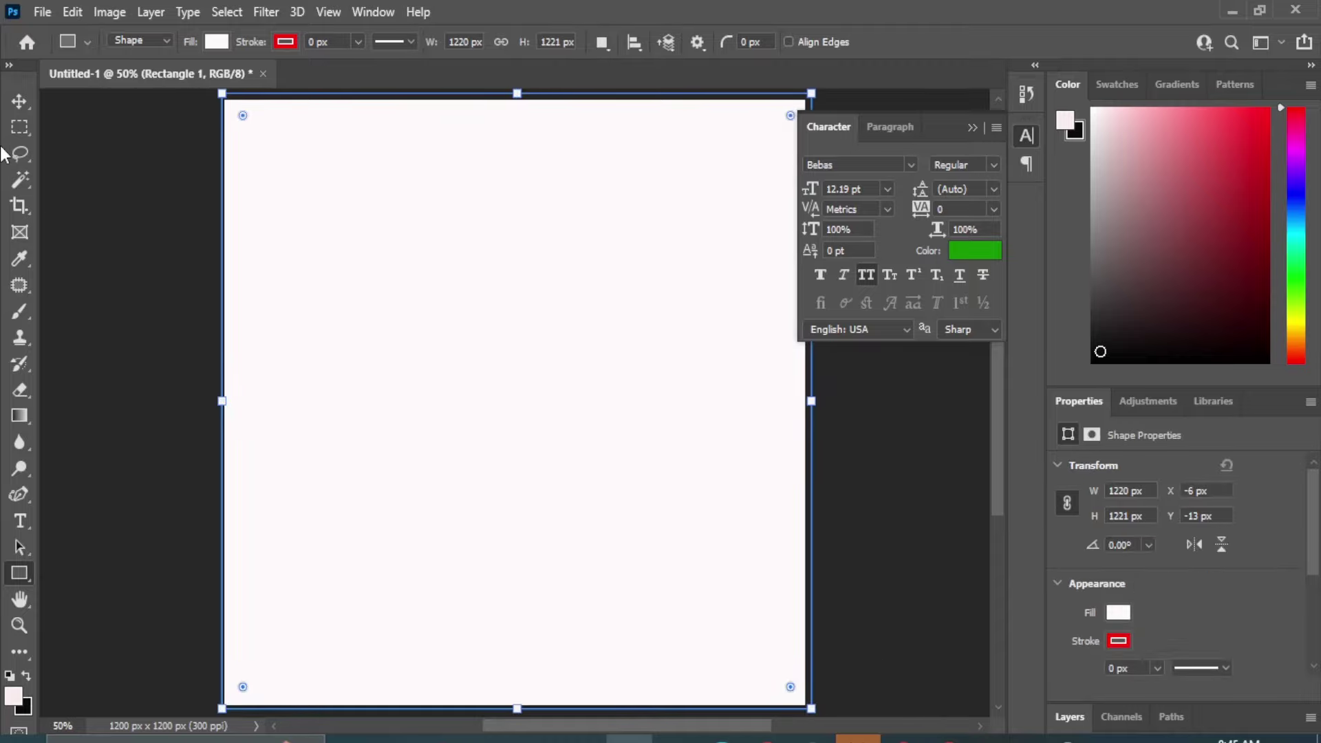
{"action": "left_click", "coordinate": [19, 101]}
{"action": "left_click", "coordinate": [923, 478]}
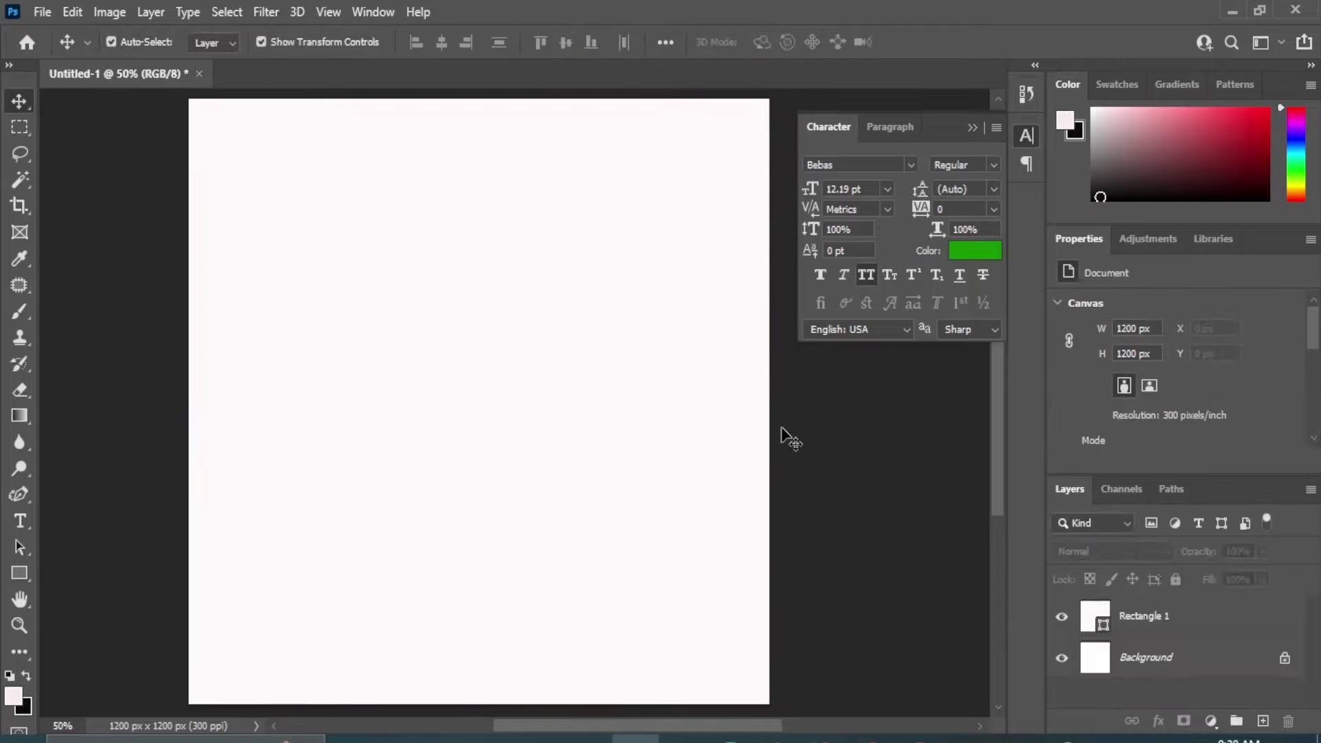
{"action": "left_click", "coordinate": [745, 421]}
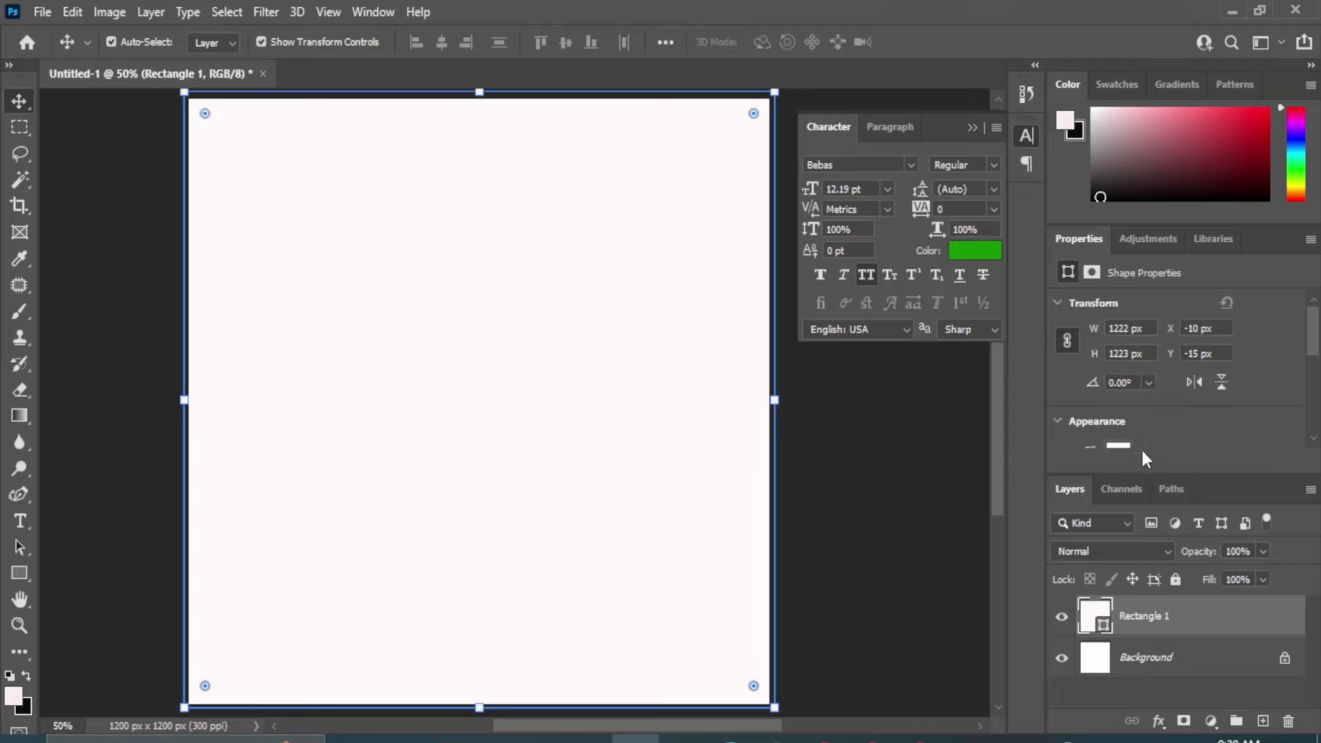
{"action": "scroll", "coordinate": [1142, 452], "scroll_direction": "down", "scroll_amount": 1}
{"action": "left_click", "coordinate": [1118, 398]}
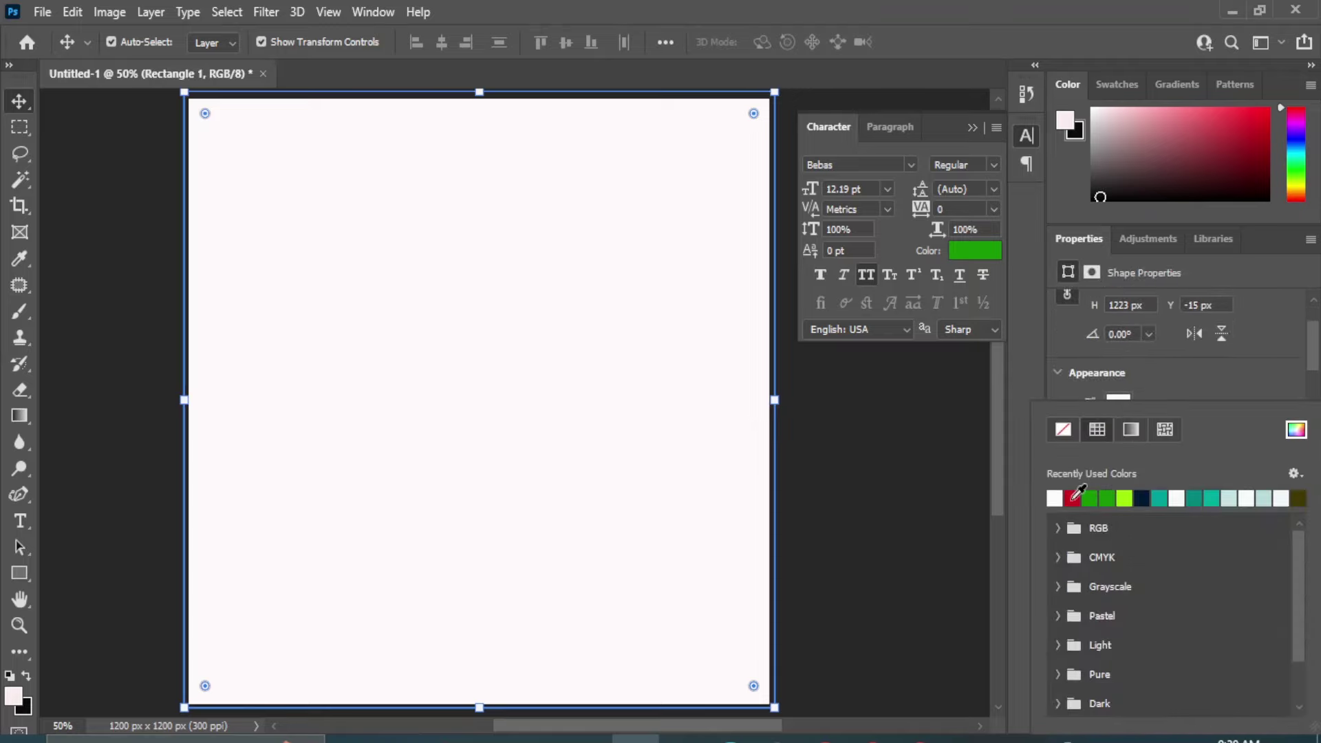
{"action": "left_click", "coordinate": [1074, 496]}
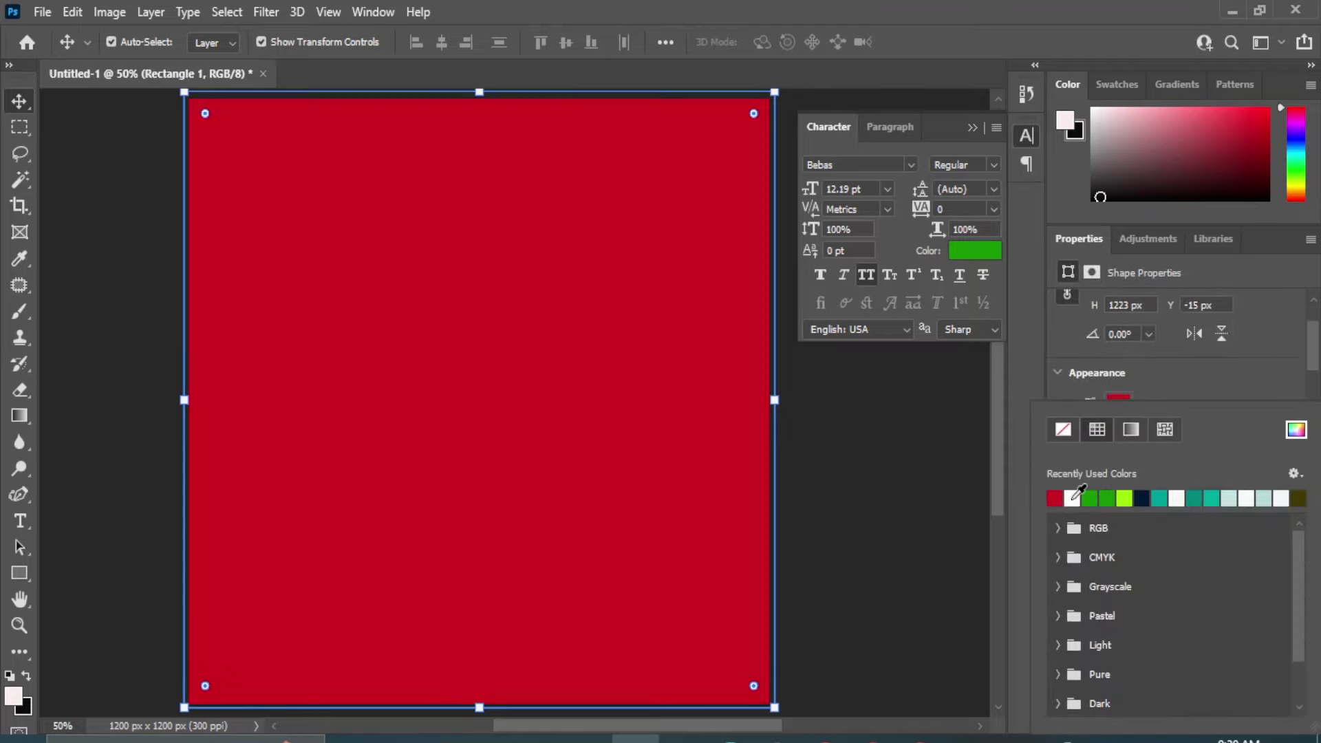
{"action": "left_click", "coordinate": [8, 102]}
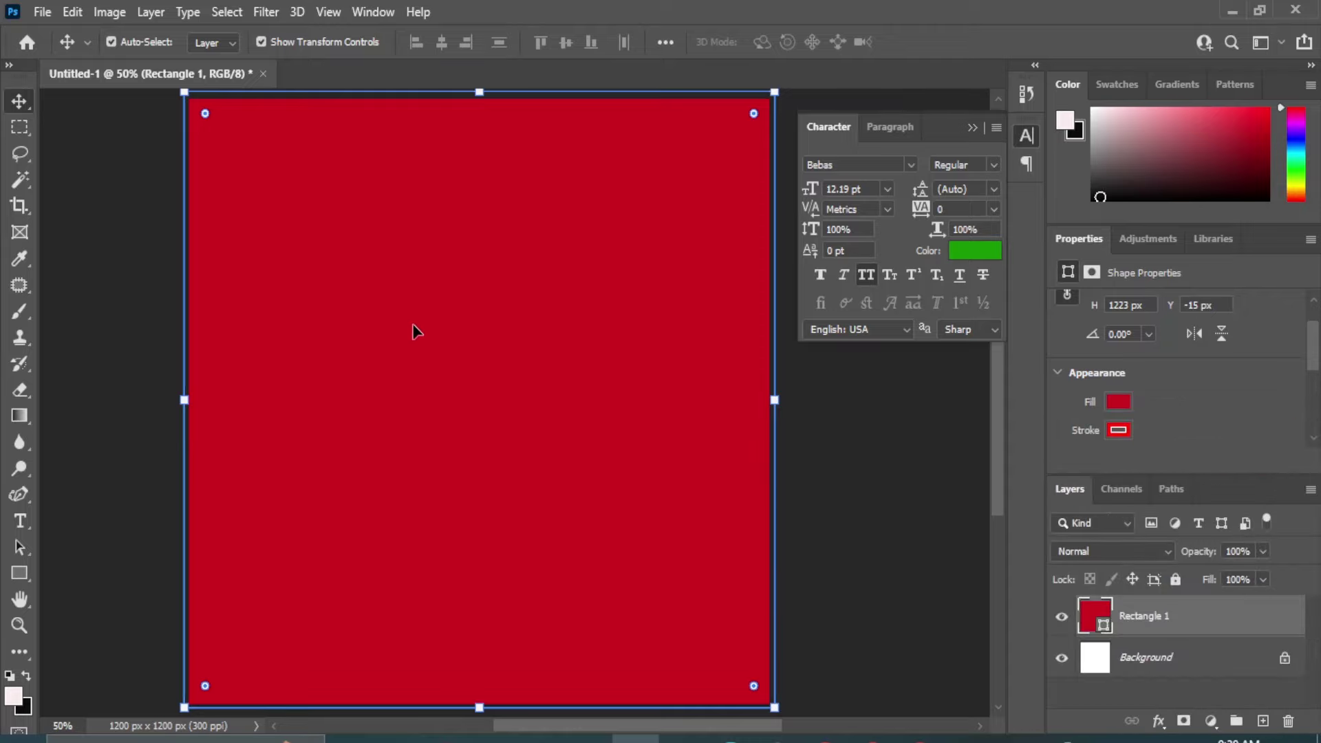
Convert the red background to a smart object and apply Add Noise at 5.35%
{"action": "left_click", "coordinate": [266, 12]}
{"action": "mouse_move", "coordinate": [283, 327]}
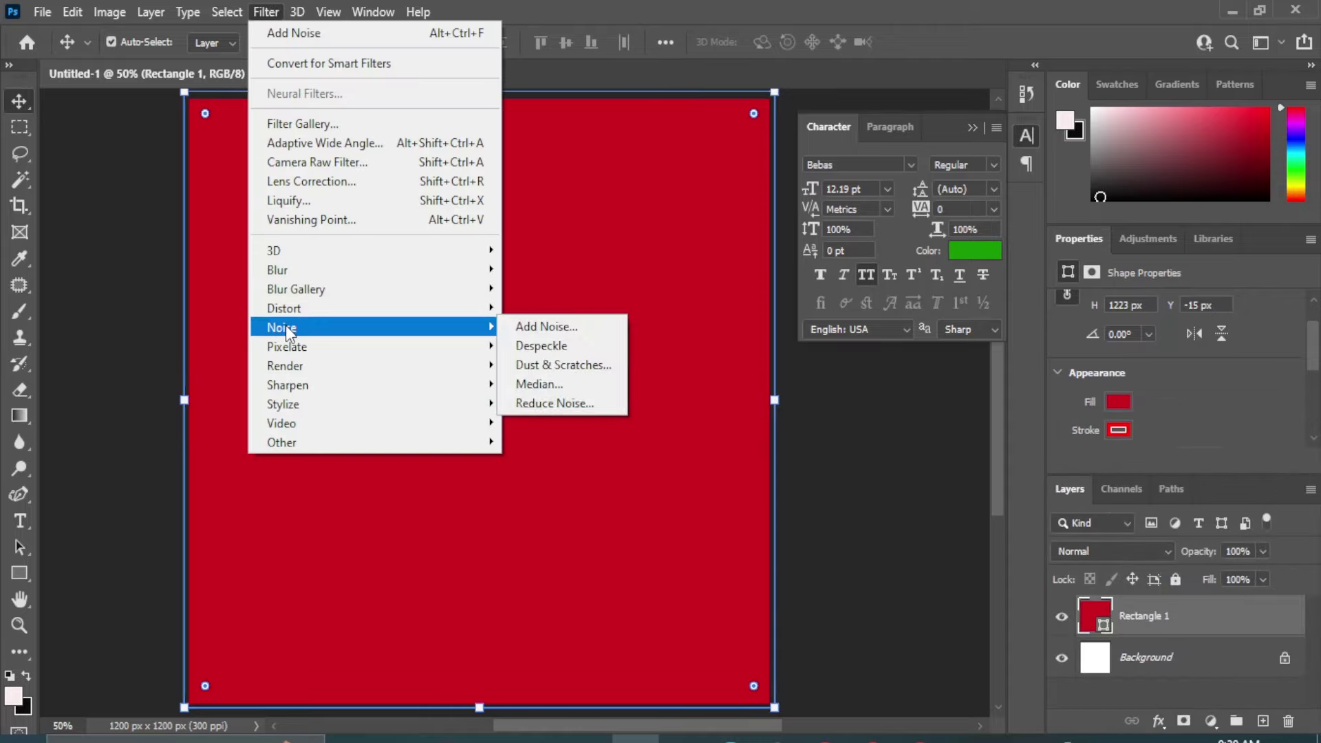
{"action": "left_click", "coordinate": [522, 329]}
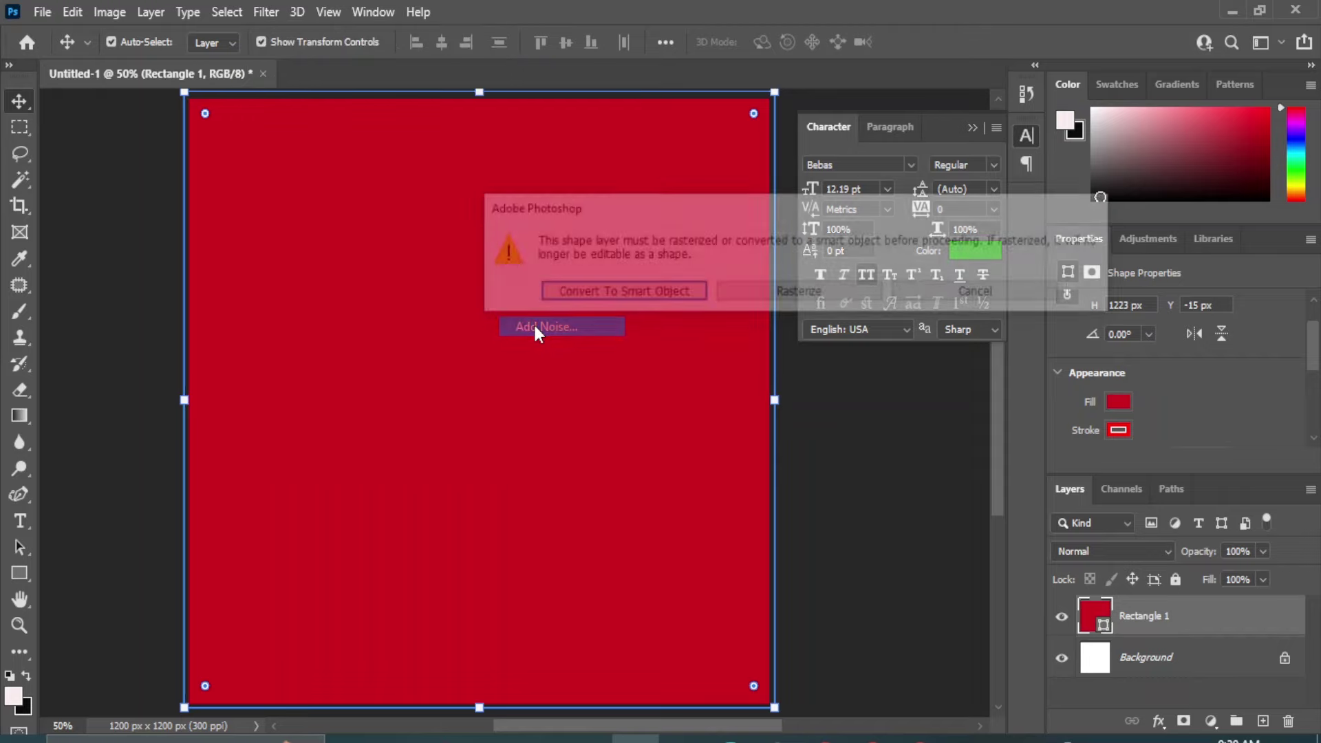
{"action": "left_click", "coordinate": [624, 296]}
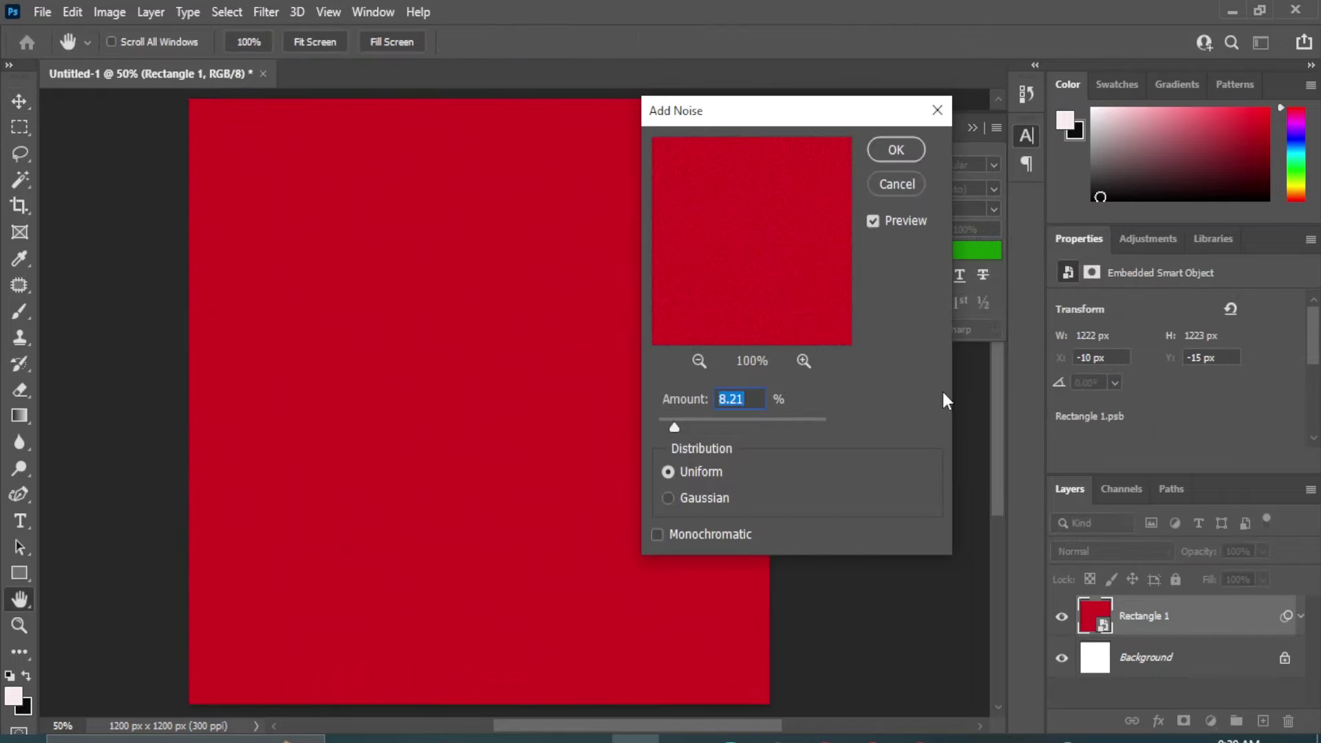
{"action": "mouse_move", "coordinate": [678, 427]}
{"action": "left_mouse_down"}
{"action": "mouse_move", "coordinate": [663, 427]}
{"action": "mouse_move", "coordinate": [705, 435]}
{"action": "mouse_move", "coordinate": [679, 436]}
{"action": "left_mouse_up"}
{"action": "left_click", "coordinate": [906, 140]}
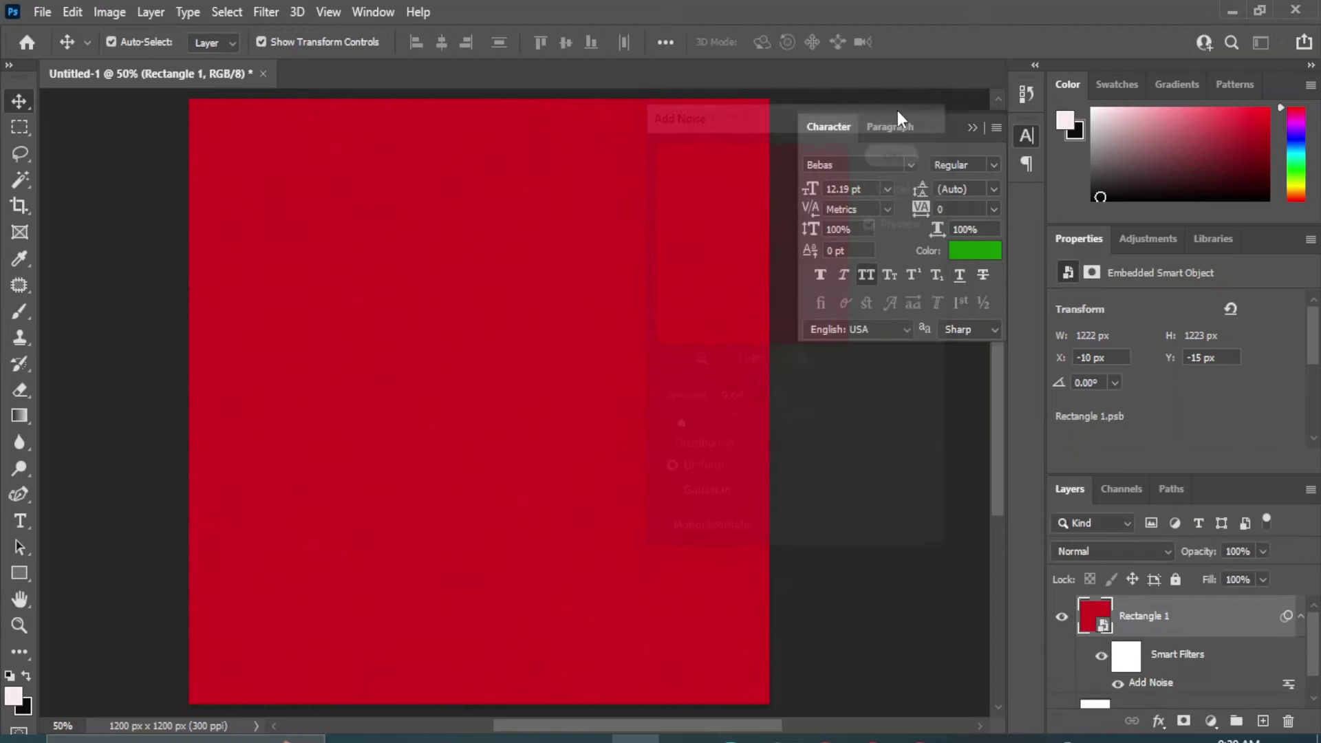
{"action": "left_click", "coordinate": [873, 492]}
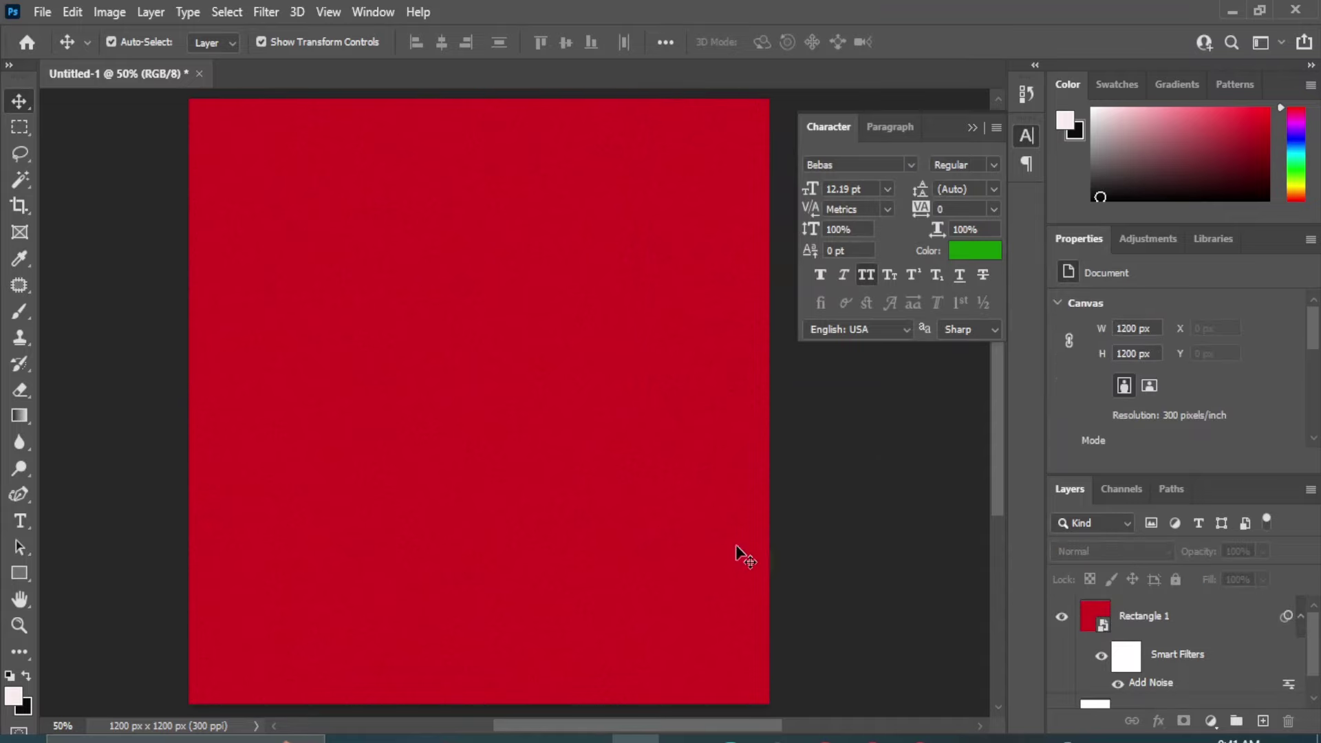
Place shoe.png on the lower canvas, scaled and rotated about -19.82°
{"action": "left_click", "coordinate": [609, 670]}
{"action": "left_click_drag", "start_coordinate": [377, 241], "coordinate": [402, 554]}
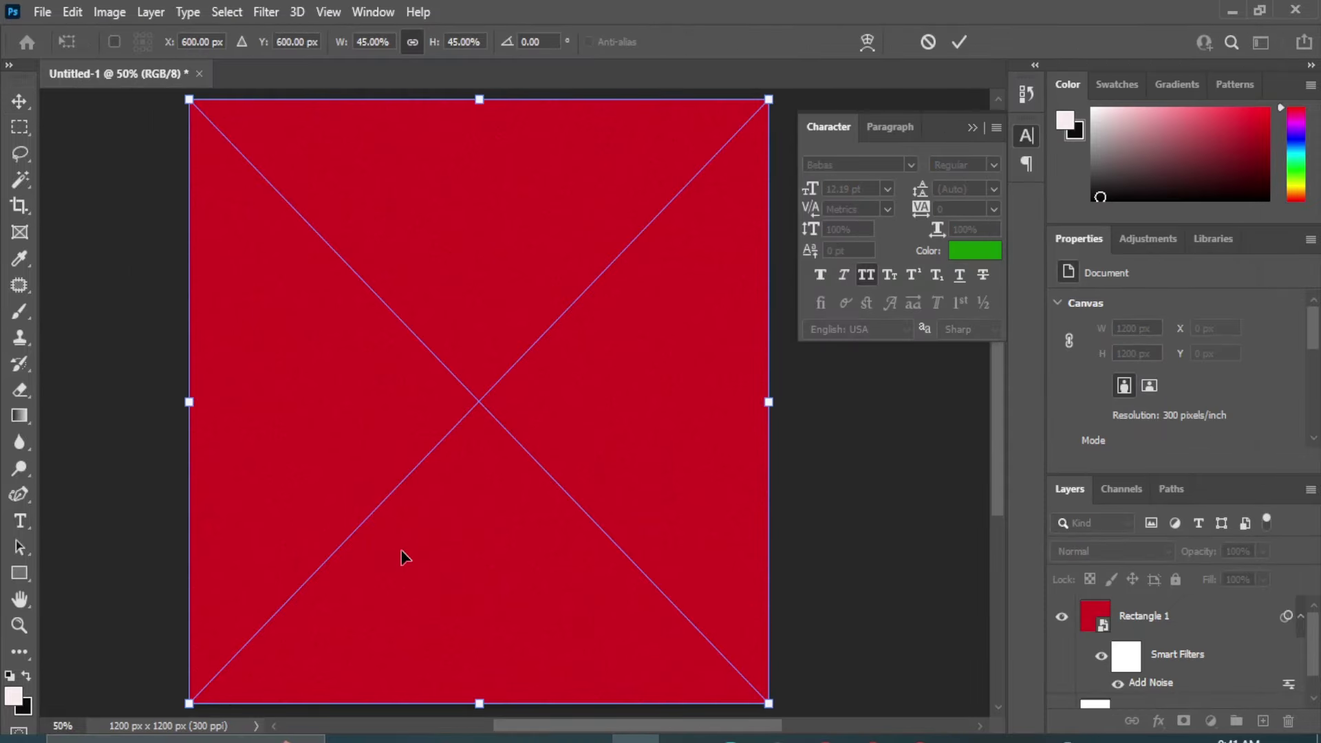
{"action": "left_click_drag", "start_coordinate": [196, 698], "coordinate": [258, 654]}
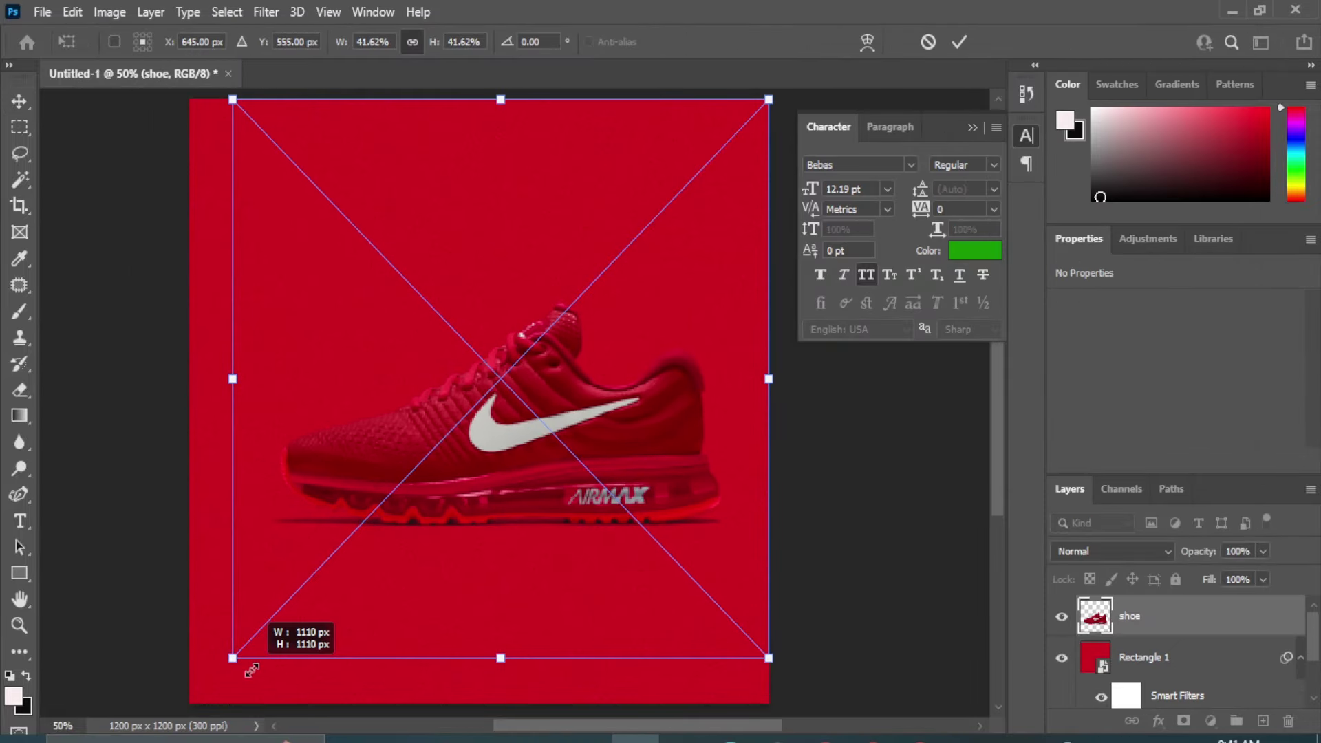
{"action": "left_click_drag", "start_coordinate": [543, 374], "coordinate": [495, 482]}
{"action": "left_click_drag", "start_coordinate": [761, 523], "coordinate": [753, 417]}
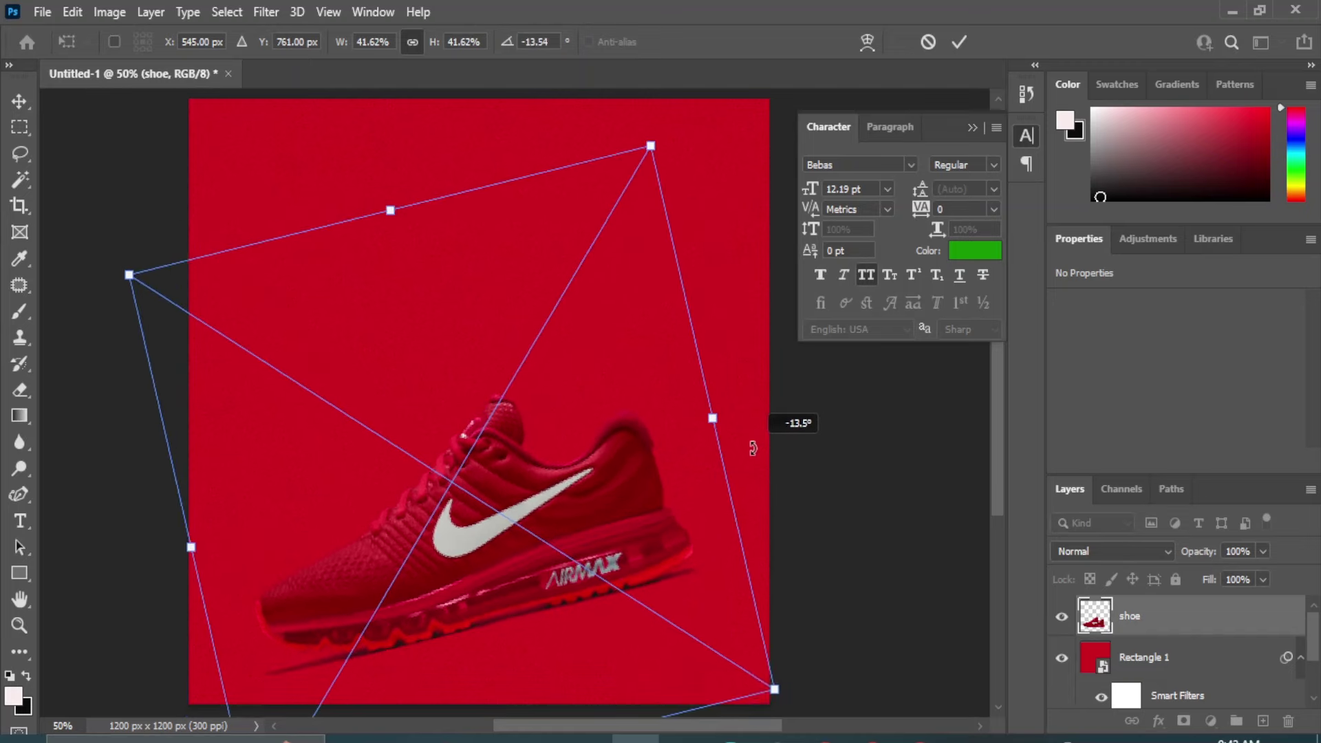
{"action": "left_click_drag", "start_coordinate": [523, 507], "coordinate": [520, 496]}
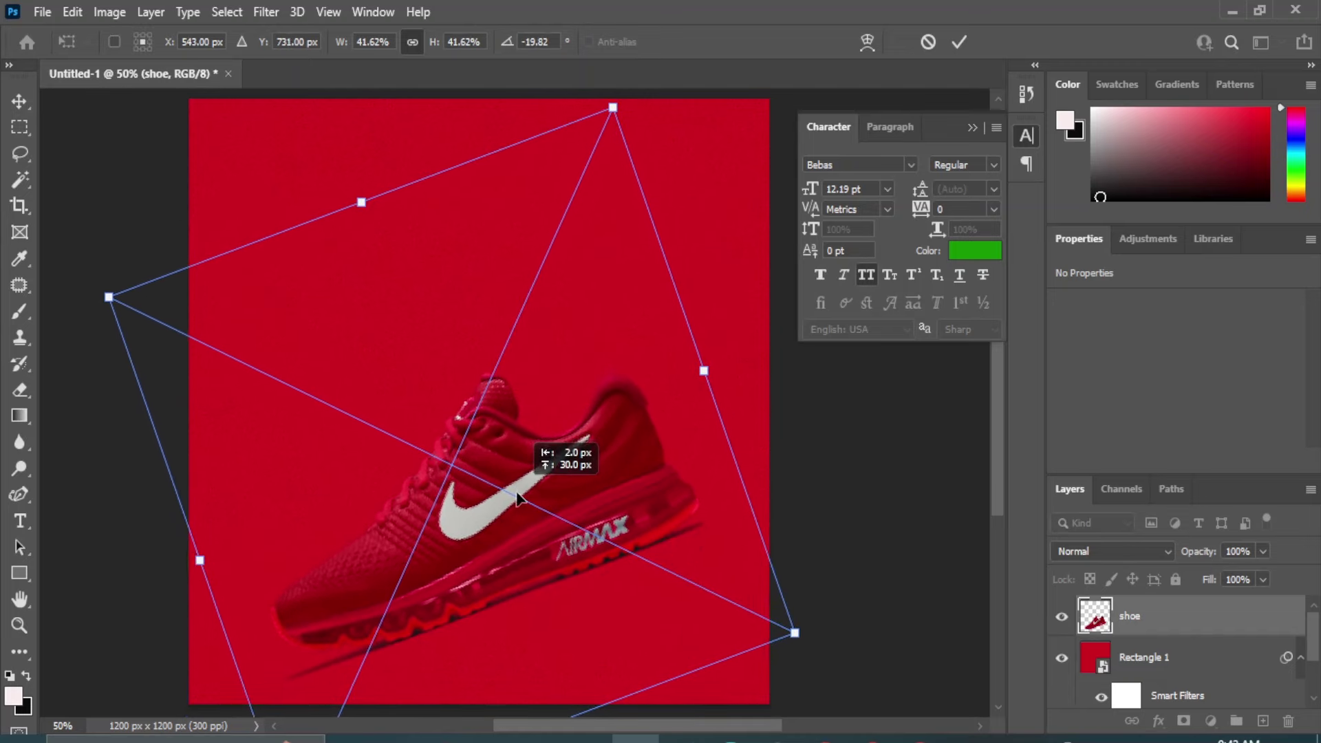
{"action": "left_click_drag", "start_coordinate": [105, 301], "coordinate": [73, 287]}
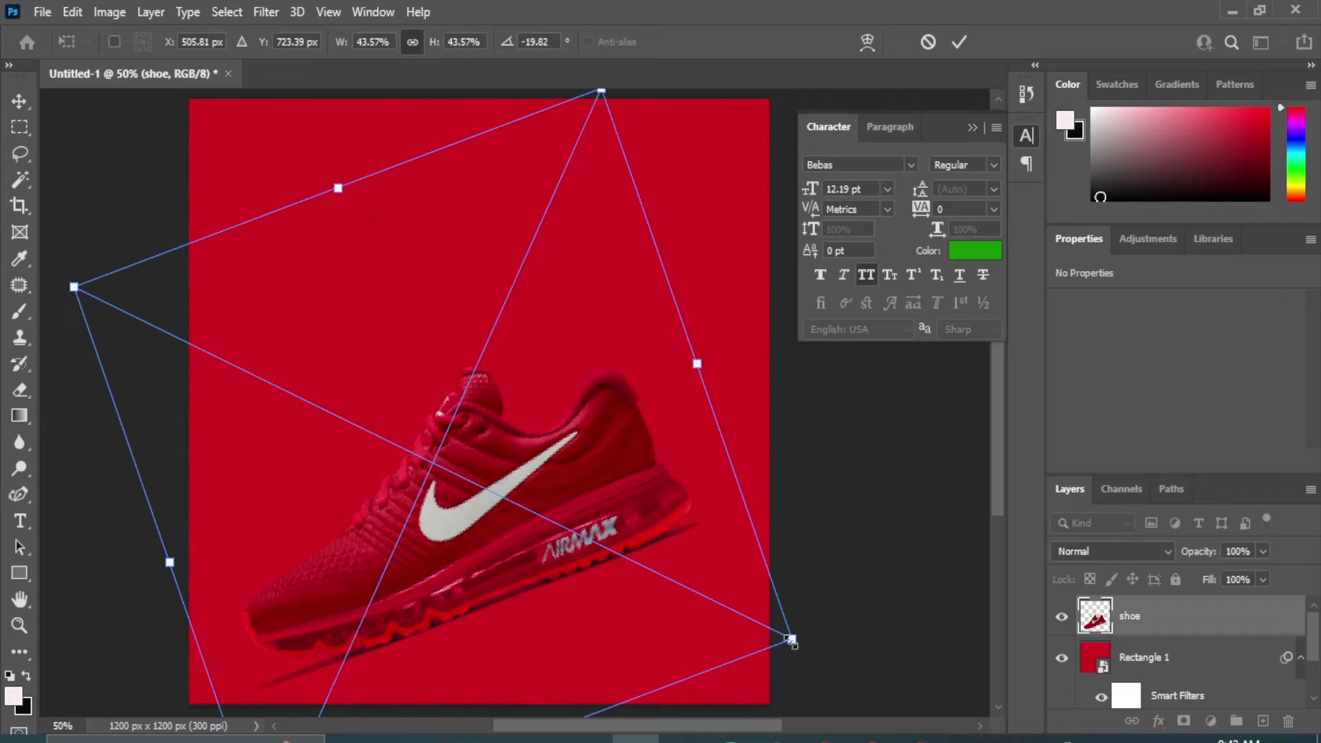
{"action": "left_click_drag", "start_coordinate": [791, 640], "coordinate": [812, 645]}
{"action": "key", "text": "Return"}
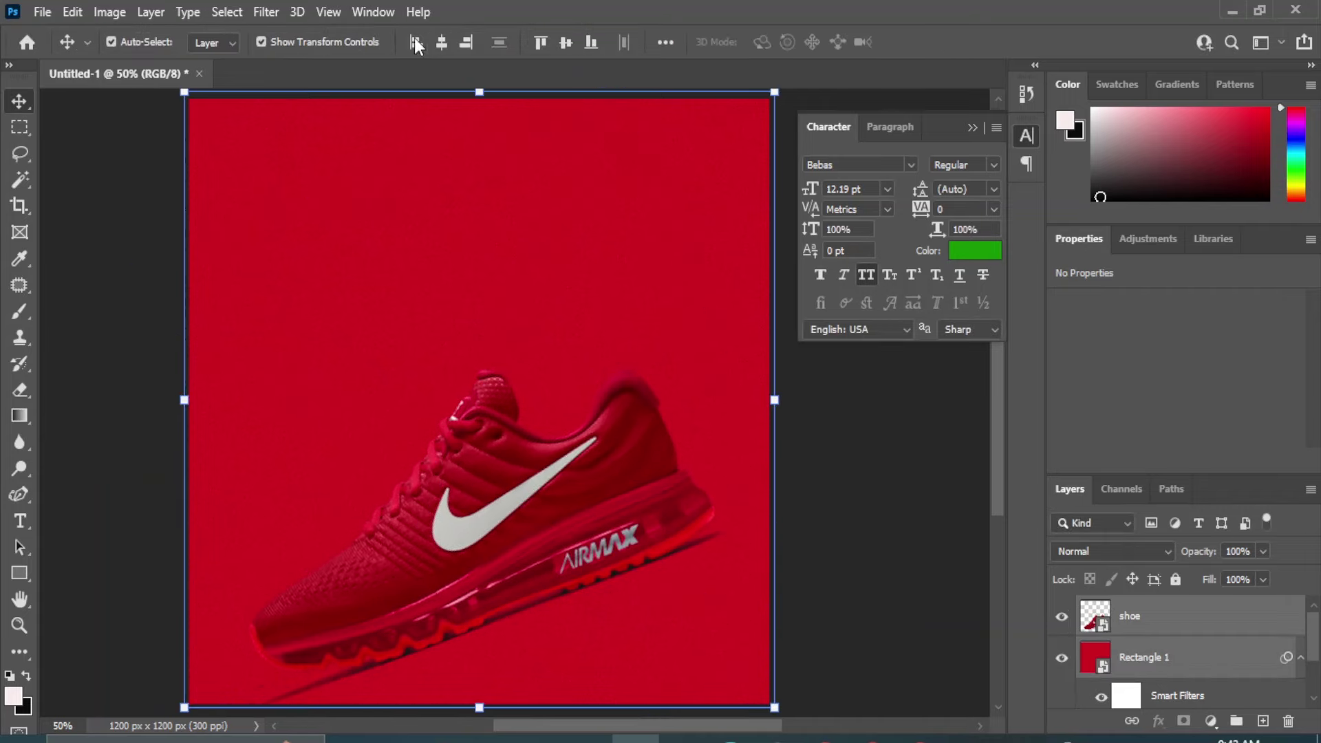
Nudge the shoe slightly upward, then bring the sunburst png into the poster
{"action": "left_click_drag", "start_coordinate": [490, 499], "coordinate": [483, 488]}
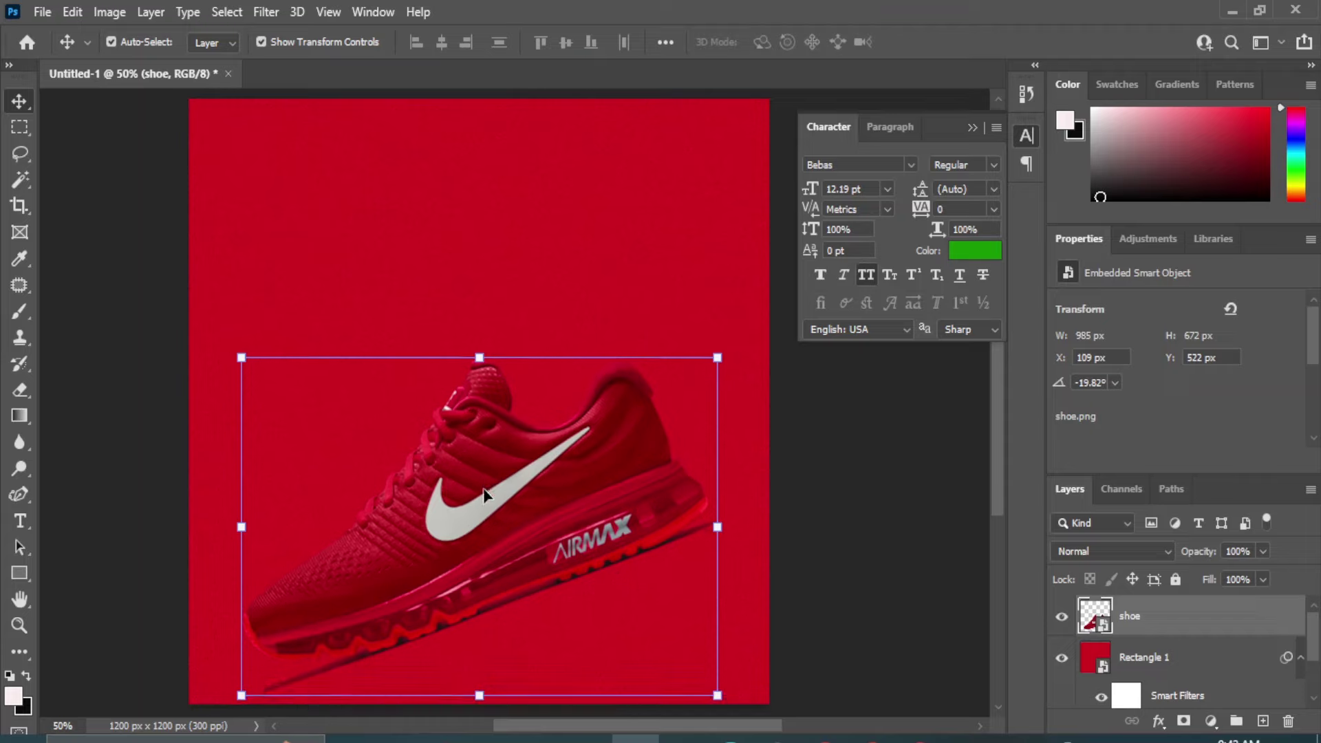
{"action": "key", "text": "shift+Up"}
{"action": "key", "text": "shift+Up"}
{"action": "key", "text": "shift+Up"}
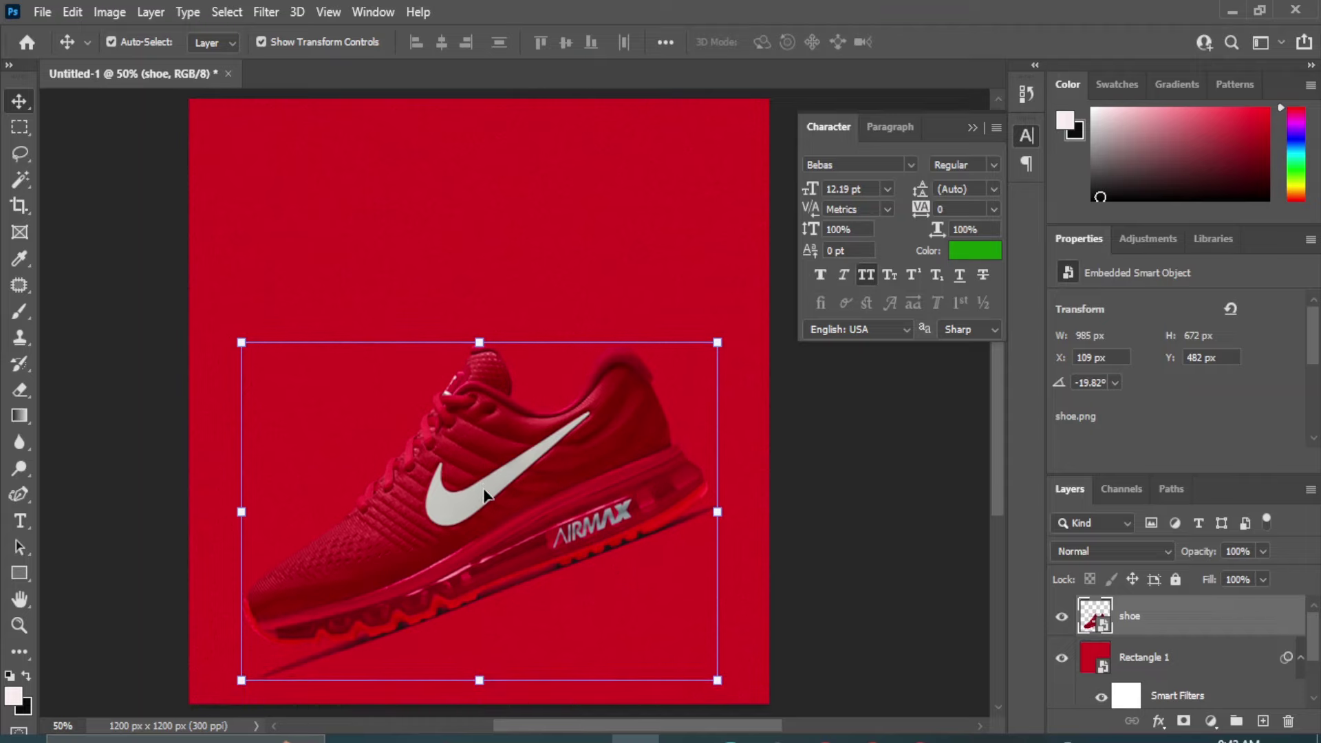
{"action": "key", "text": "shift+Up"}
{"action": "left_click", "coordinate": [850, 513]}
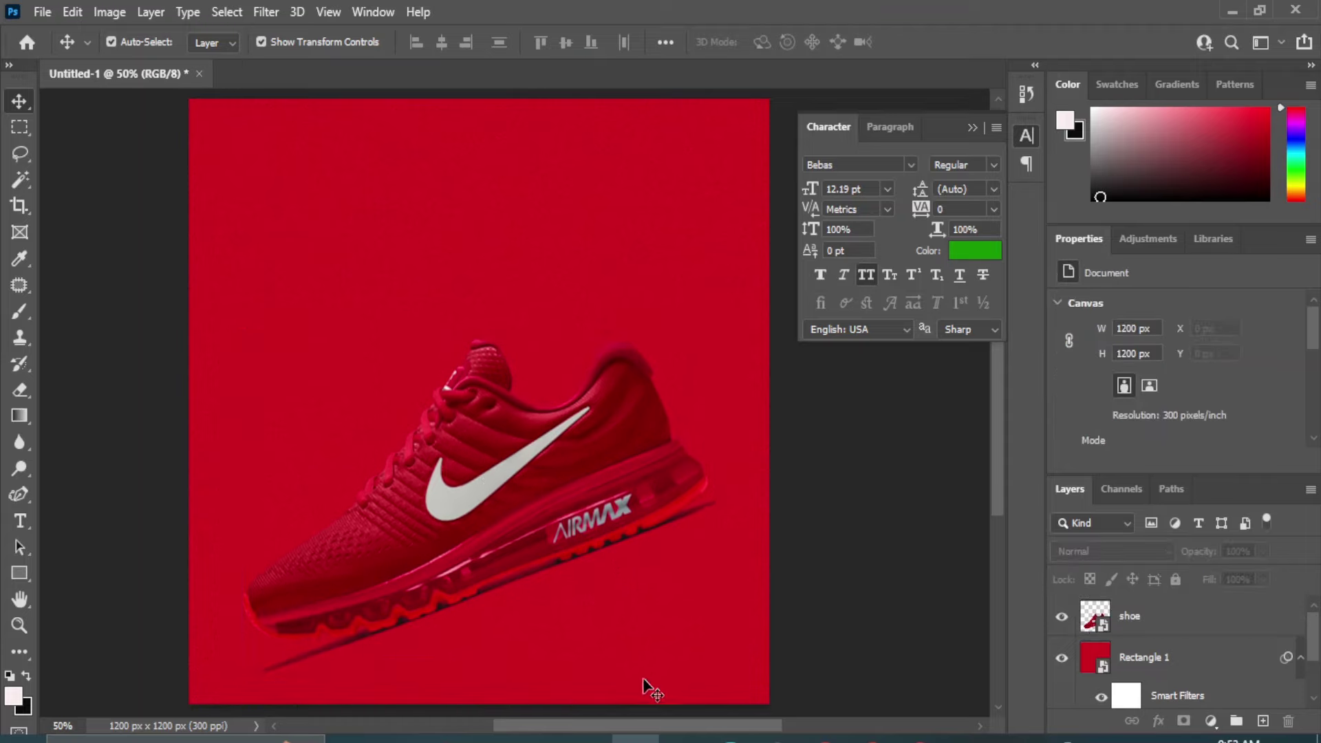
{"action": "left_click", "coordinate": [594, 679]}
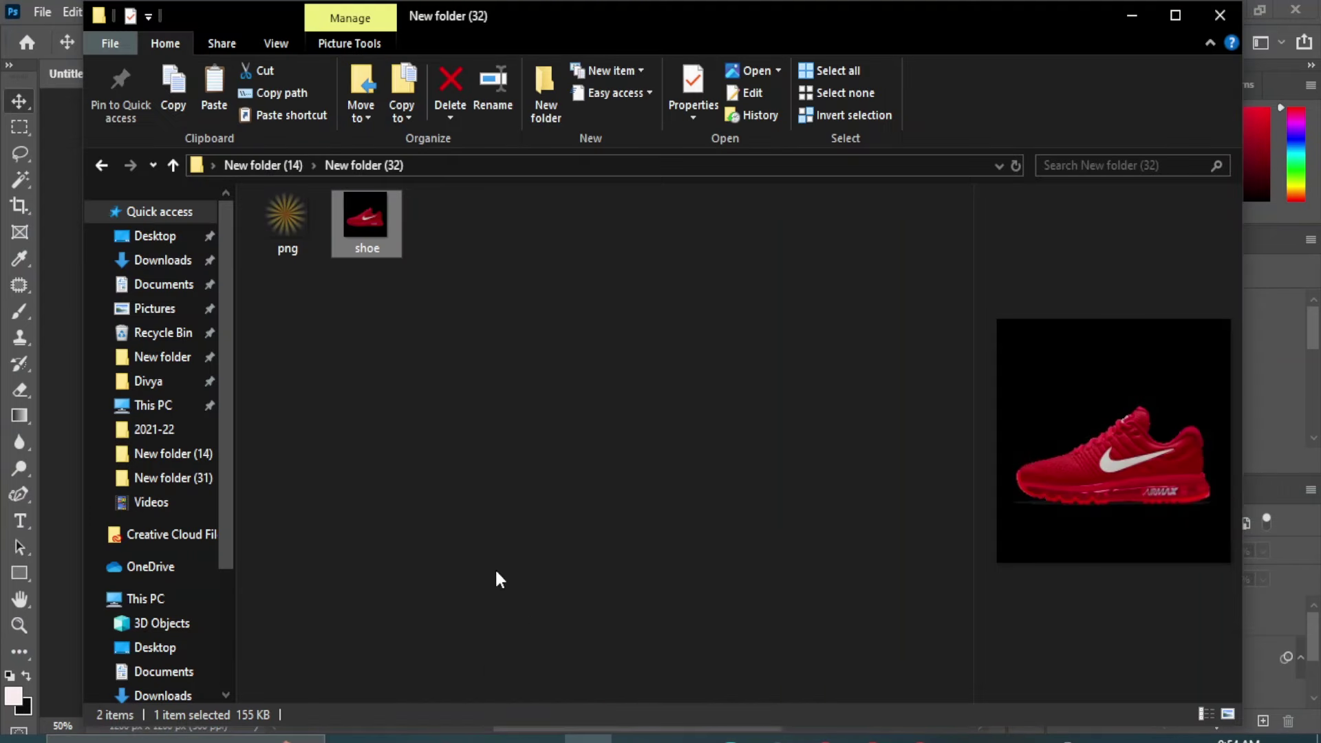
{"action": "mouse_move", "coordinate": [287, 219]}
{"action": "left_mouse_down"}
{"action": "mouse_move", "coordinate": [638, 702]}
{"action": "mouse_move", "coordinate": [455, 281]}
{"action": "left_mouse_up"}
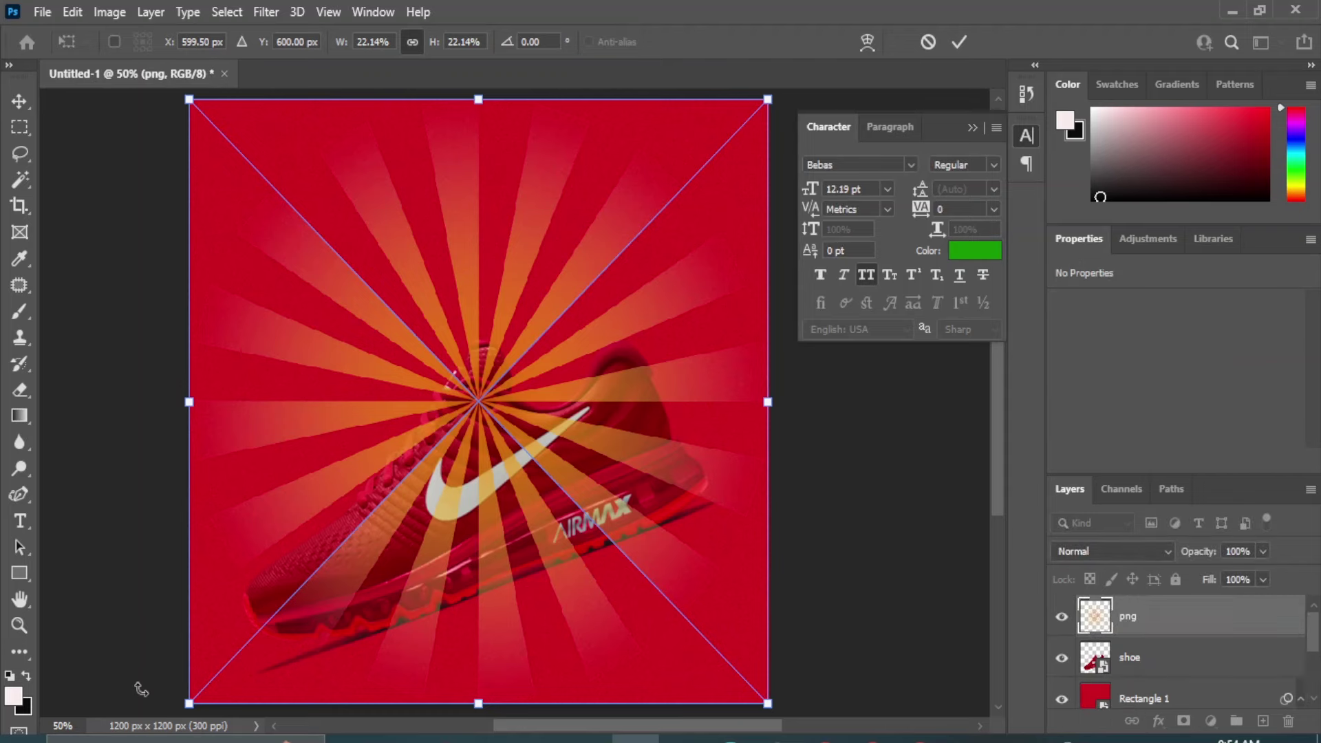
Scale the sunburst to about 1326 x 1328 px, move it below the shoe layer, and center it vertically
{"action": "left_click_drag", "start_coordinate": [189, 703], "coordinate": [153, 728]}
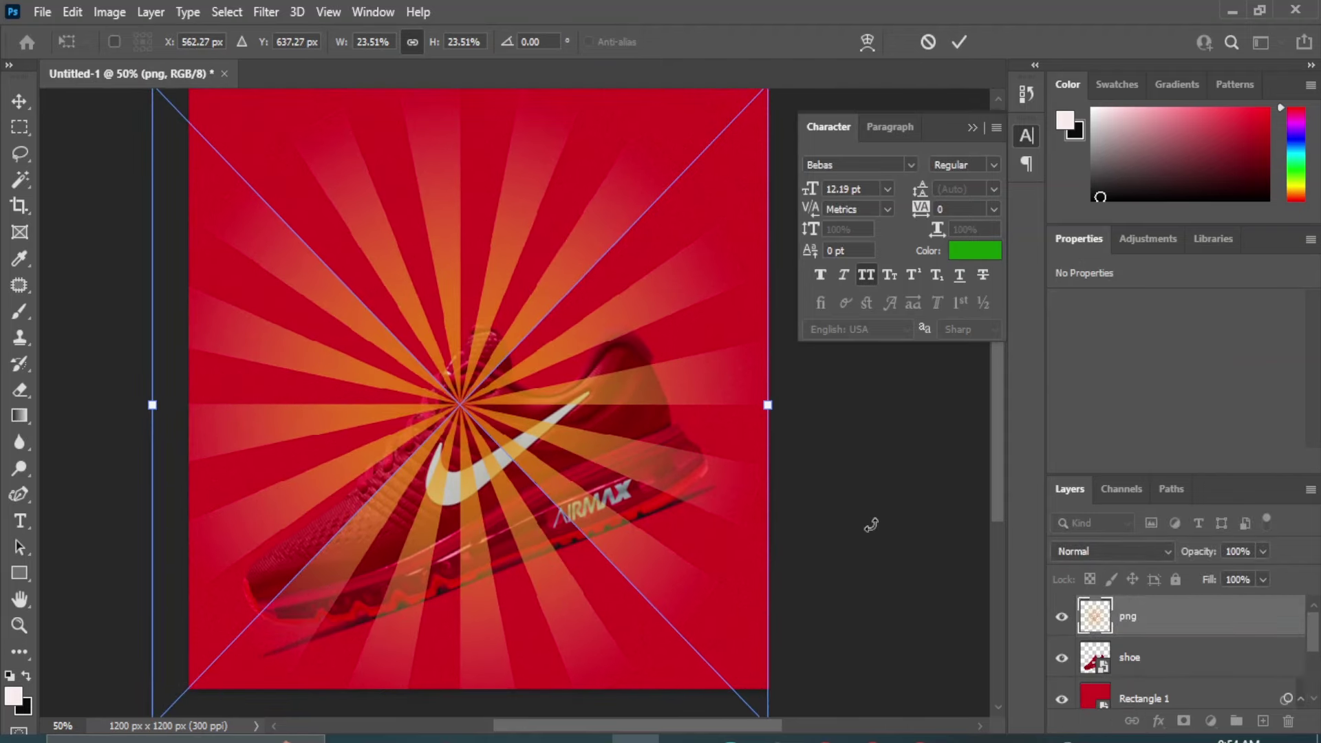
{"action": "left_click_drag", "start_coordinate": [578, 212], "coordinate": [579, 219]}
{"action": "left_click_drag", "start_coordinate": [771, 92], "coordinate": [795, 81]}
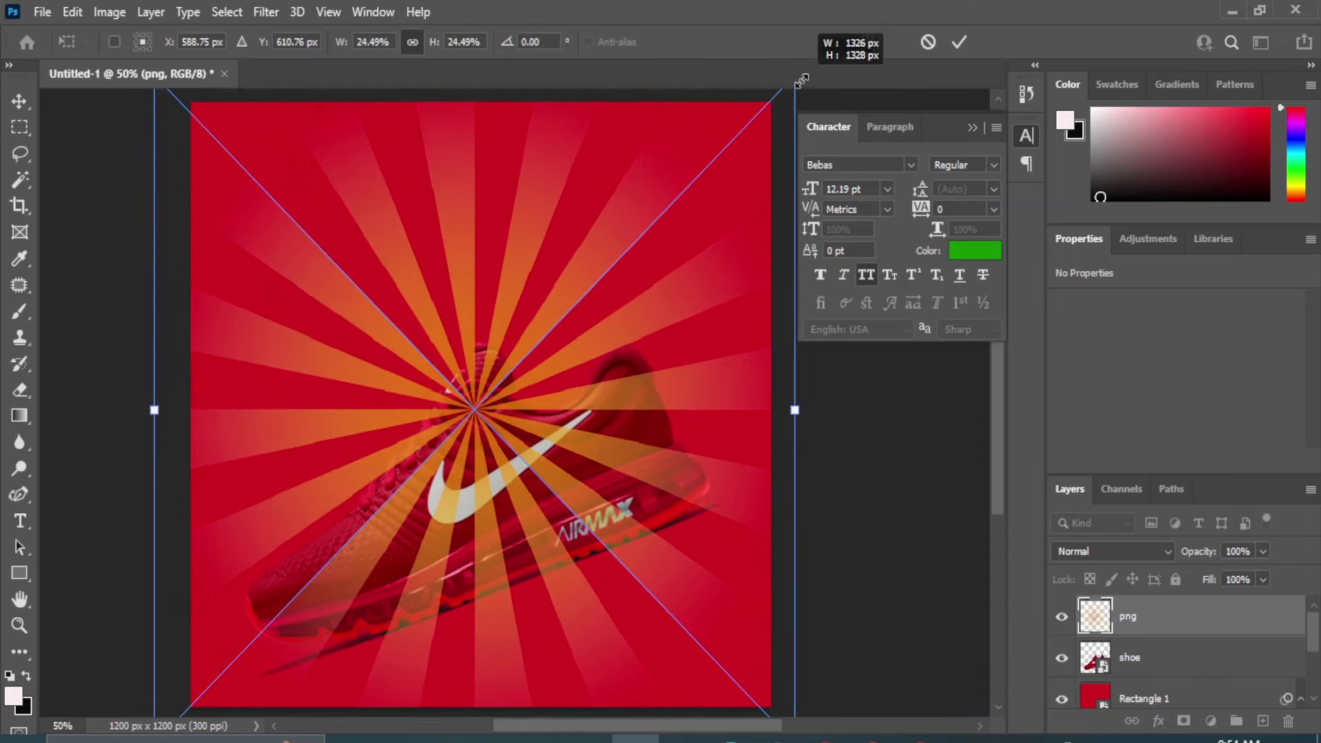
{"action": "left_click_drag", "start_coordinate": [1163, 623], "coordinate": [1141, 690]}
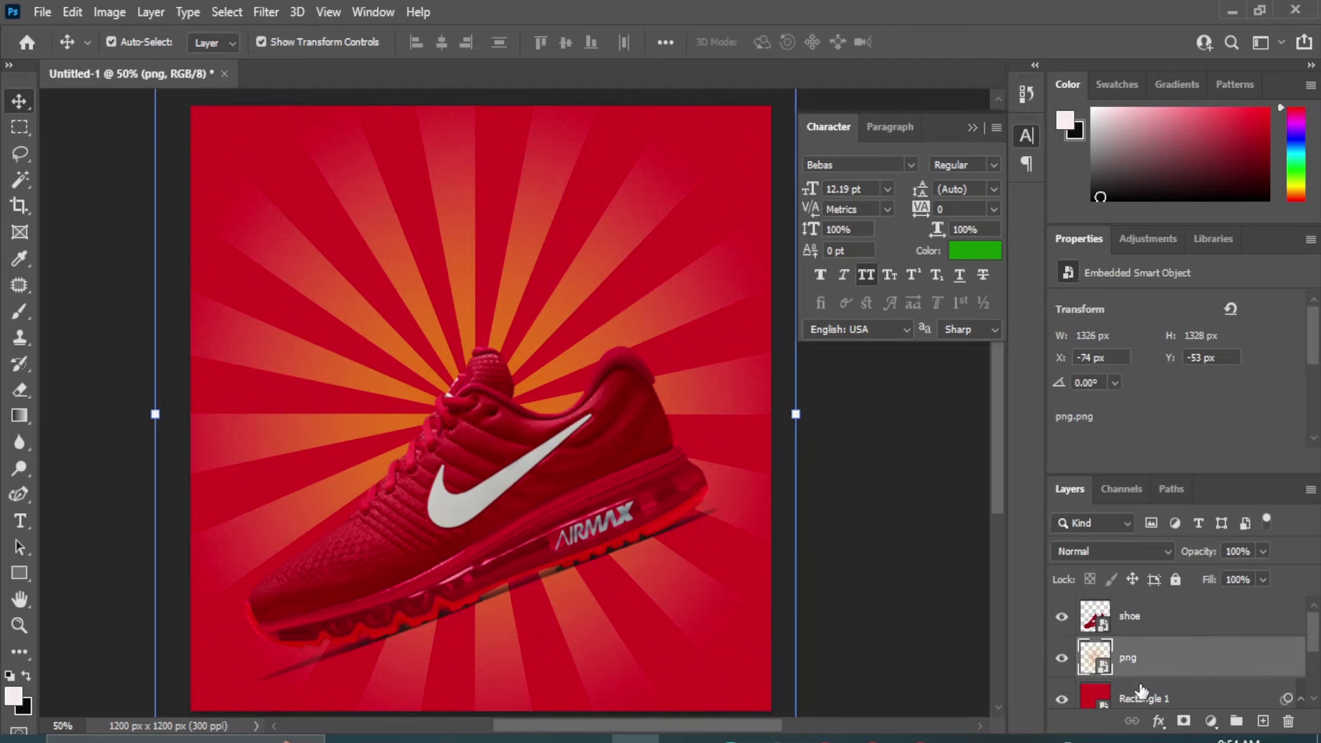
{"action": "left_click", "coordinate": [1137, 699], "text": "shift"}
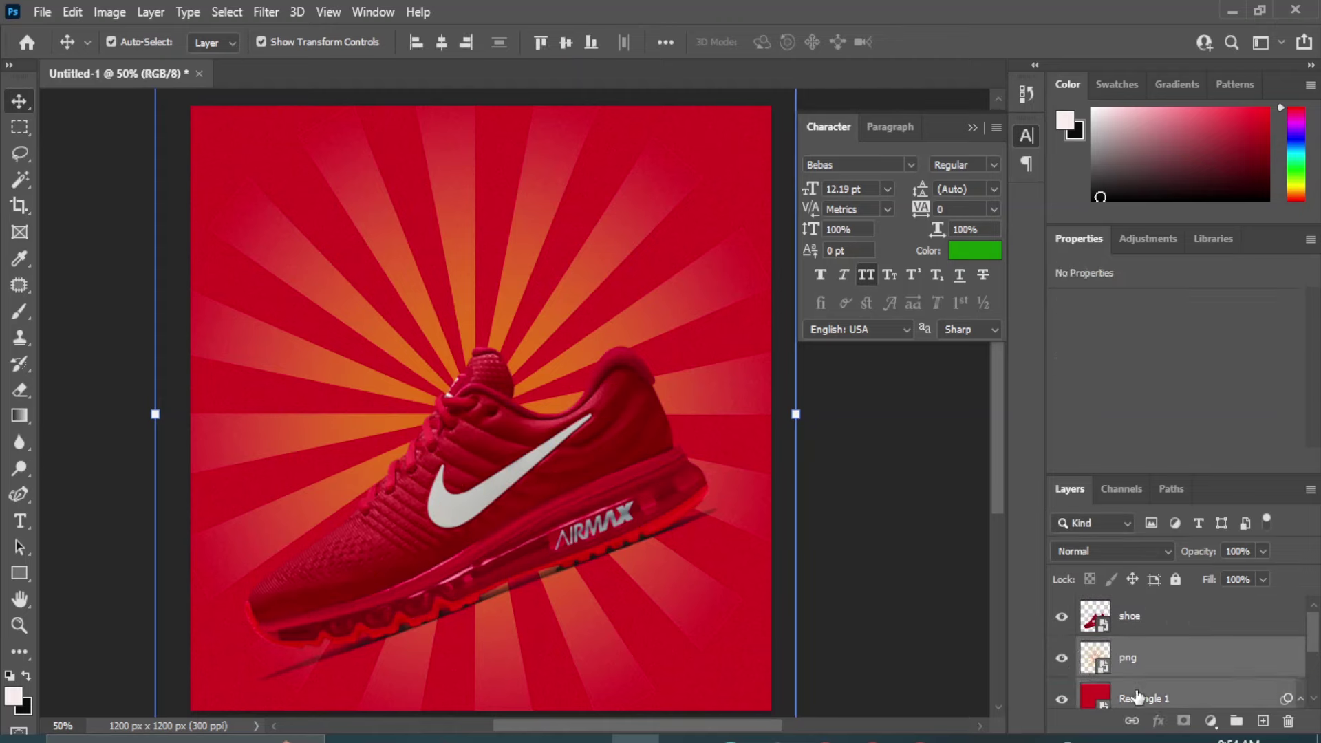
{"action": "left_click", "coordinate": [566, 43]}
Set the sunburst png layer to Luminosity blending at about 40% opacity
{"action": "left_click", "coordinate": [1159, 658]}
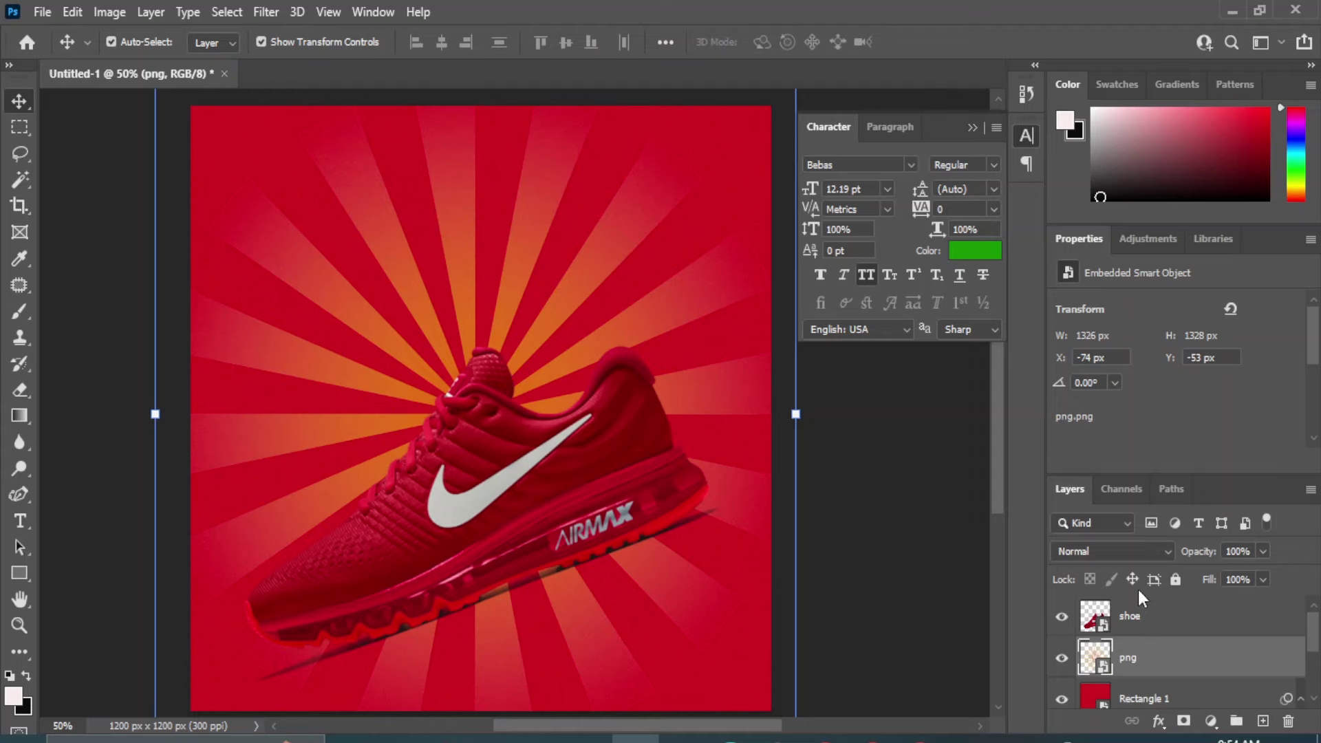
{"action": "left_click", "coordinate": [1165, 550]}
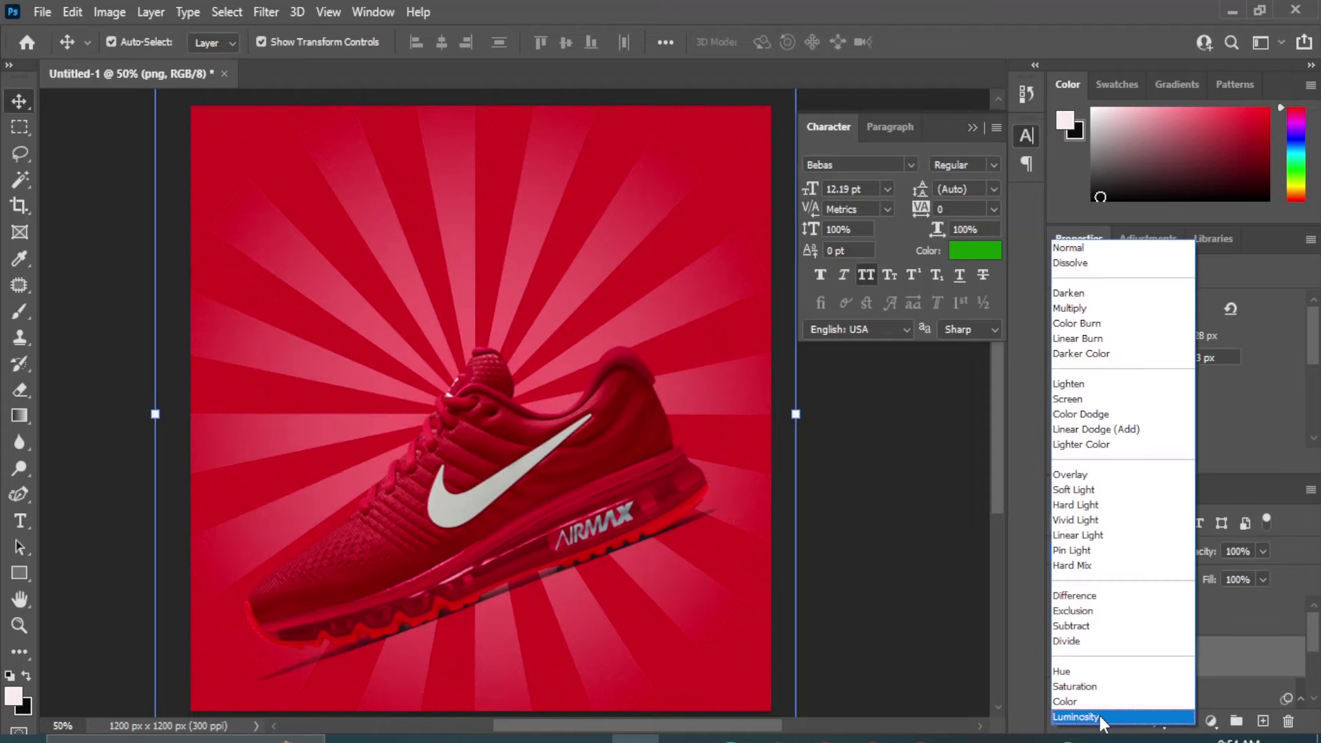
{"action": "left_click", "coordinate": [1075, 717]}
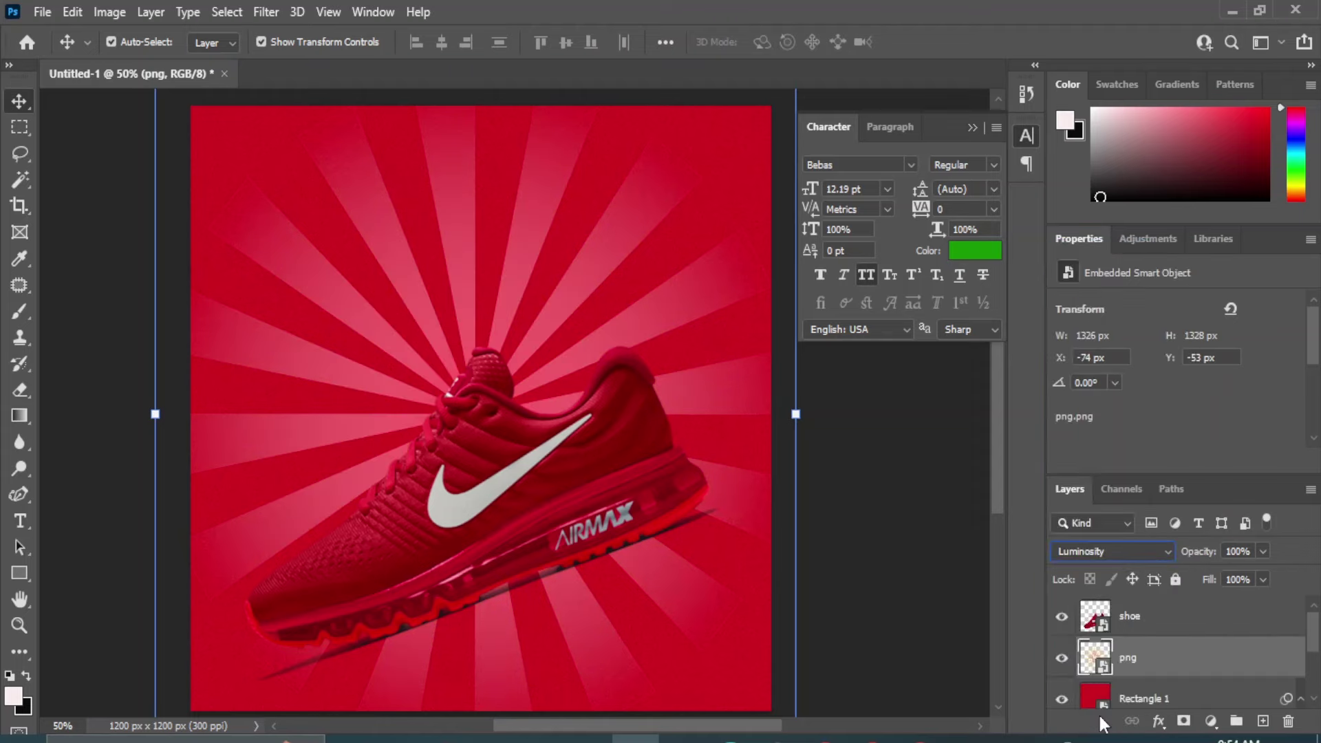
{"action": "left_click", "coordinate": [1263, 551]}
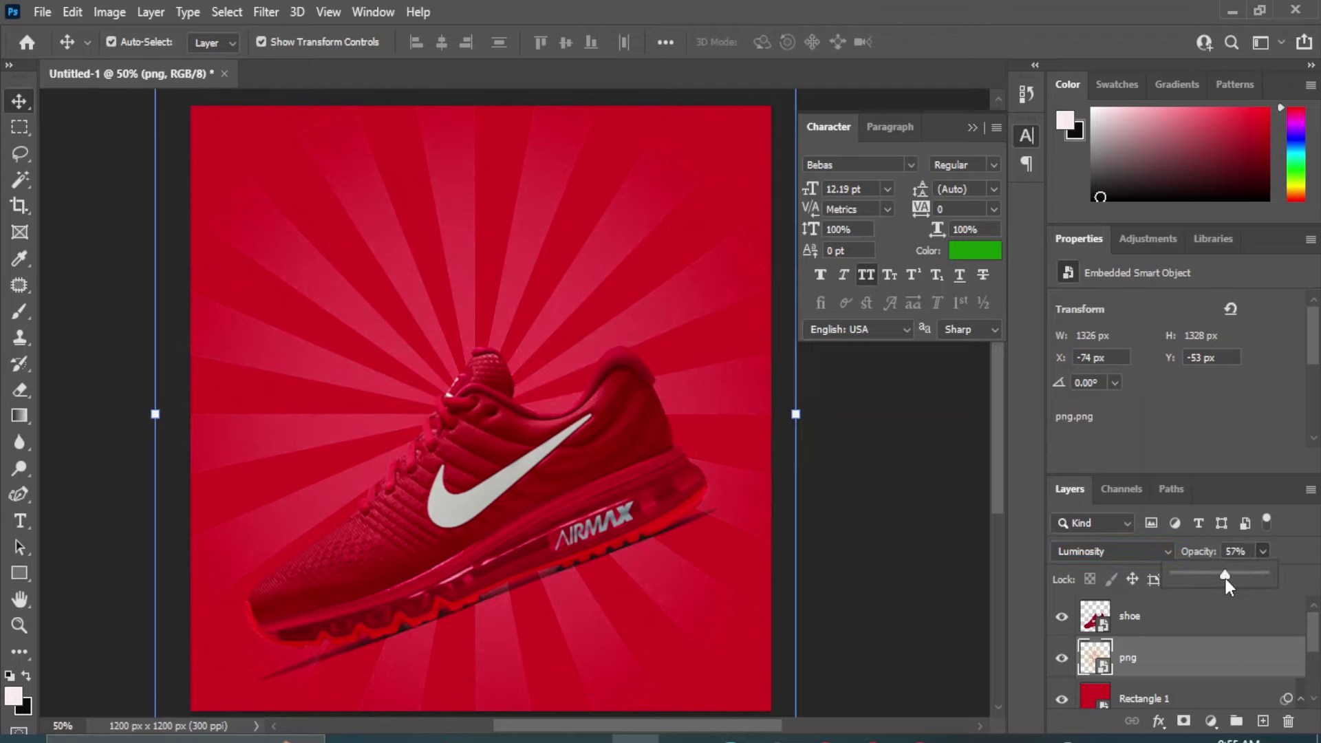
{"action": "left_click_drag", "start_coordinate": [1206, 576], "coordinate": [1188, 579]}
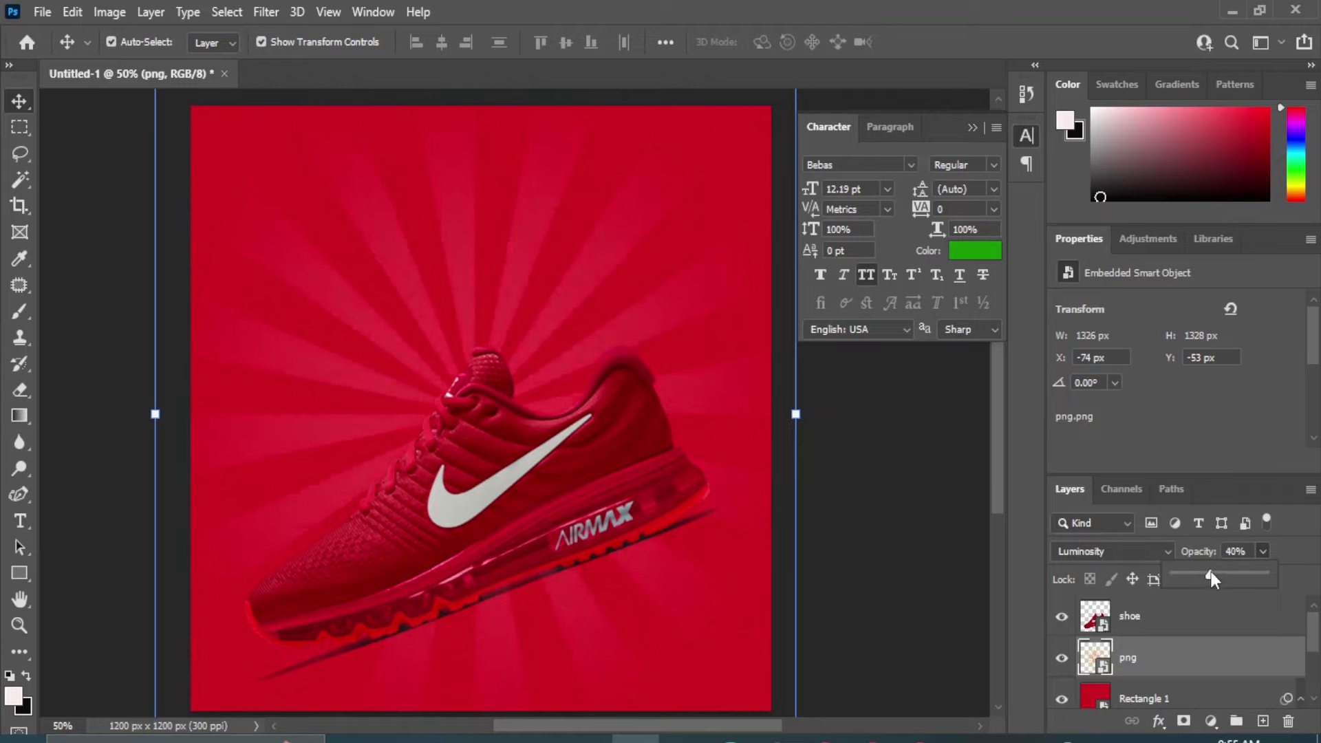
{"action": "left_click", "coordinate": [905, 545]}
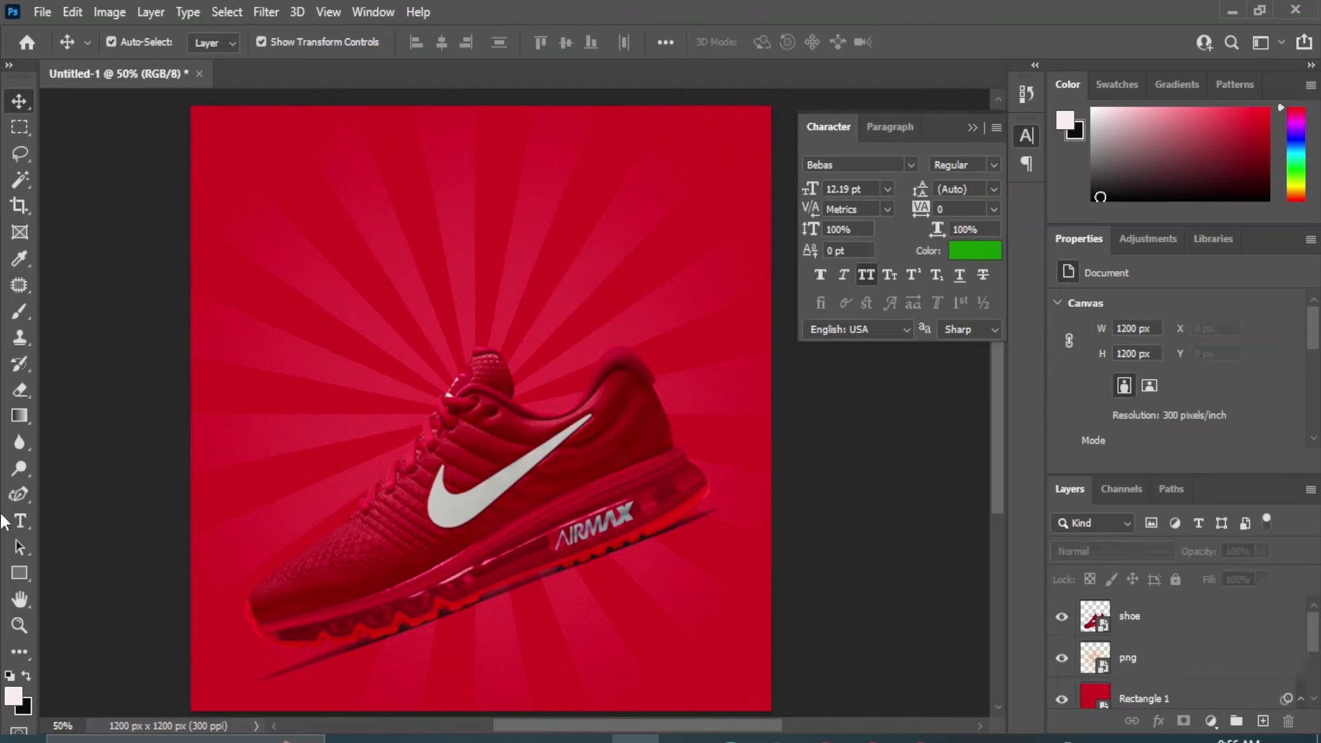
{"action": "left_click_drag", "start_coordinate": [19, 520], "coordinate": [88, 528]}
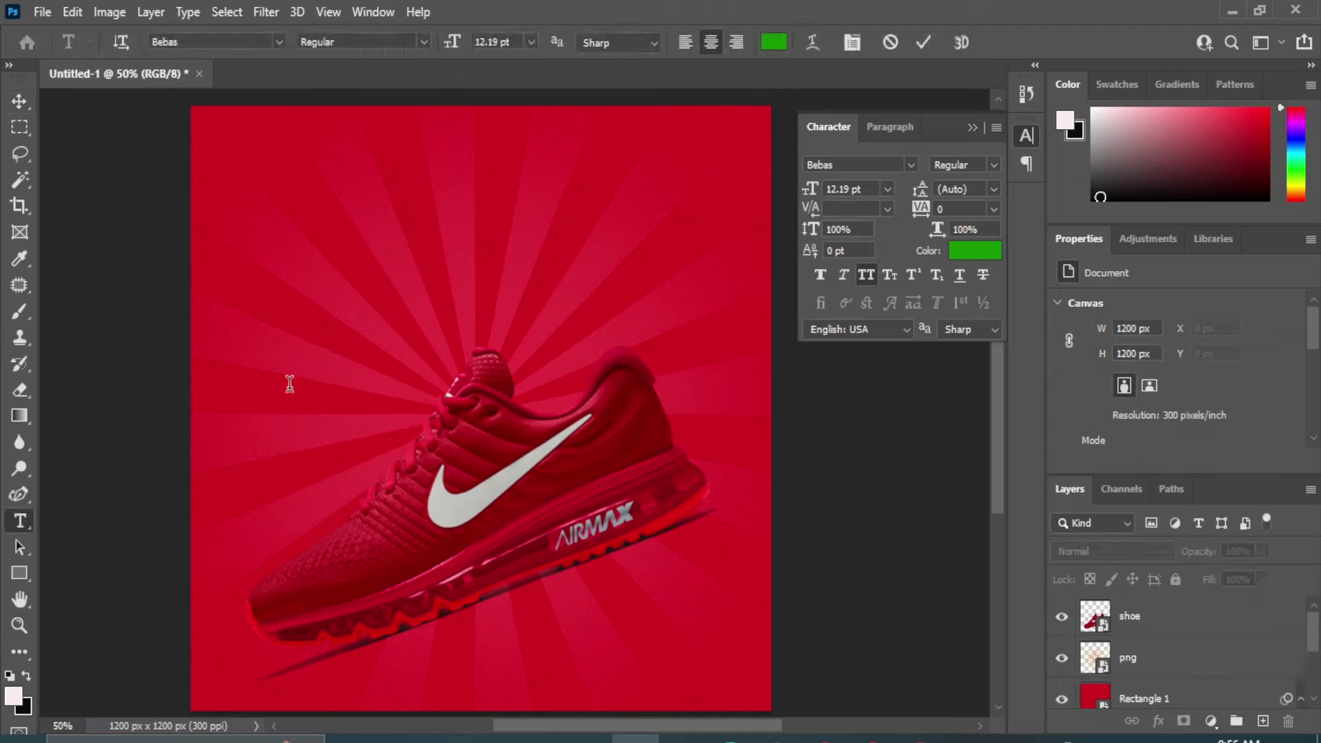
Type NEW ARRIVAL left of the shoe and move it higher up the poster
{"action": "left_click", "coordinate": [290, 384]}
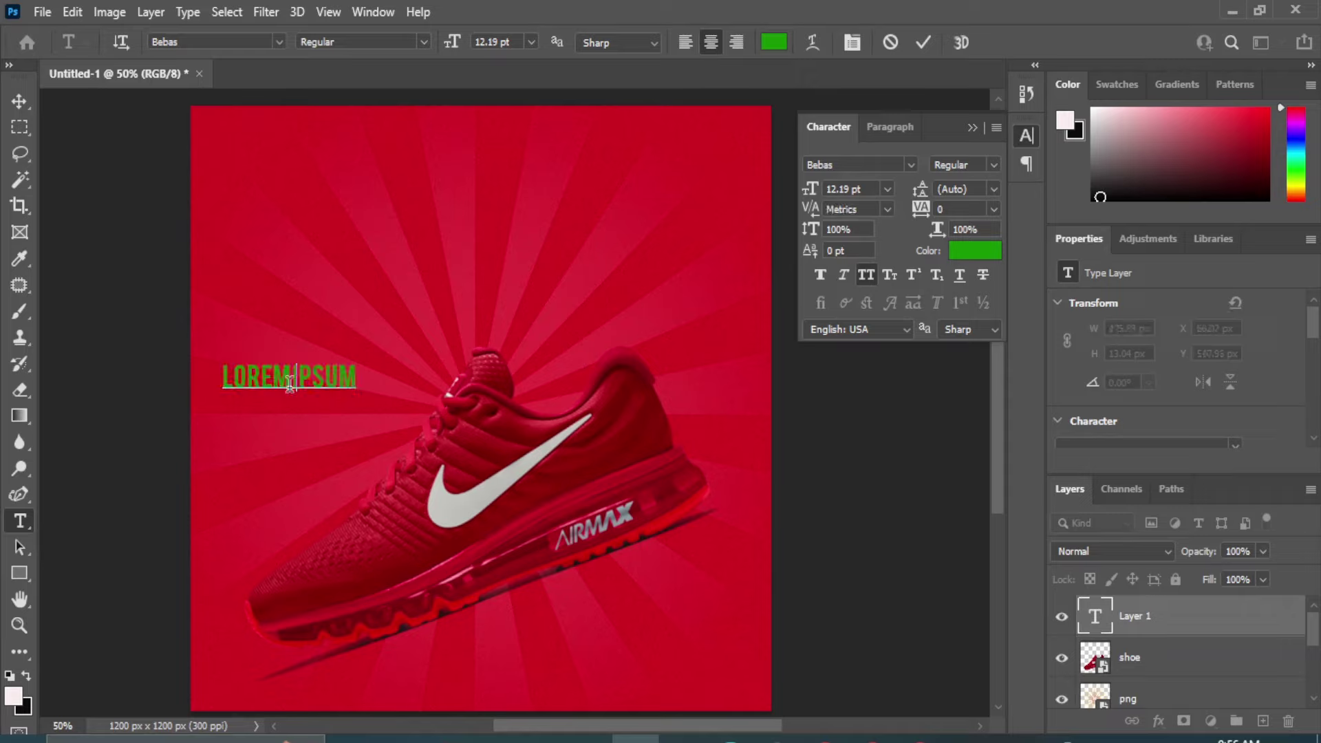
{"action": "type", "text": "NEW A"}
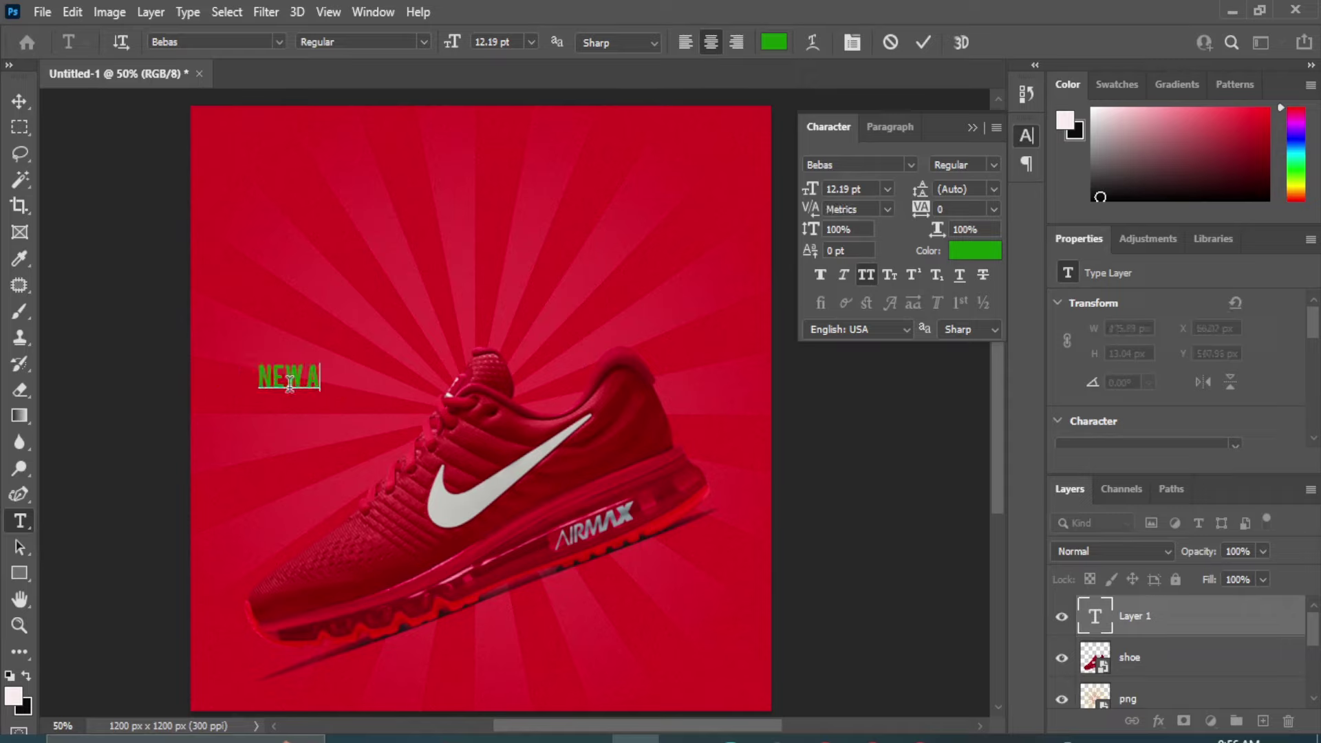
{"action": "type", "text": "RRIV"}
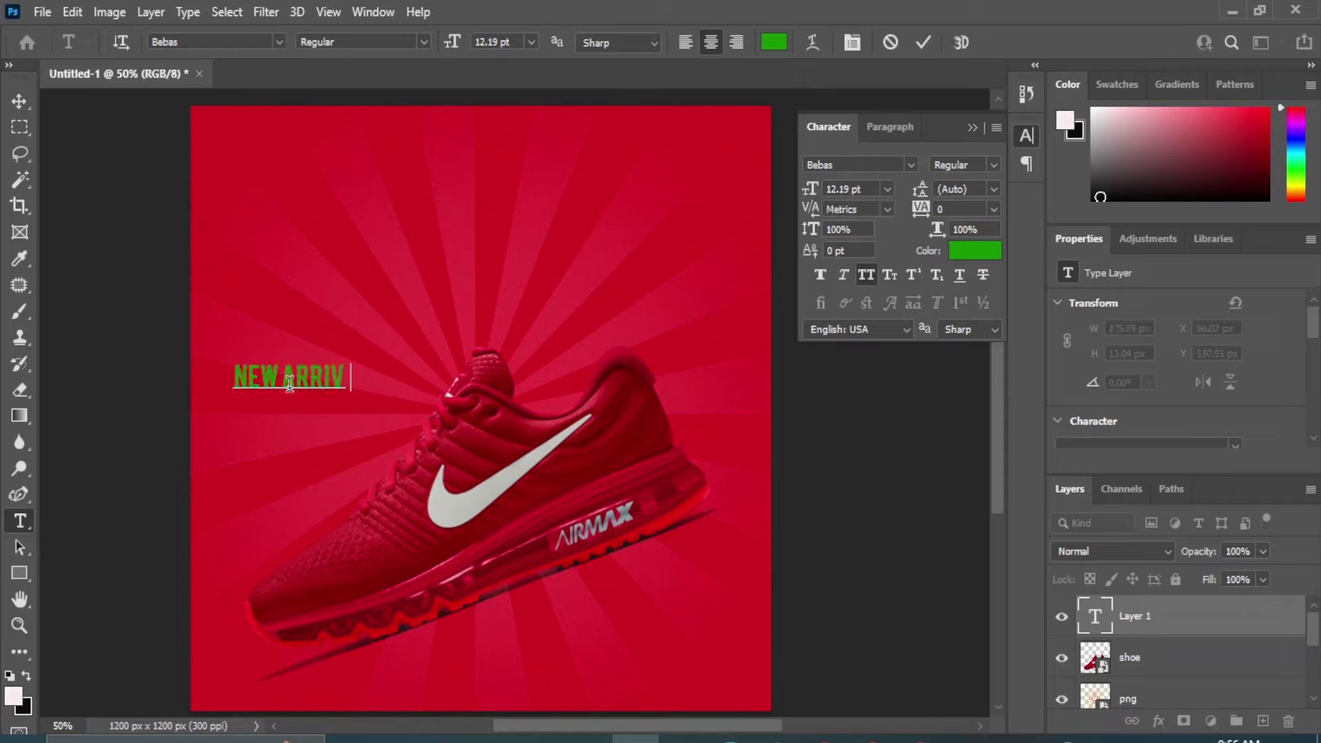
{"action": "type", "text": "AL"}
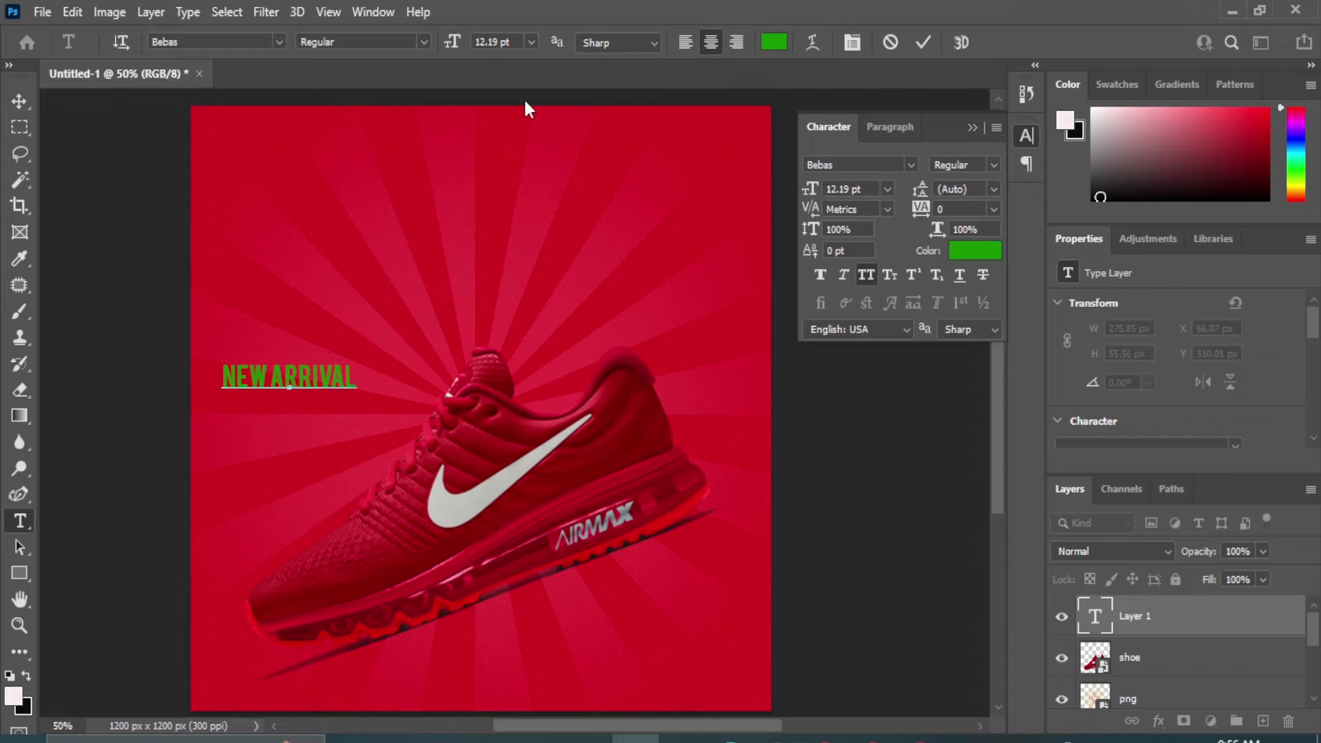
{"action": "left_click", "coordinate": [16, 106]}
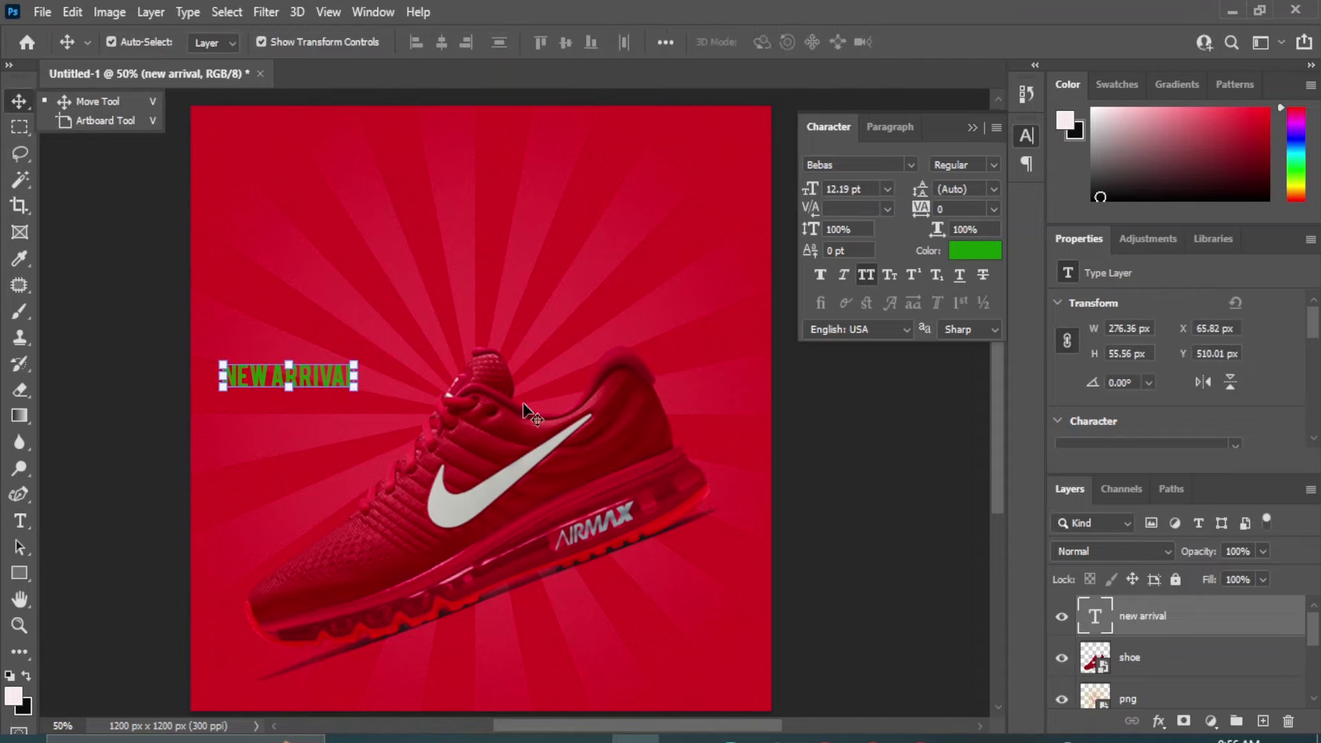
{"action": "mouse_move", "coordinate": [307, 384]}
{"action": "left_mouse_down"}
{"action": "mouse_move", "coordinate": [309, 238]}
{"action": "mouse_move", "coordinate": [307, 252]}
{"action": "left_mouse_up"}
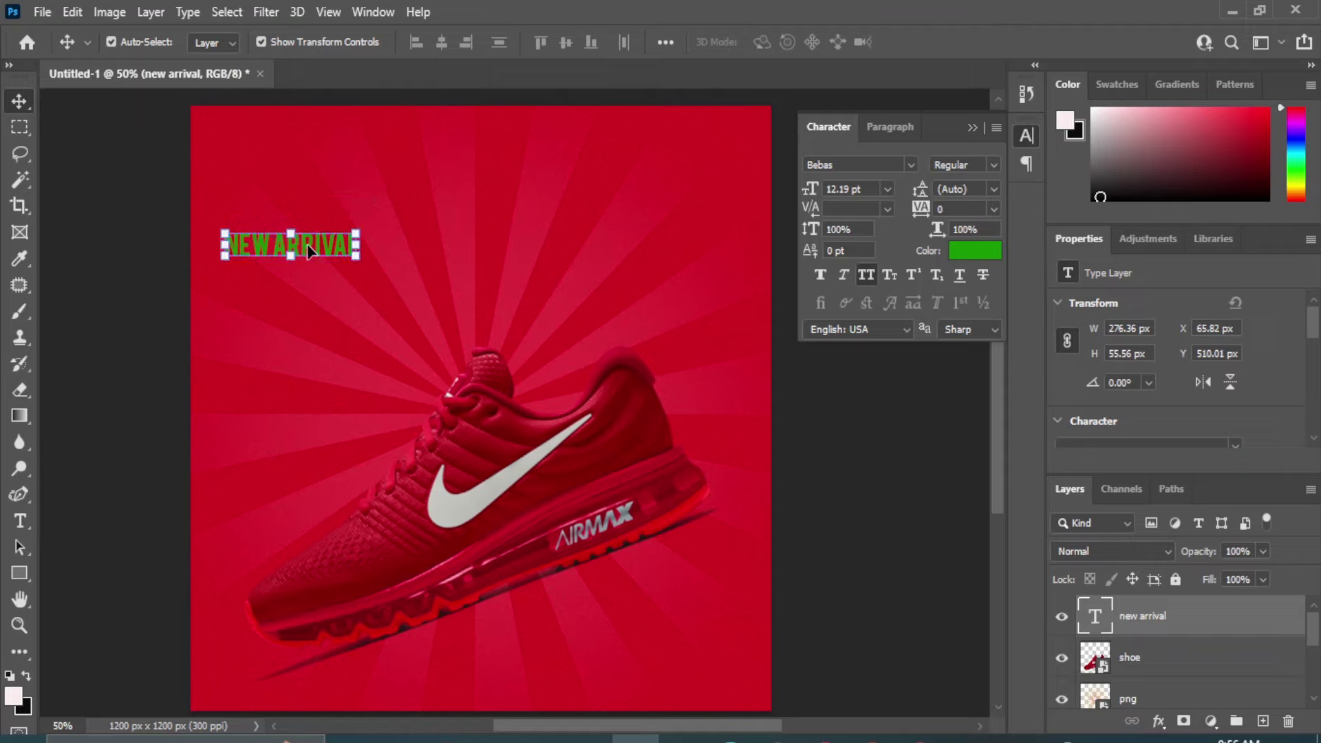
Duplicate the headline below itself and retype the copy as SPECIAL
{"action": "key", "text": "ctrl+j"}
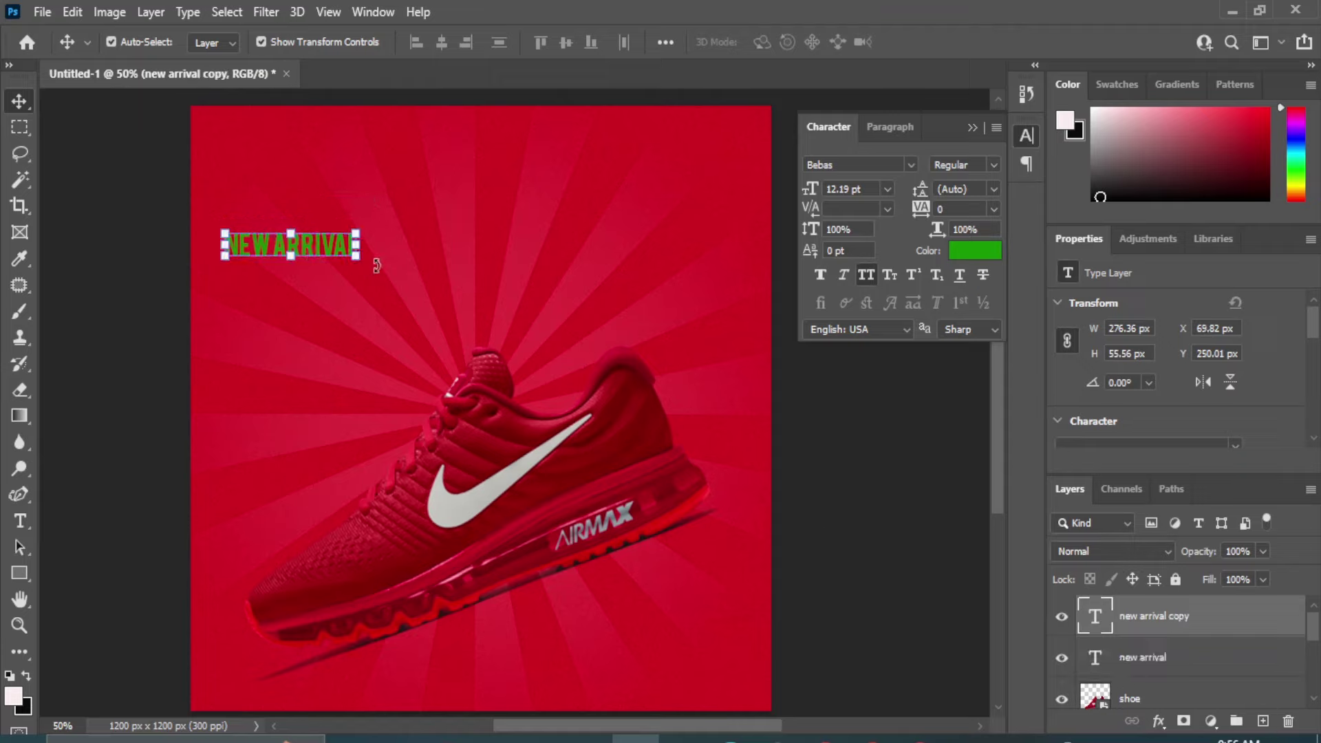
{"action": "left_click_drag", "start_coordinate": [284, 246], "coordinate": [284, 329]}
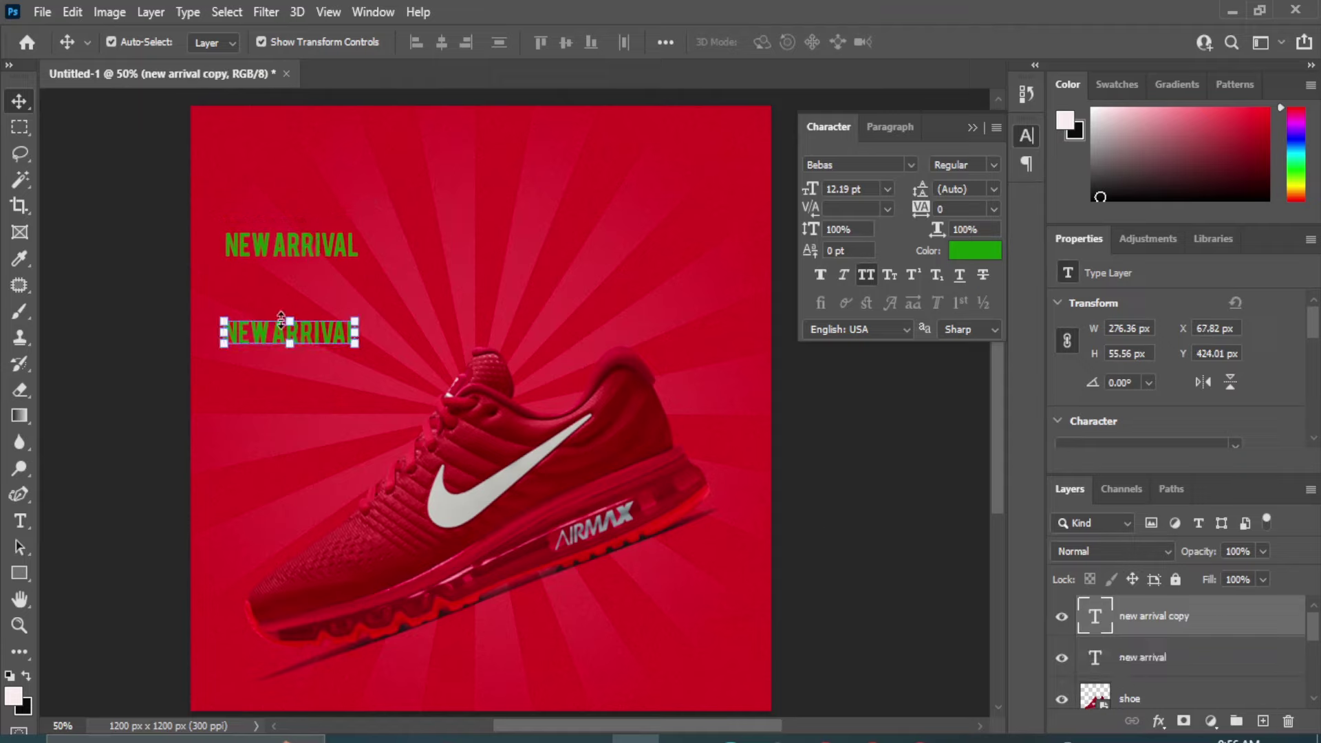
{"action": "left_click", "coordinate": [19, 520]}
{"action": "left_click_drag", "start_coordinate": [224, 332], "coordinate": [468, 355]}
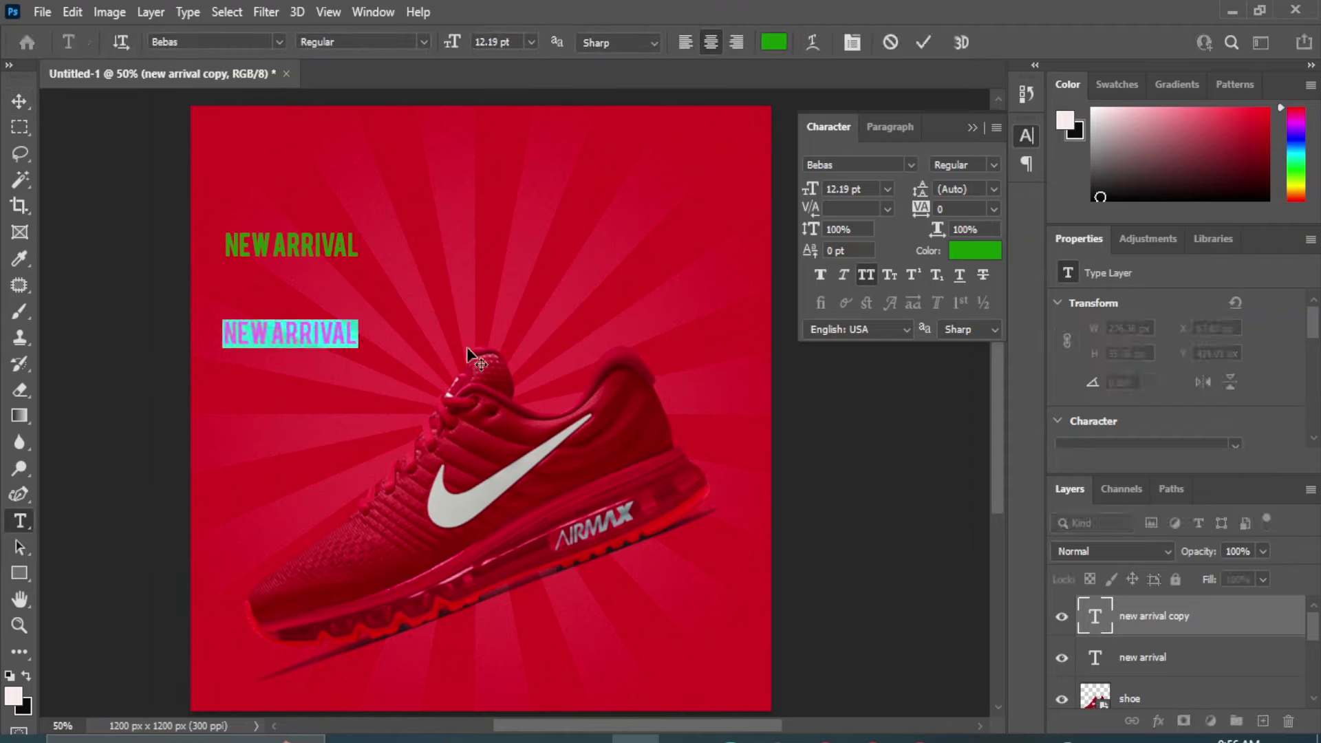
{"action": "type", "text": "SPECIAL"}
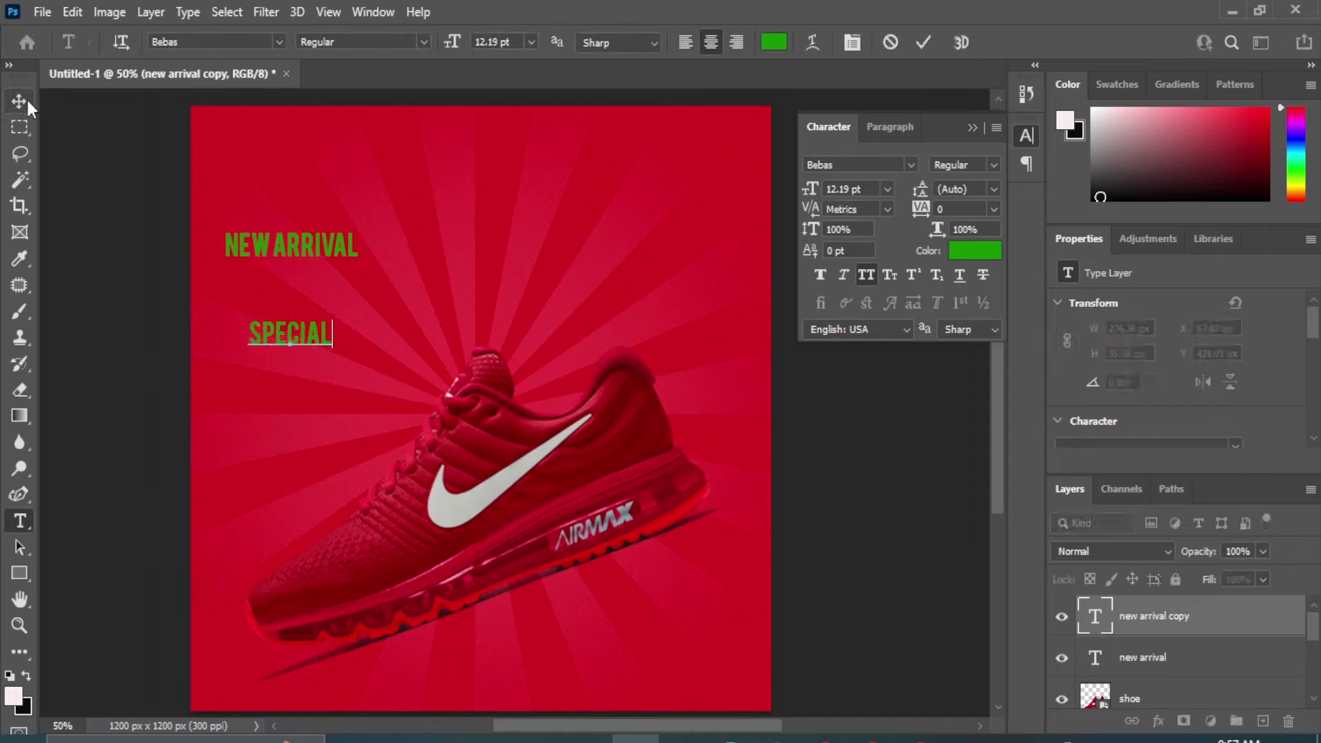
{"action": "left_click", "coordinate": [20, 101]}
Place a copy of SPECIAL beneath it and retype it as COLLECTION
{"action": "mouse_move", "coordinate": [270, 341]}
{"action": "left_mouse_down"}
{"action": "mouse_move", "coordinate": [263, 411]}
{"action": "mouse_move", "coordinate": [420, 423]}
{"action": "left_mouse_up"}
{"action": "left_click", "coordinate": [19, 521]}
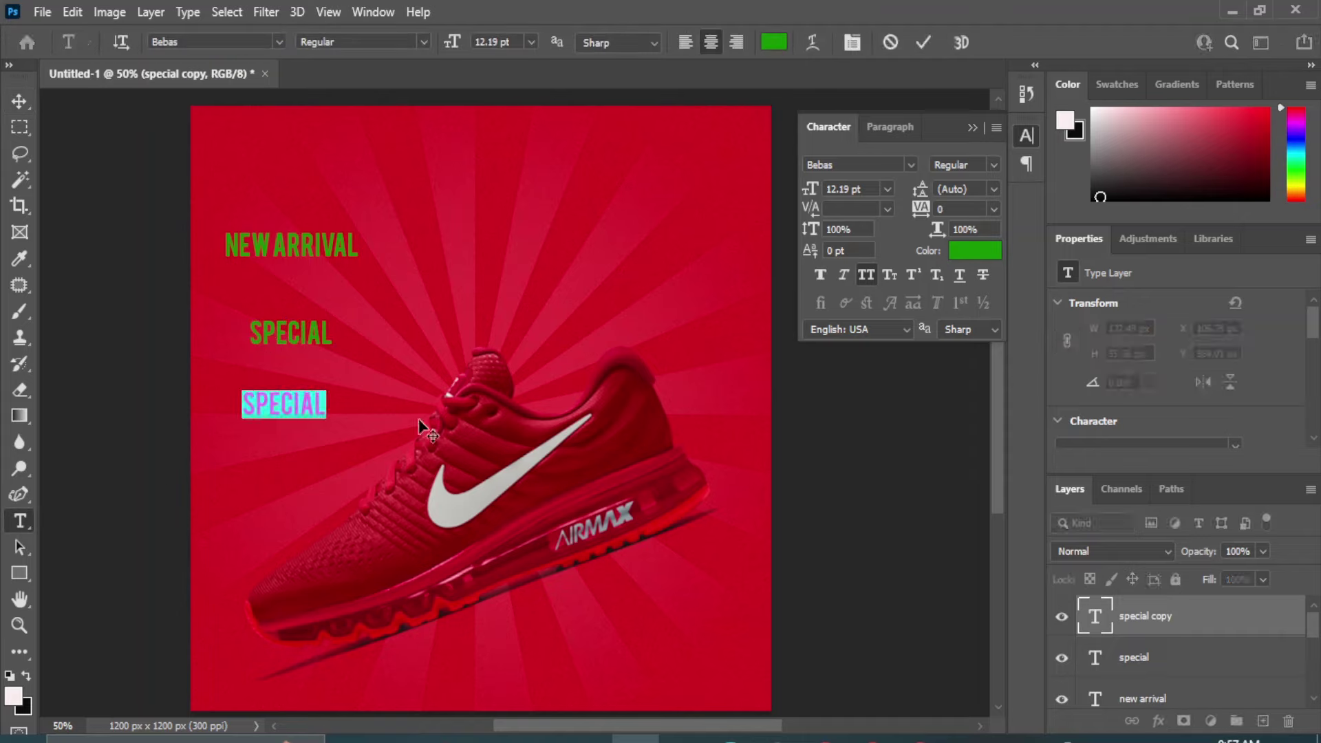
{"action": "type", "text": "CO"}
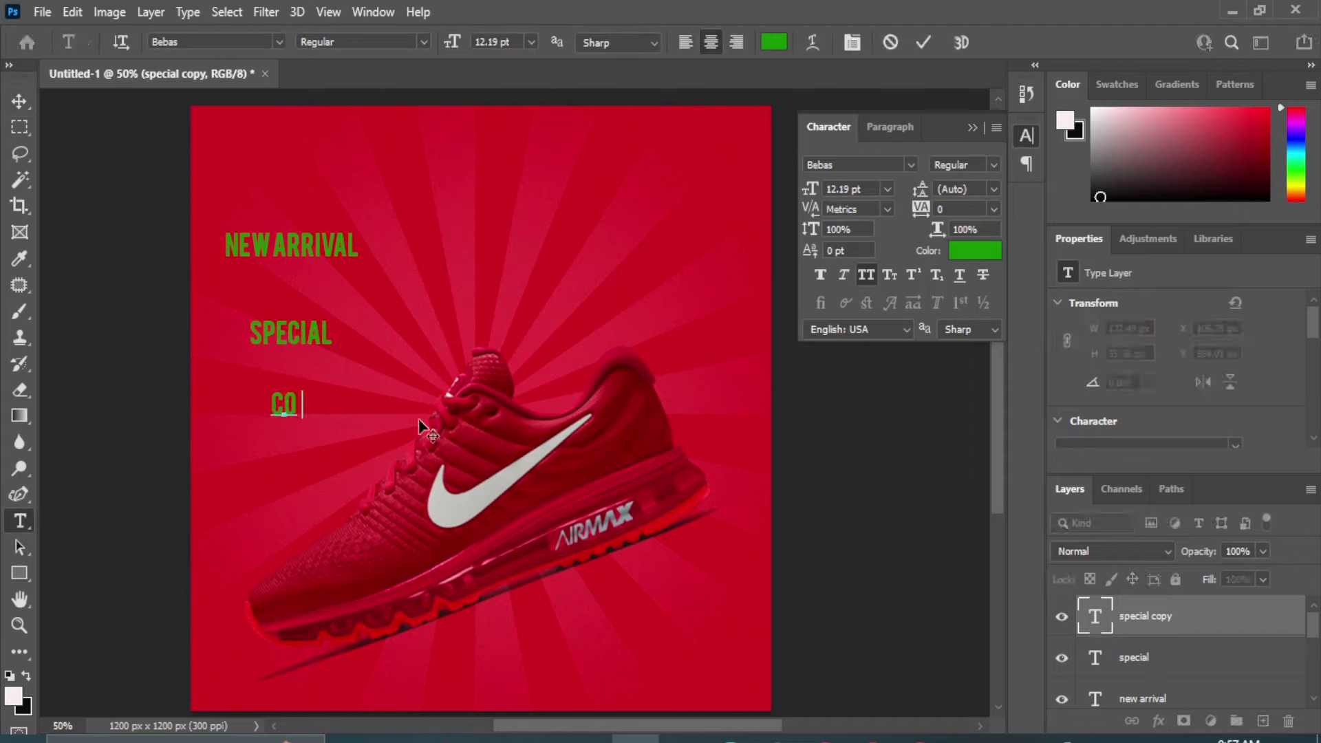
{"action": "type", "text": "LLECT"}
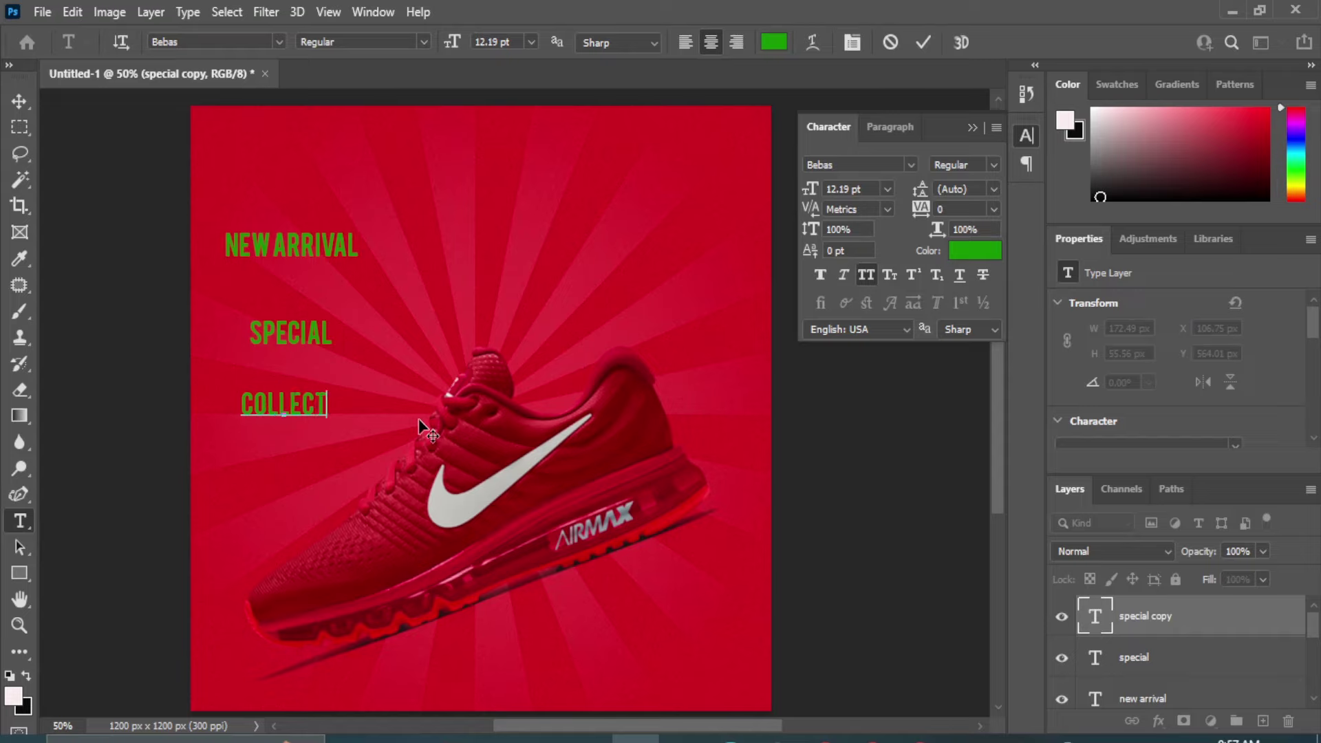
{"action": "type", "text": "ION"}
{"action": "left_click", "coordinate": [20, 101]}
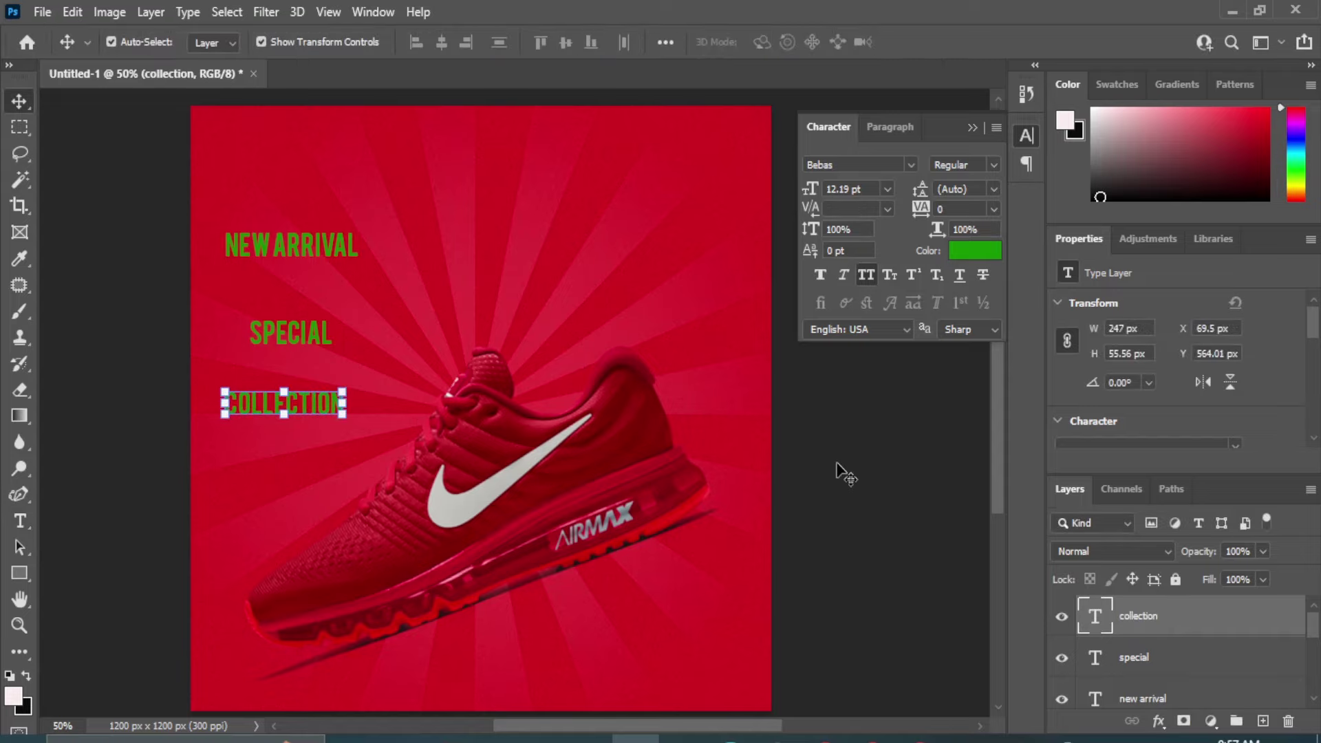
{"action": "left_click", "coordinate": [266, 265]}
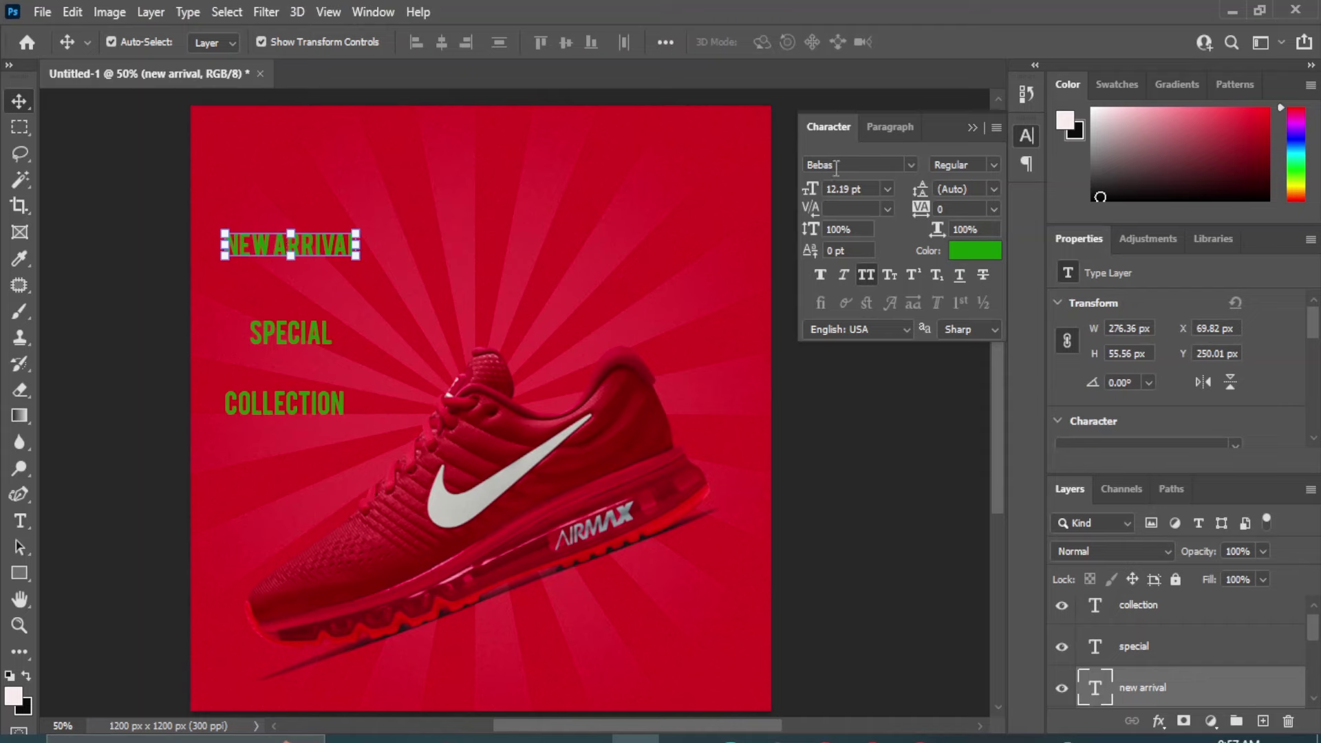
Search fonts for 'sans' and give NEW ARRIVAL Noto Sans ExtraCondensed Bold Italic
{"action": "left_click", "coordinate": [803, 164]}
{"action": "type", "text": "sans"}
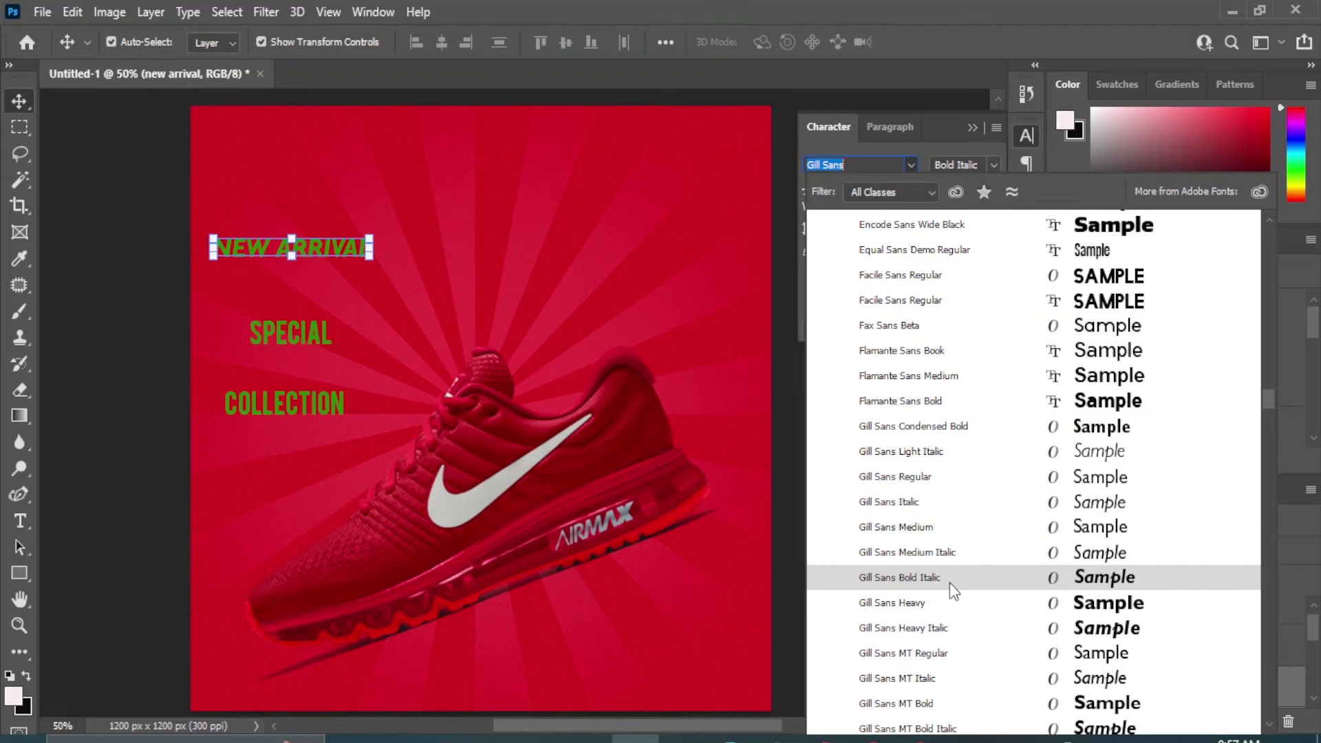
{"action": "scroll", "coordinate": [950, 584], "scroll_direction": "down", "scroll_amount": 3}
{"action": "scroll", "coordinate": [950, 583], "scroll_direction": "down", "scroll_amount": 3}
{"action": "scroll", "coordinate": [949, 583], "scroll_direction": "down", "scroll_amount": 3}
{"action": "scroll", "coordinate": [950, 583], "scroll_direction": "down", "scroll_amount": 3}
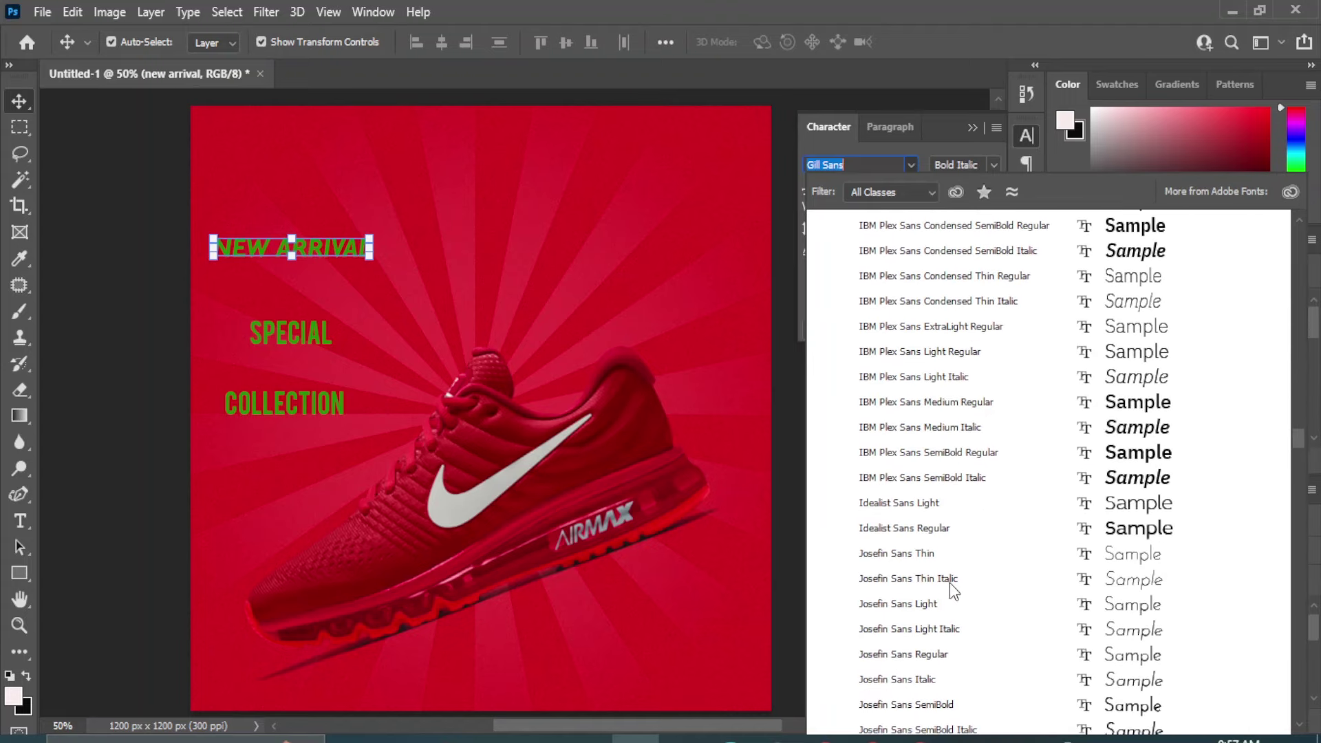
{"action": "scroll", "coordinate": [950, 583], "scroll_direction": "down", "scroll_amount": 3}
{"action": "scroll", "coordinate": [940, 662], "scroll_direction": "down", "scroll_amount": 3}
{"action": "scroll", "coordinate": [940, 662], "scroll_direction": "down", "scroll_amount": 1}
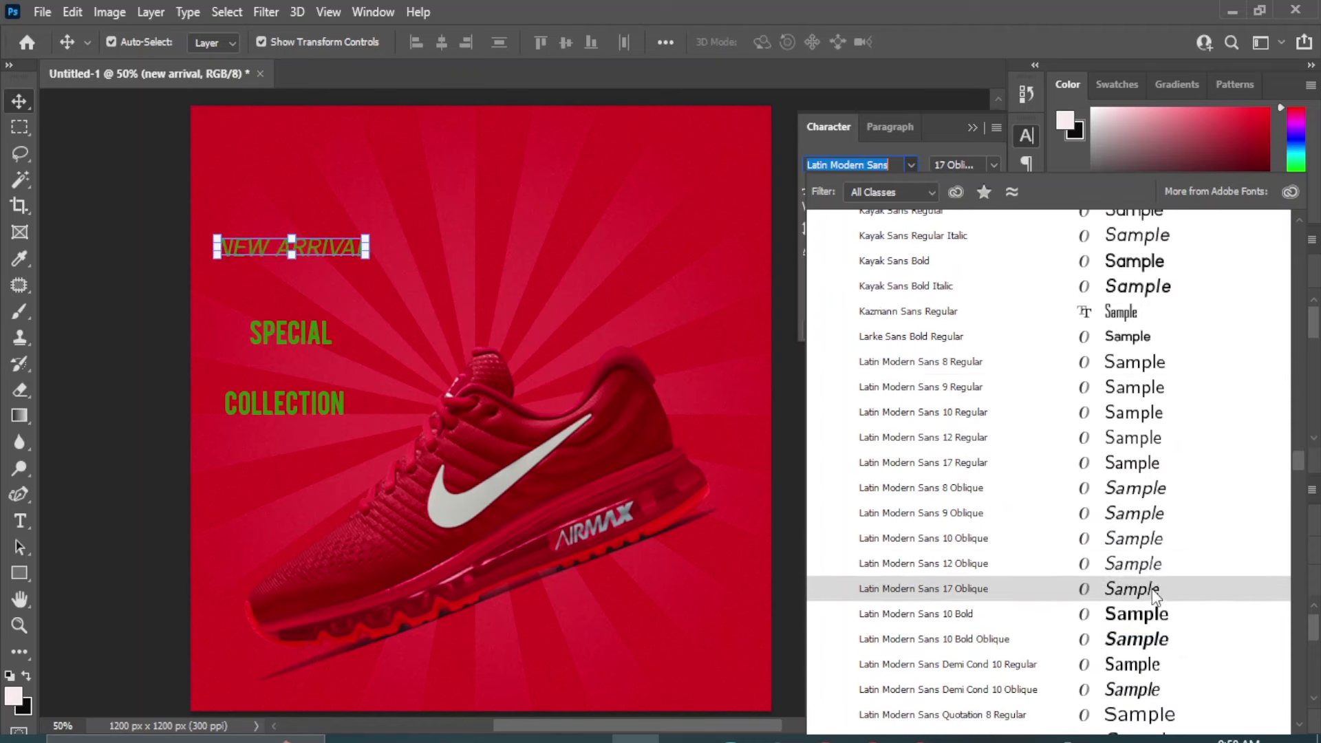
{"action": "scroll", "coordinate": [1155, 595], "scroll_direction": "down", "scroll_amount": 3}
{"action": "scroll", "coordinate": [1155, 596], "scroll_direction": "down", "scroll_amount": 7}
{"action": "scroll", "coordinate": [1155, 596], "scroll_direction": "down", "scroll_amount": 1}
{"action": "scroll", "coordinate": [1155, 596], "scroll_direction": "down", "scroll_amount": 4}
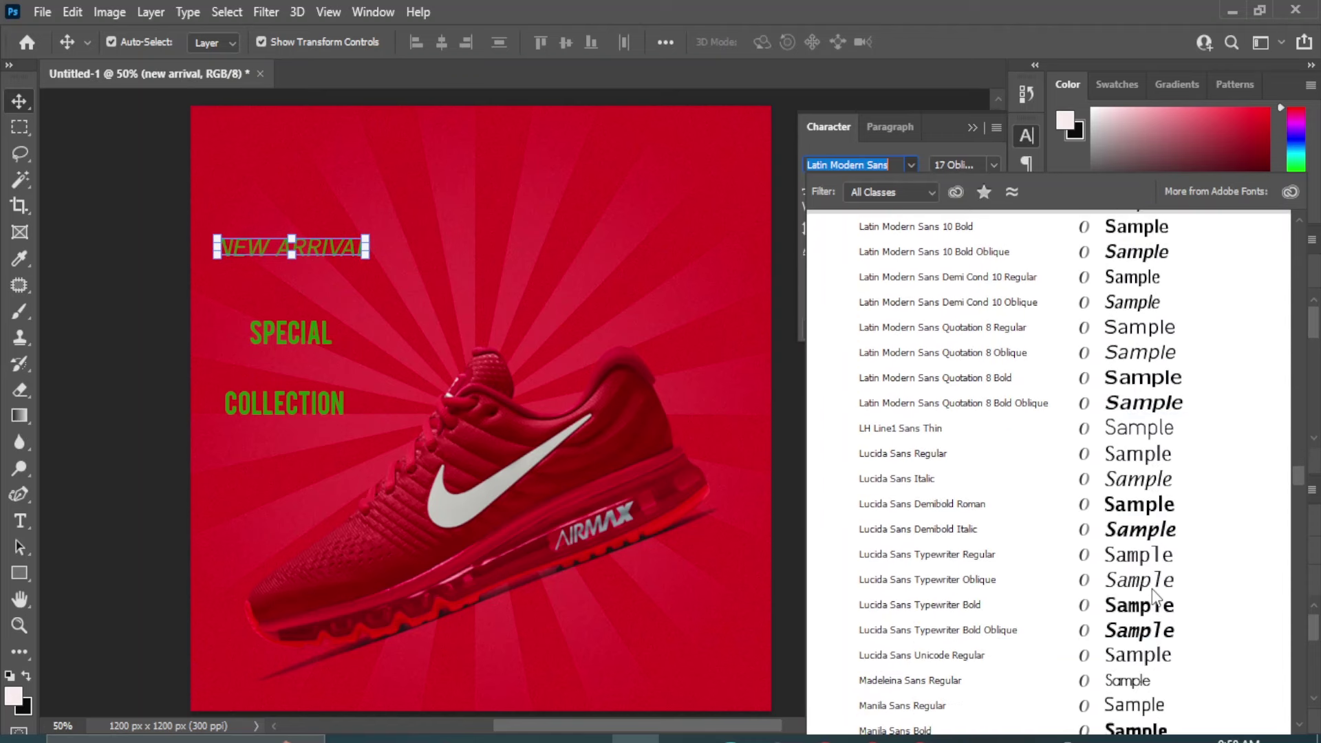
{"action": "scroll", "coordinate": [1154, 596], "scroll_direction": "down", "scroll_amount": 5}
{"action": "scroll", "coordinate": [1155, 596], "scroll_direction": "down", "scroll_amount": 2}
{"action": "scroll", "coordinate": [1155, 596], "scroll_direction": "down", "scroll_amount": 10}
{"action": "scroll", "coordinate": [1154, 596], "scroll_direction": "down", "scroll_amount": 12}
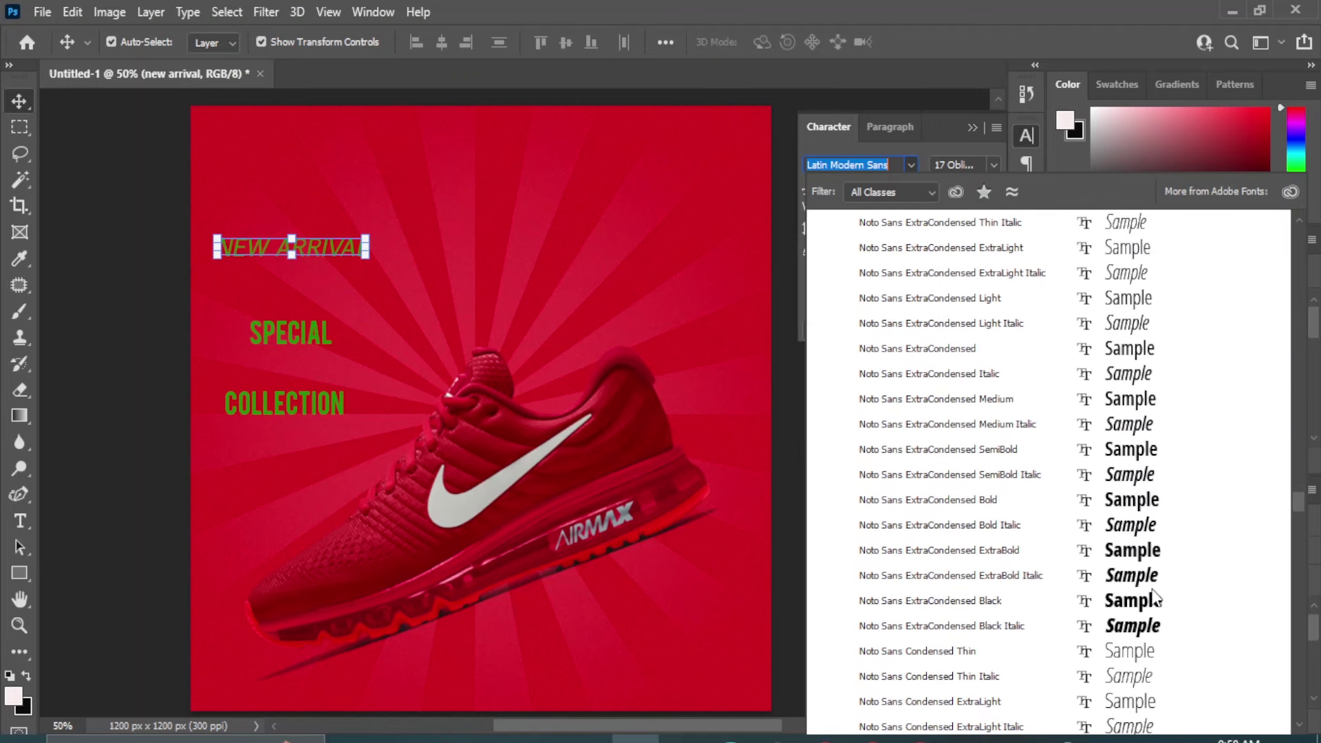
{"action": "left_click", "coordinate": [1135, 534]}
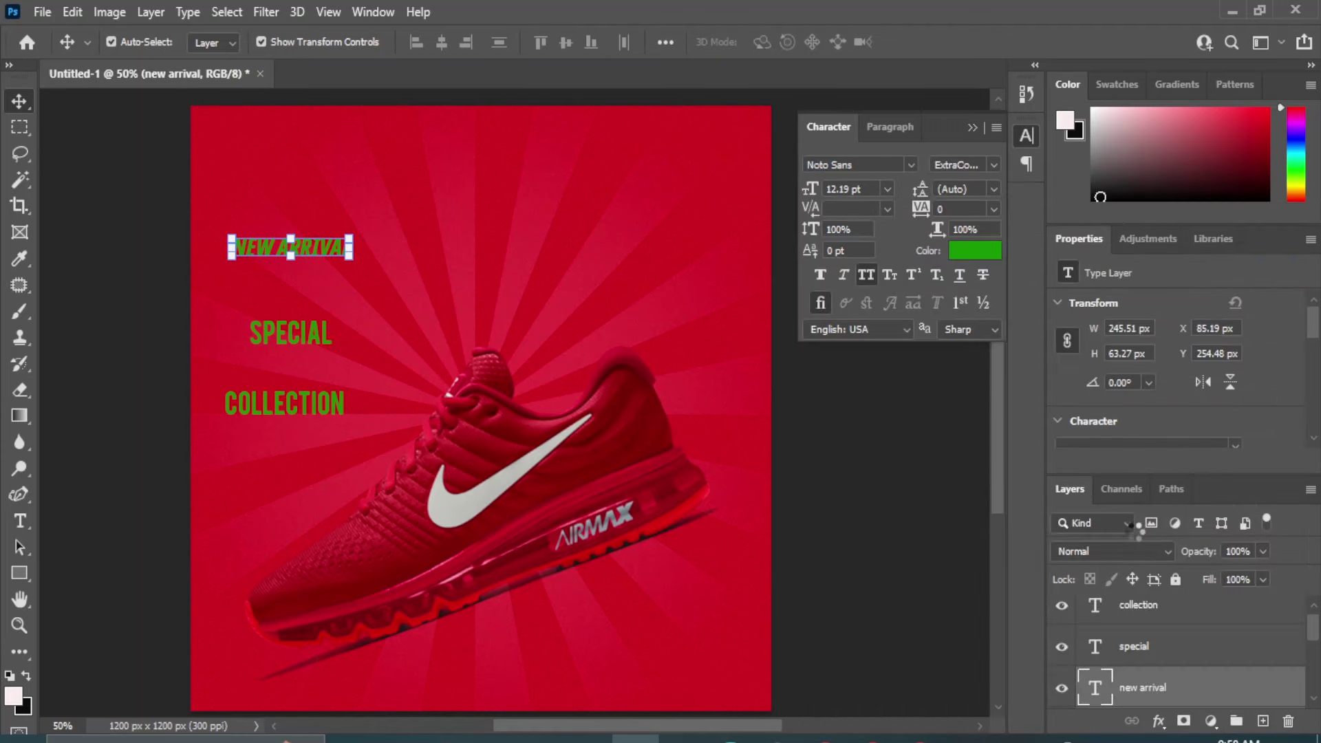
Make the NEW ARRIVAL text white and nudge it slightly left
{"action": "left_click", "coordinate": [991, 254]}
{"action": "left_click", "coordinate": [783, 388]}
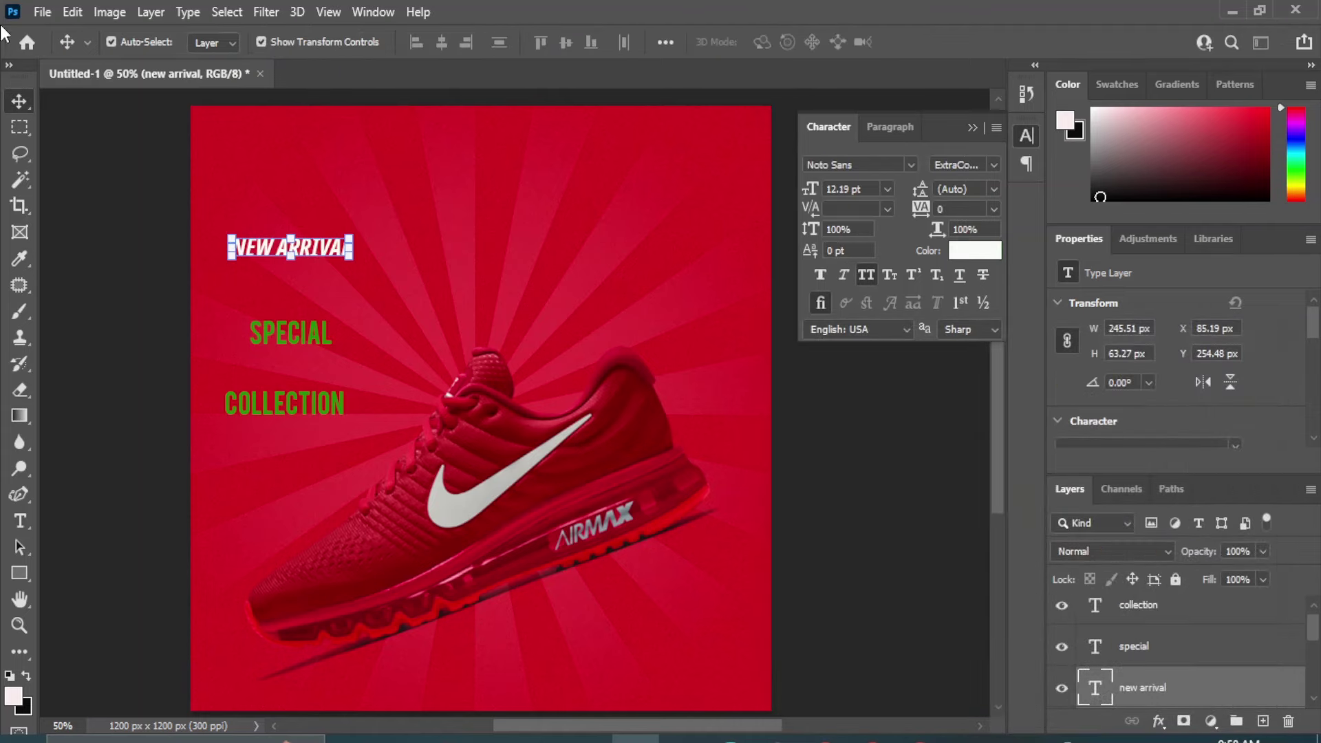
{"action": "left_click", "coordinate": [1218, 376]}
{"action": "left_click_drag", "start_coordinate": [279, 248], "coordinate": [269, 250]}
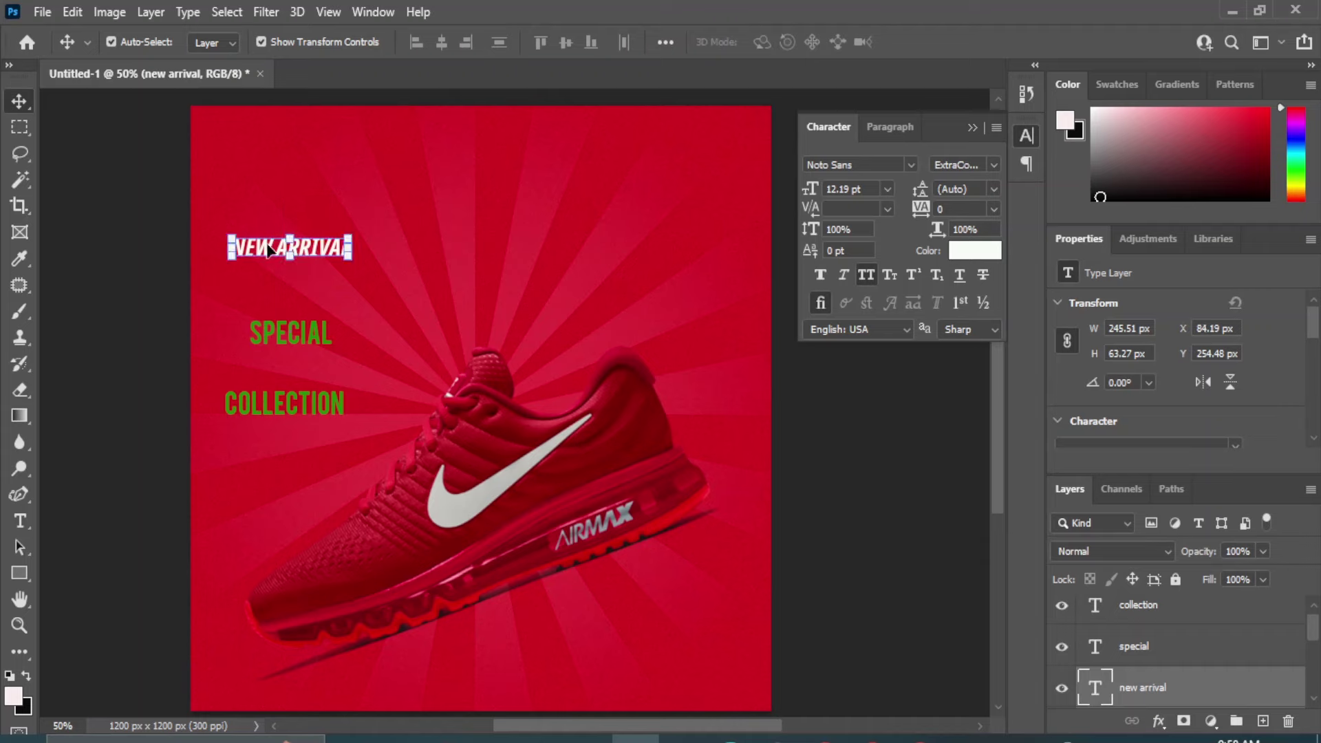
Switch NEW ARRIVAL to the upright Noto Sans ExtraCondensed ExtraBold style
{"action": "left_click", "coordinate": [992, 165]}
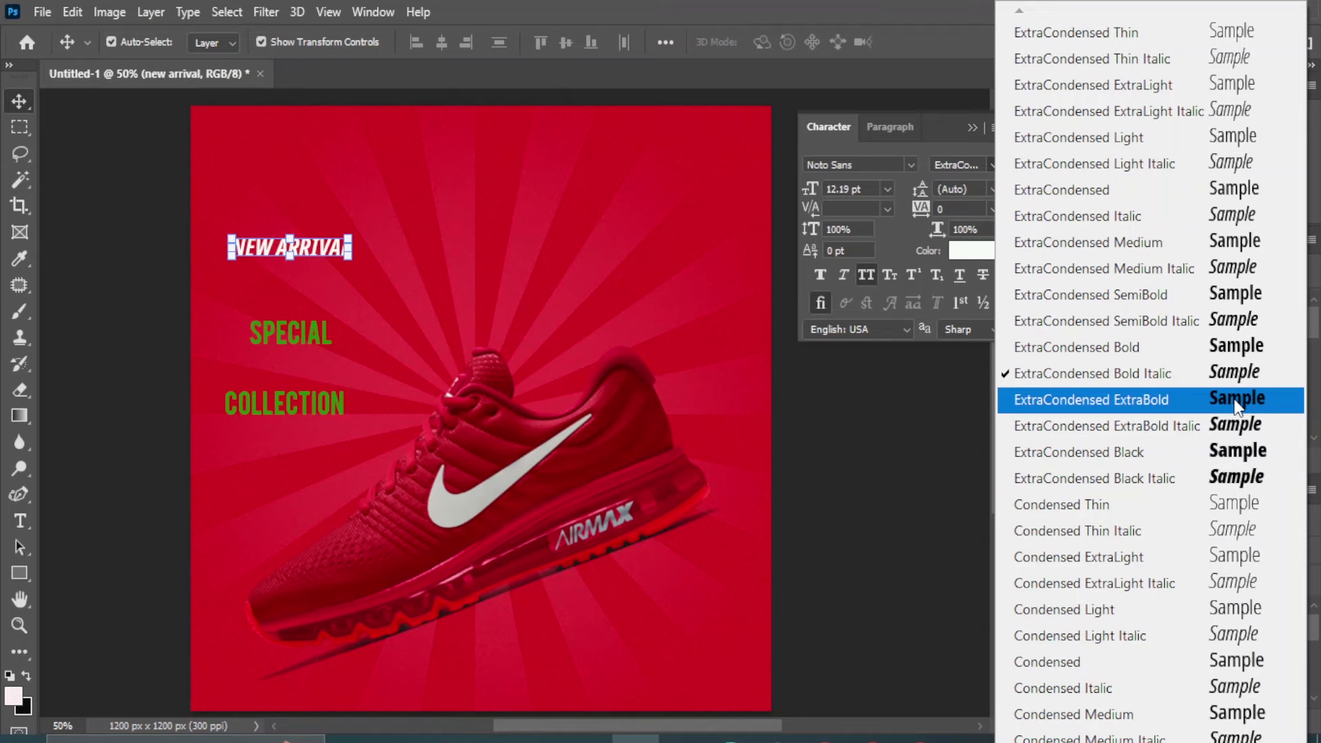
{"action": "left_click", "coordinate": [1242, 347]}
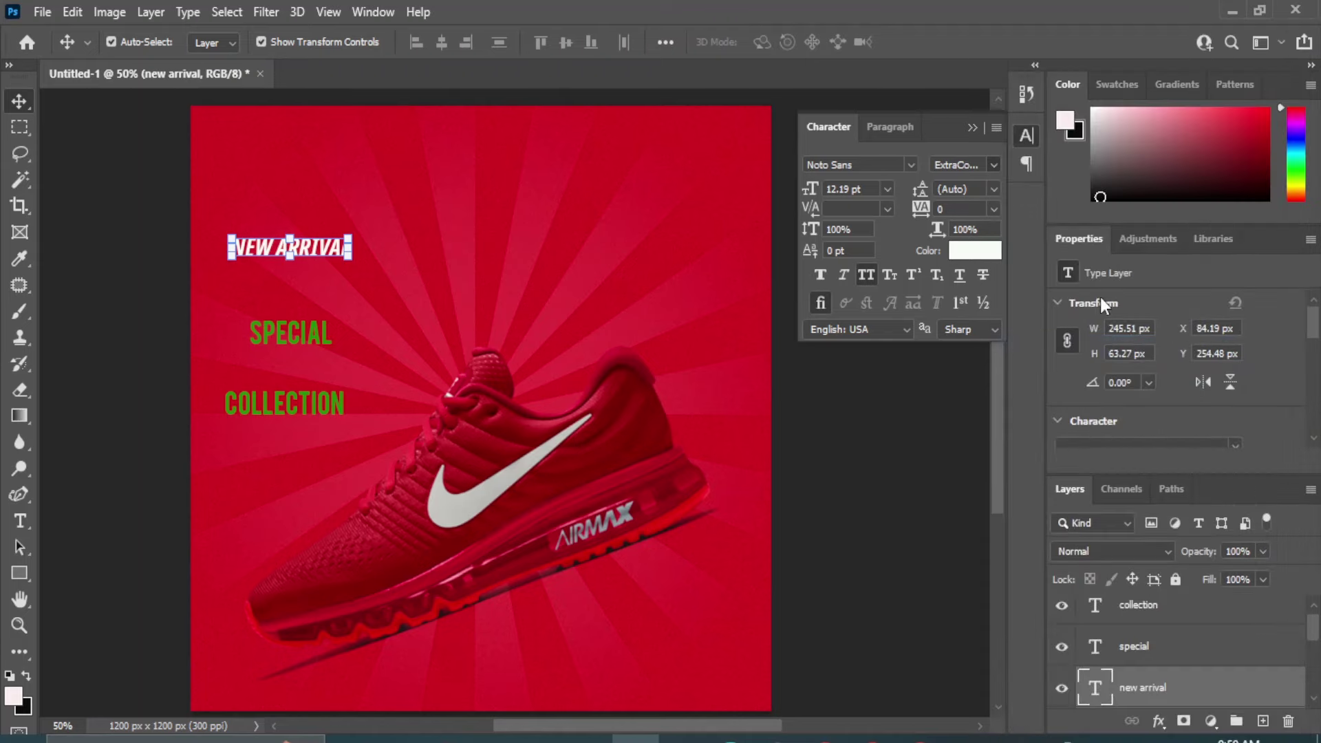
{"action": "right_click", "coordinate": [341, 254]}
{"action": "key", "text": "Escape"}
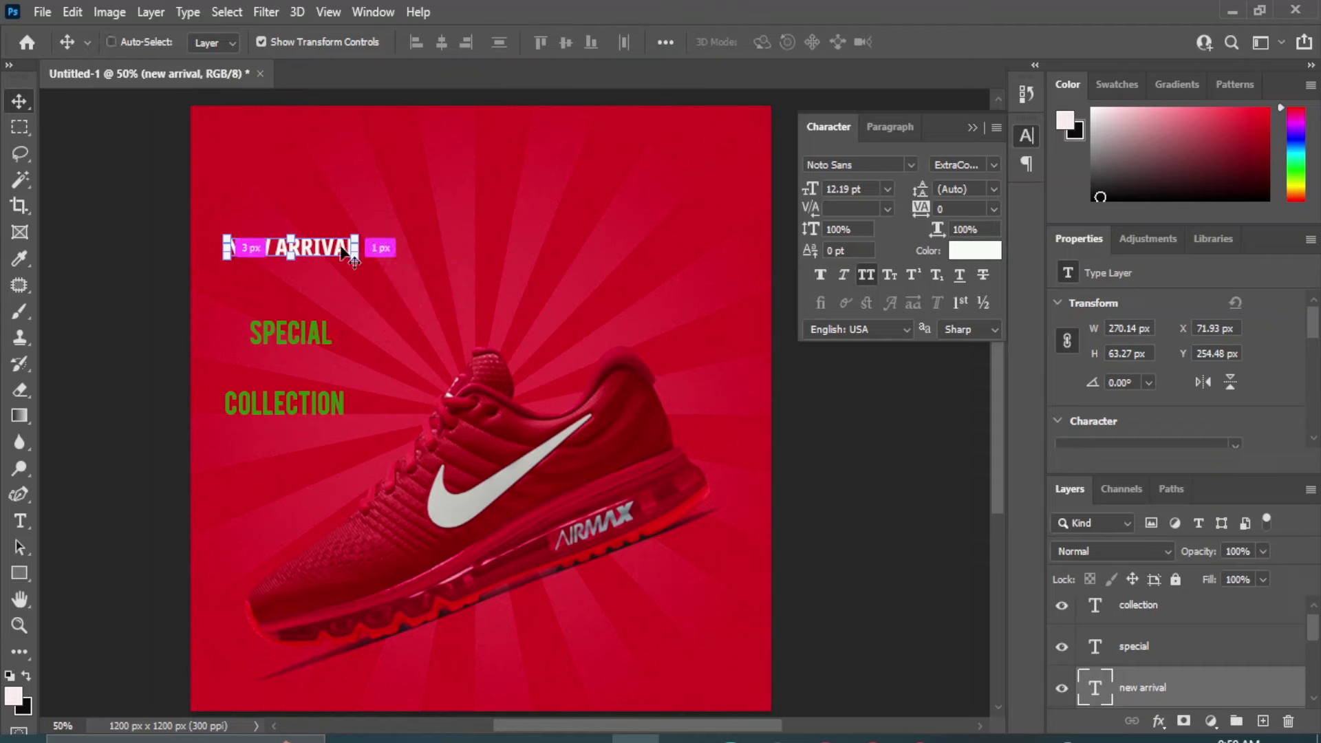
{"action": "key", "text": "ctrl+t"}
{"action": "right_click", "coordinate": [342, 252]}
Skew NEW ARRIVAL upward to about -22.9°
{"action": "left_click", "coordinate": [402, 322]}
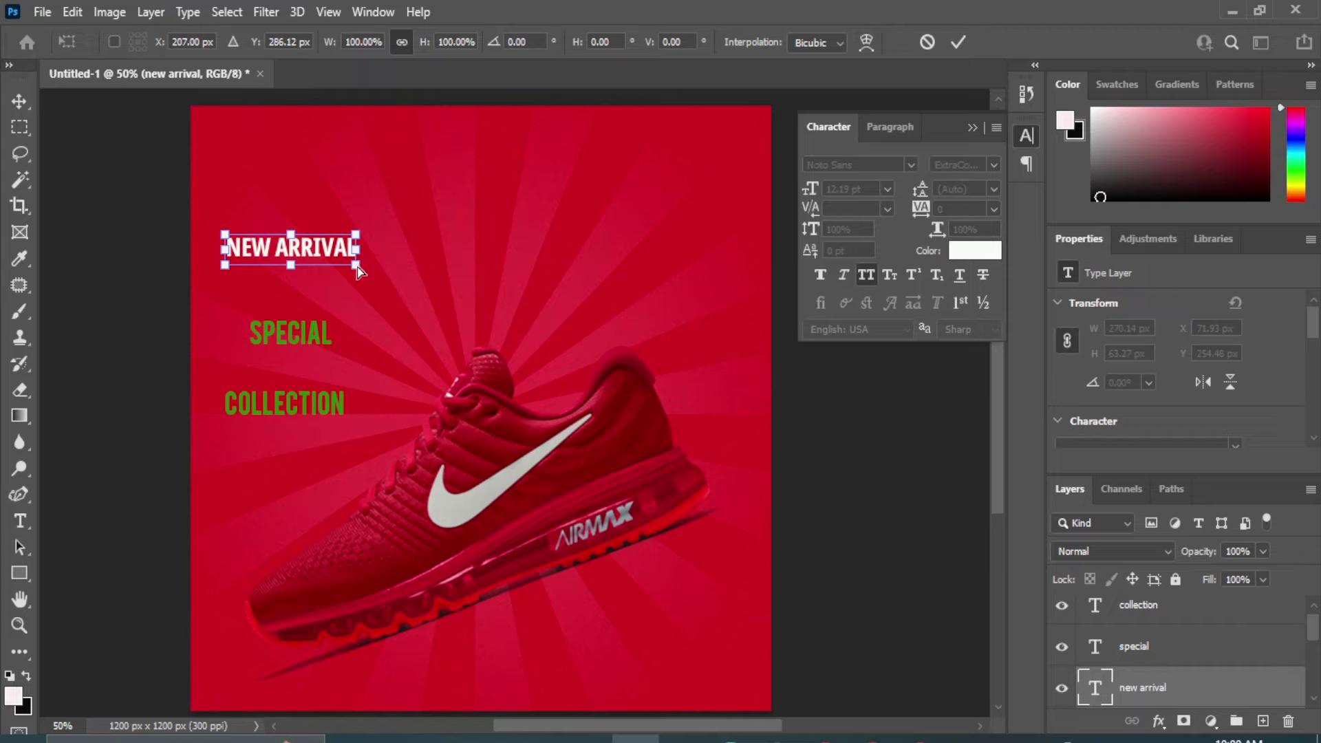
{"action": "left_click_drag", "start_coordinate": [365, 260], "coordinate": [365, 209]}
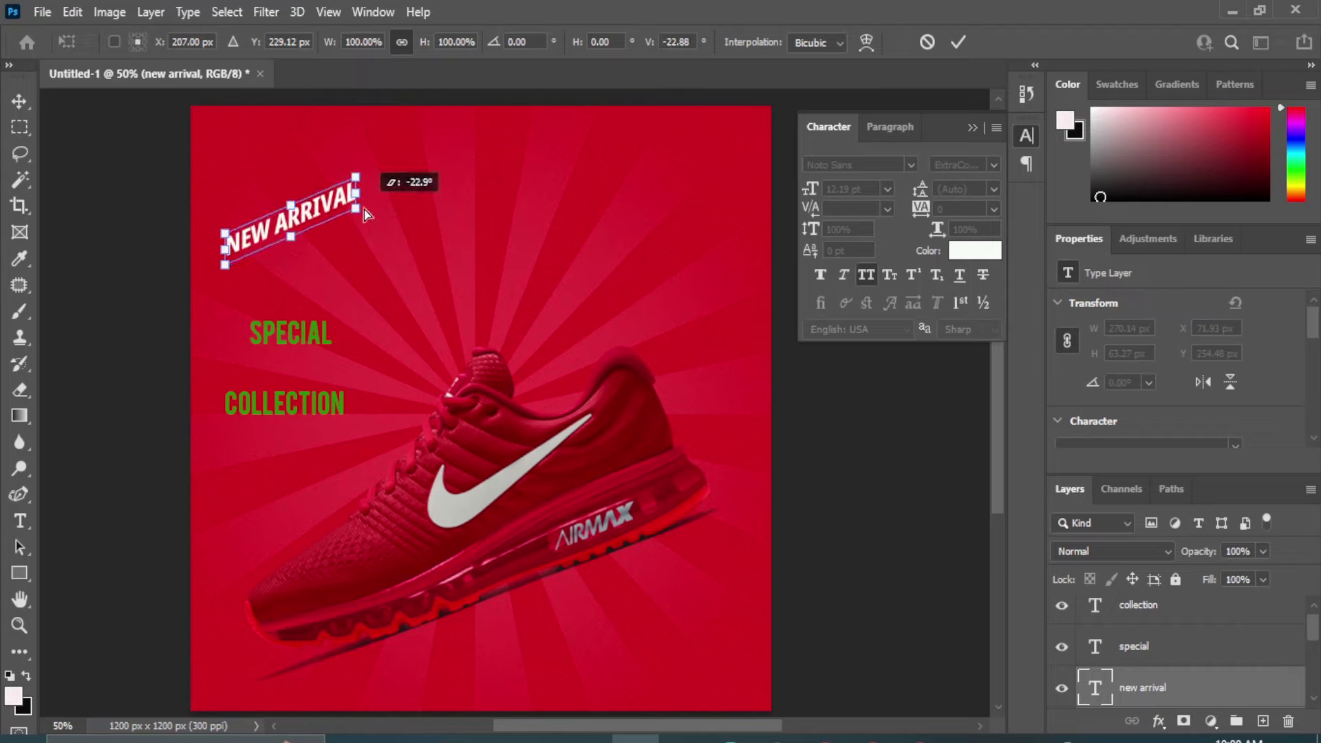
{"action": "key", "text": "Return"}
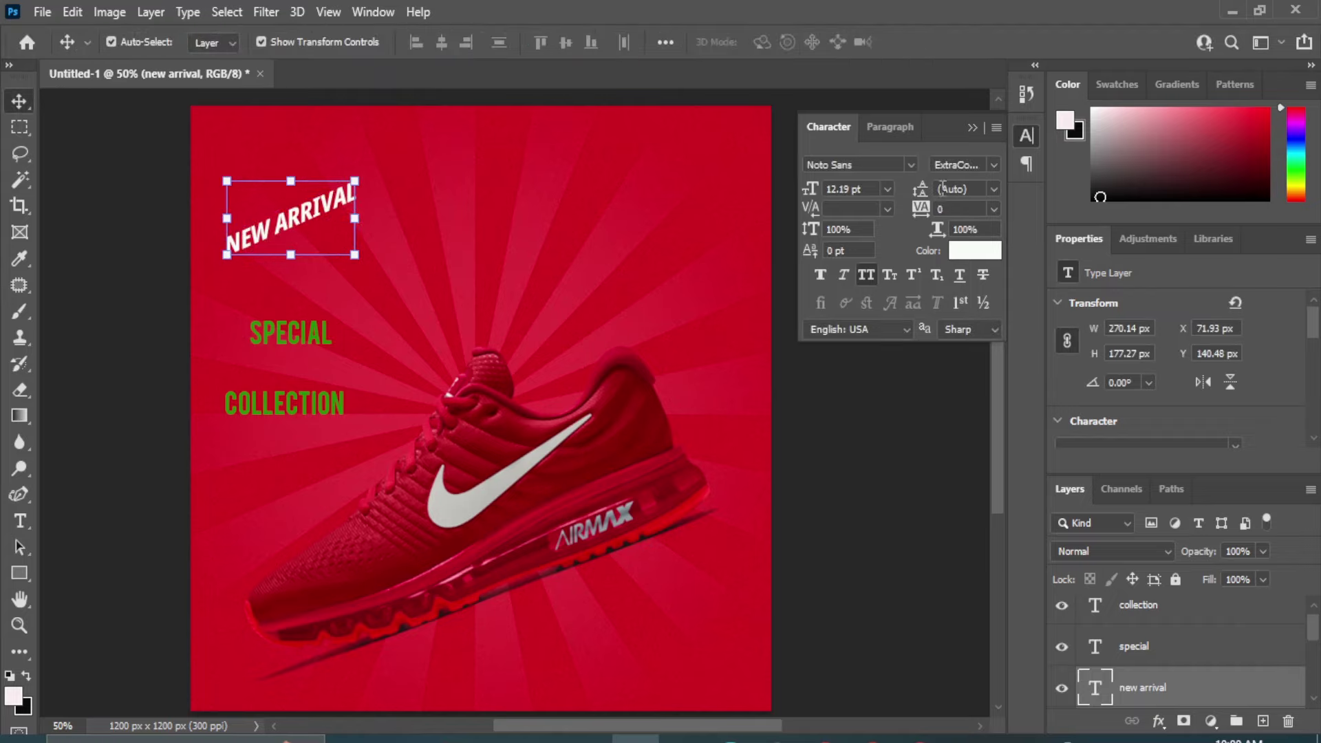
Set NEW ARRIVAL to 14 pt, then select the SPECIAL text layer
{"action": "left_click", "coordinate": [886, 188]}
{"action": "left_click", "coordinate": [855, 325]}
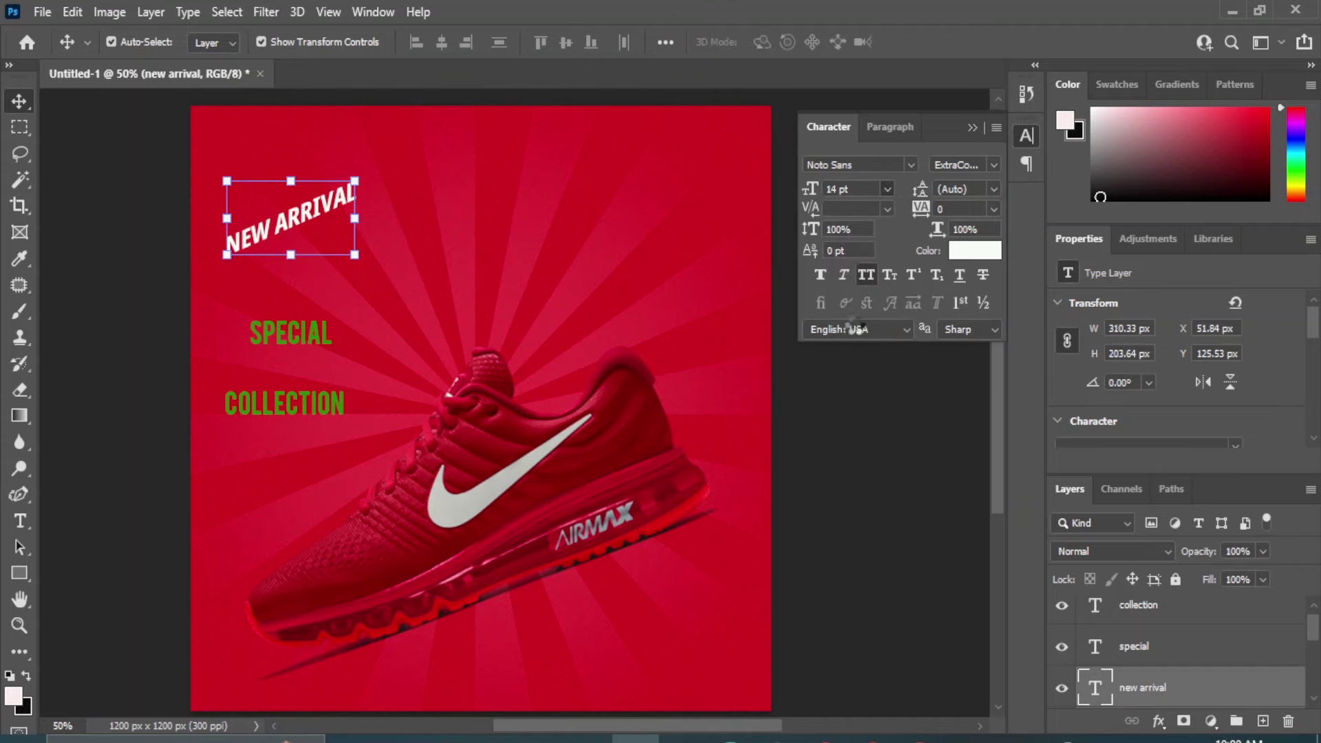
{"action": "left_click", "coordinate": [94, 286]}
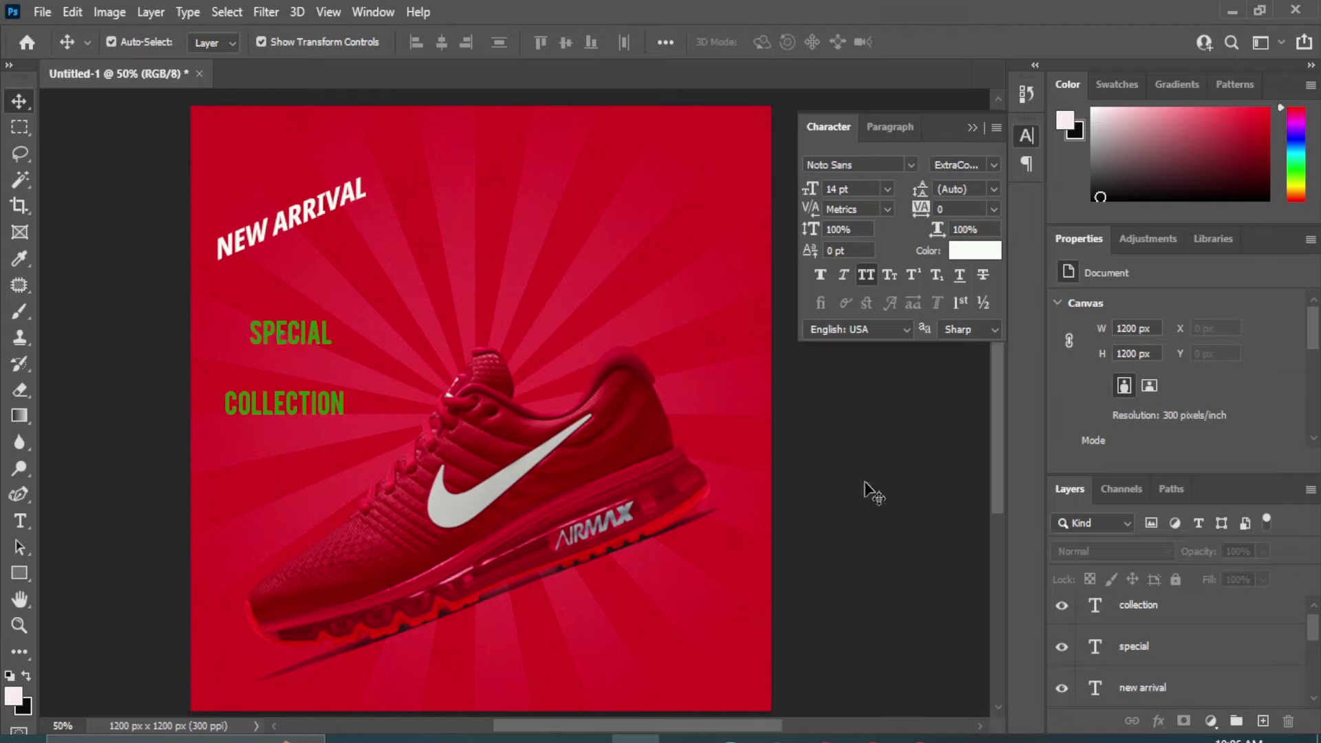
{"action": "left_click", "coordinate": [290, 336]}
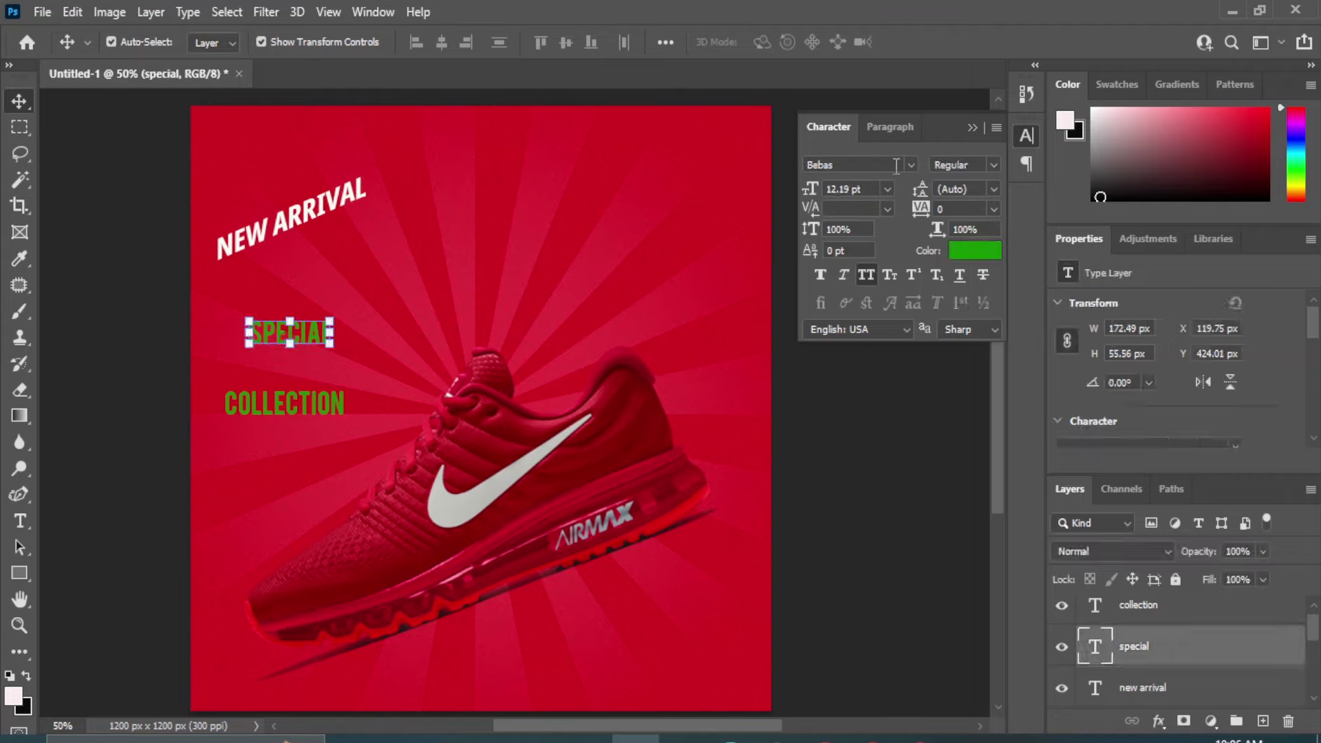
Enlarge SPECIAL to 36 pt and move it up just under NEW ARRIVAL
{"action": "left_click", "coordinate": [887, 188]}
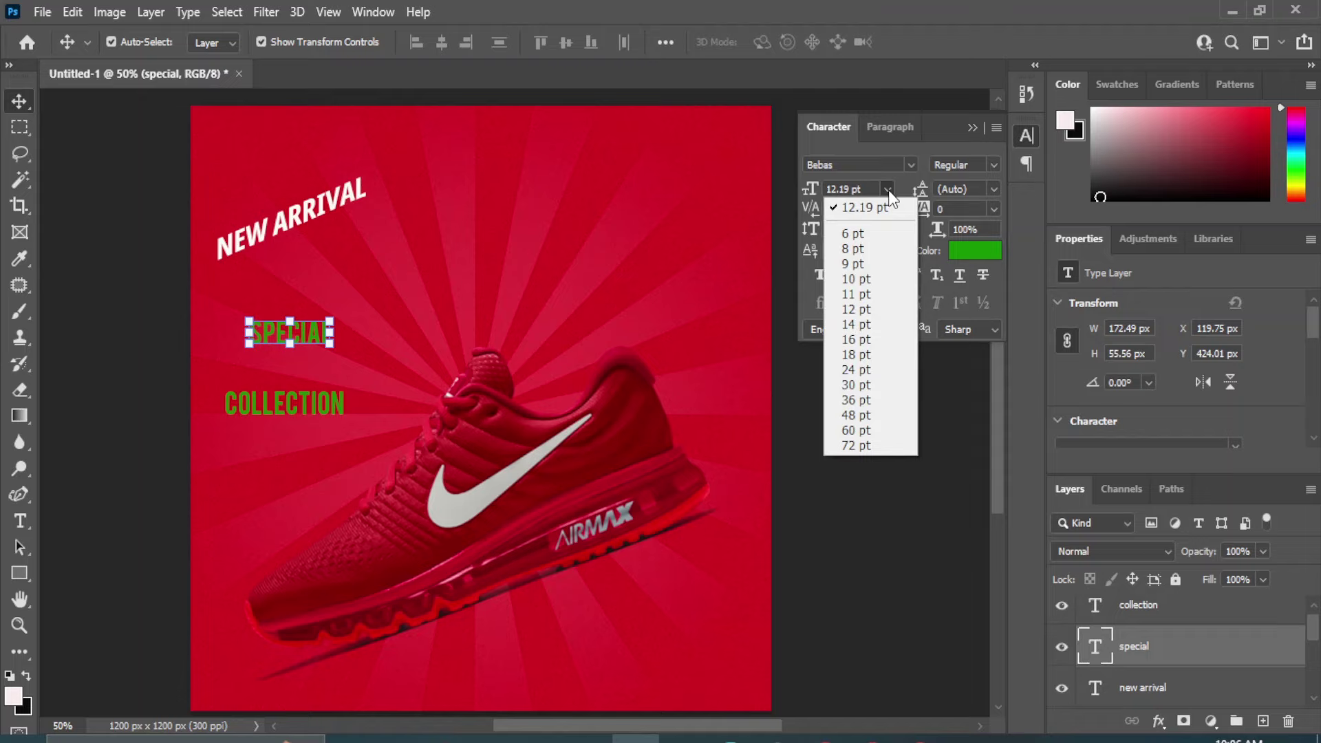
{"action": "left_click", "coordinate": [864, 399]}
{"action": "left_click_drag", "start_coordinate": [268, 322], "coordinate": [294, 311]}
Change the SPECIAL text colour to white
{"action": "left_click", "coordinate": [984, 252]}
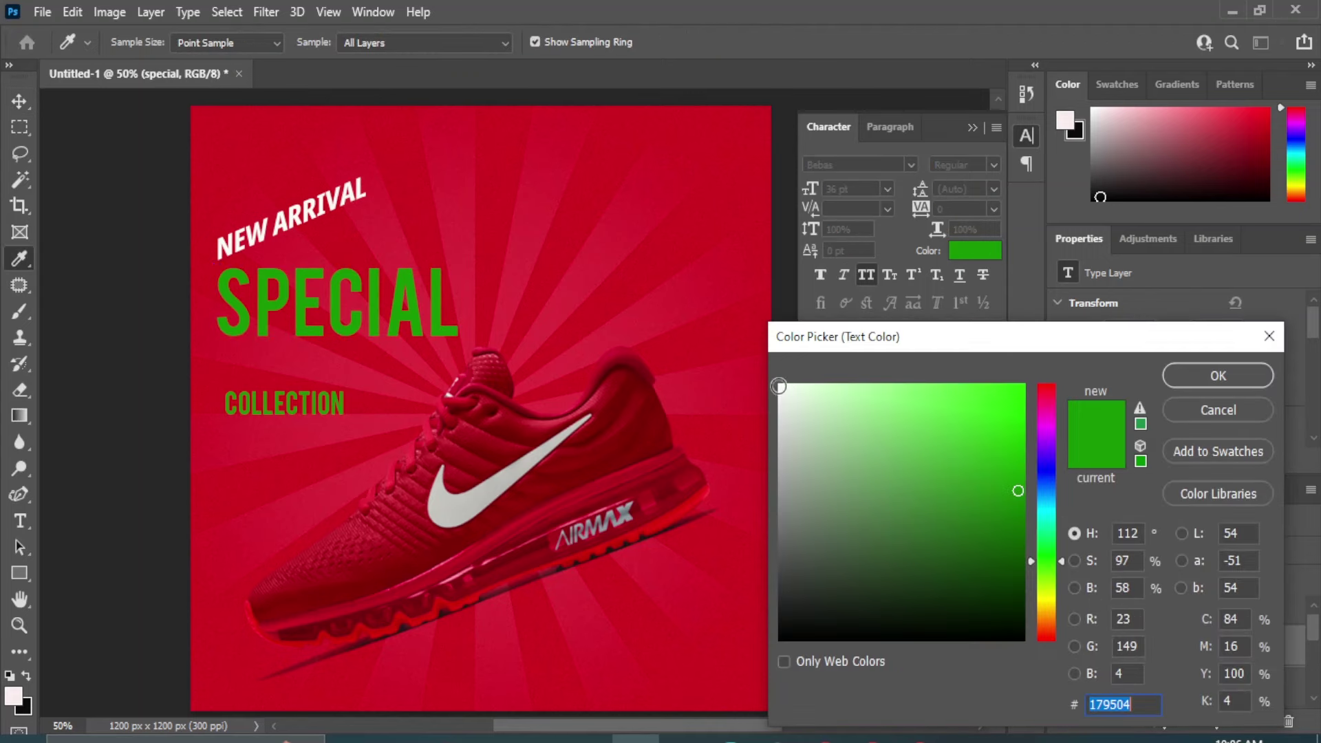
{"action": "left_click", "coordinate": [783, 387]}
{"action": "left_click", "coordinate": [1208, 380]}
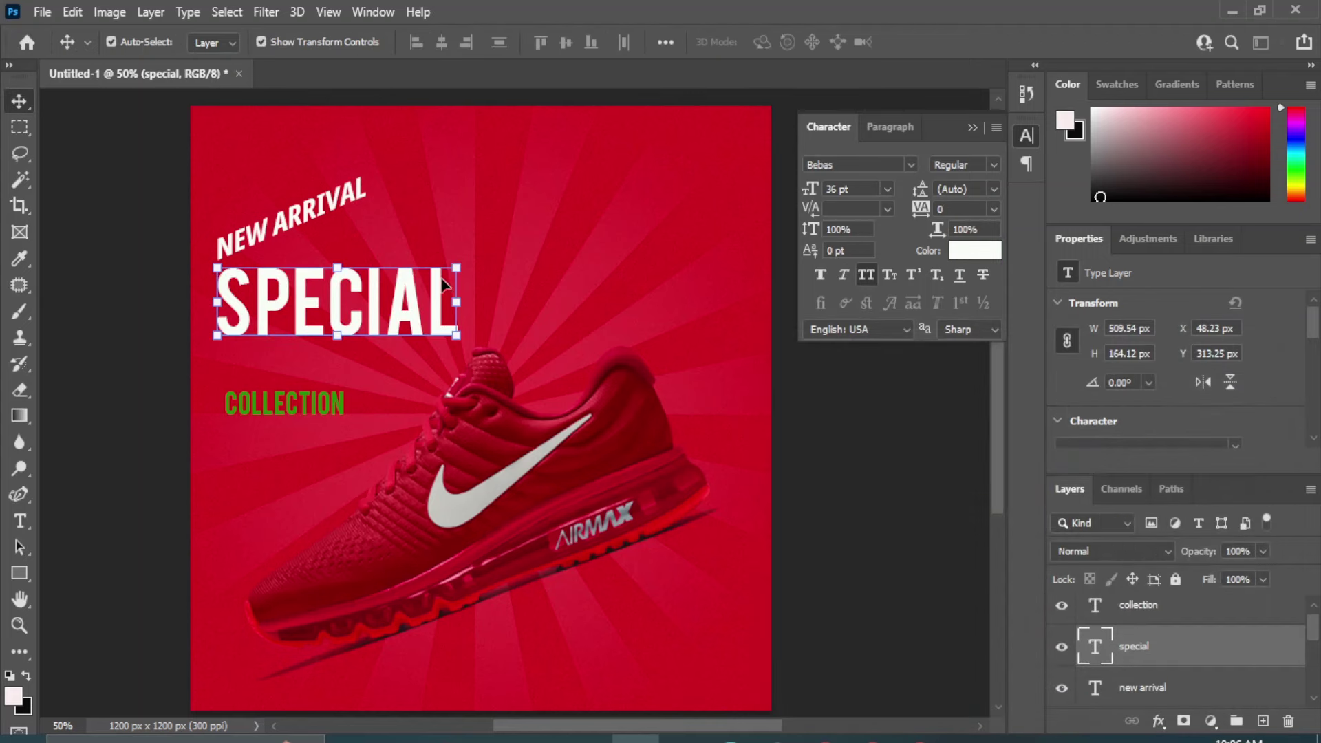
{"action": "left_click", "coordinate": [73, 13]}
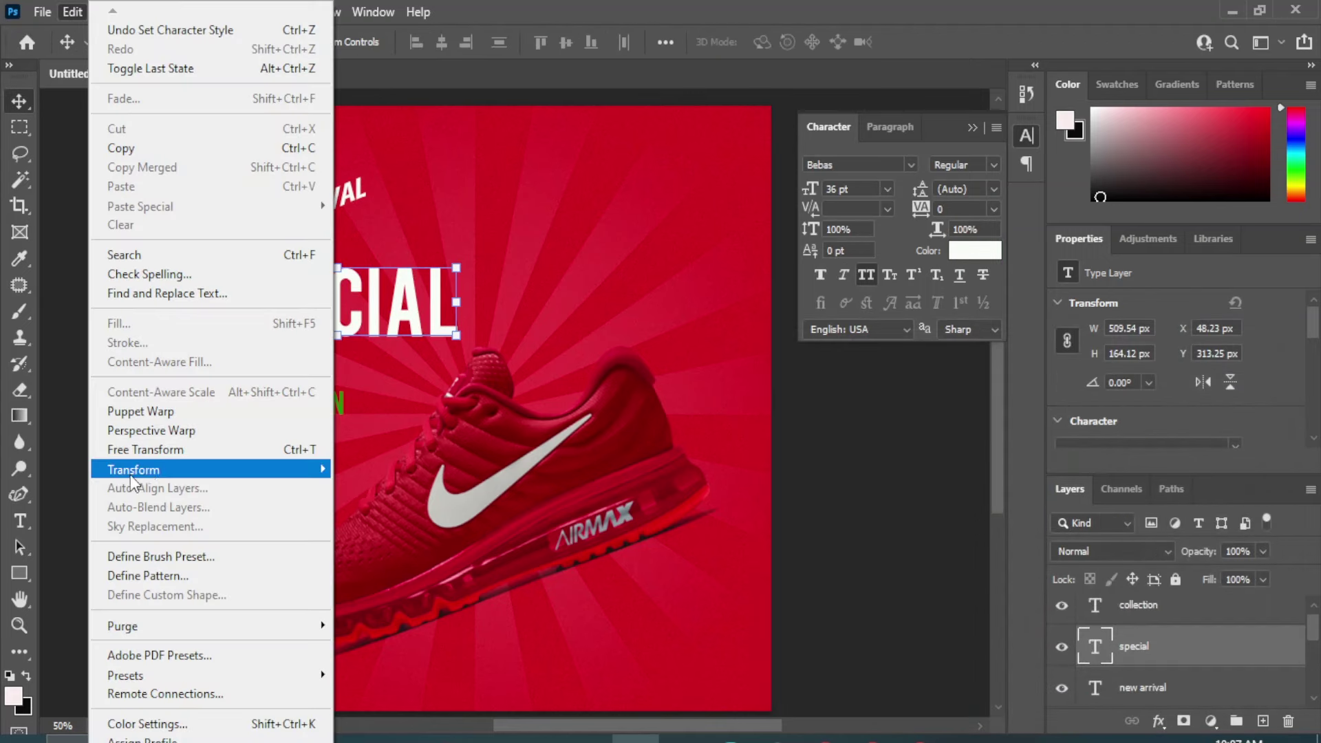
{"action": "mouse_move", "coordinate": [134, 470]}
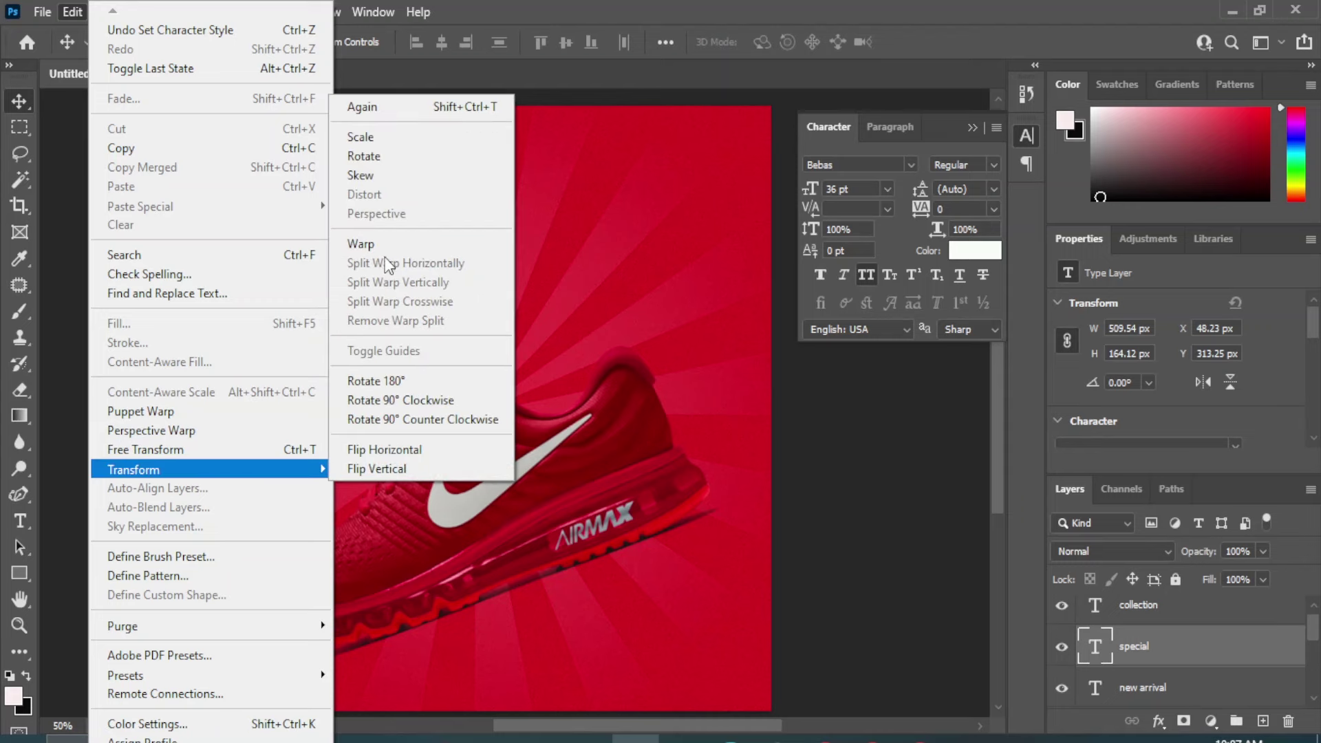
Skew SPECIAL upward about -24.3° and shift it slightly down
{"action": "left_click", "coordinate": [369, 173]}
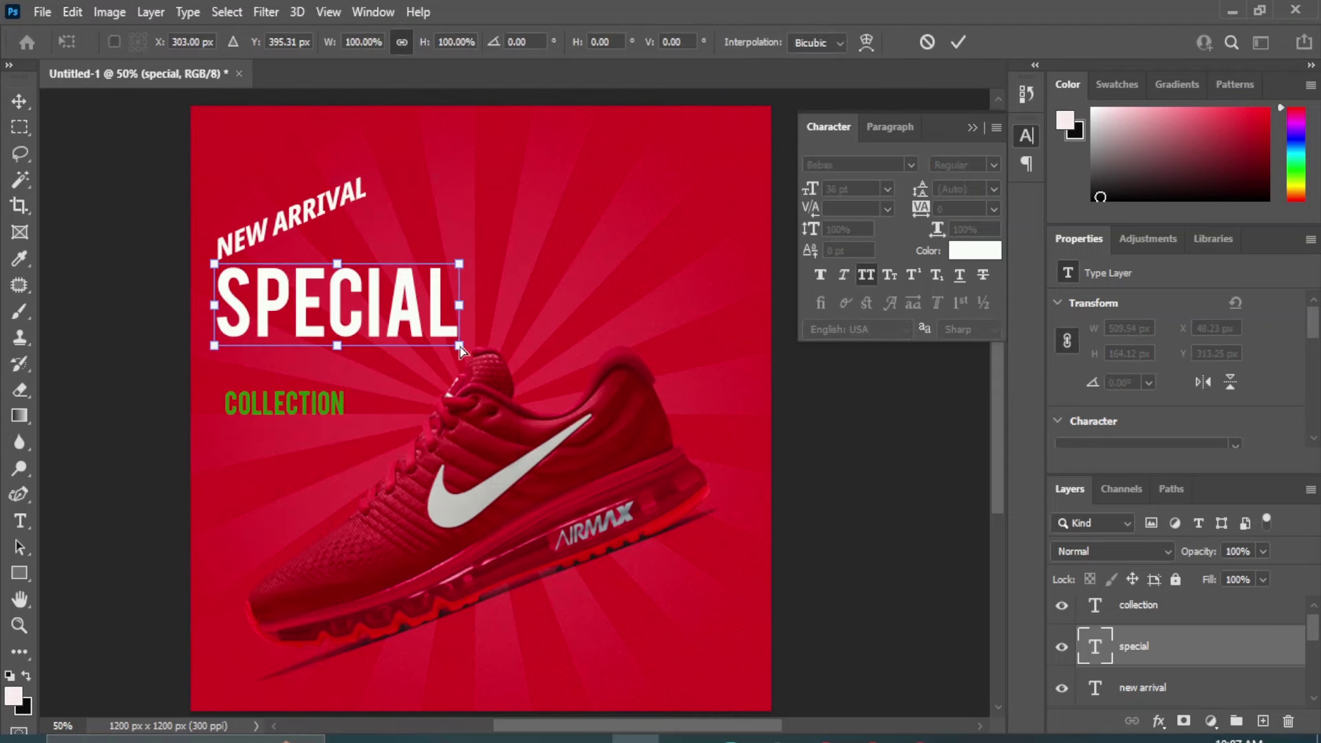
{"action": "left_click_drag", "start_coordinate": [460, 349], "coordinate": [440, 233]}
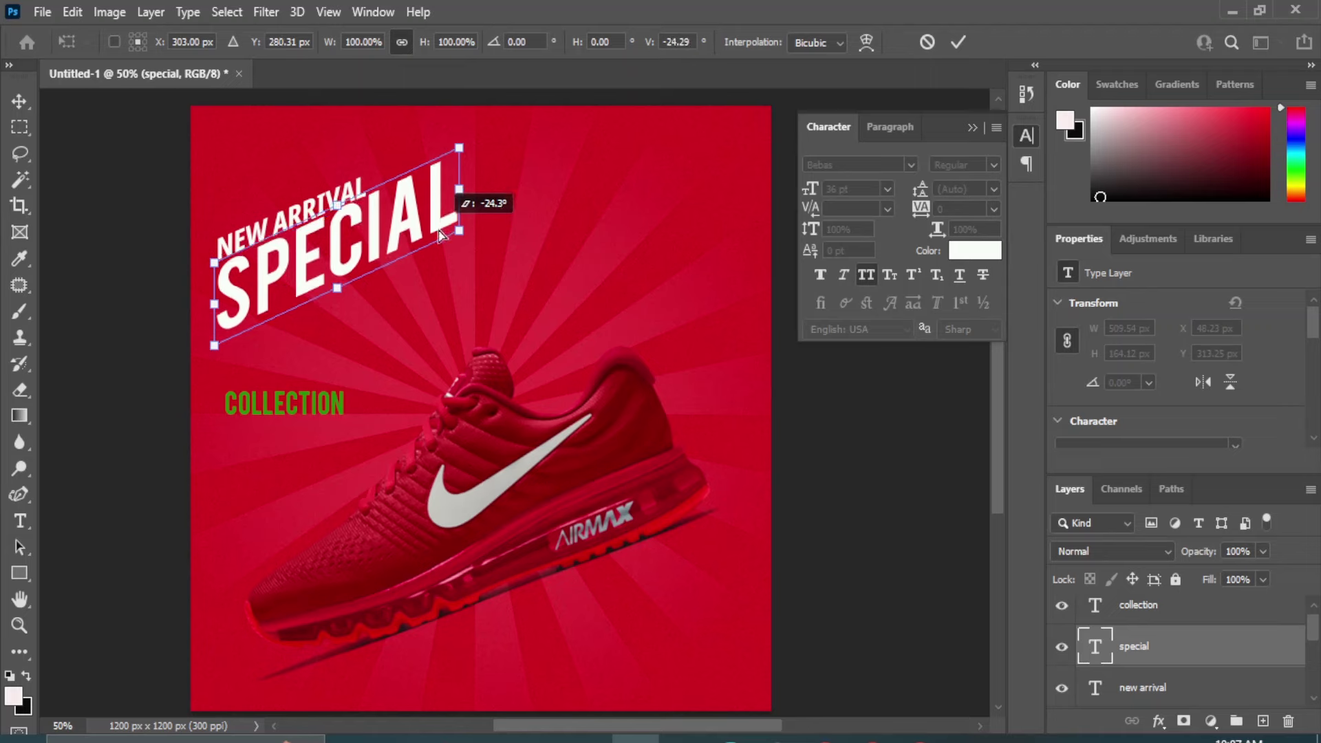
{"action": "left_click_drag", "start_coordinate": [334, 244], "coordinate": [337, 253]}
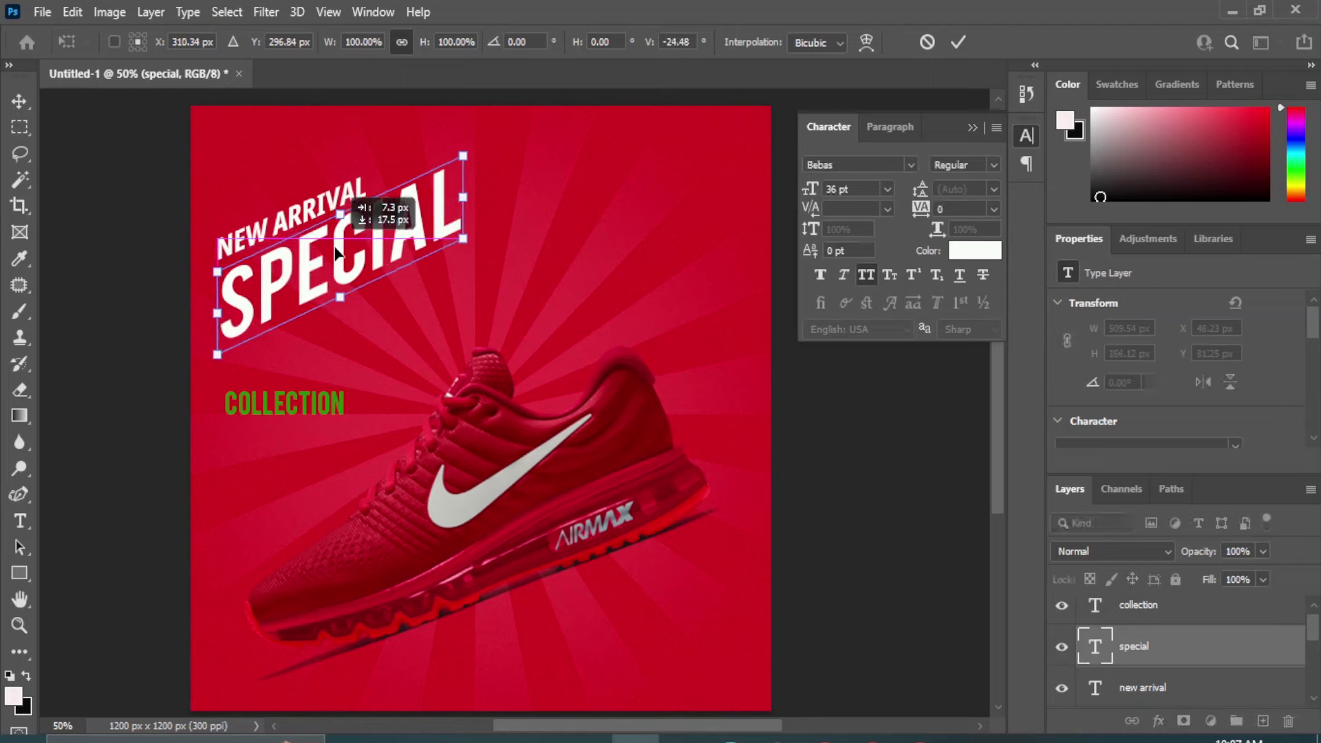
{"action": "key", "text": "Return"}
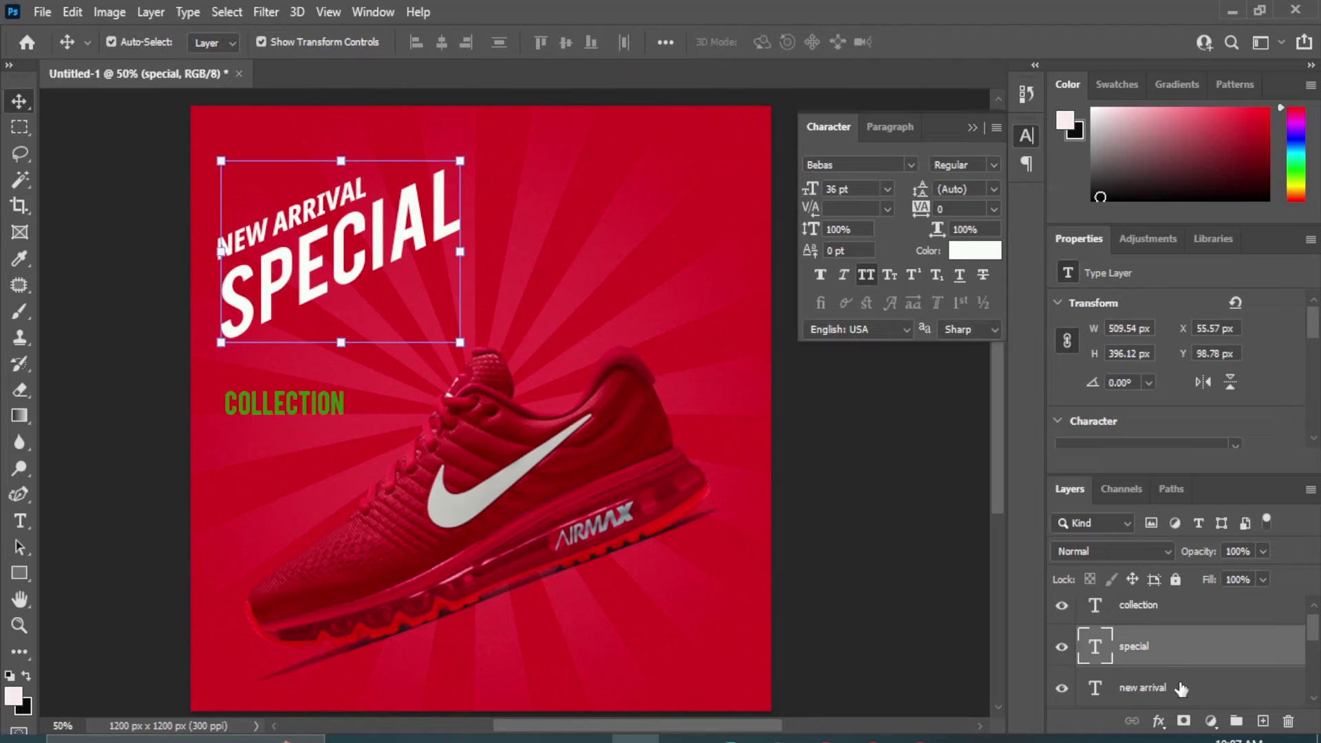
Left-align SPECIAL with NEW ARRIVAL, then reselect the new arrival layer
{"action": "left_click", "coordinate": [1180, 689], "text": "shift"}
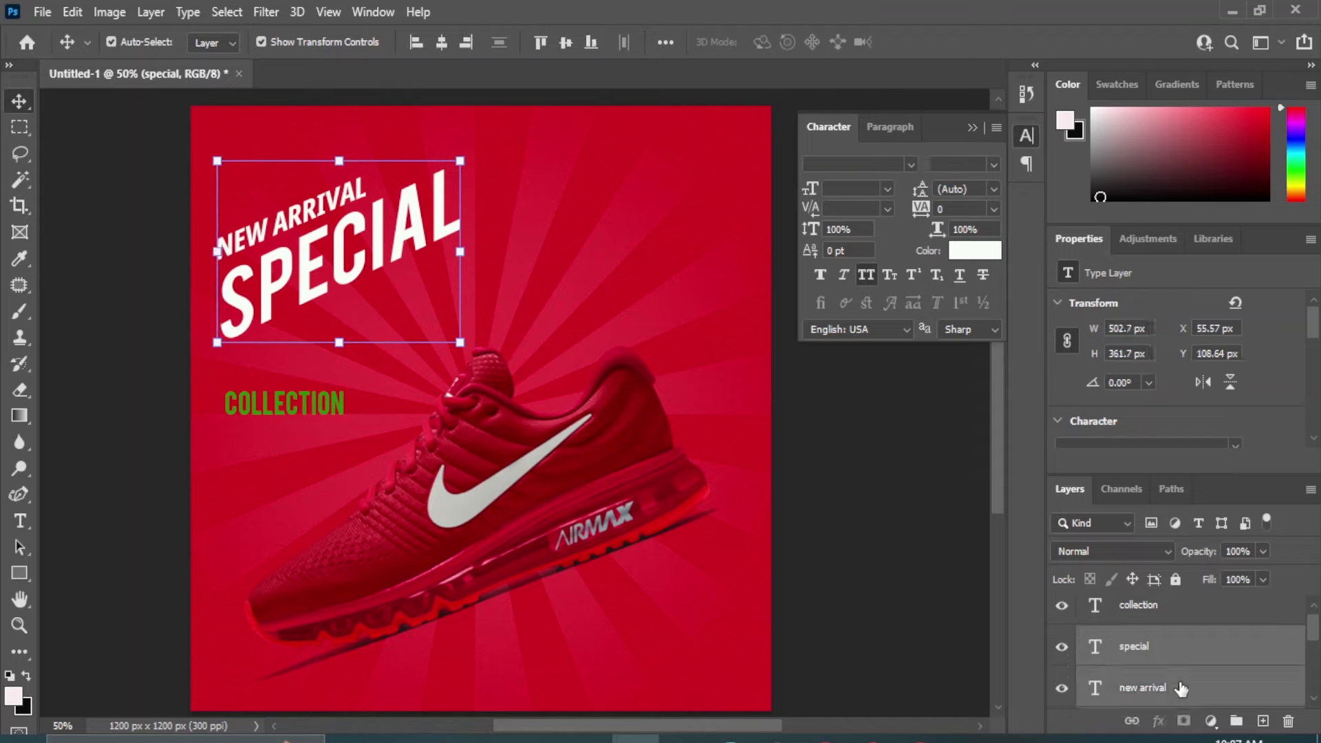
{"action": "left_click", "coordinate": [419, 40]}
{"action": "left_click", "coordinate": [874, 475]}
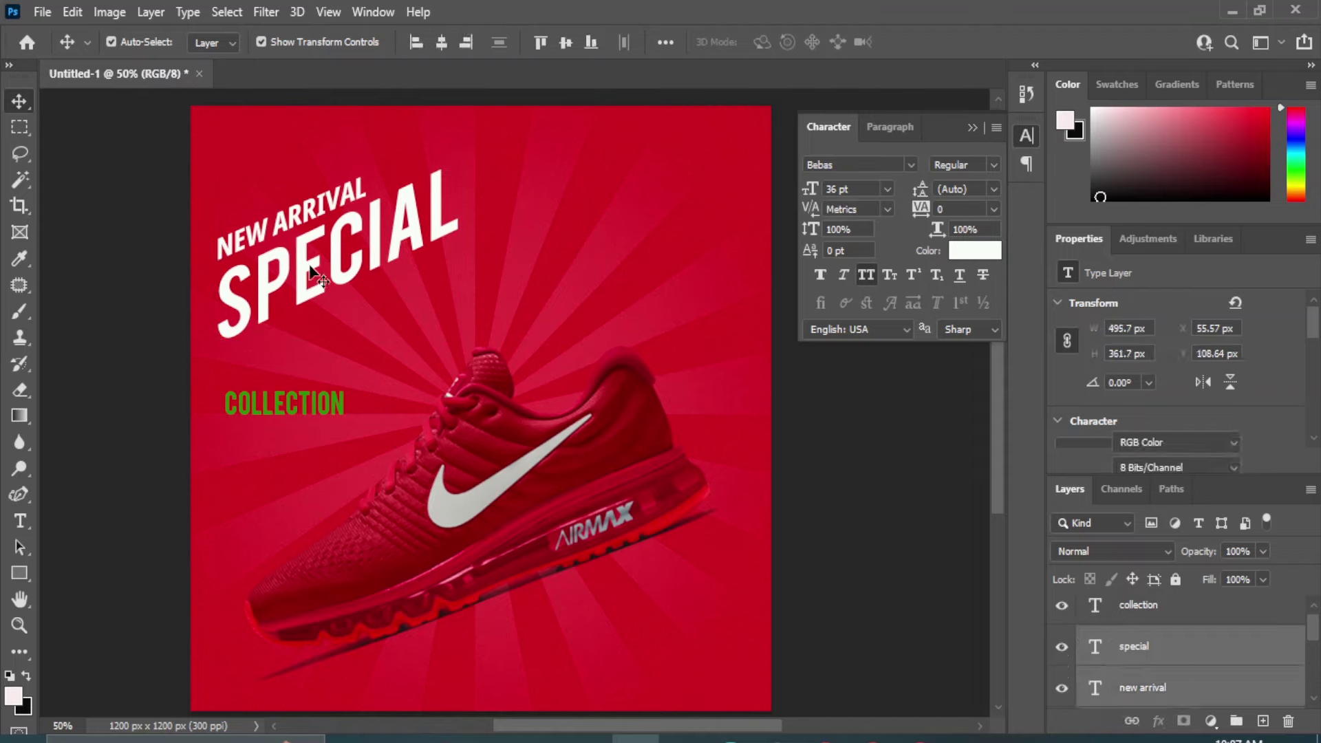
{"action": "left_click", "coordinate": [229, 252]}
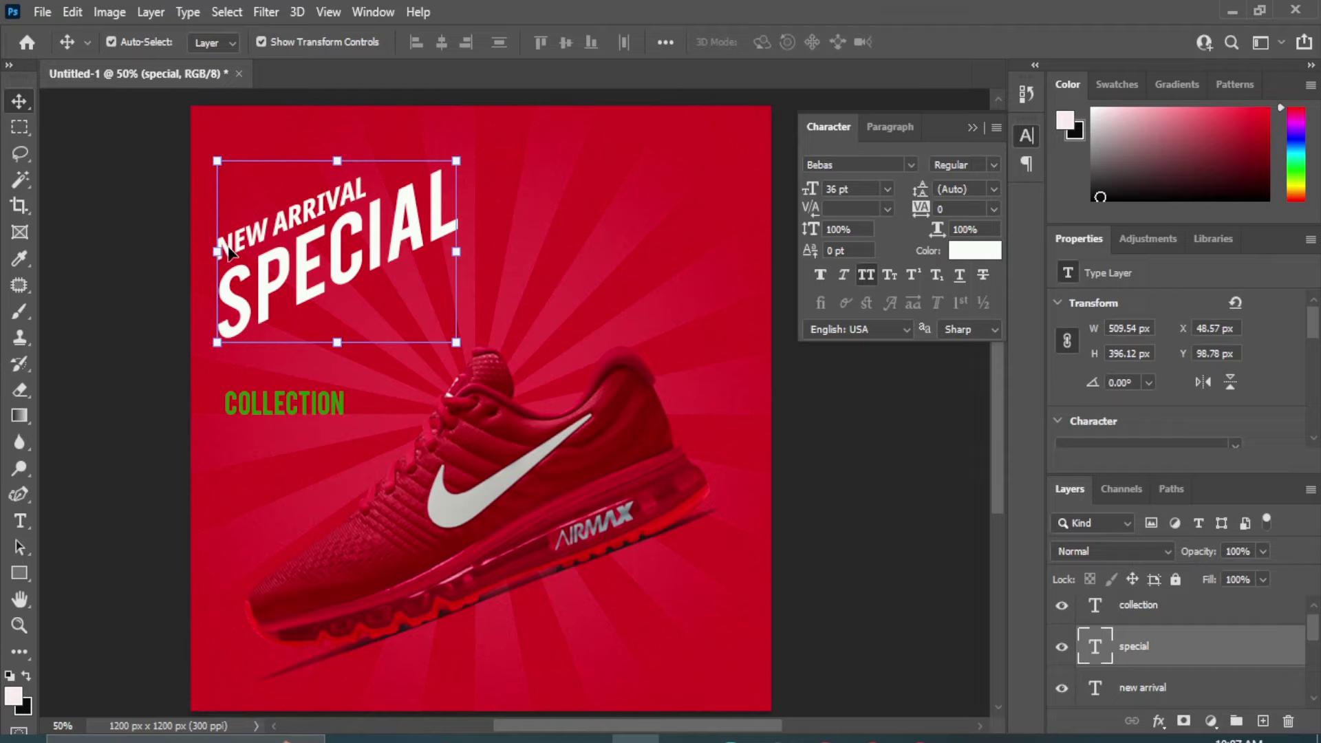
{"action": "left_click", "coordinate": [1124, 690]}
Nudge NEW ARRIVAL down slightly and turn the COLLECTION text white
{"action": "key", "text": "Down"}
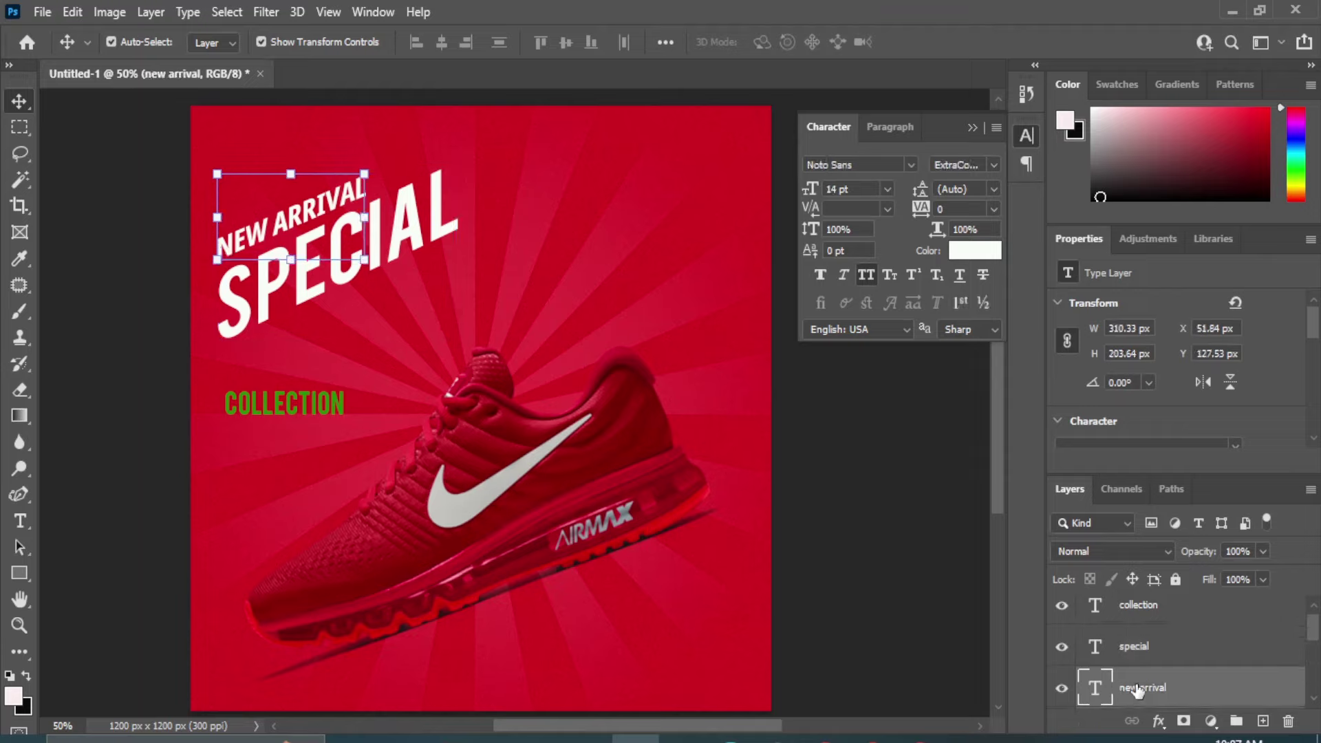
{"action": "key", "text": "Down"}
{"action": "key", "text": "Down"}
{"action": "key", "text": "Down"}
{"action": "key", "text": "Down"}
{"action": "key", "text": "Down"}
{"action": "key", "text": "Down"}
{"action": "key", "text": "Down"}
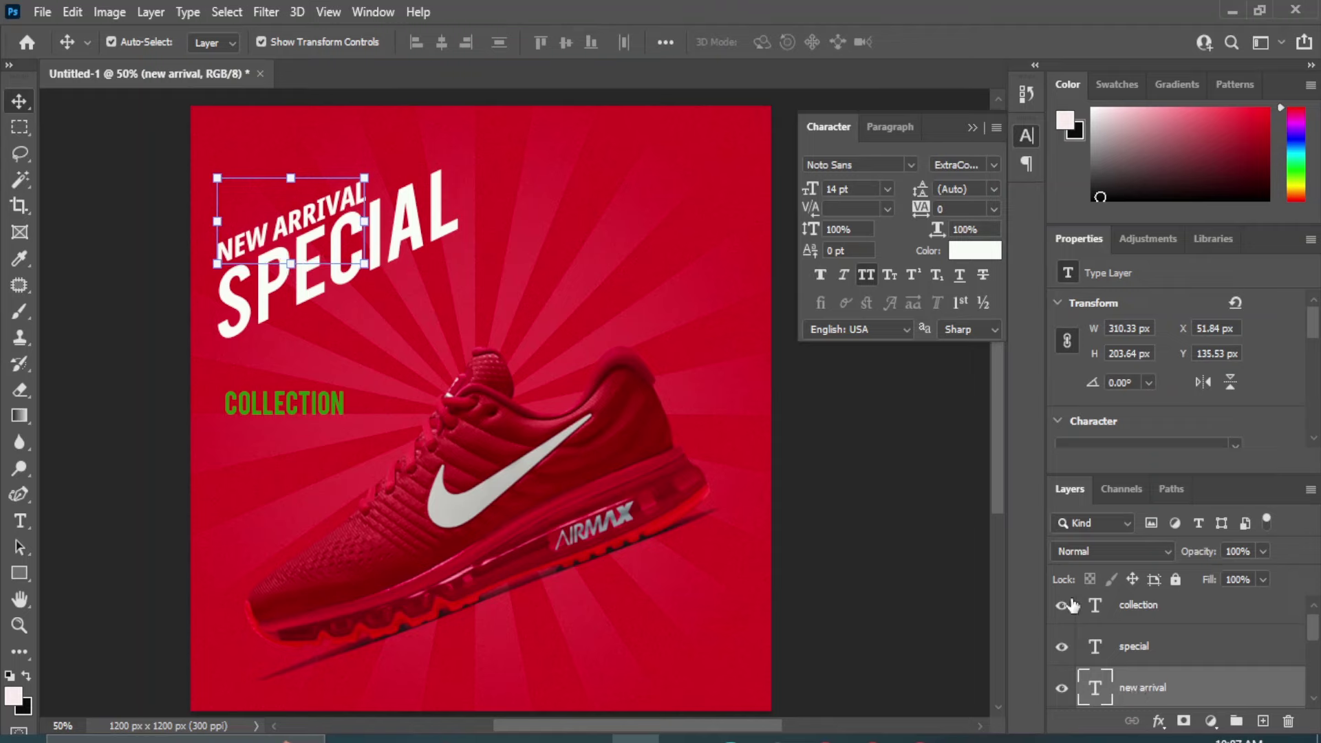
{"action": "left_click", "coordinate": [906, 488]}
{"action": "left_click", "coordinate": [284, 407]}
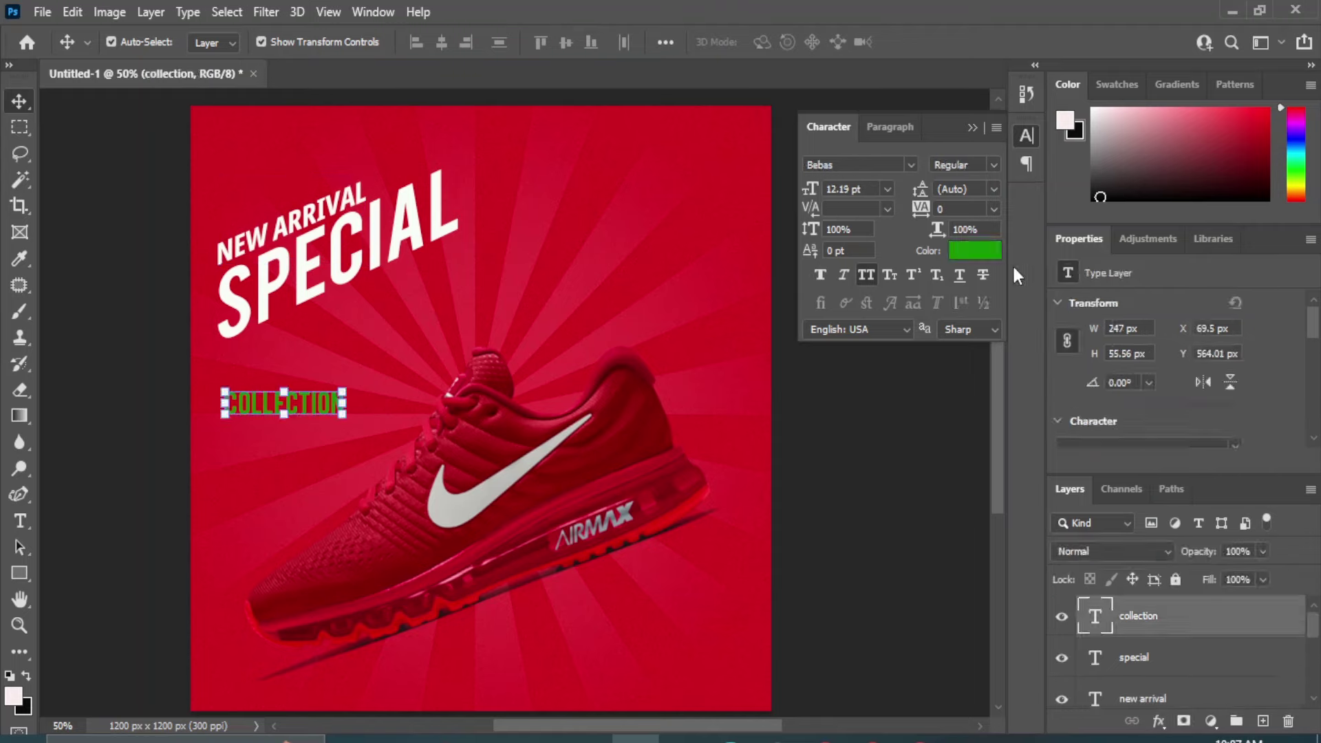
{"action": "left_click", "coordinate": [975, 251]}
{"action": "left_click", "coordinate": [781, 384]}
{"action": "left_click", "coordinate": [1236, 375]}
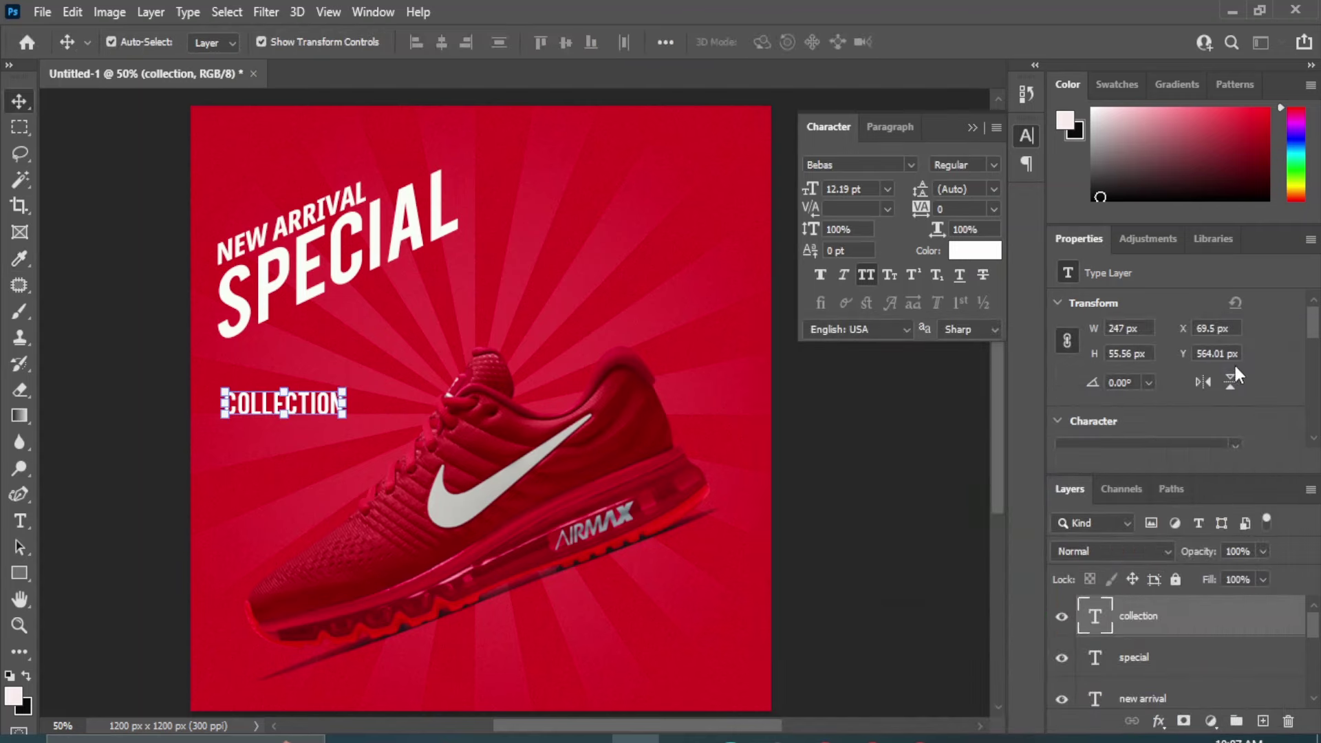
Move COLLECTION up beside SPECIAL and set it to 14 pt
{"action": "left_click_drag", "start_coordinate": [260, 410], "coordinate": [413, 301]}
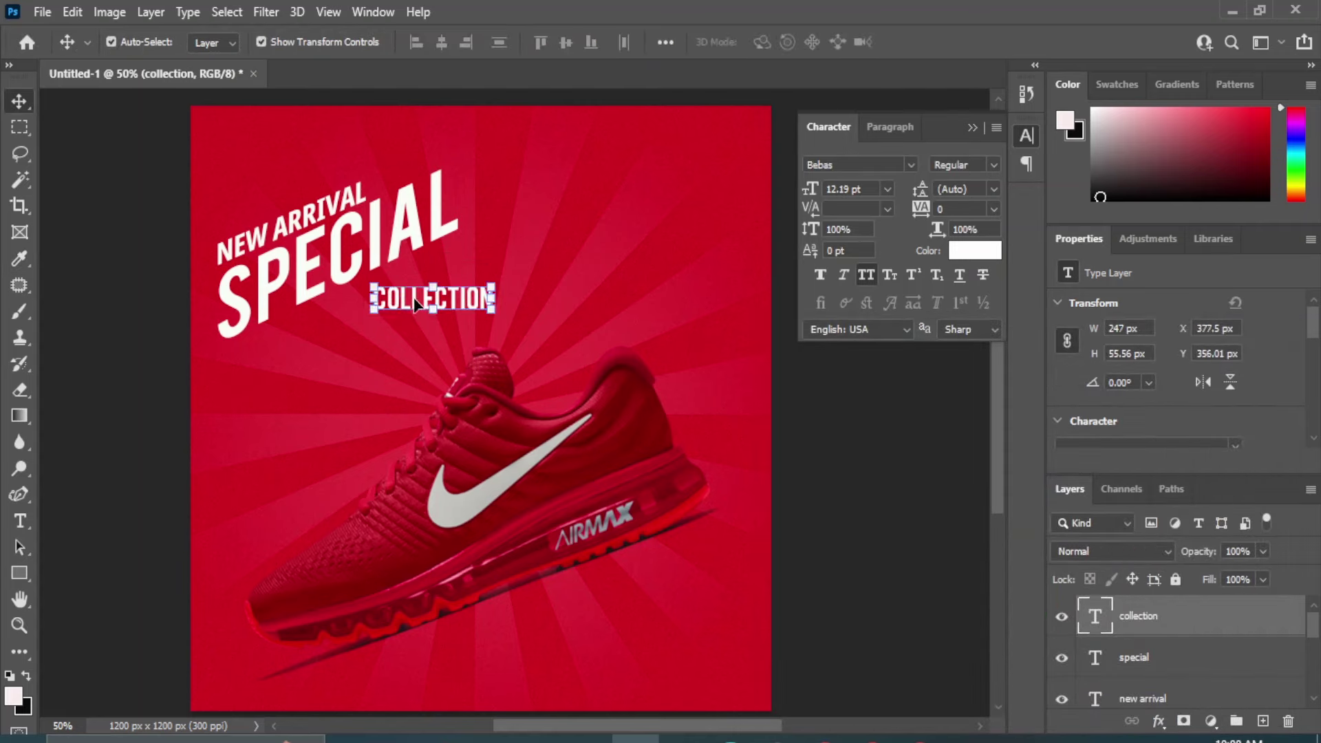
{"action": "left_click", "coordinate": [887, 189]}
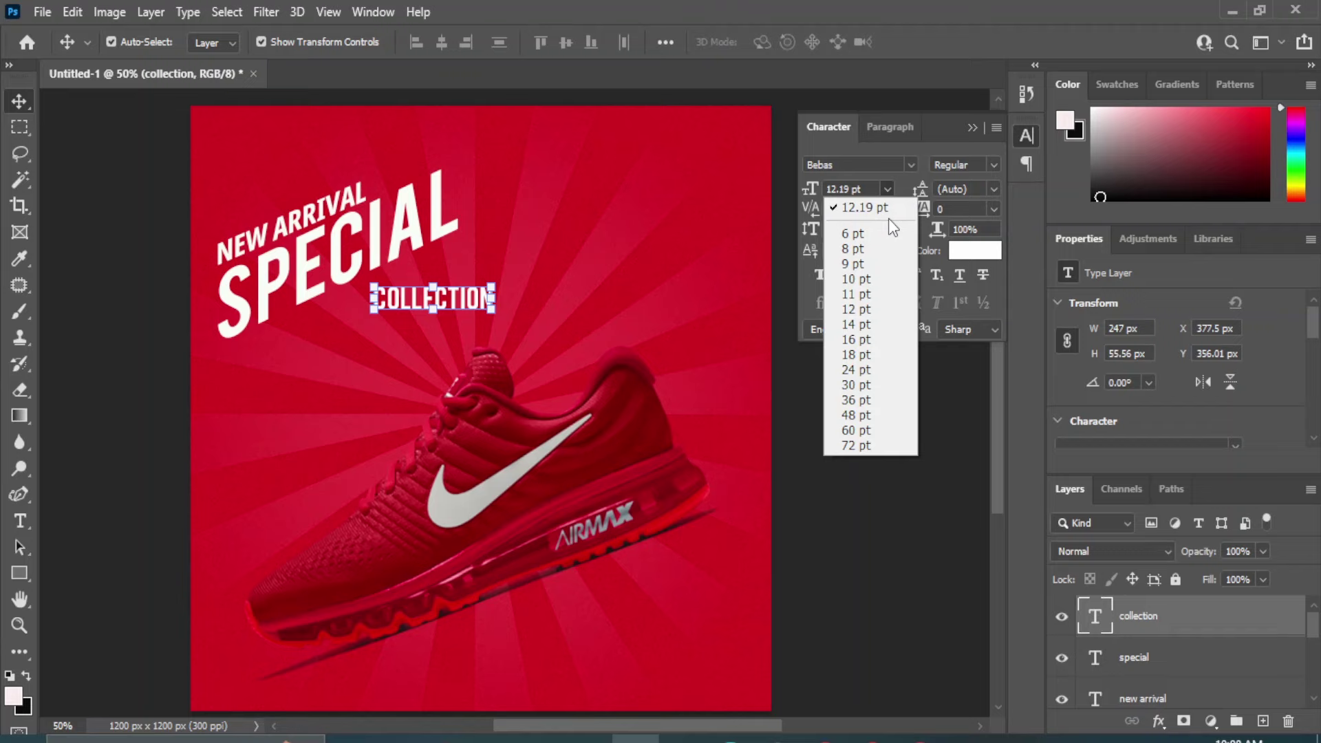
{"action": "left_click", "coordinate": [877, 328]}
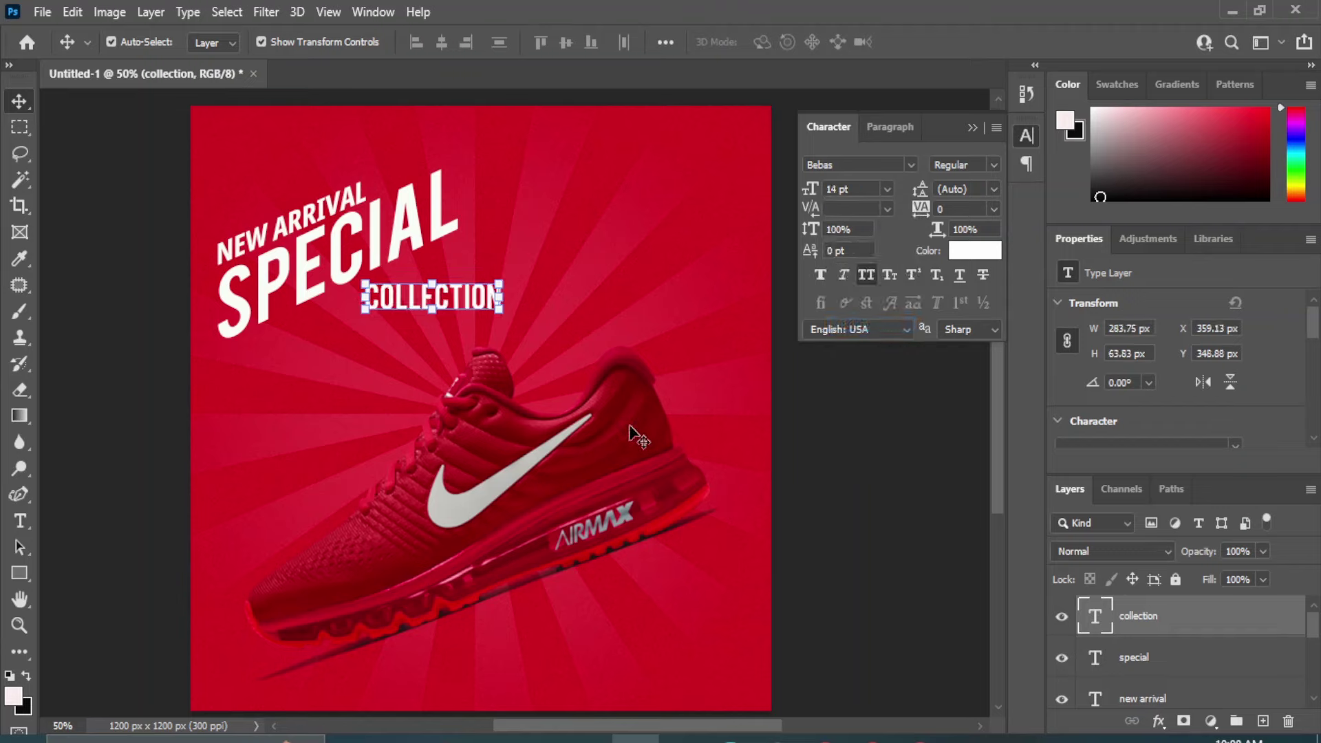
{"action": "left_click", "coordinate": [882, 509]}
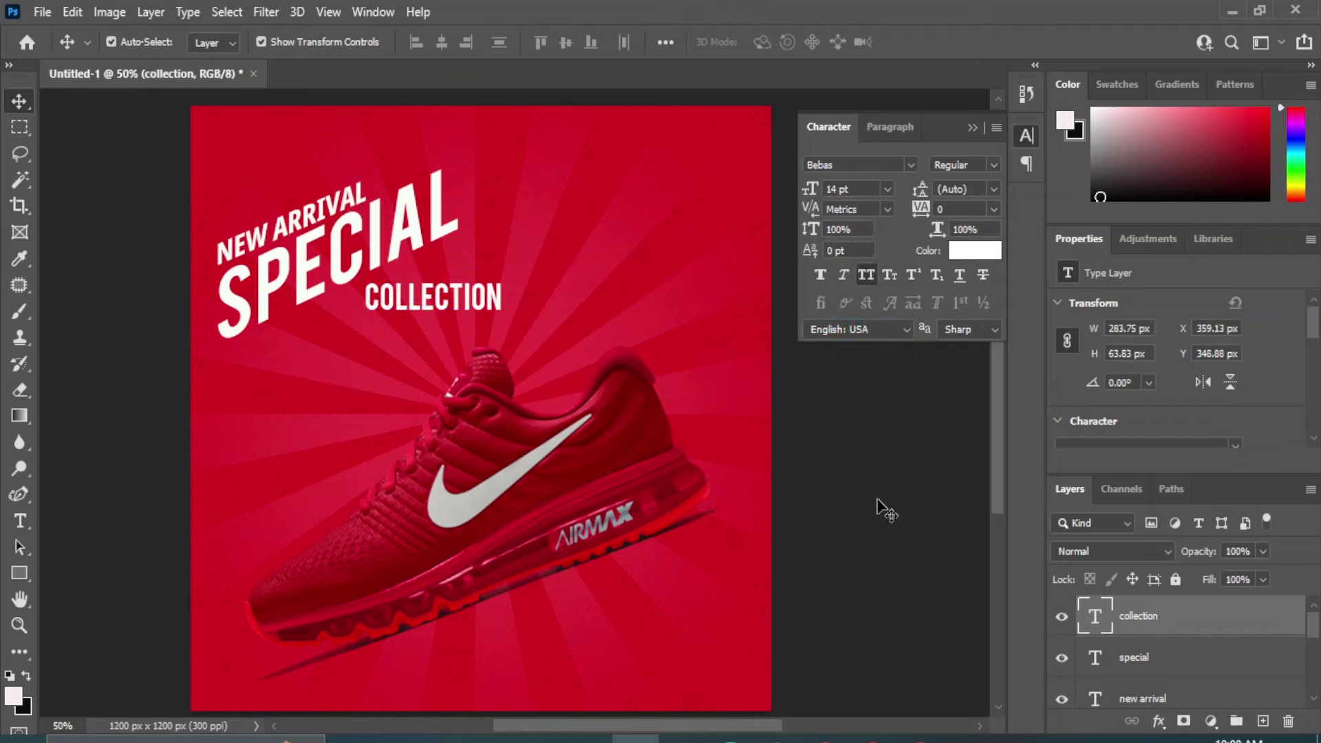
{"action": "left_click", "coordinate": [27, 578]}
Draw a white rectangle over COLLECTION and place it beneath the text layer
{"action": "left_click", "coordinate": [103, 573]}
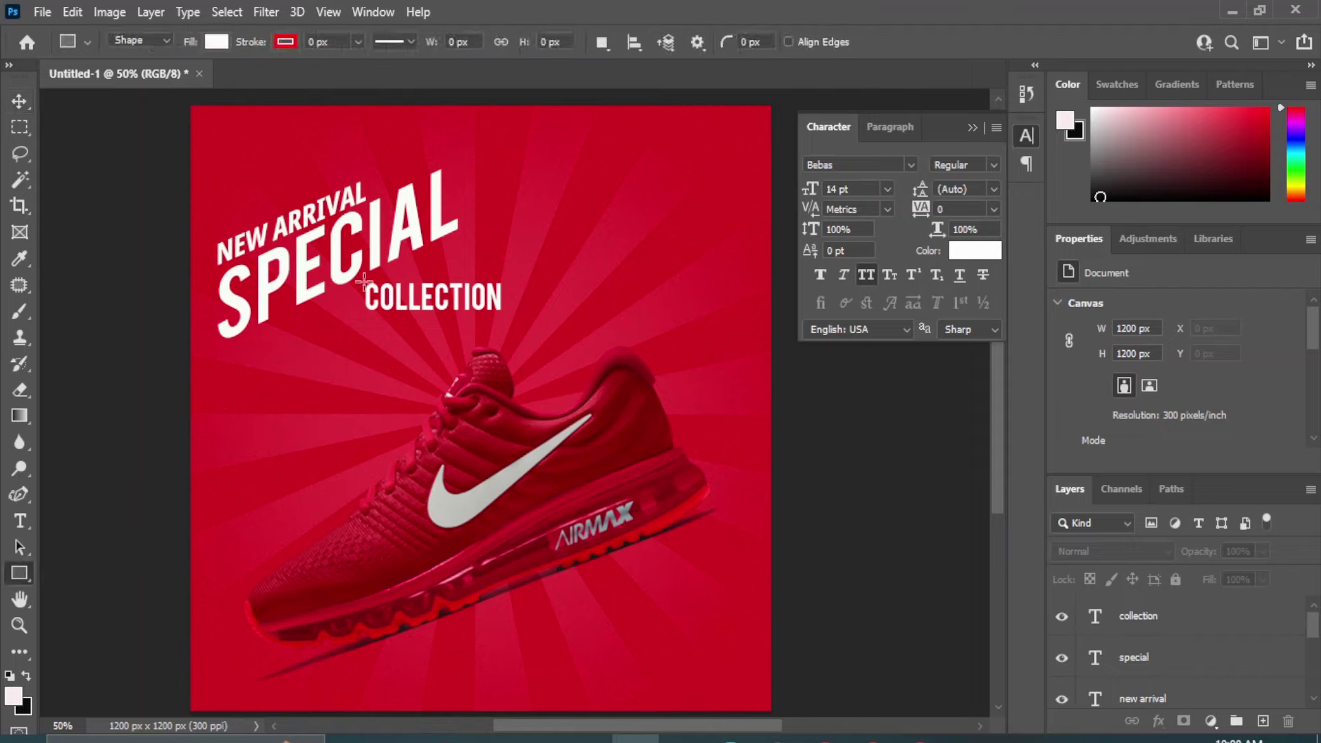
{"action": "left_click_drag", "start_coordinate": [364, 278], "coordinate": [514, 315]}
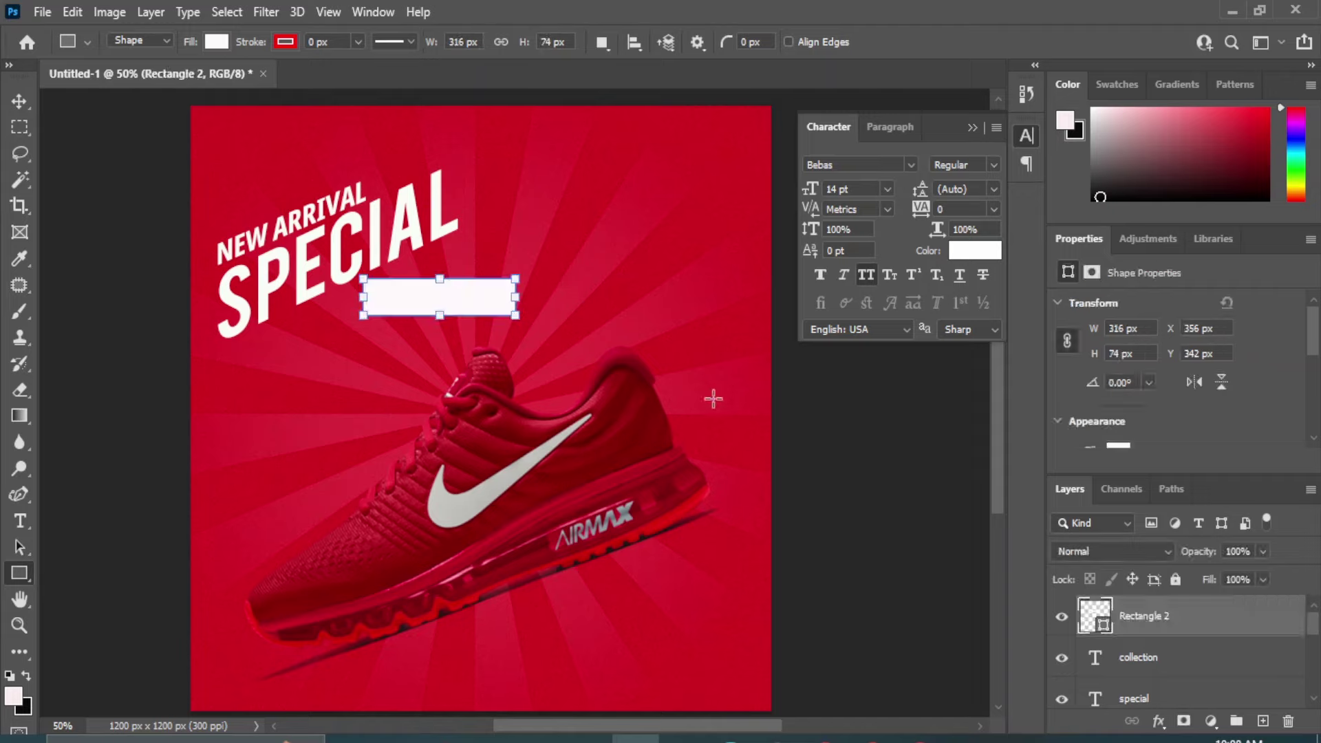
{"action": "left_click_drag", "start_coordinate": [1239, 655], "coordinate": [1180, 661]}
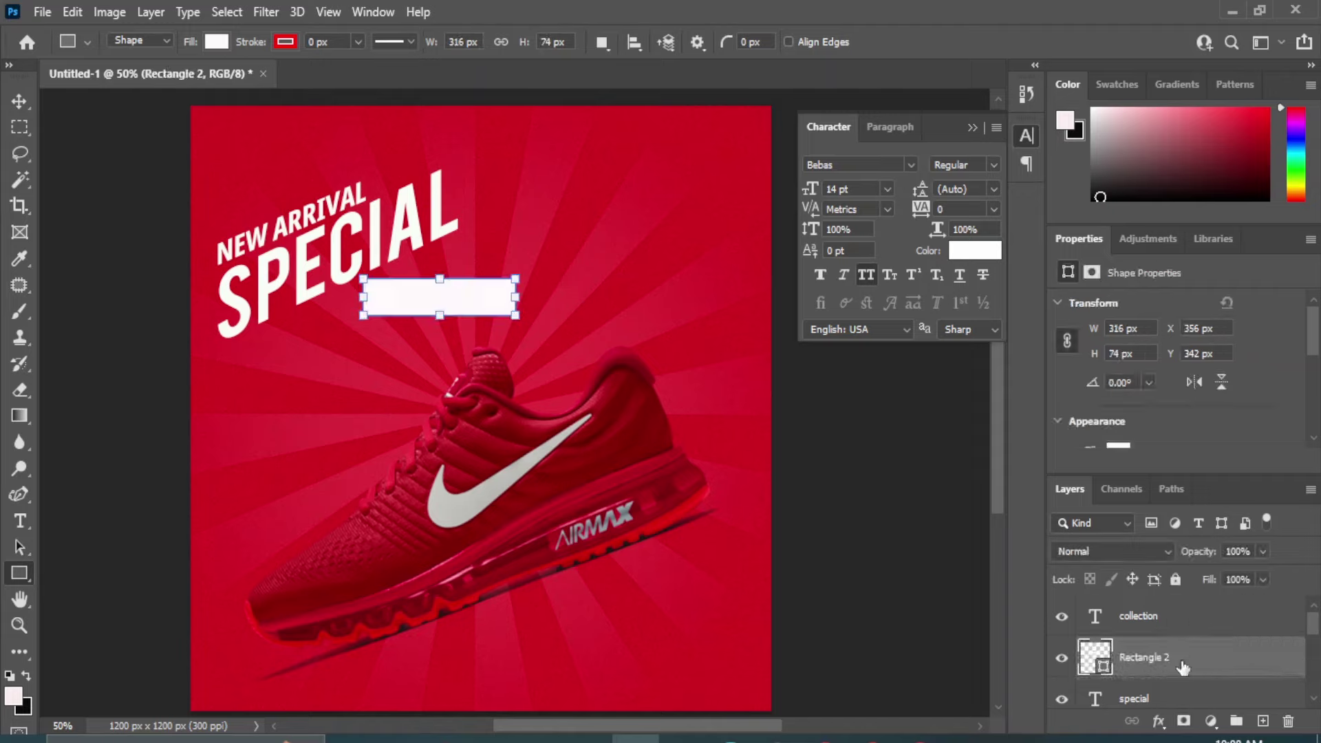
Colour the COLLECTION text the poster's red, #d50716
{"action": "left_click", "coordinate": [1157, 620]}
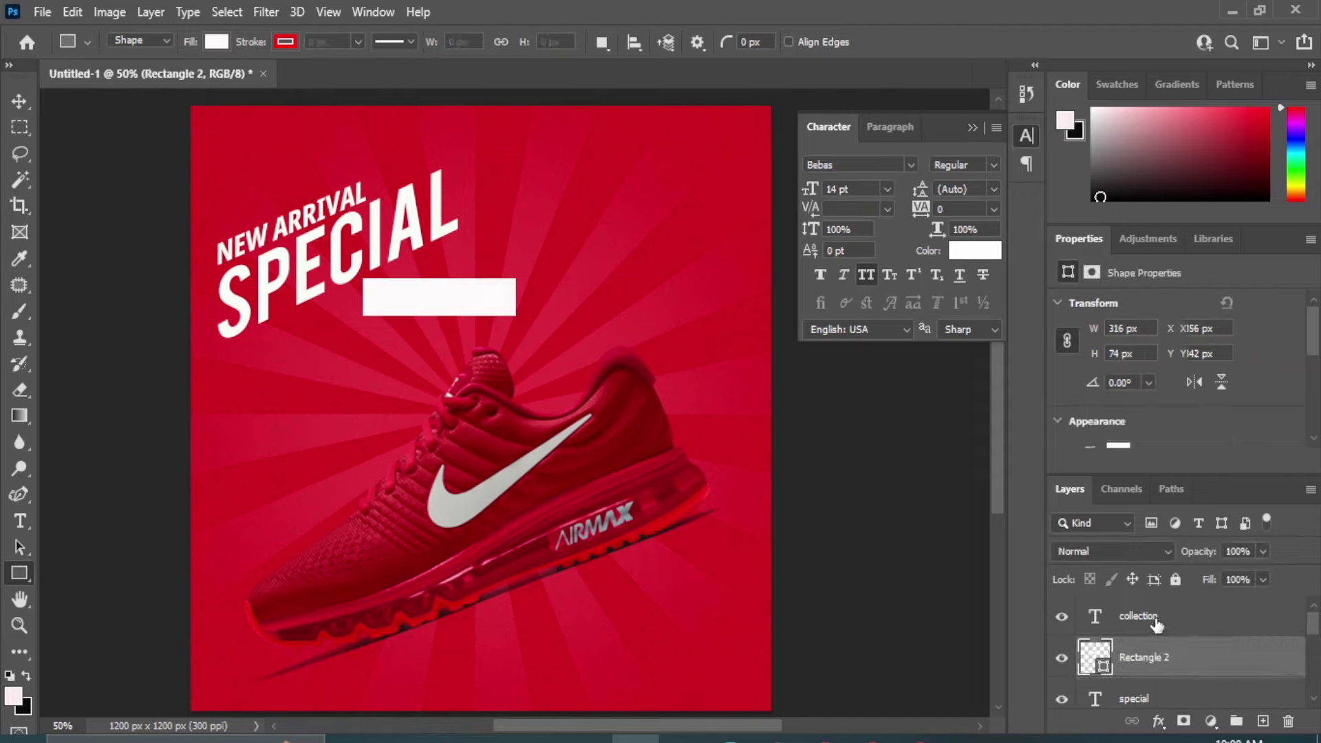
{"action": "left_click", "coordinate": [978, 253]}
{"action": "left_click", "coordinate": [603, 308]}
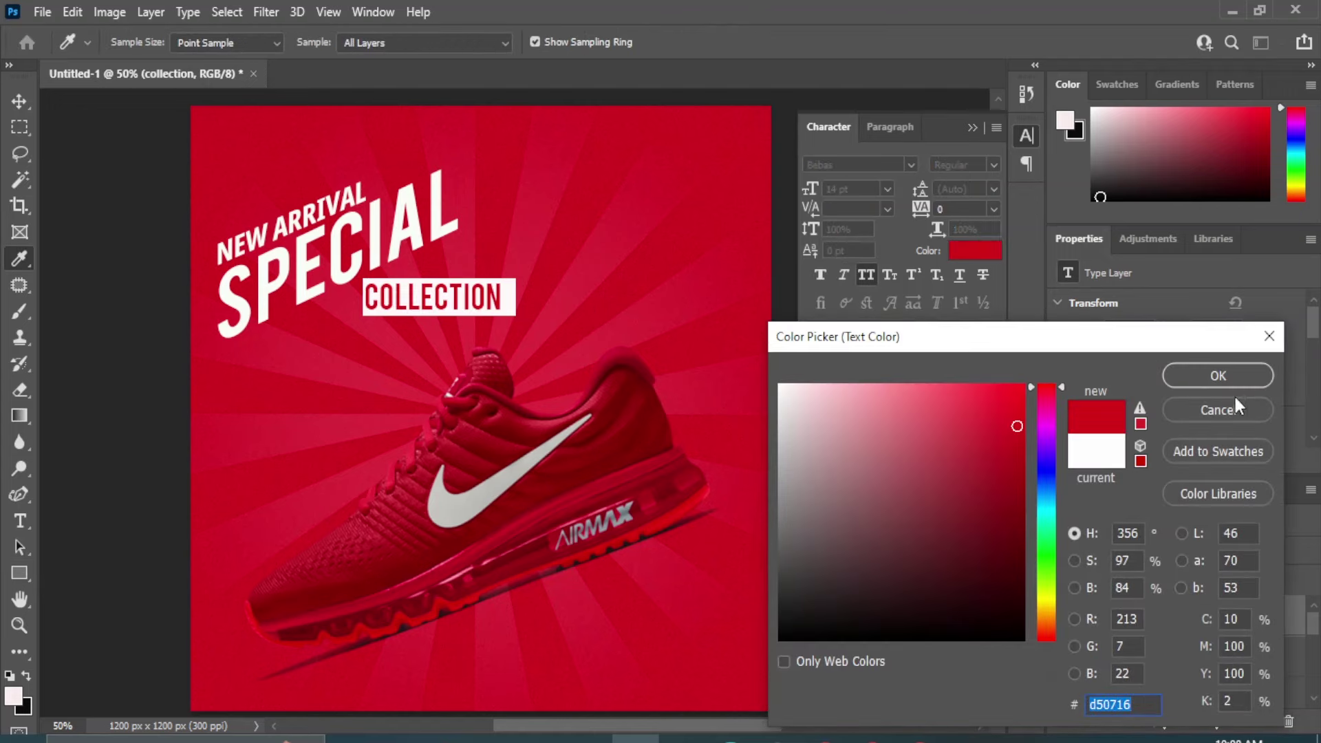
{"action": "left_click", "coordinate": [1218, 375]}
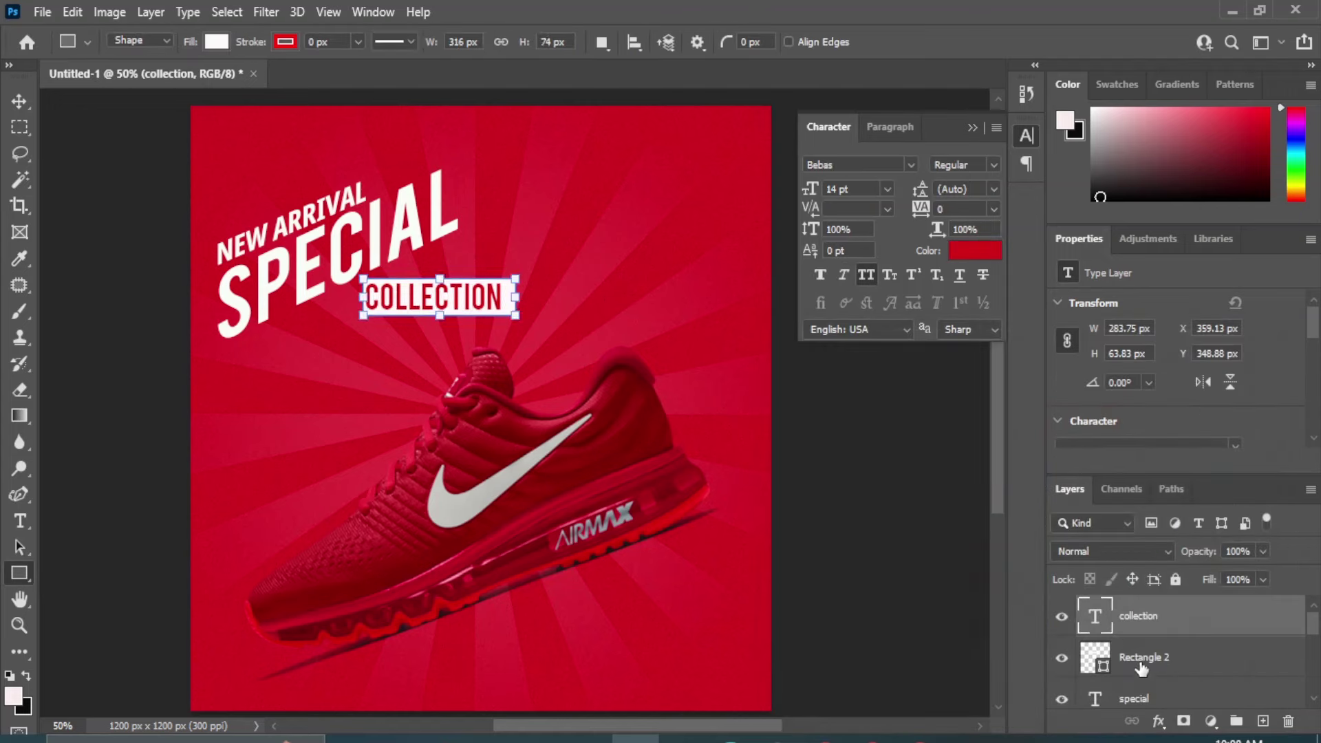
{"action": "left_click", "coordinate": [1140, 664], "text": "shift"}
Center COLLECTION on its banner, skew both about -25°, and place them under SPECIAL
{"action": "left_click", "coordinate": [19, 102]}
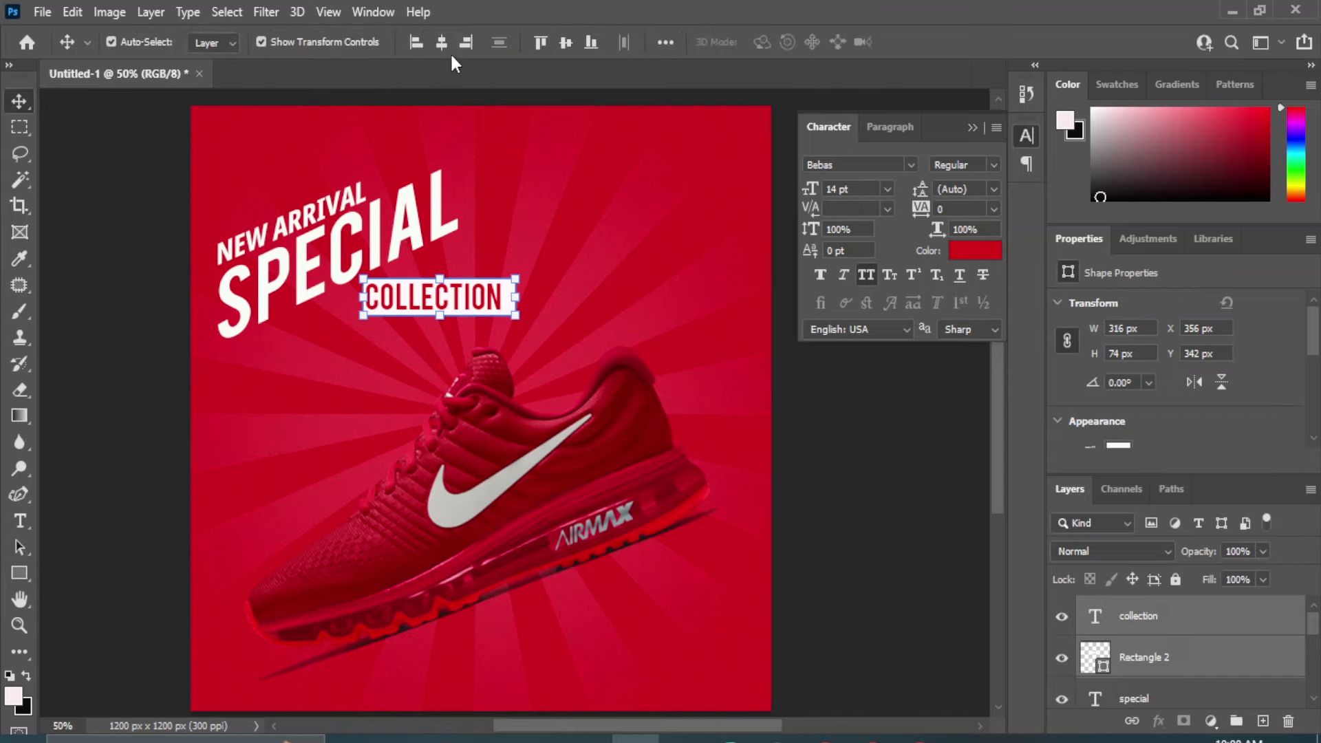
{"action": "left_click", "coordinate": [443, 42]}
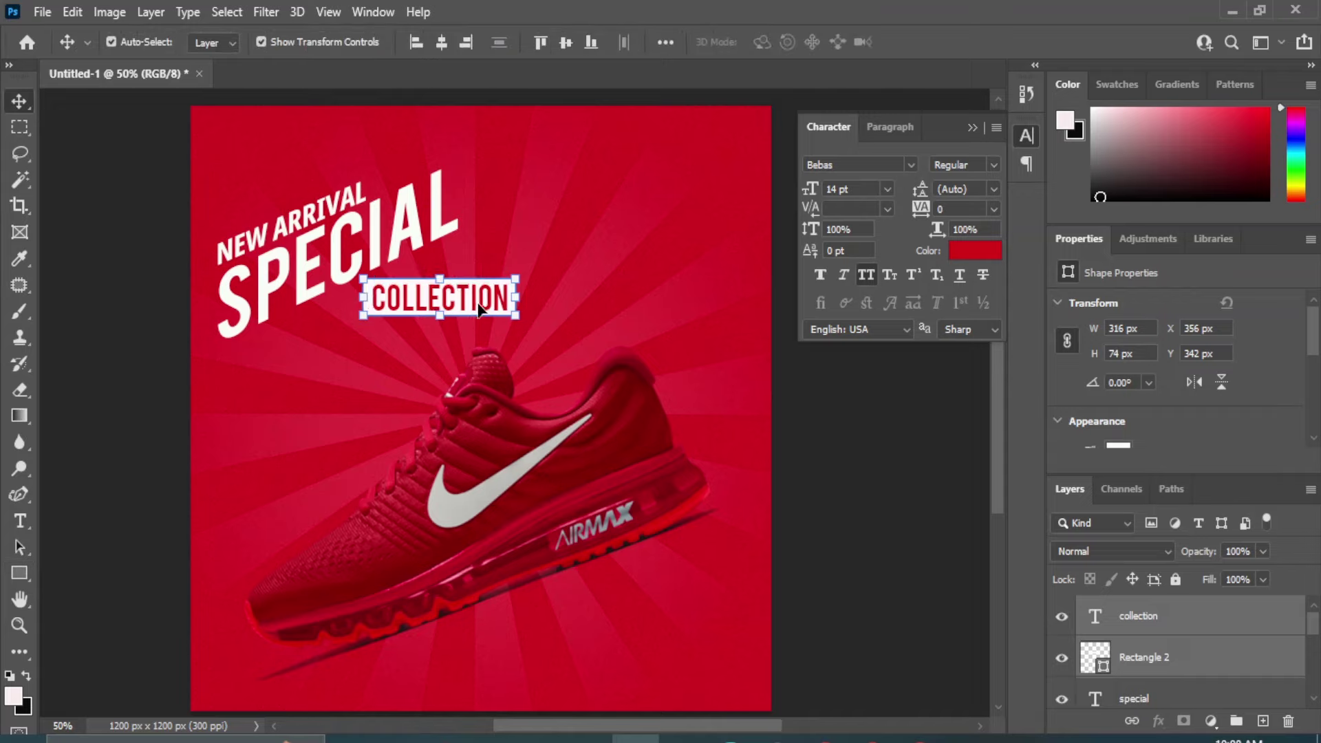
{"action": "left_click", "coordinate": [72, 11]}
{"action": "mouse_move", "coordinate": [206, 469]}
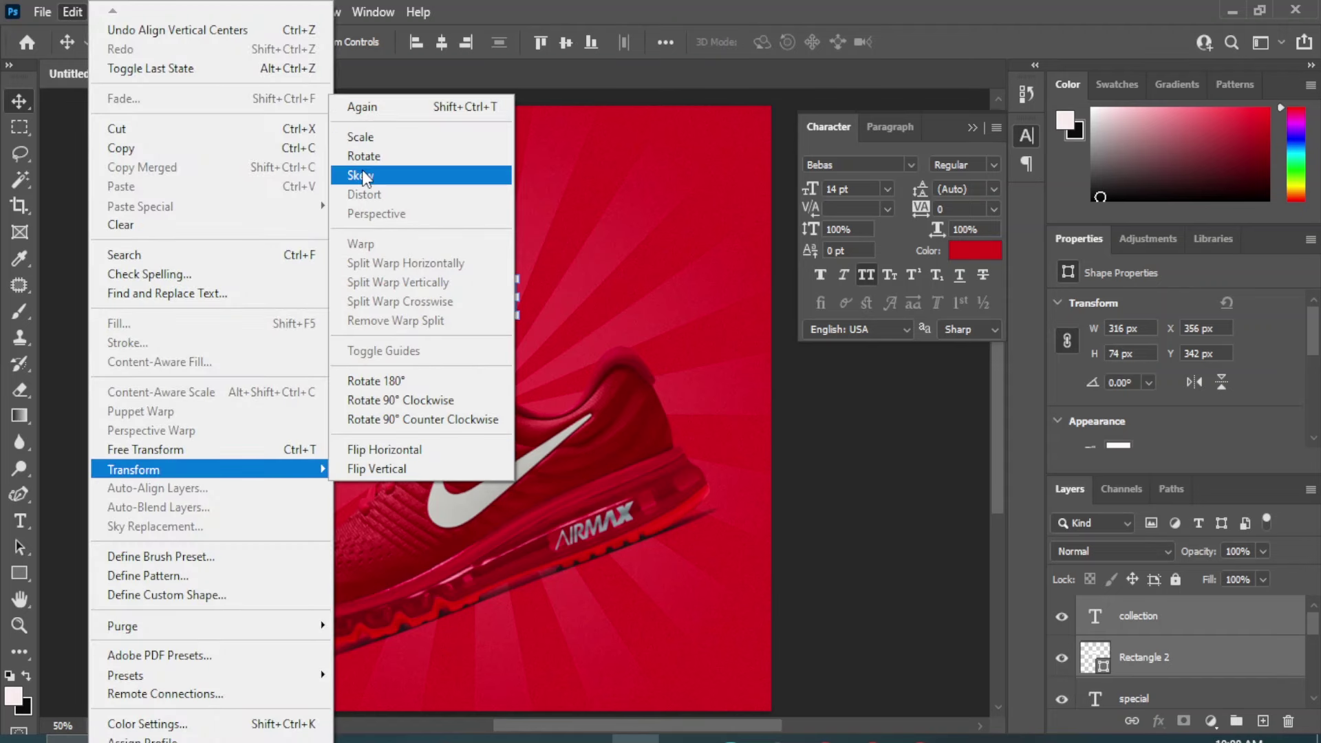
{"action": "left_click", "coordinate": [362, 175]}
{"action": "left_click_drag", "start_coordinate": [518, 318], "coordinate": [509, 245]}
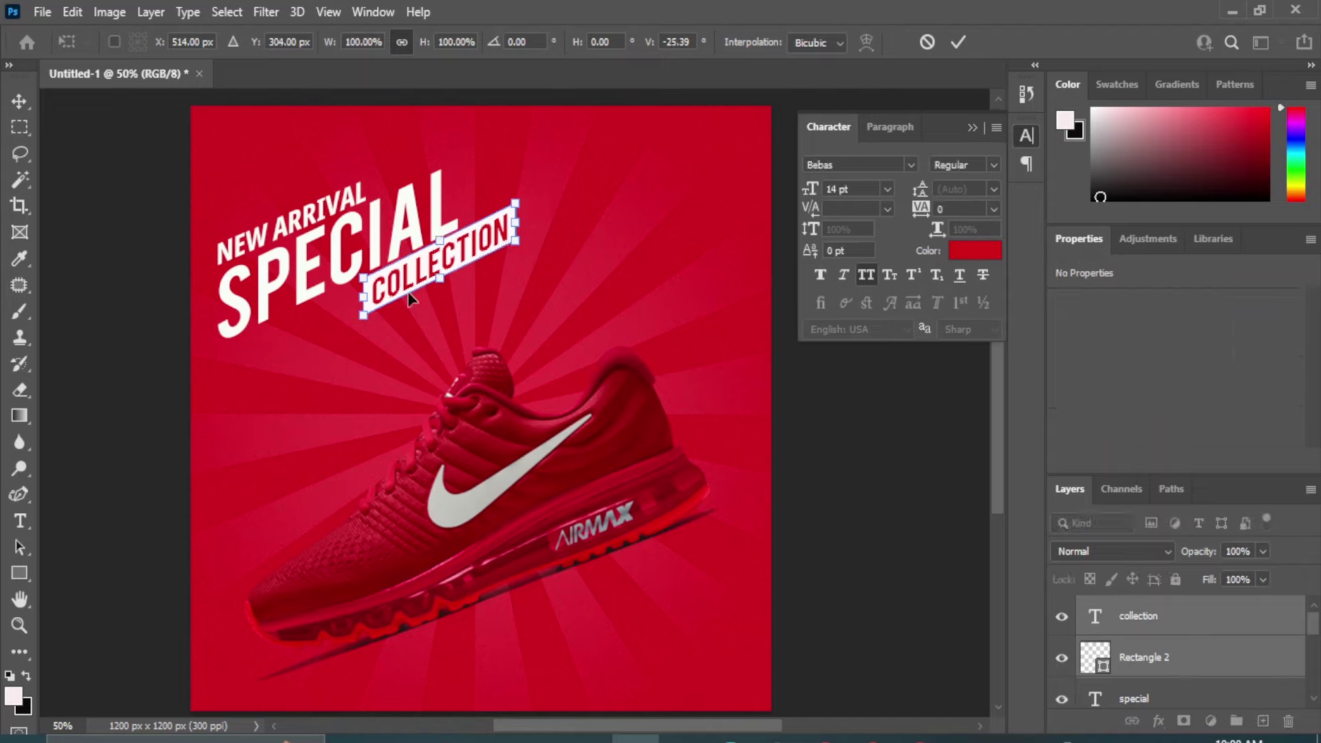
{"action": "left_click_drag", "start_coordinate": [424, 270], "coordinate": [375, 301]}
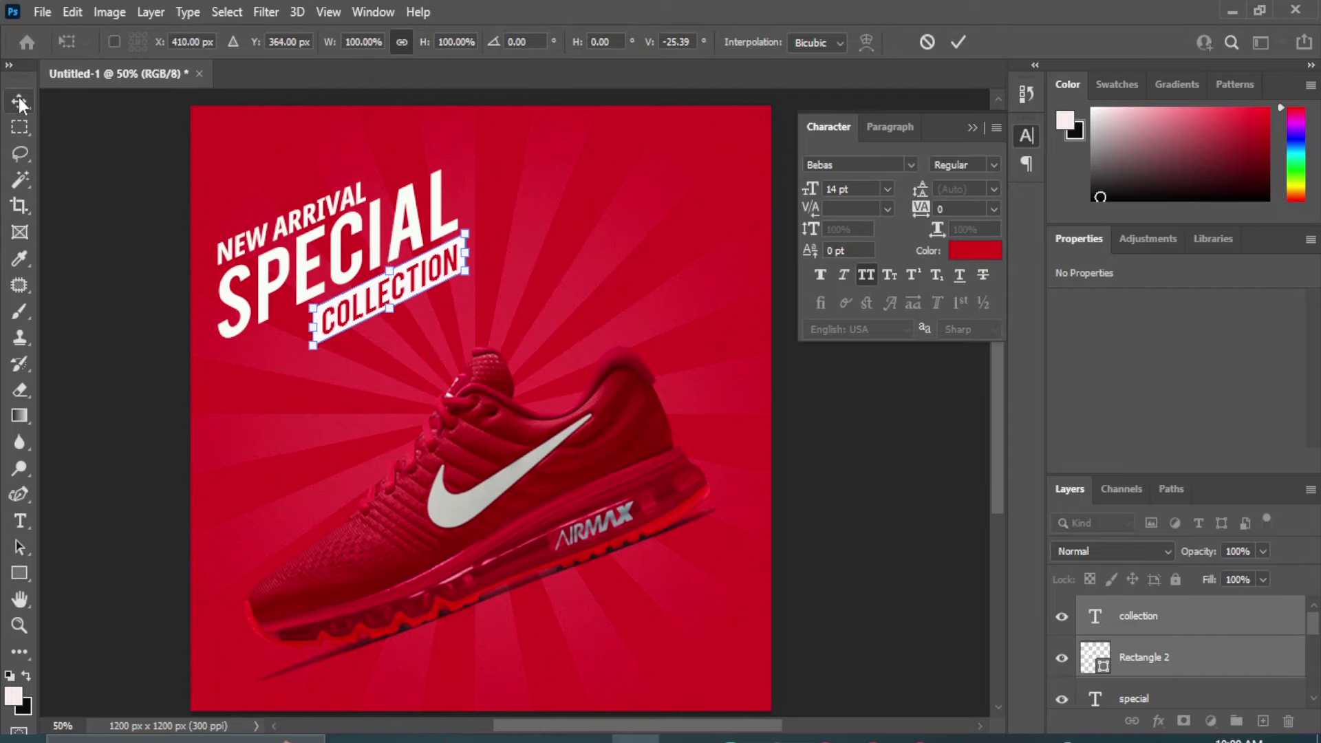
{"action": "key", "text": "Return"}
{"action": "left_click", "coordinate": [867, 474]}
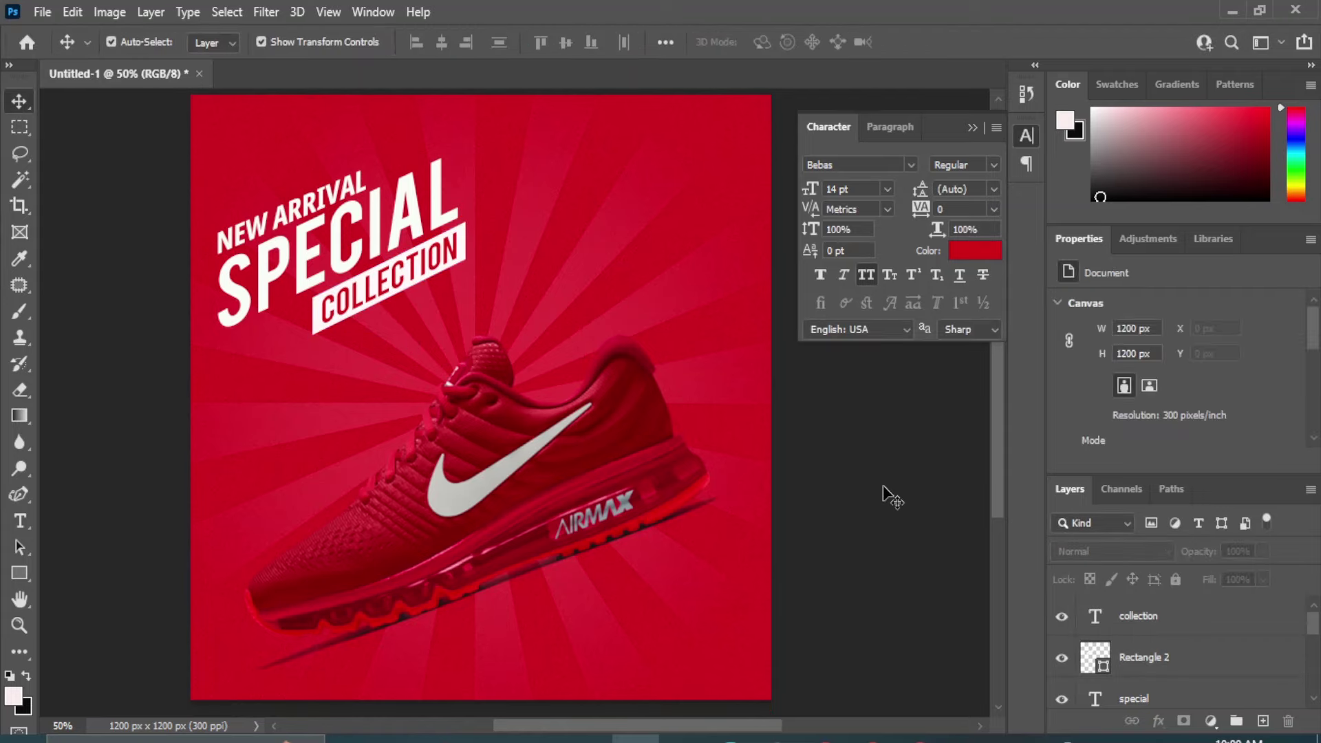
Draw a rectangle covering nearly the whole poster and remove its fill
{"action": "left_click", "coordinate": [13, 575]}
{"action": "left_click", "coordinate": [88, 571]}
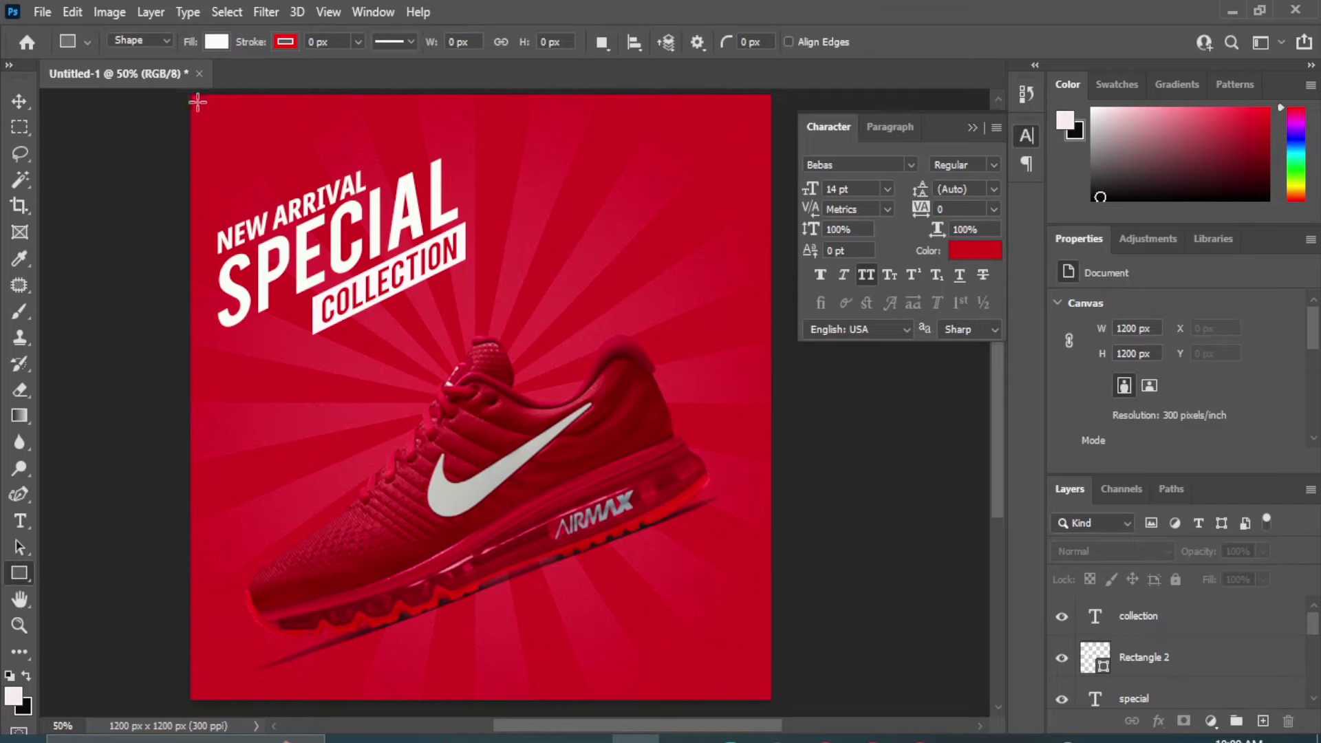
{"action": "mouse_move", "coordinate": [198, 102]}
{"action": "left_mouse_down"}
{"action": "mouse_move", "coordinate": [753, 573]}
{"action": "mouse_move", "coordinate": [763, 685]}
{"action": "left_mouse_up"}
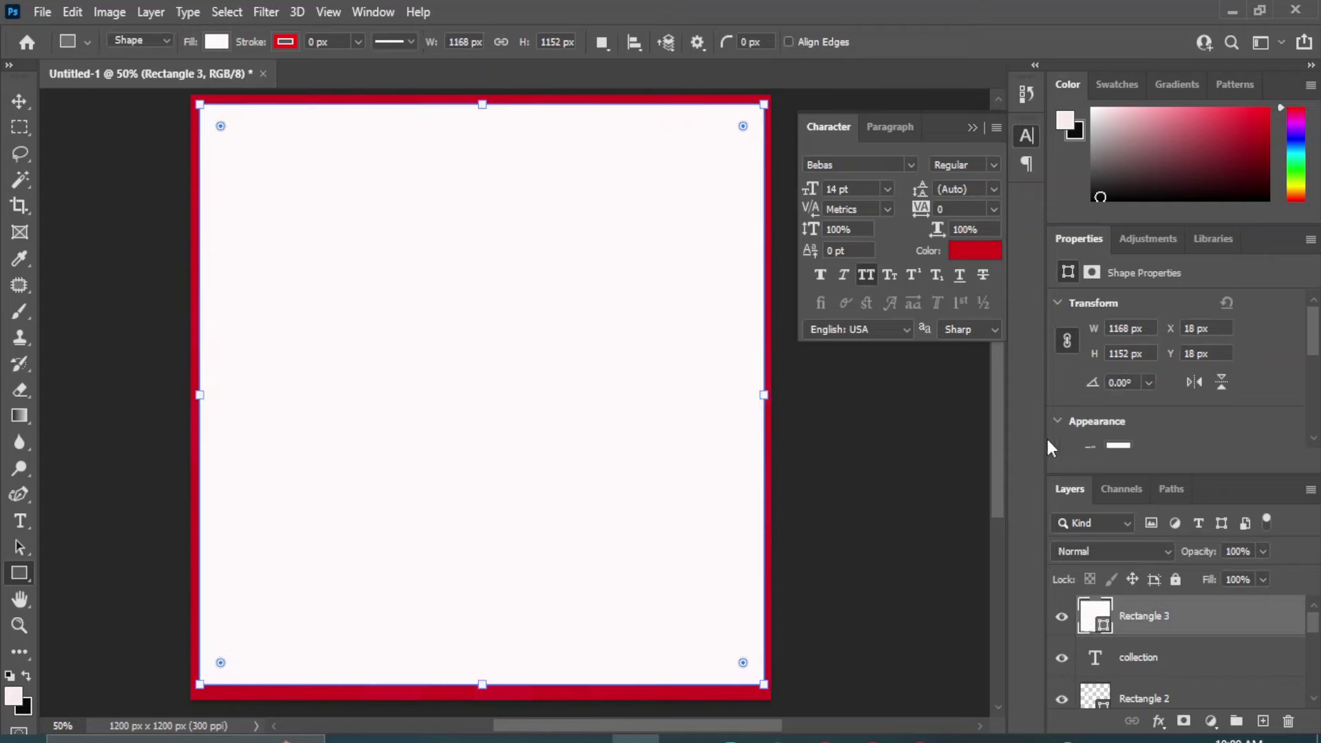
{"action": "scroll", "coordinate": [1160, 397], "scroll_direction": "down", "scroll_amount": 2}
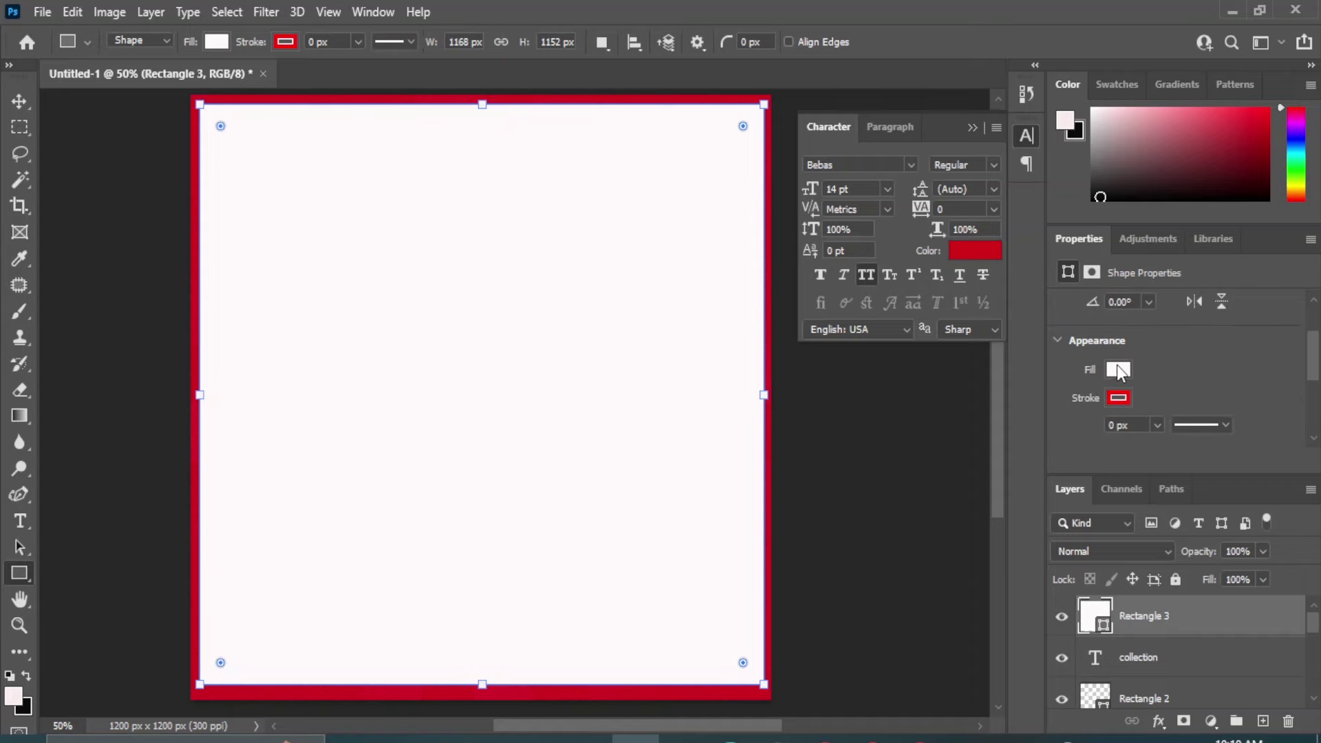
{"action": "left_click", "coordinate": [1118, 370]}
{"action": "left_click", "coordinate": [1063, 408]}
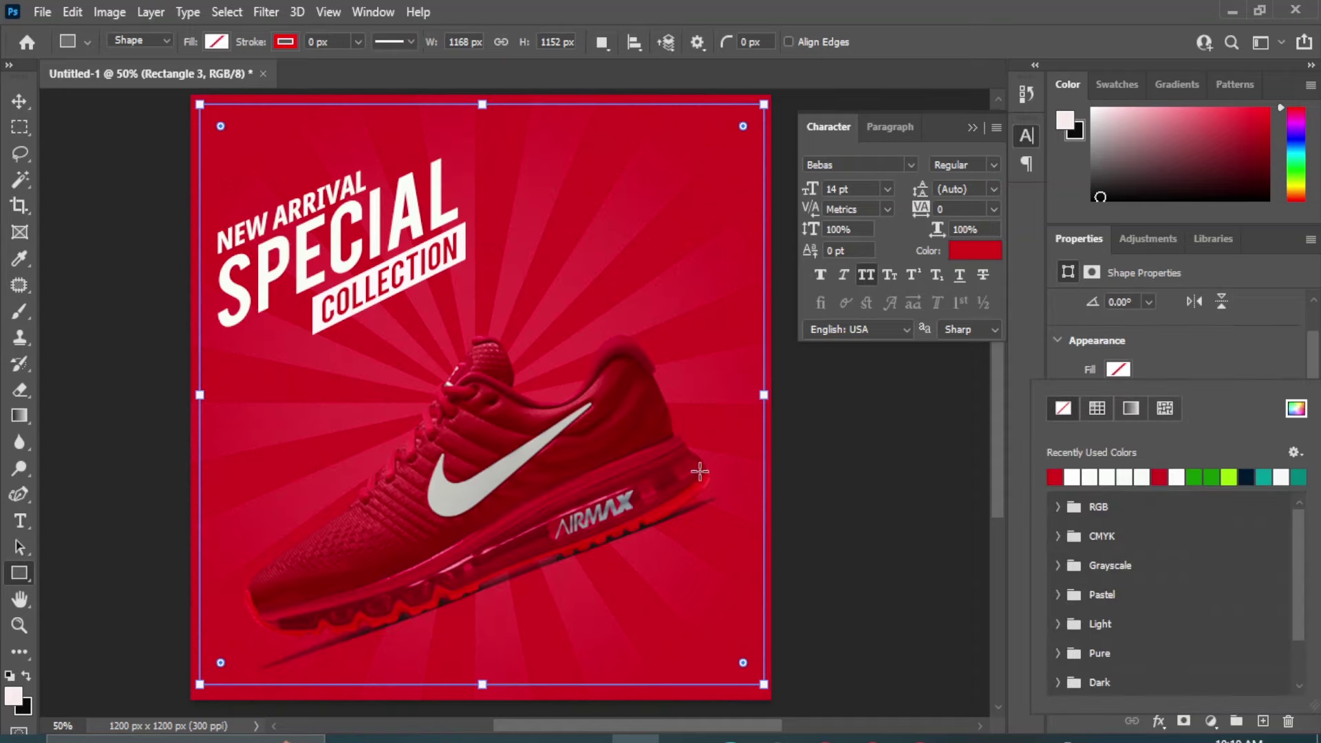
{"action": "left_click", "coordinate": [1193, 370]}
Give the frame rectangle a white 4 px stroke
{"action": "left_click", "coordinate": [1119, 397]}
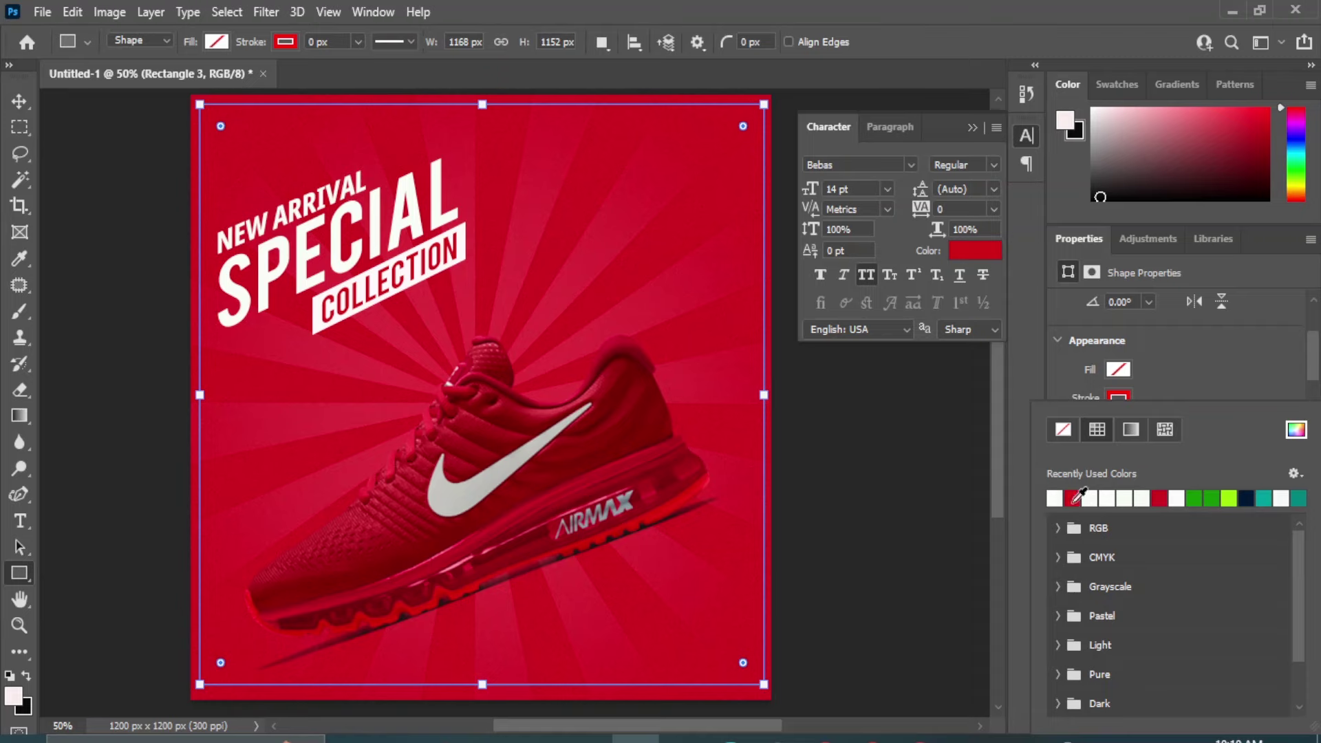
{"action": "left_click", "coordinate": [1089, 498]}
{"action": "left_click", "coordinate": [1171, 360]}
{"action": "left_click", "coordinate": [1156, 425]}
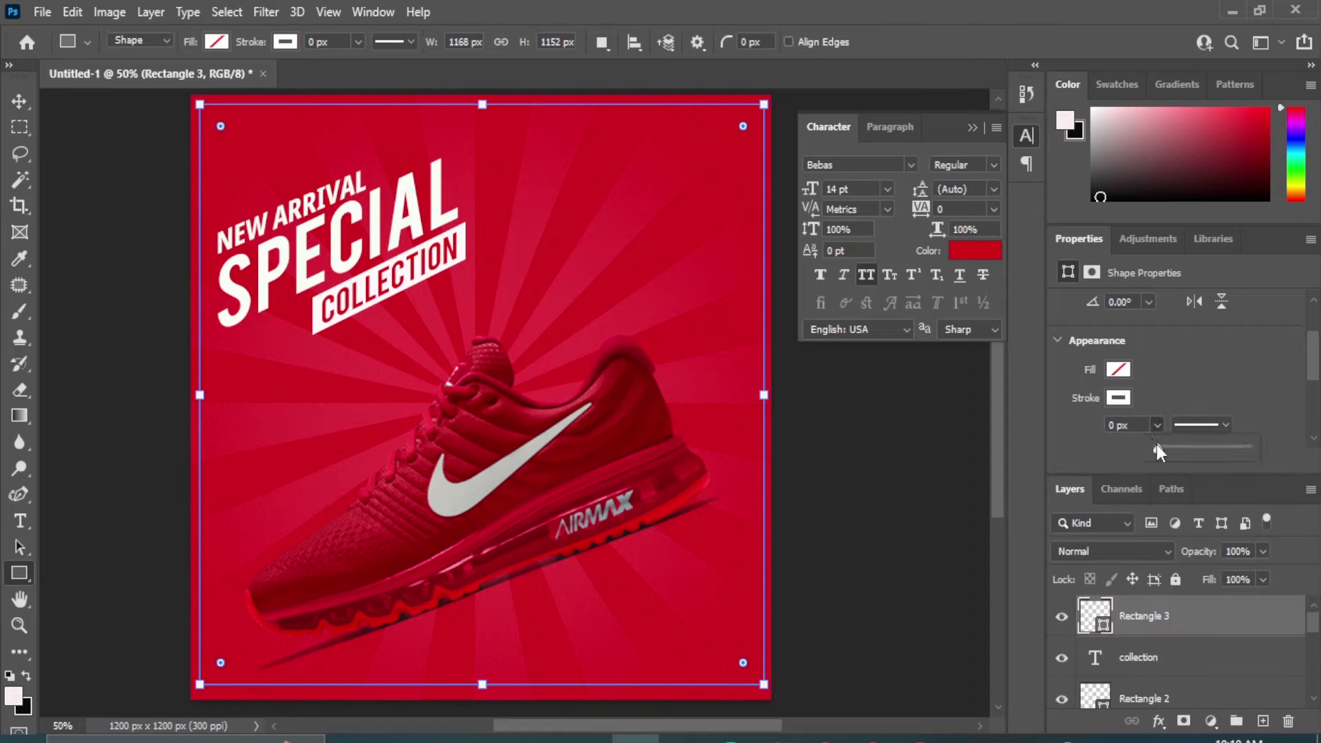
{"action": "left_click_drag", "start_coordinate": [1160, 447], "coordinate": [1171, 449]}
{"action": "left_click", "coordinate": [1109, 425]}
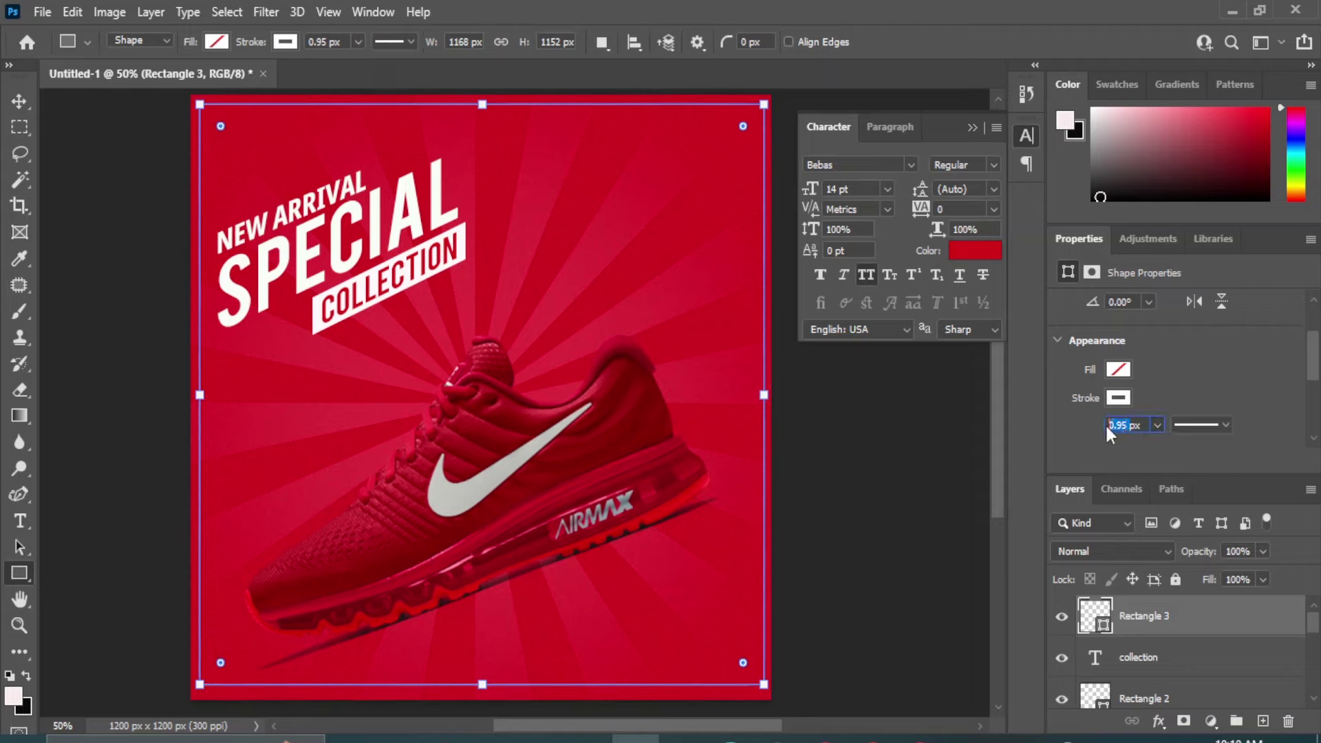
{"action": "type", "text": "4"}
{"action": "left_click", "coordinate": [18, 102]}
{"action": "left_click", "coordinate": [885, 495]}
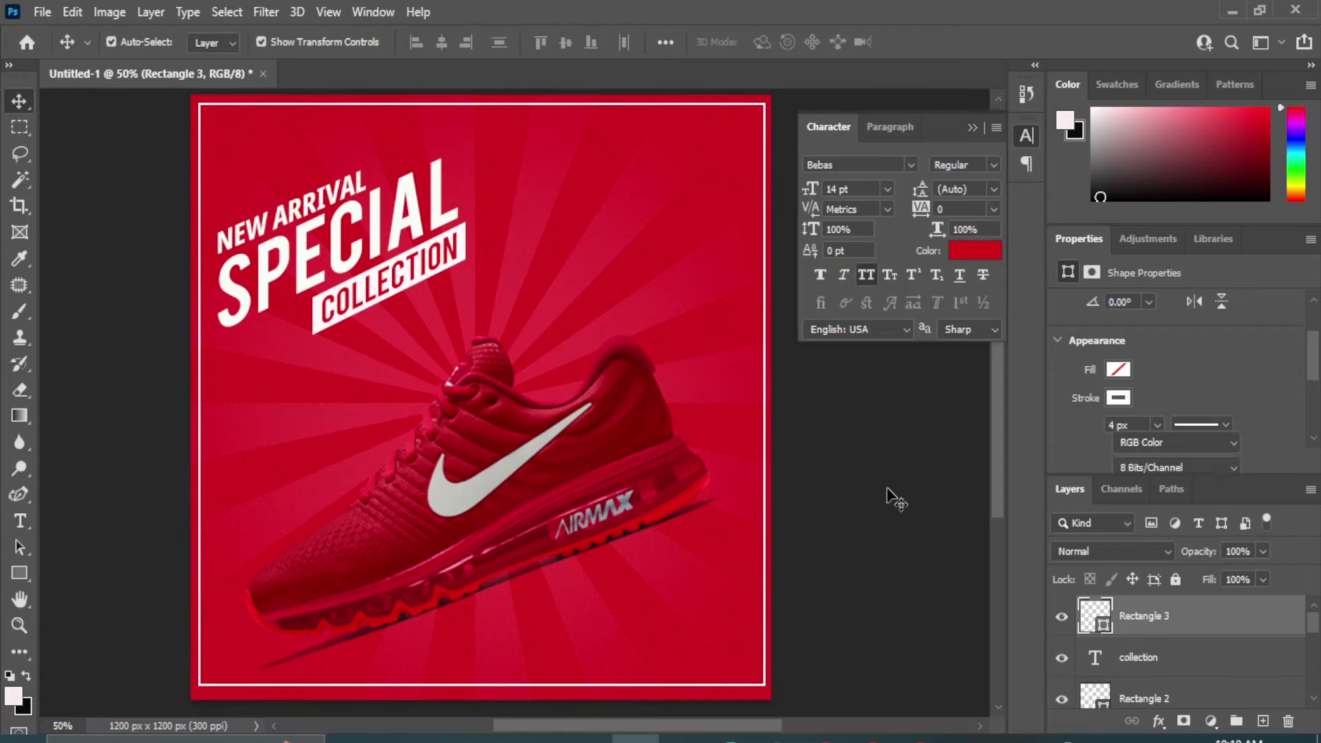
Center the white border frame horizontally and vertically on the red background
{"action": "left_click", "coordinate": [654, 104]}
{"action": "scroll", "coordinate": [1195, 673], "scroll_direction": "down", "scroll_amount": 5}
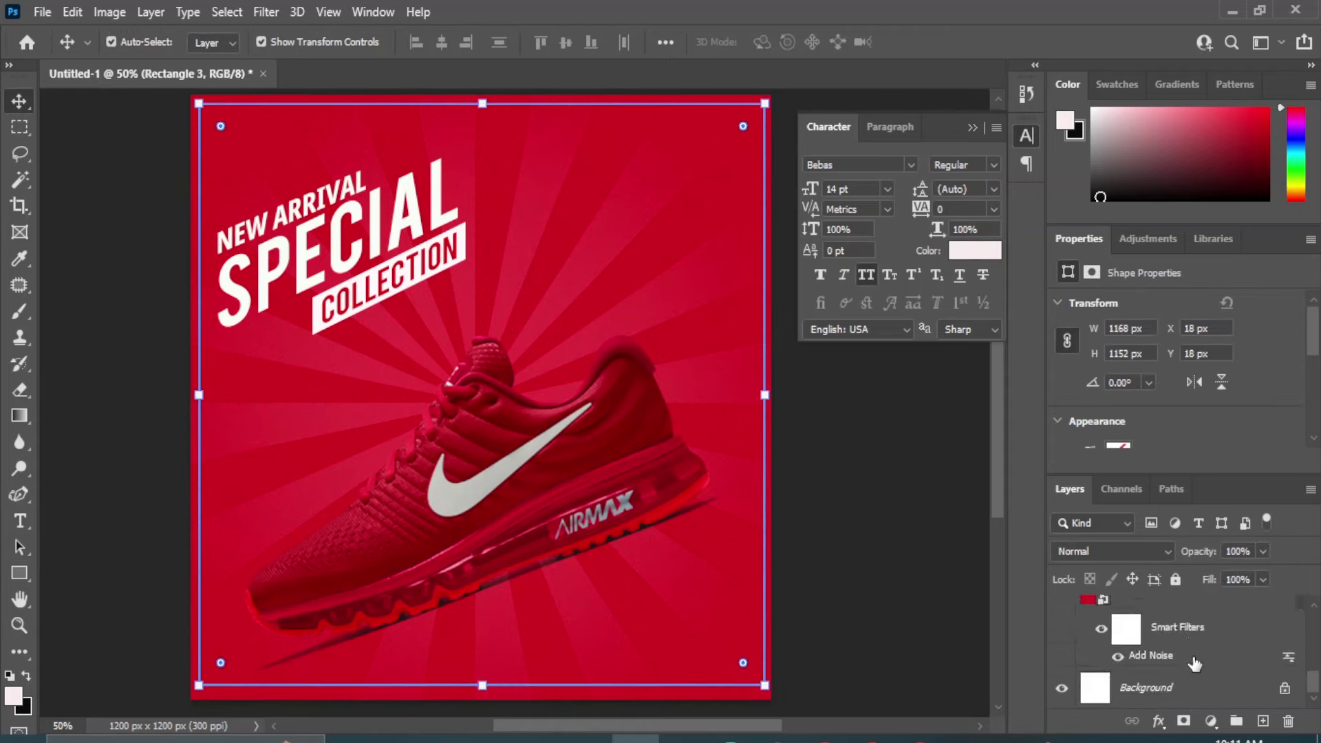
{"action": "scroll", "coordinate": [1195, 663], "scroll_direction": "up", "scroll_amount": 1}
{"action": "left_click", "coordinate": [1156, 639]}
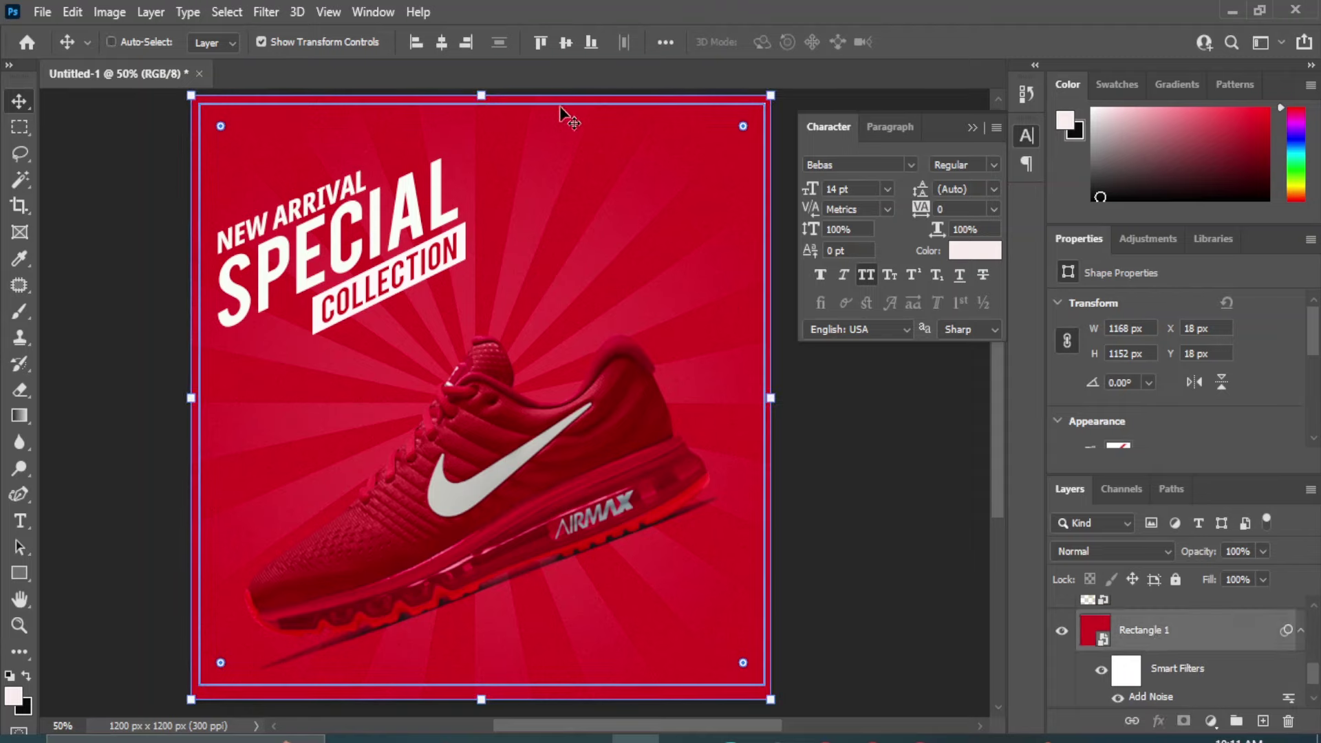
{"action": "left_click", "coordinate": [441, 42]}
{"action": "left_click", "coordinate": [566, 42]}
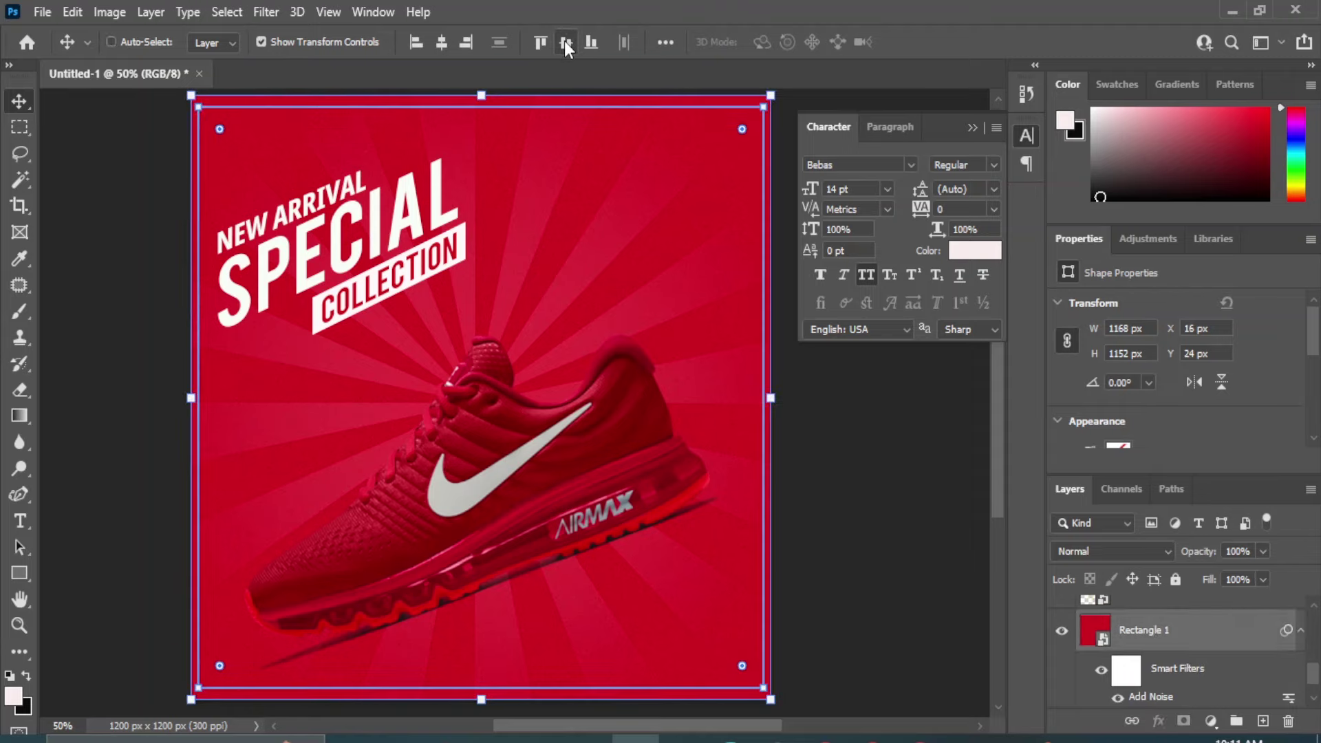
{"action": "left_click", "coordinate": [854, 491], "text": "ctrl"}
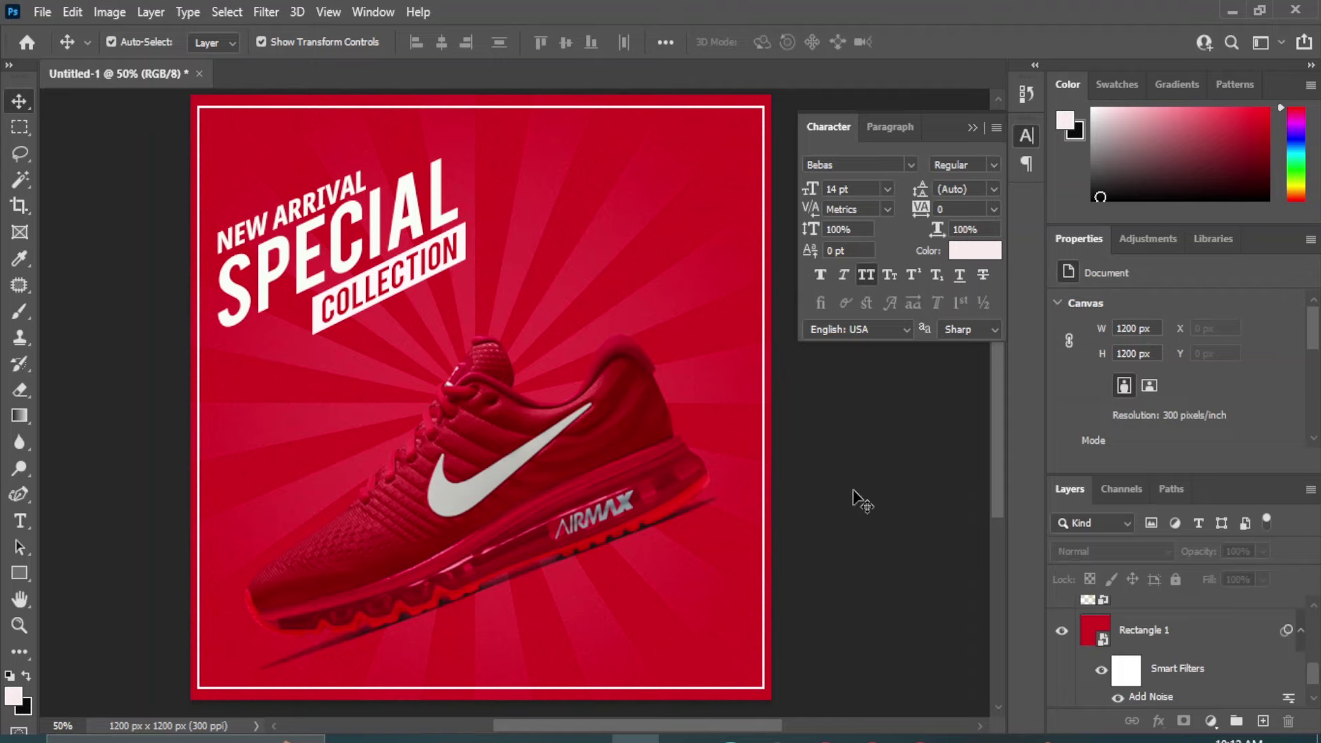
Set the border frame's corner radius to 41 px
{"action": "left_click", "coordinate": [732, 108]}
{"action": "scroll", "coordinate": [1198, 381], "scroll_direction": "down", "scroll_amount": 4}
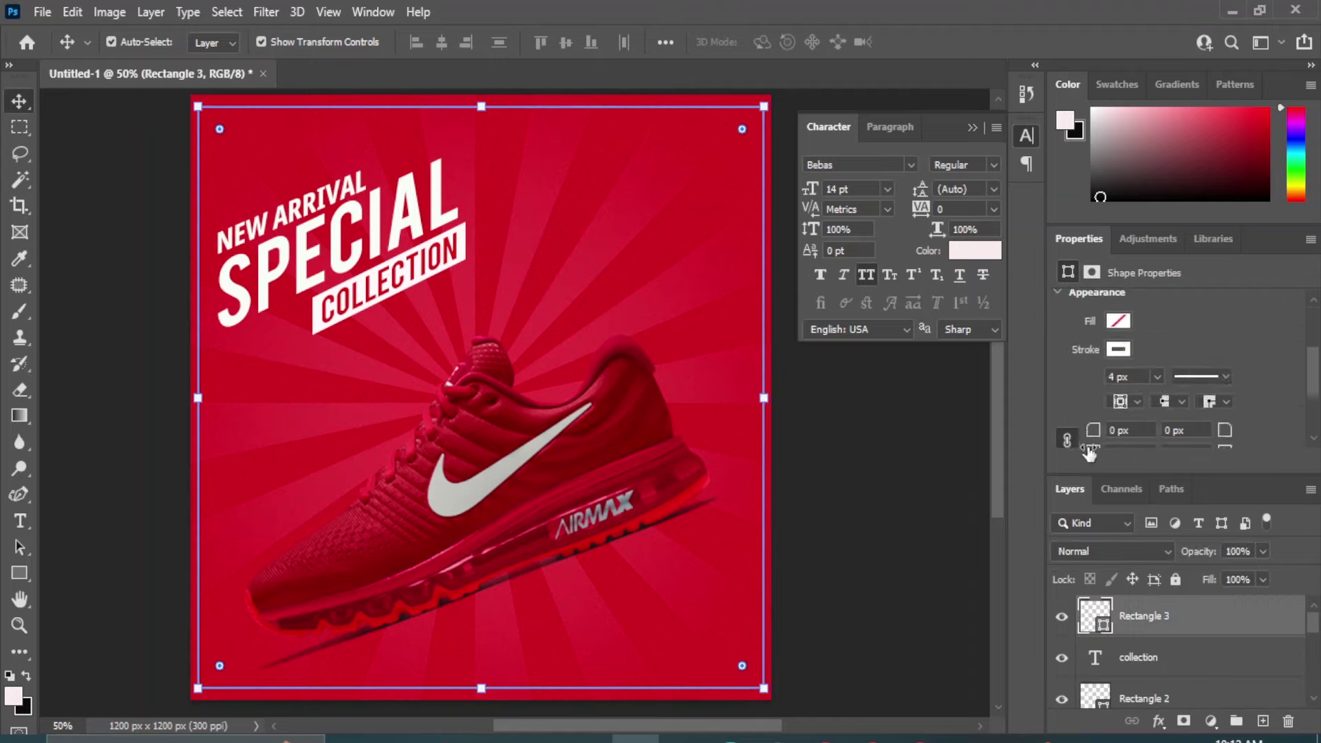
{"action": "left_click_drag", "start_coordinate": [1093, 430], "coordinate": [1211, 421]}
{"action": "left_click_drag", "start_coordinate": [1093, 430], "coordinate": [1132, 428]}
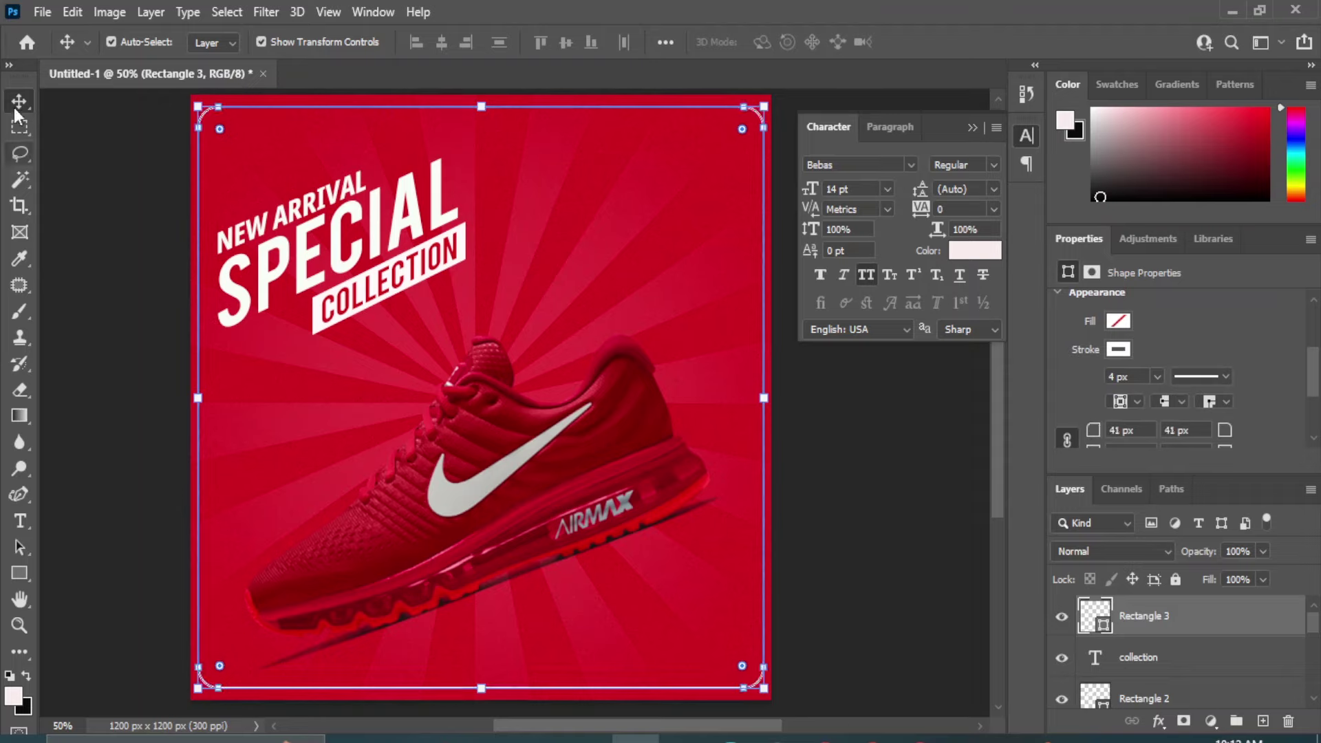
{"action": "left_click", "coordinate": [852, 434]}
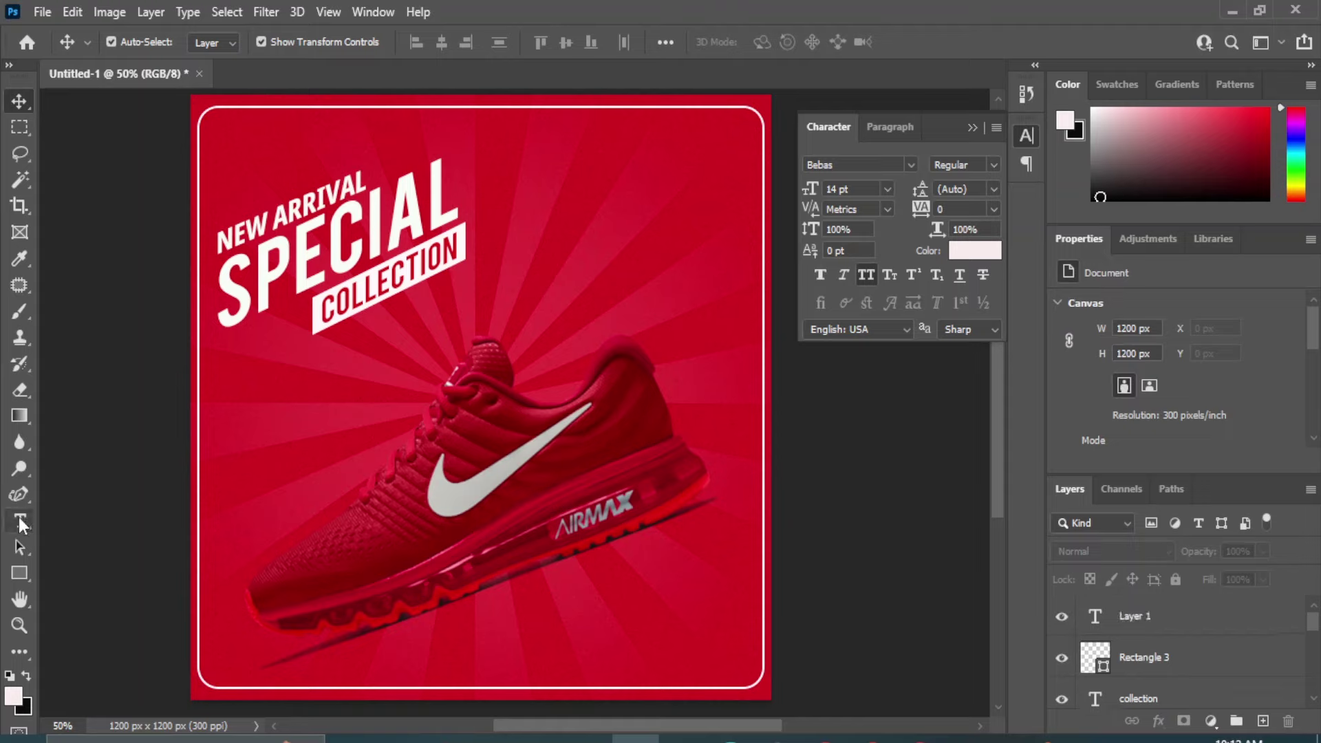
Type the text SHOP NOW below the shoe
{"action": "right_click", "coordinate": [19, 521]}
{"action": "left_click", "coordinate": [91, 522]}
{"action": "left_click", "coordinate": [463, 623]}
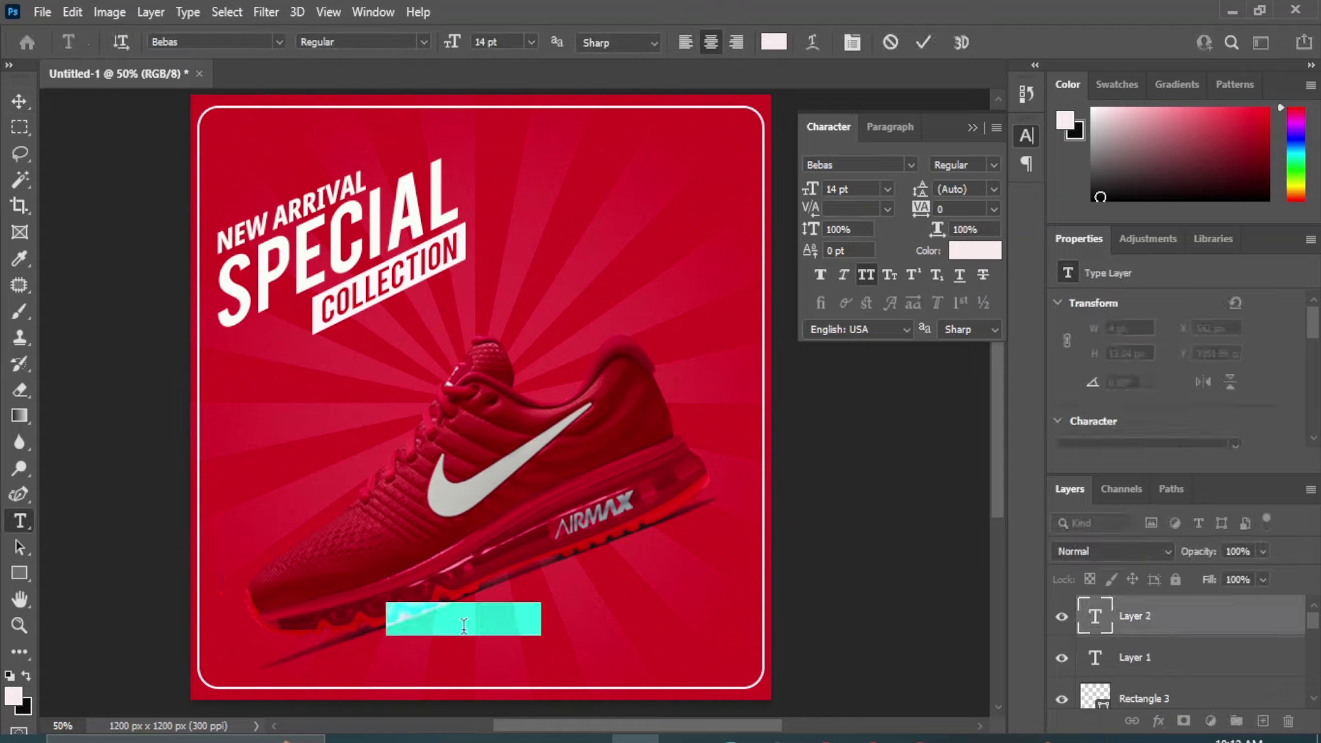
{"action": "type", "text": "SHO"}
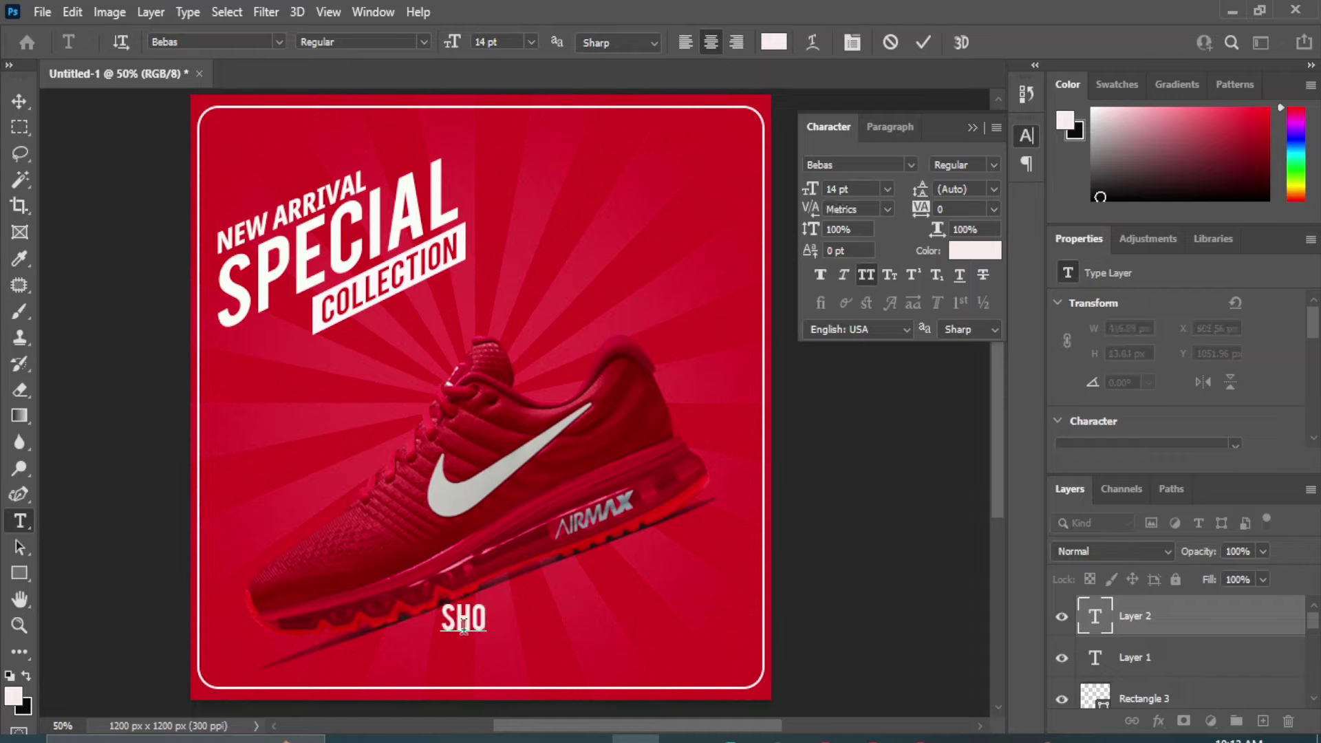
{"action": "type", "text": "P NOW"}
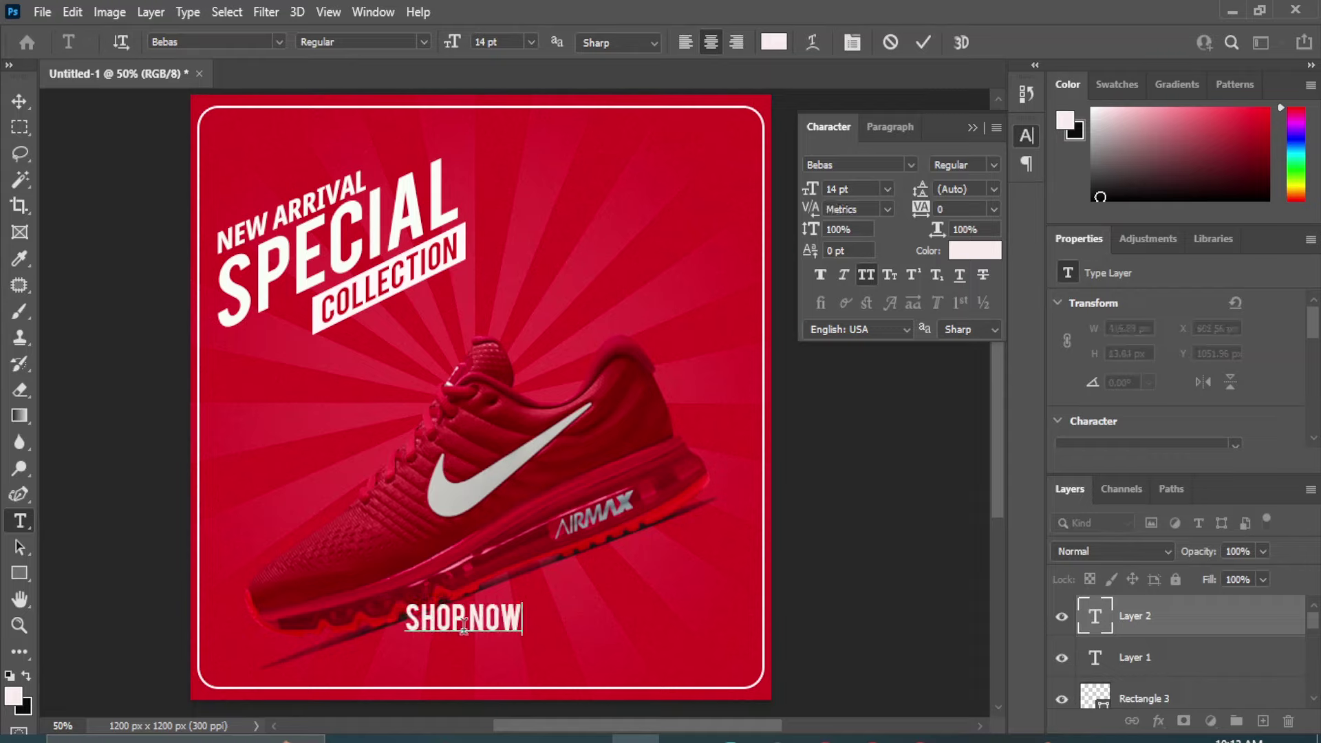
{"action": "left_click", "coordinate": [19, 101]}
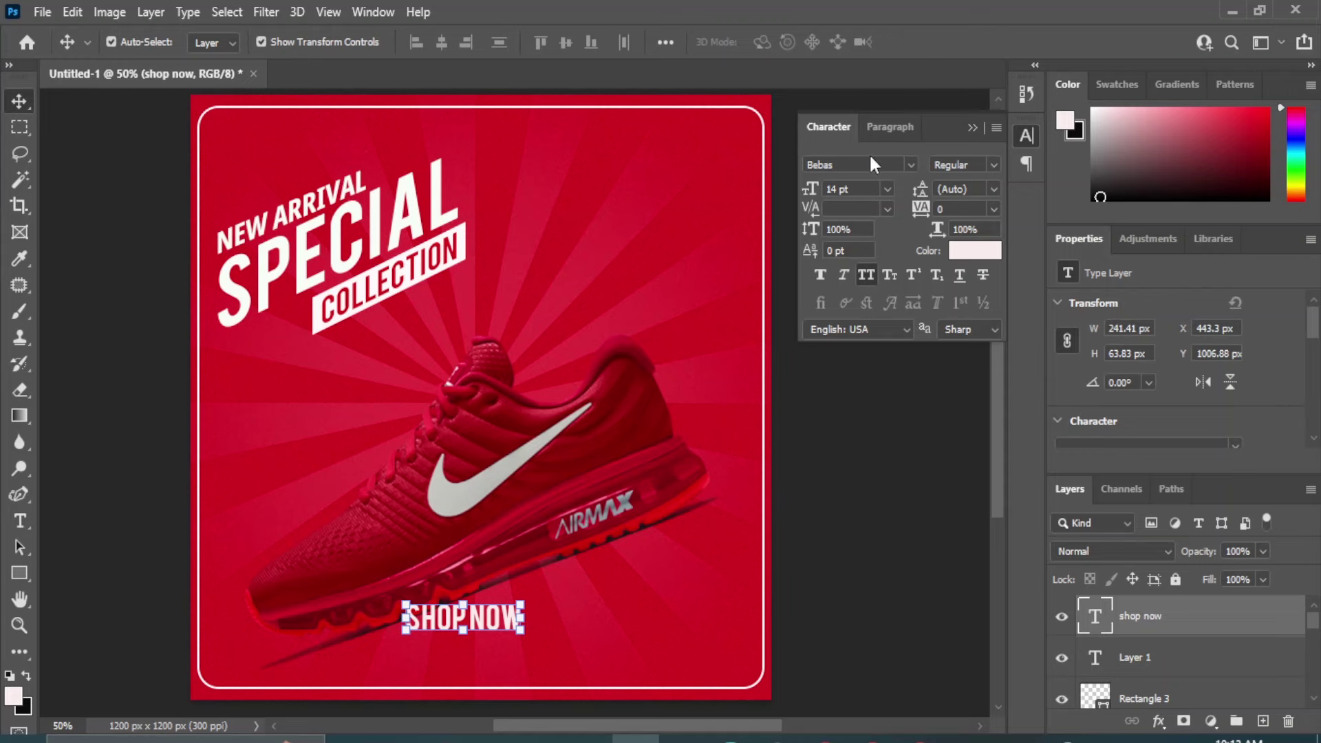
Set the SHOP NOW font to Noto Sans SemiBold
{"action": "left_click", "coordinate": [853, 166]}
{"action": "type", "text": "n"}
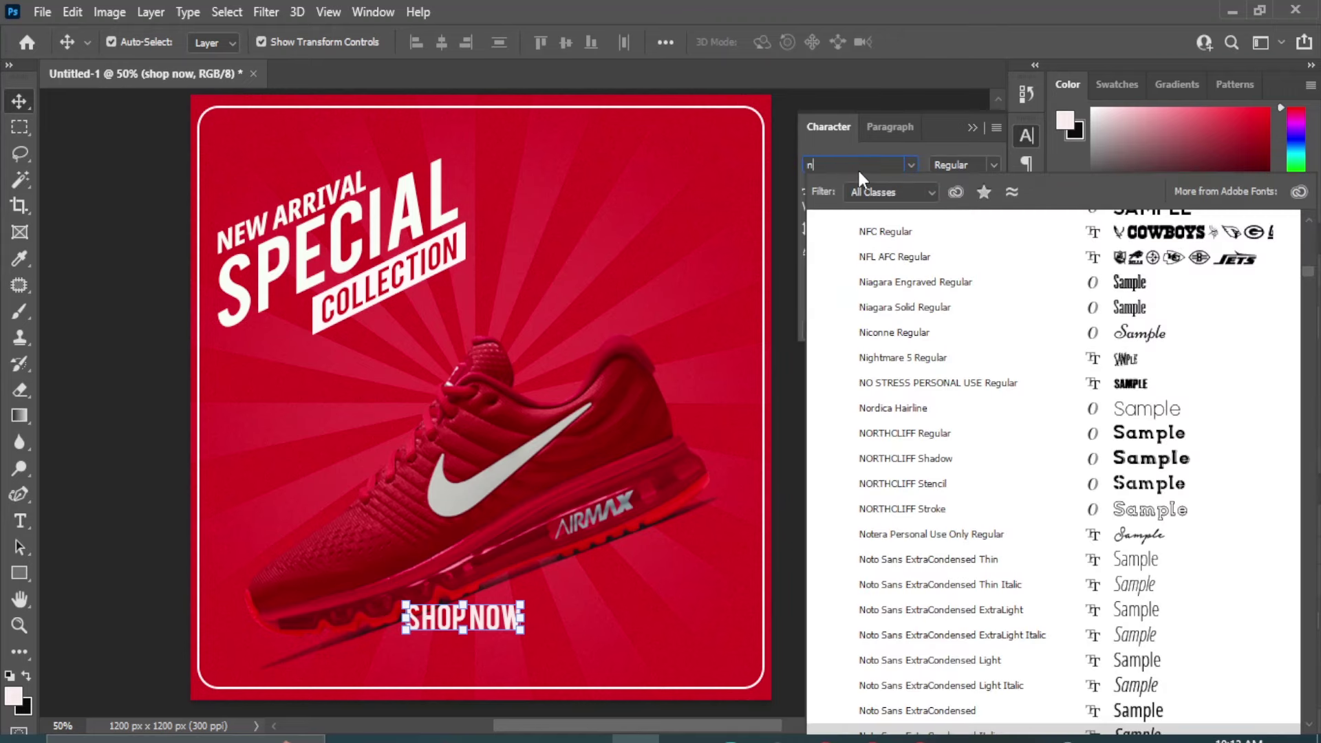
{"action": "type", "text": "ot"}
{"action": "key", "text": "Down"}
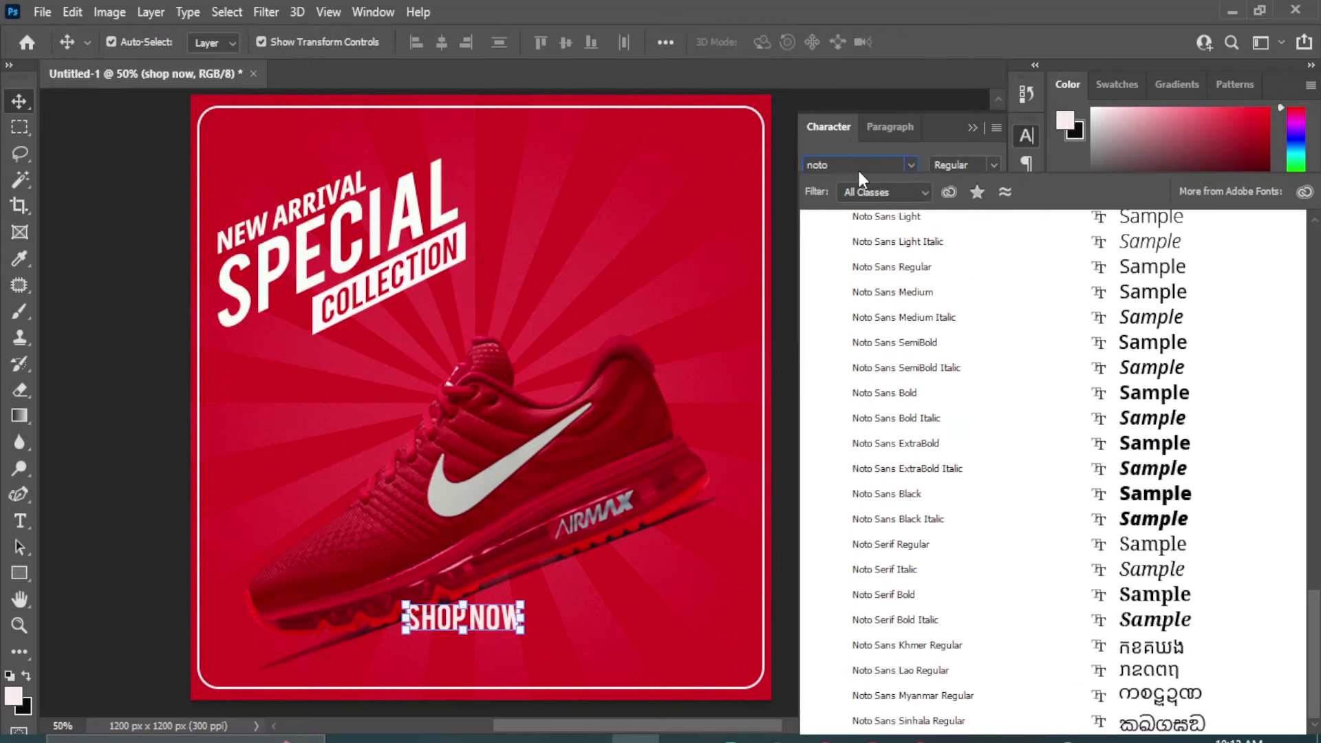
{"action": "key", "text": "Down"}
{"action": "key", "text": "Down"}
{"action": "key", "text": "Down"}
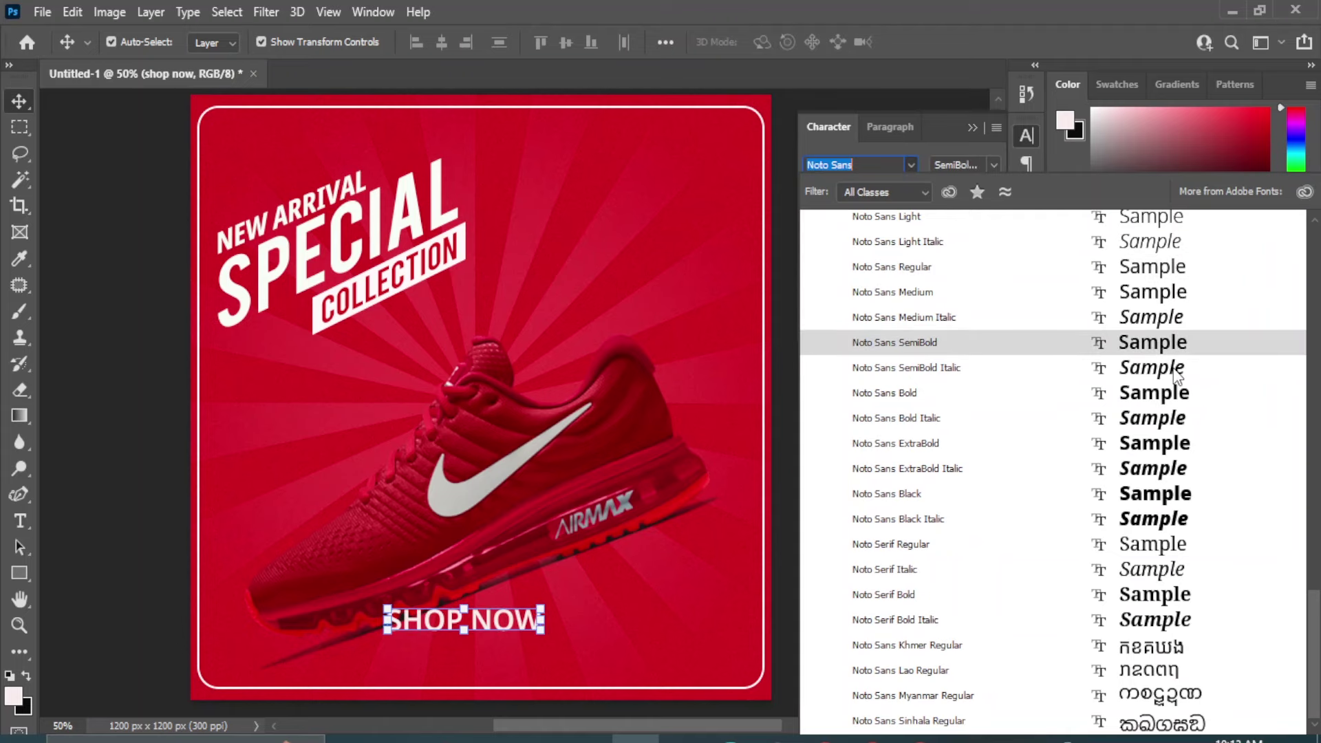
{"action": "key", "text": "Down"}
{"action": "left_click", "coordinate": [1187, 344]}
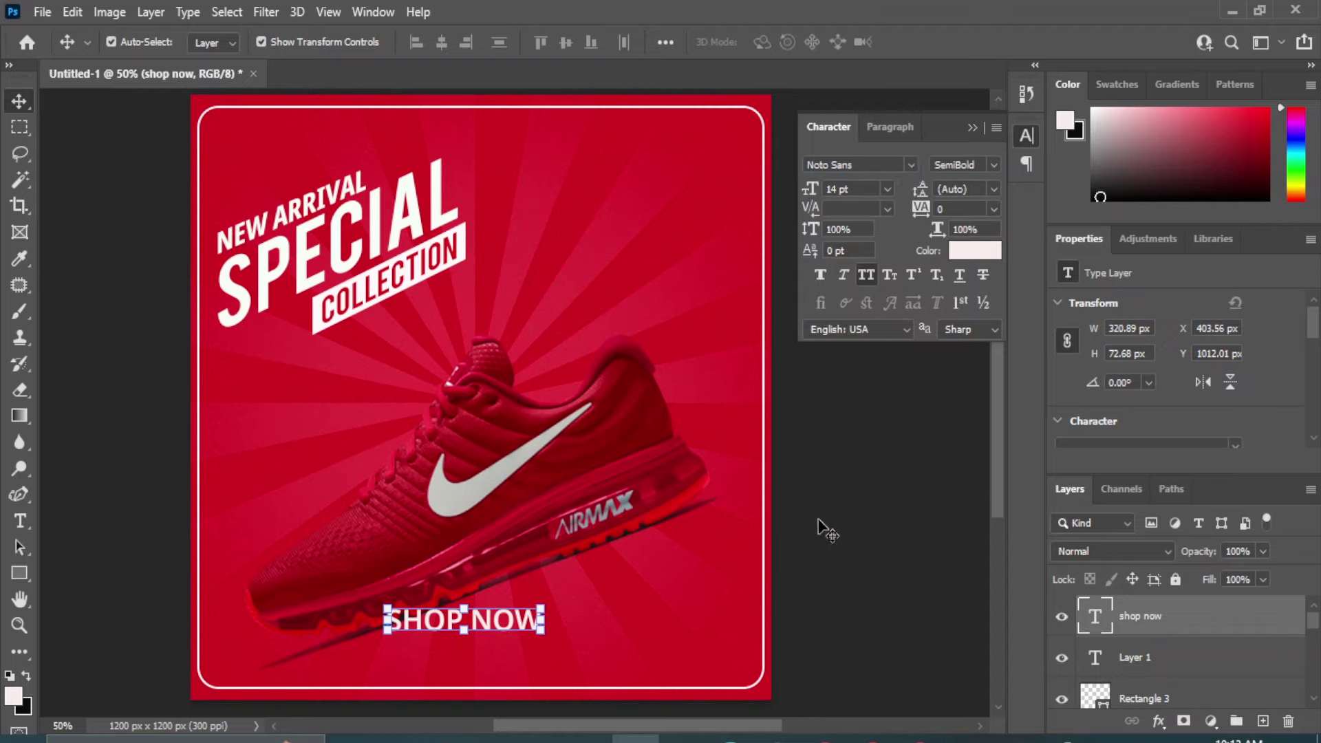
Size SHOP NOW to 10 pt and center it under the shoe
{"action": "left_click", "coordinate": [887, 188]}
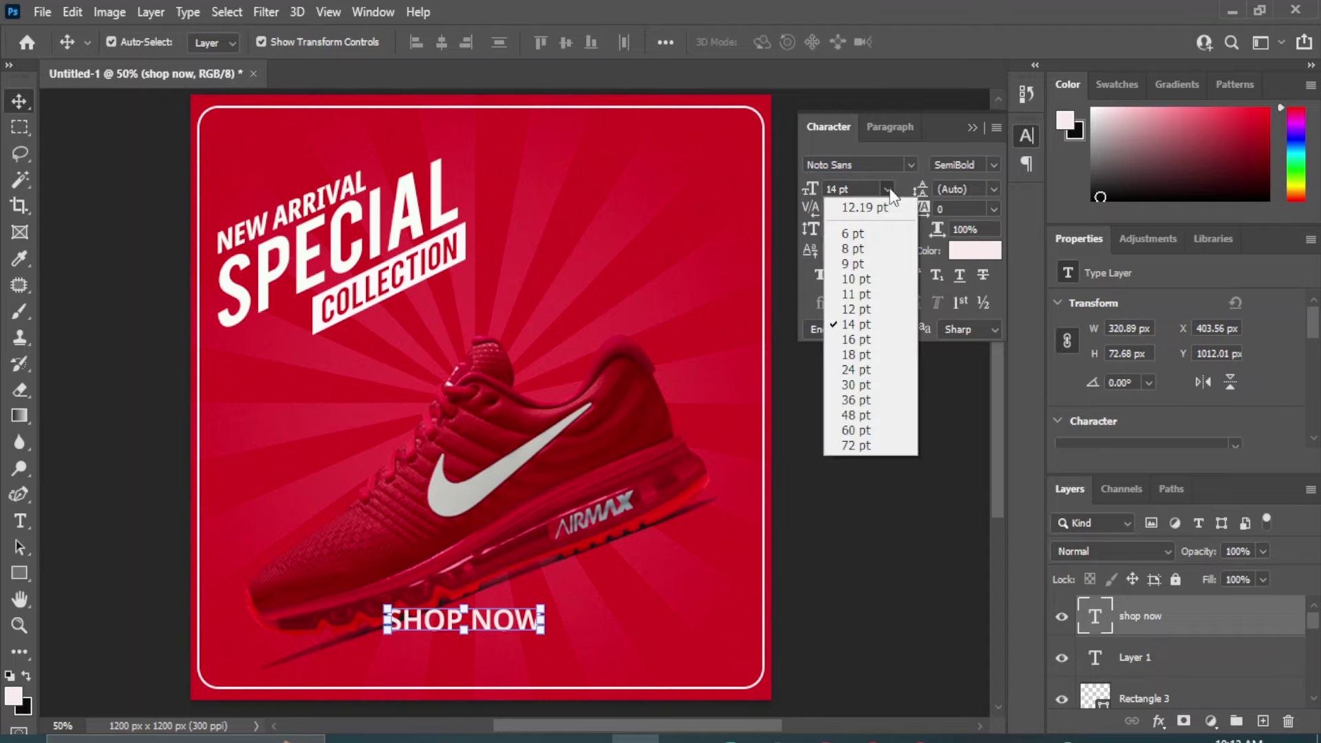
{"action": "left_click", "coordinate": [864, 297]}
{"action": "left_click", "coordinate": [437, 637]}
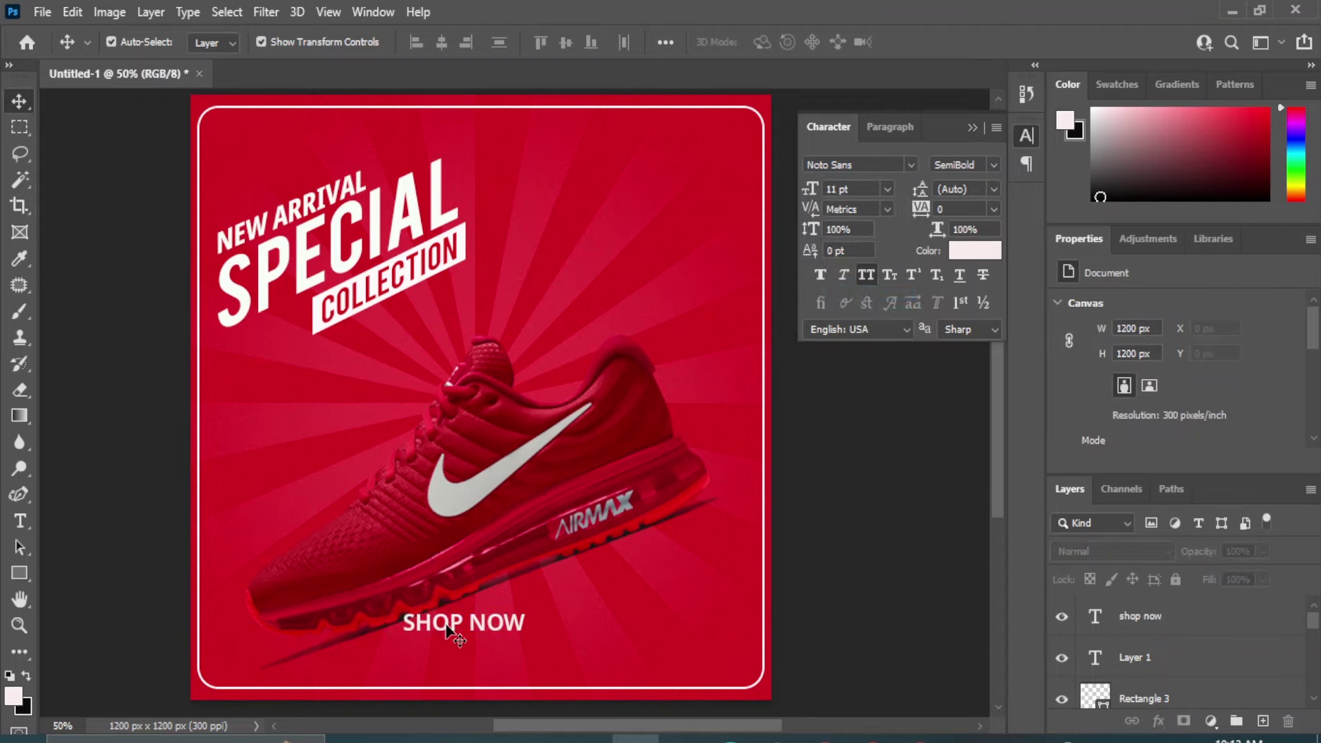
{"action": "left_click_drag", "start_coordinate": [457, 635], "coordinate": [464, 646]}
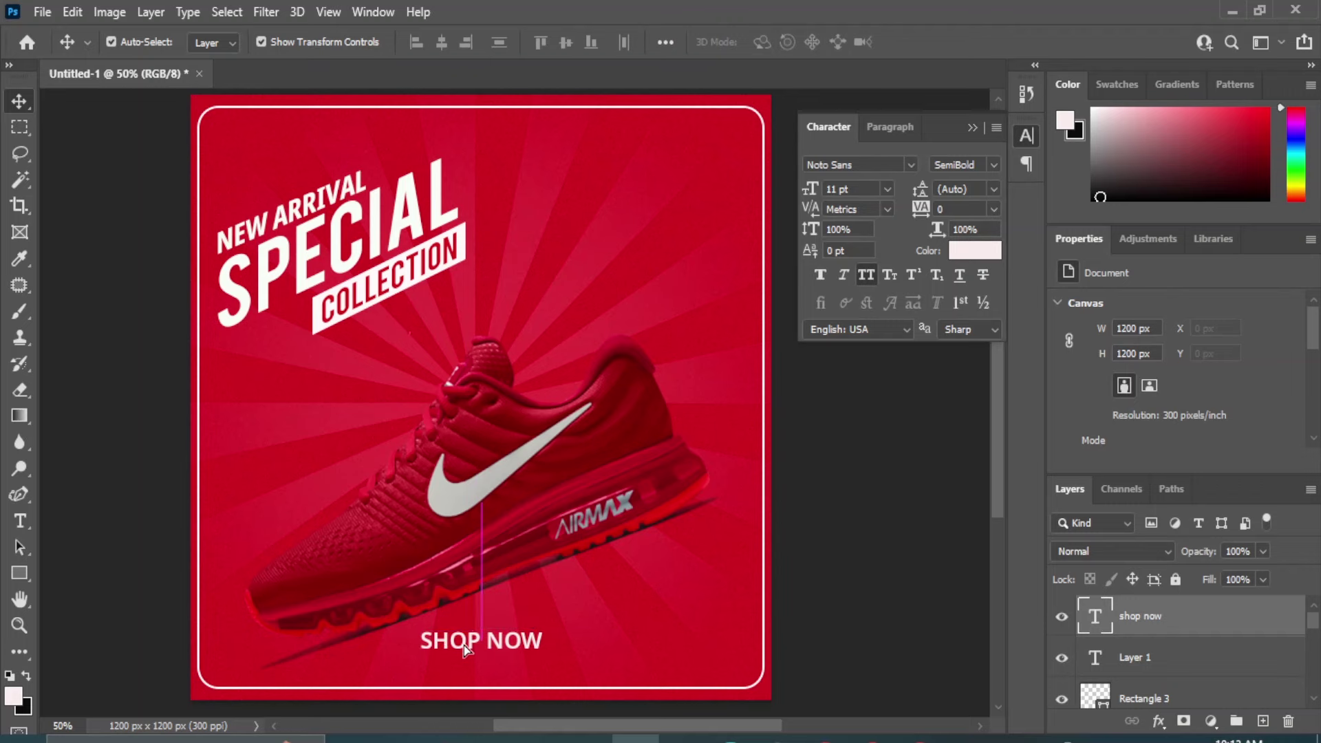
{"action": "key", "text": "ctrl+plus"}
{"action": "scroll", "coordinate": [559, 541], "scroll_direction": "down", "scroll_amount": 3}
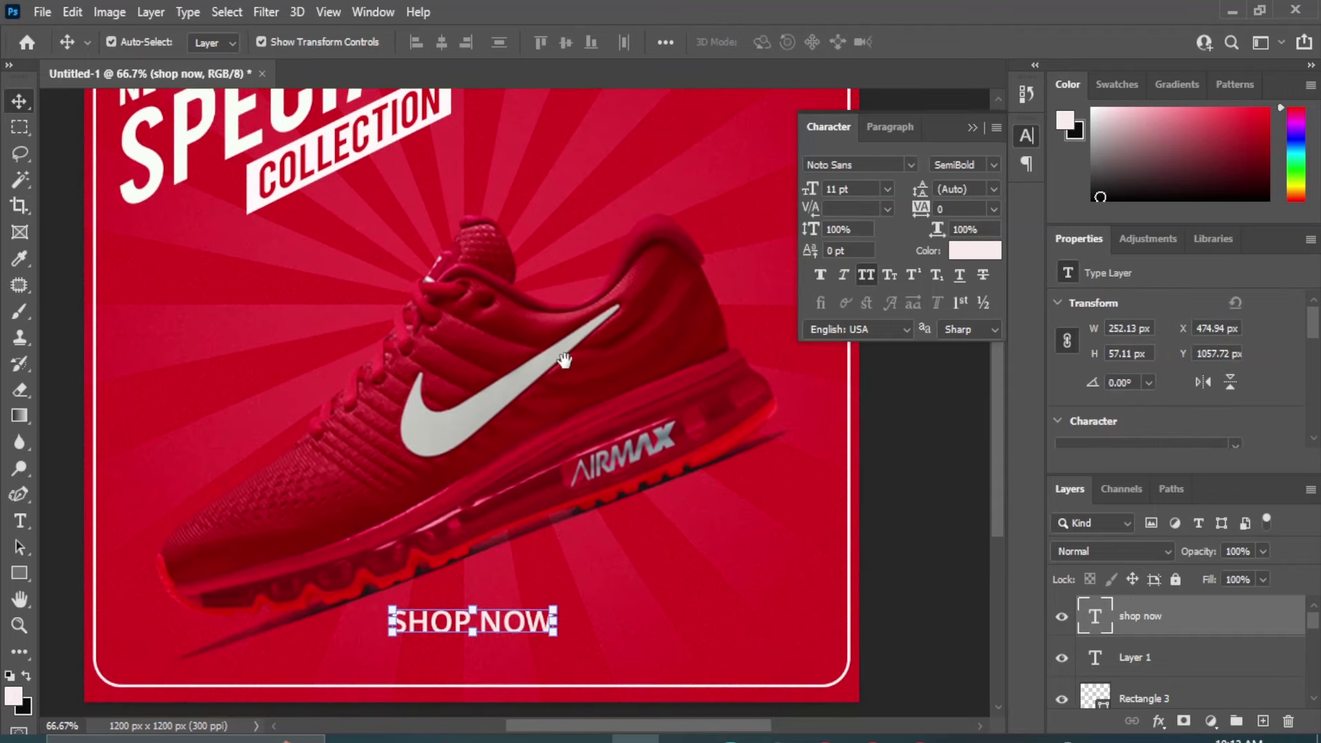
{"action": "left_click", "coordinate": [888, 189]}
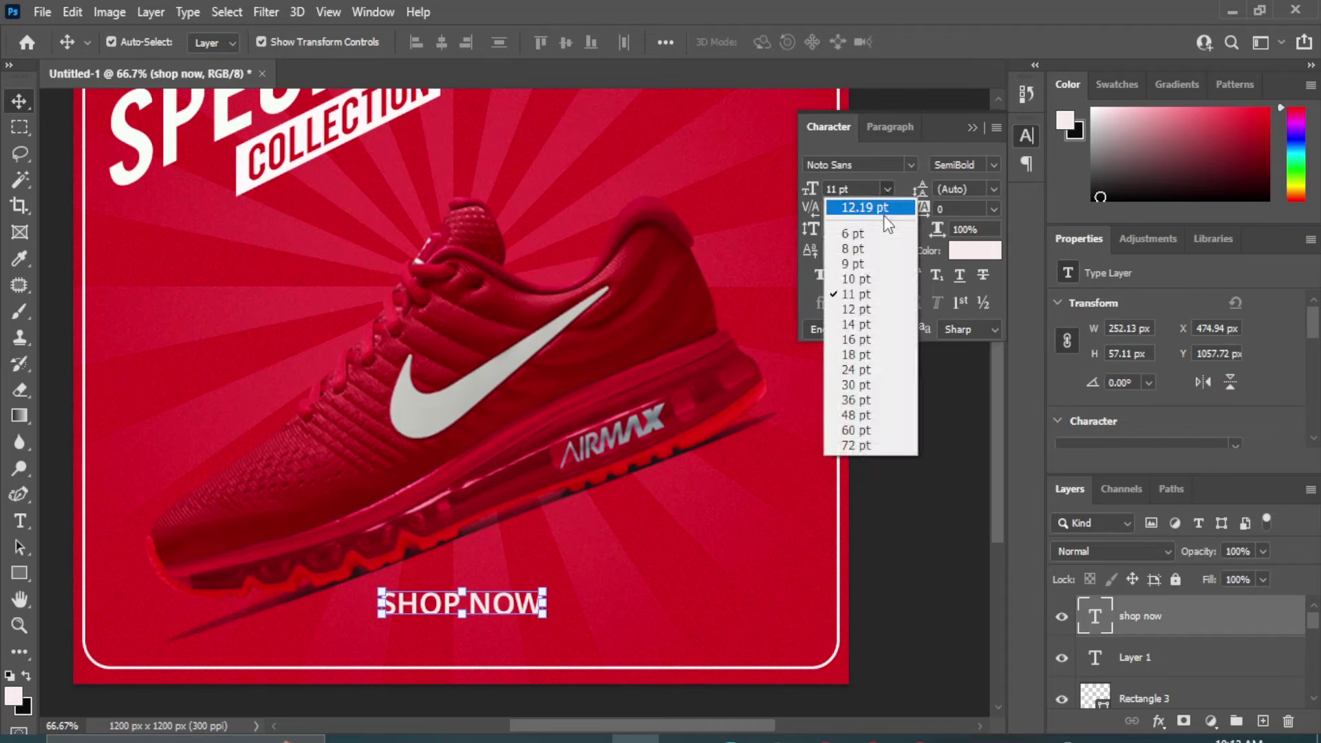
{"action": "left_click", "coordinate": [856, 282]}
{"action": "left_click", "coordinate": [908, 604]}
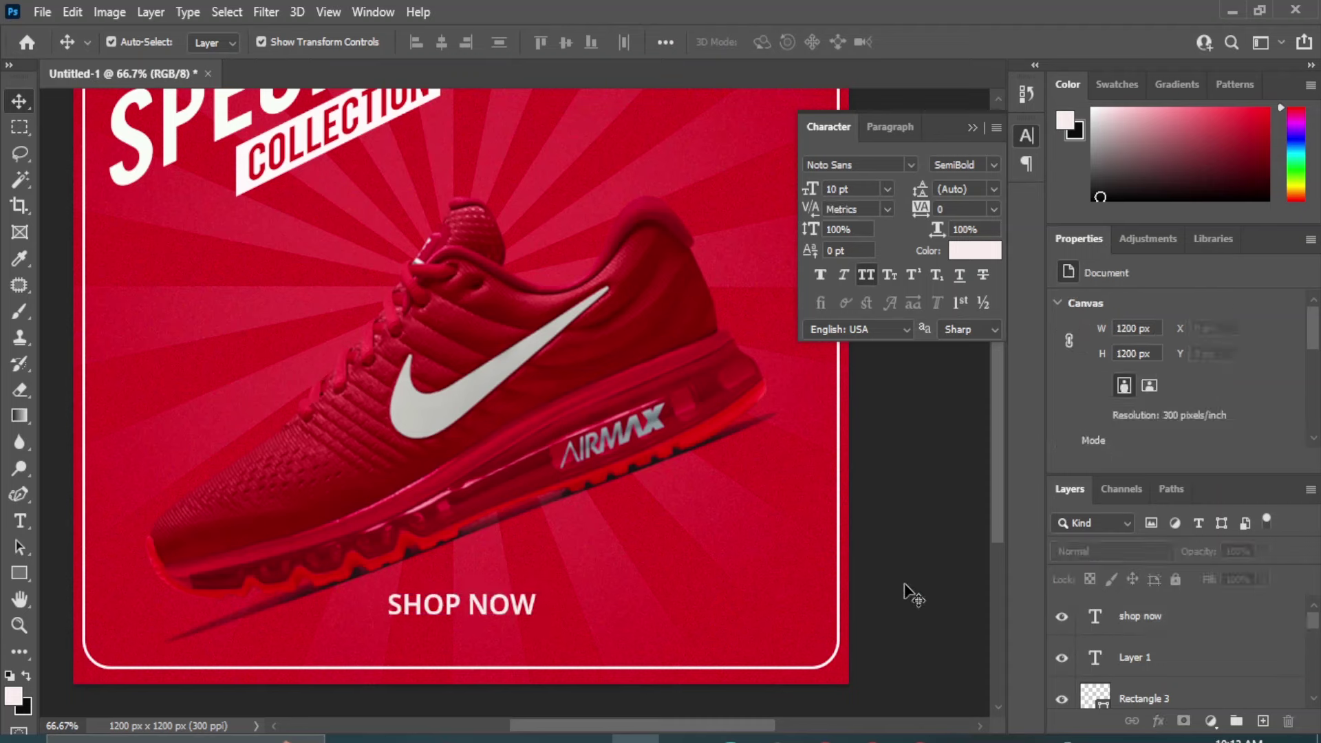
Draw a white box around SHOP NOW and move it beneath the caption layer
{"action": "left_click", "coordinate": [17, 575]}
{"action": "left_click", "coordinate": [117, 575]}
{"action": "left_click_drag", "start_coordinate": [386, 587], "coordinate": [547, 619]}
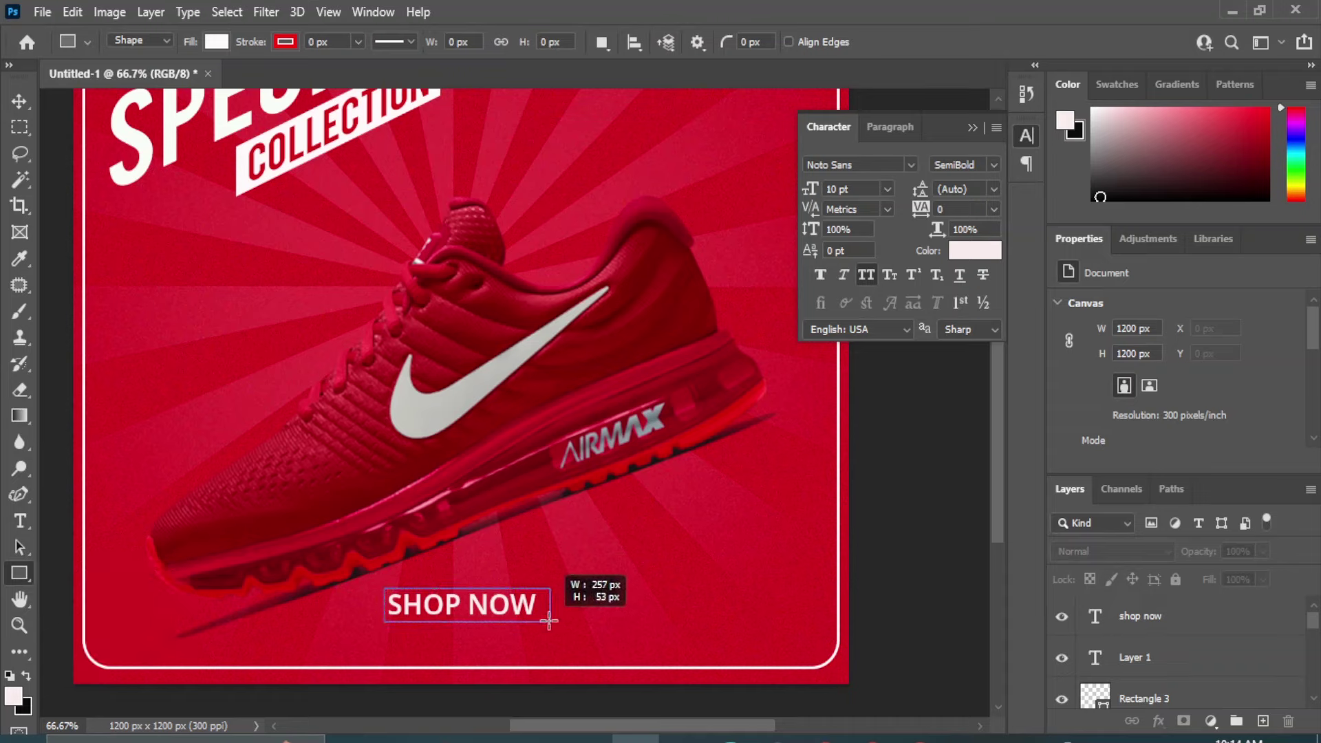
{"action": "left_click_drag", "start_coordinate": [547, 619], "coordinate": [547, 618]}
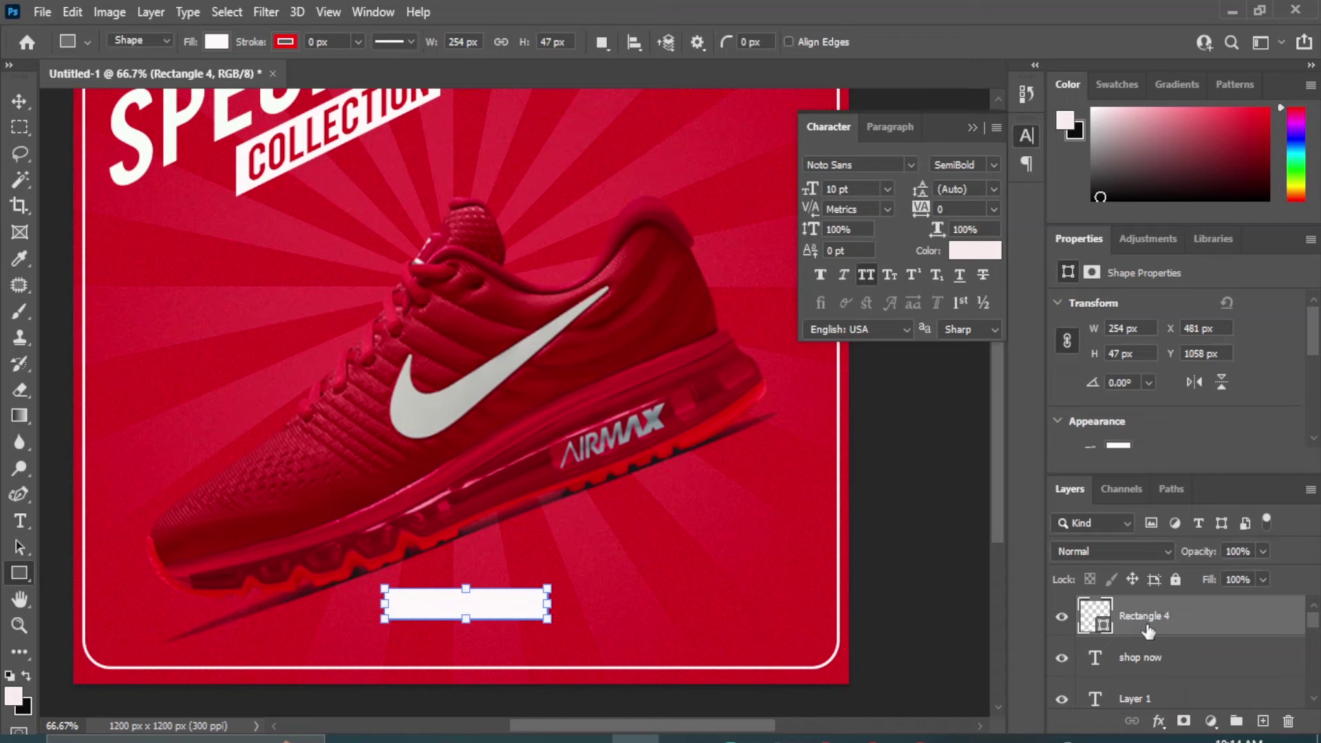
{"action": "left_click_drag", "start_coordinate": [1147, 632], "coordinate": [1143, 671]}
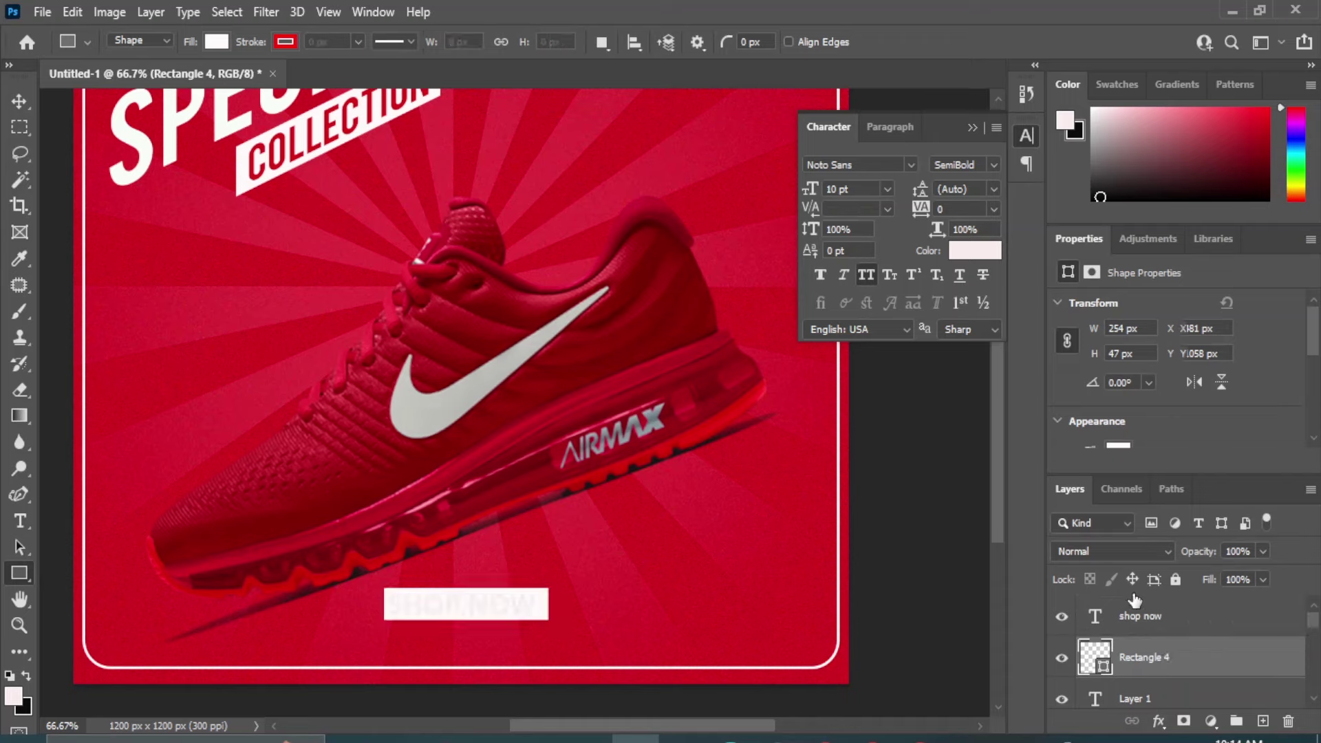
Recolour the SHOP NOW text to the poster's red, d10d18
{"action": "left_click", "coordinate": [1137, 617]}
{"action": "left_click", "coordinate": [975, 250]}
{"action": "left_click", "coordinate": [628, 490]}
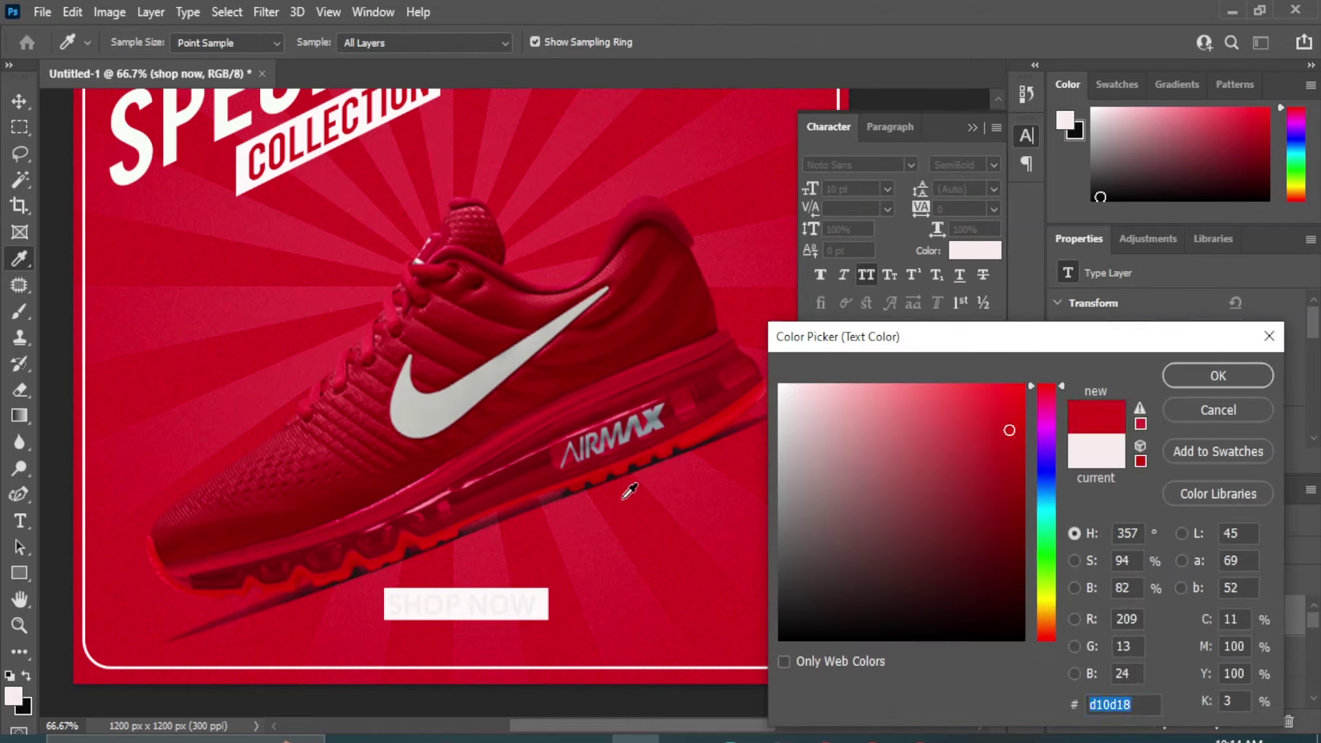
{"action": "left_click", "coordinate": [1228, 375]}
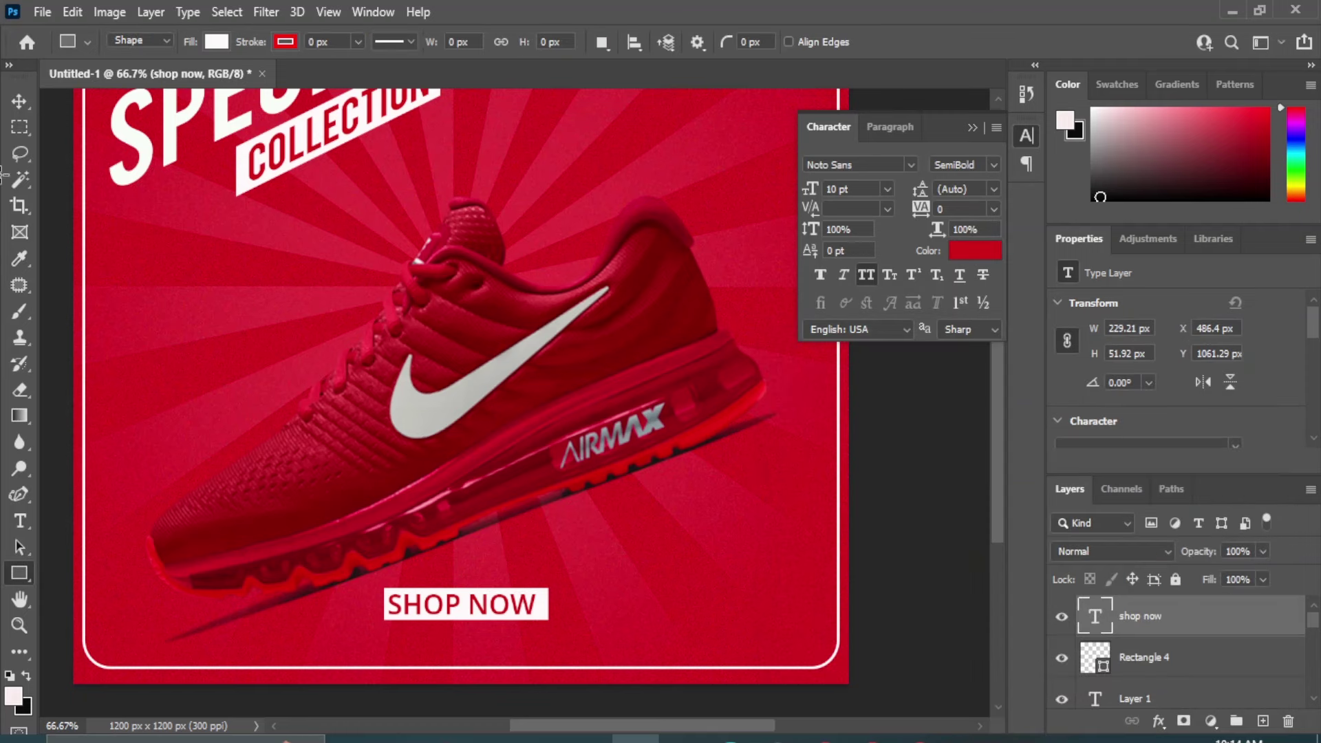
{"action": "left_click", "coordinate": [26, 99]}
Give the white box behind SHOP NOW 17 px rounded corners
{"action": "left_click", "coordinate": [1178, 658]}
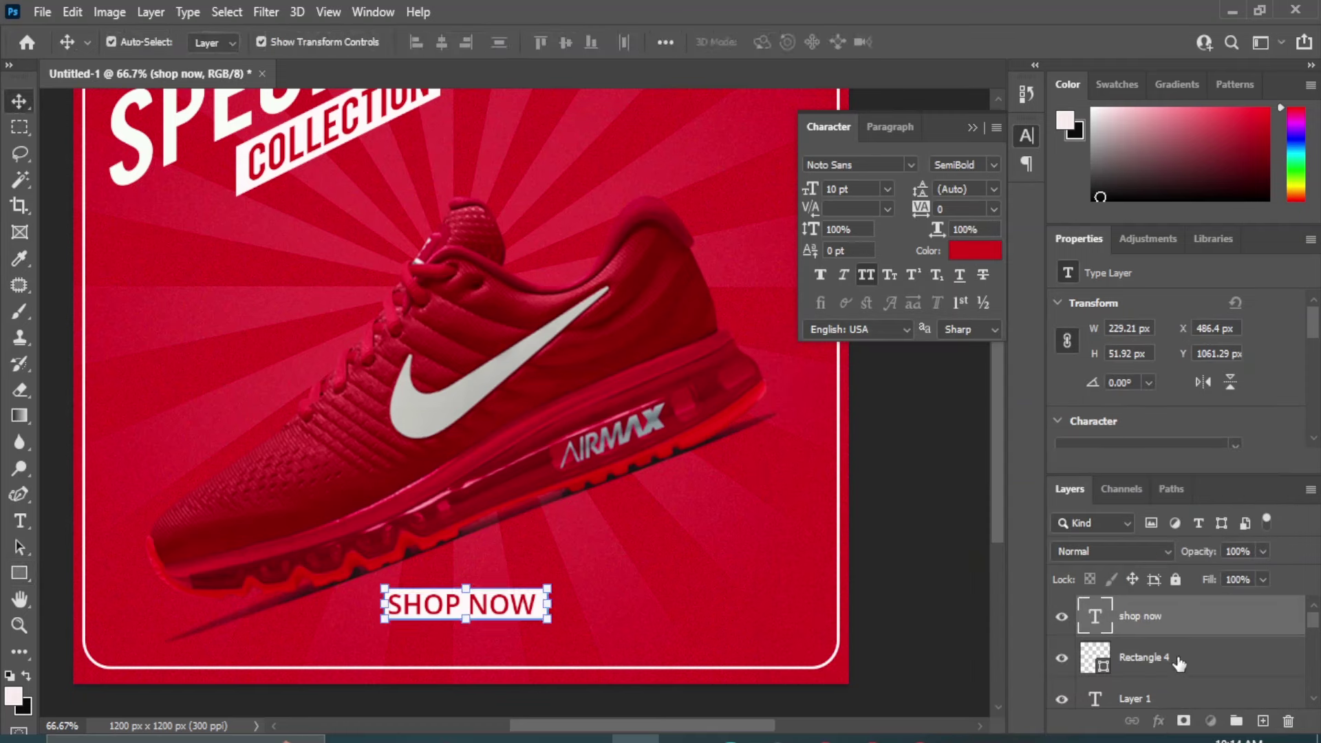
{"action": "scroll", "coordinate": [1162, 358], "scroll_direction": "down", "scroll_amount": 1}
{"action": "scroll", "coordinate": [1190, 374], "scroll_direction": "down", "scroll_amount": 2}
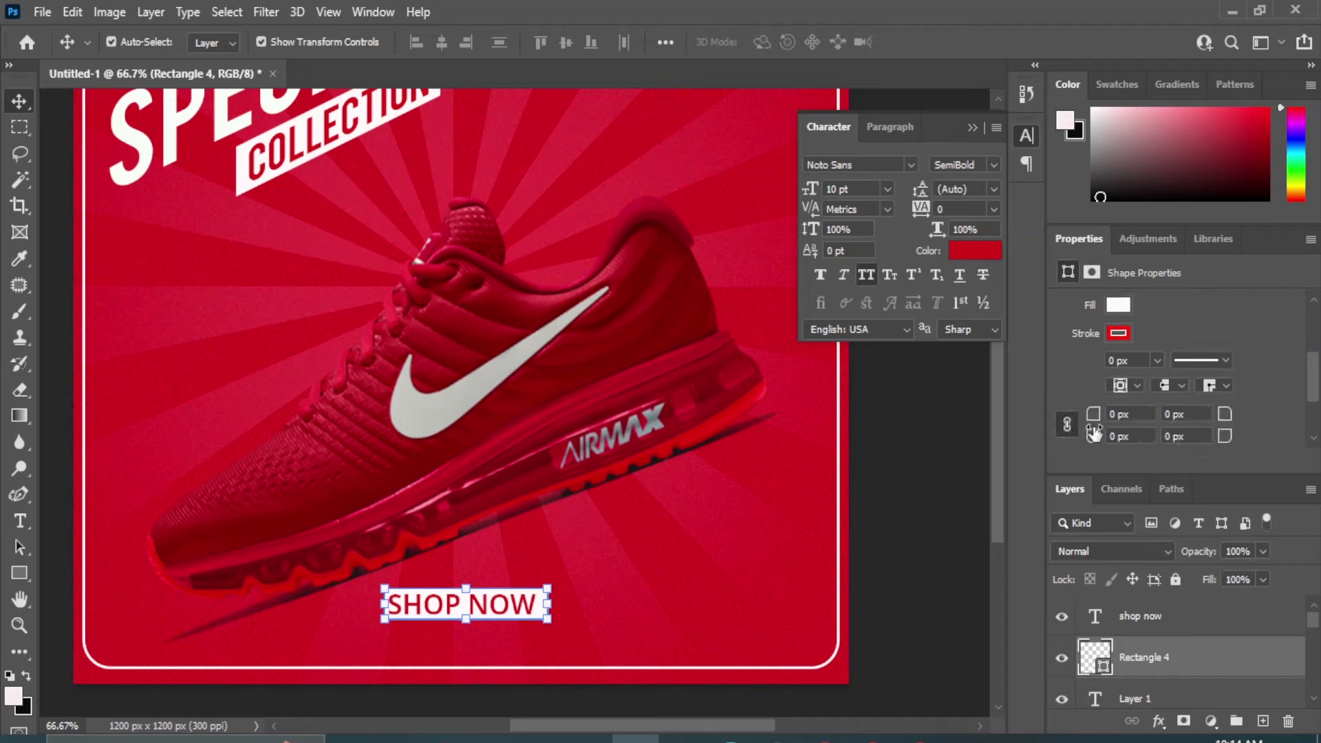
{"action": "left_click", "coordinate": [1106, 413]}
{"action": "type", "text": "17"}
{"action": "key", "text": "Return"}
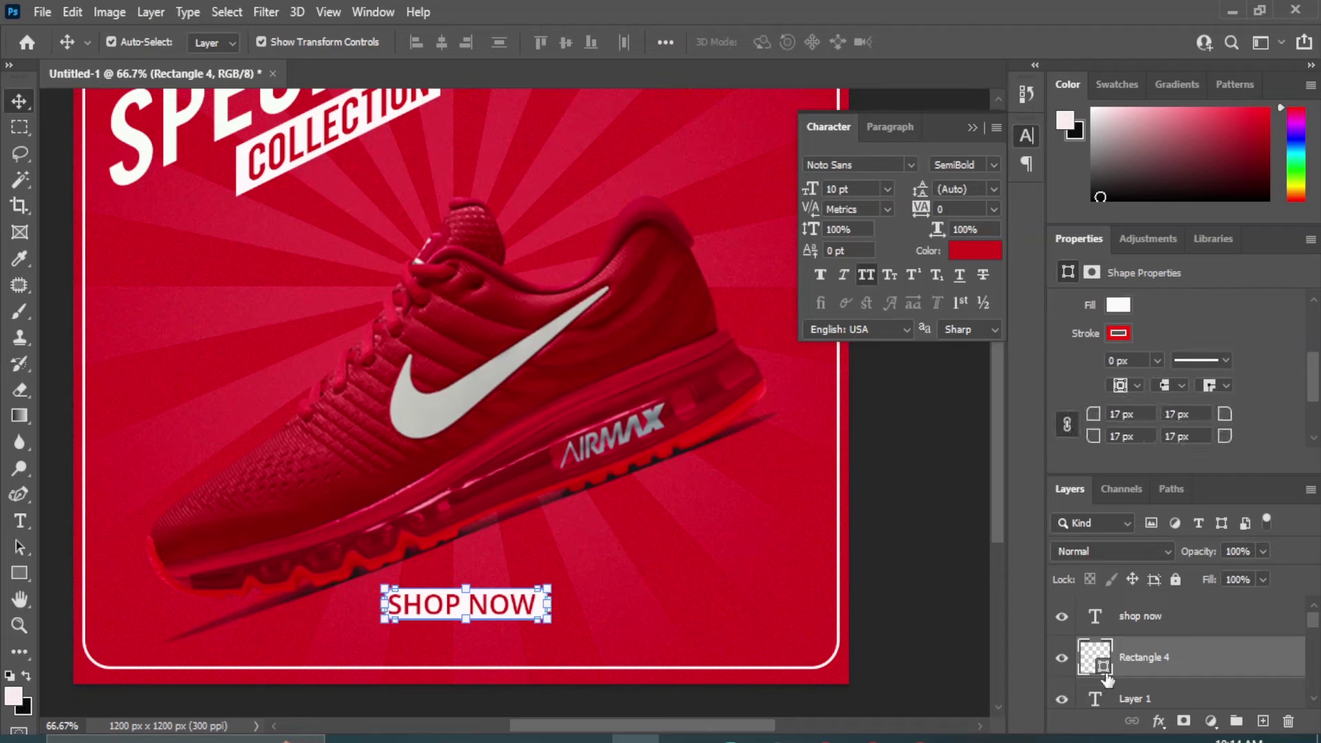
Centre the SHOP NOW caption horizontally on its white box
{"action": "left_click", "coordinate": [1156, 618], "text": "shift"}
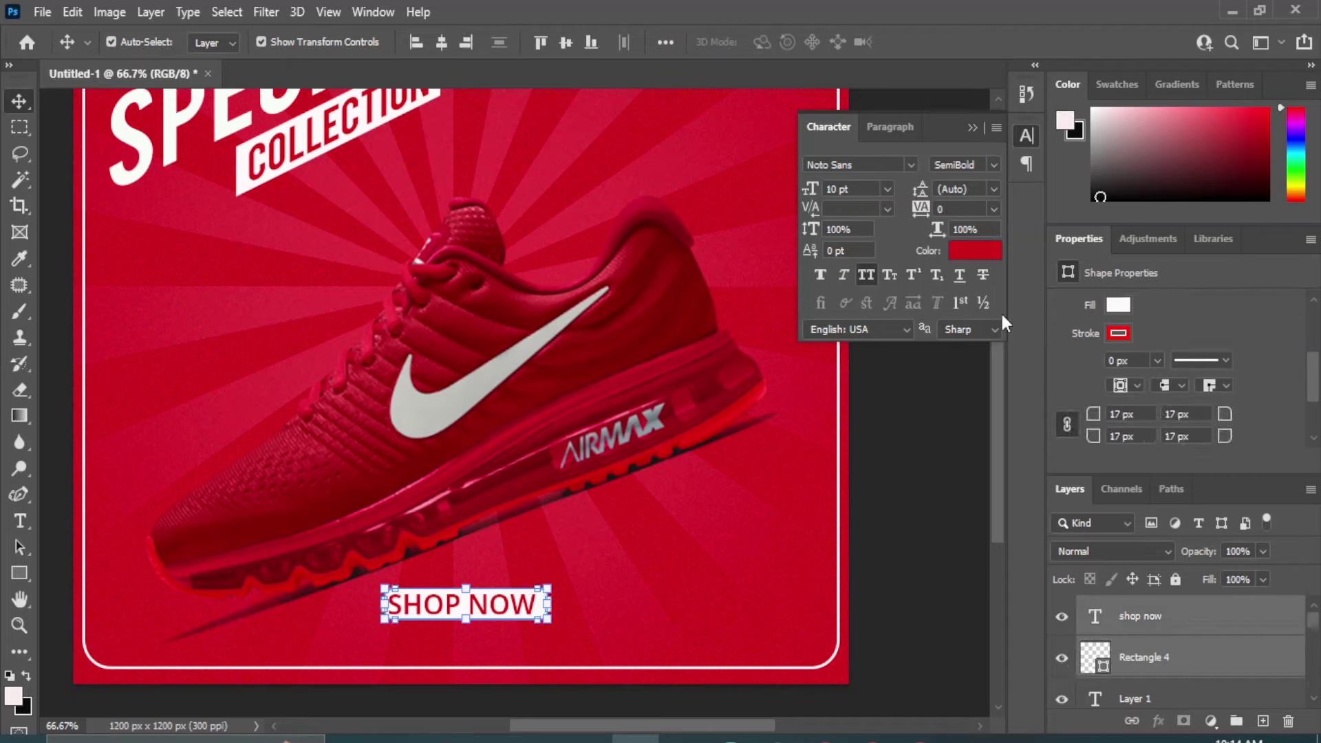
{"action": "left_click", "coordinate": [441, 44]}
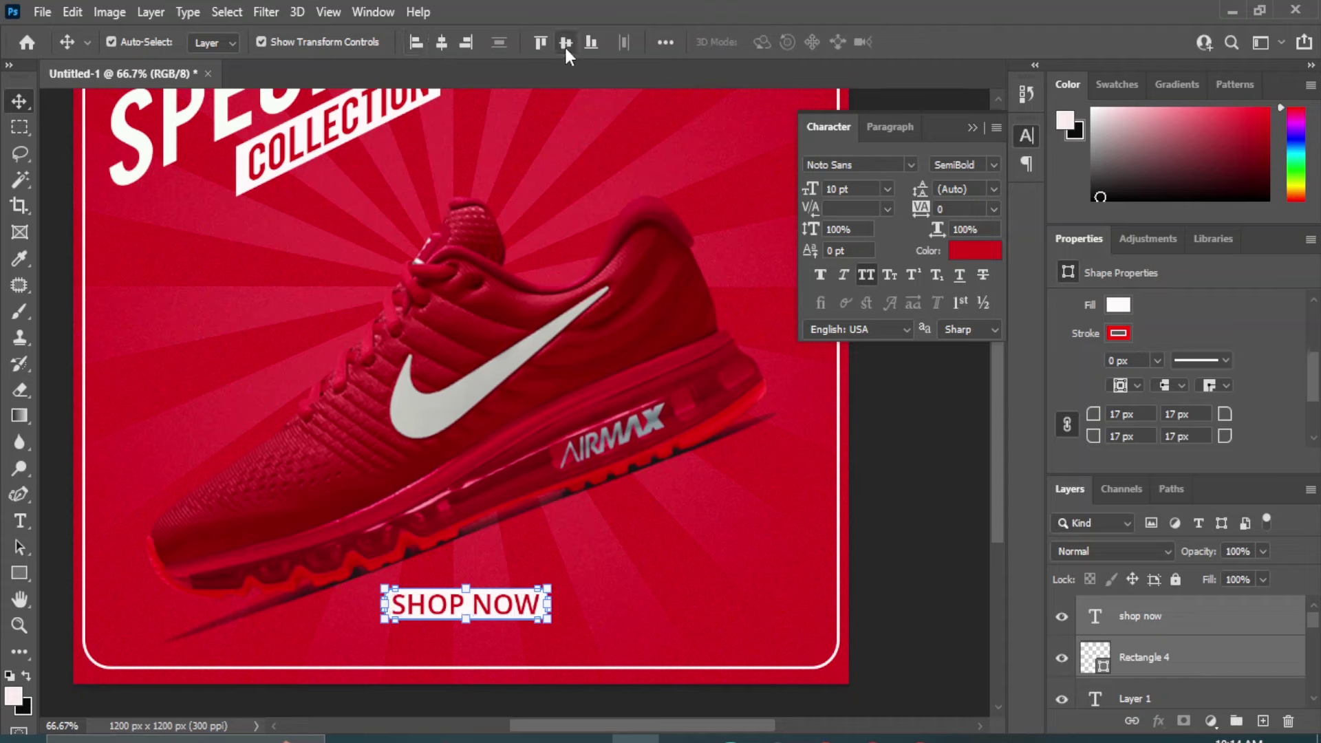
{"action": "left_click", "coordinate": [1166, 630]}
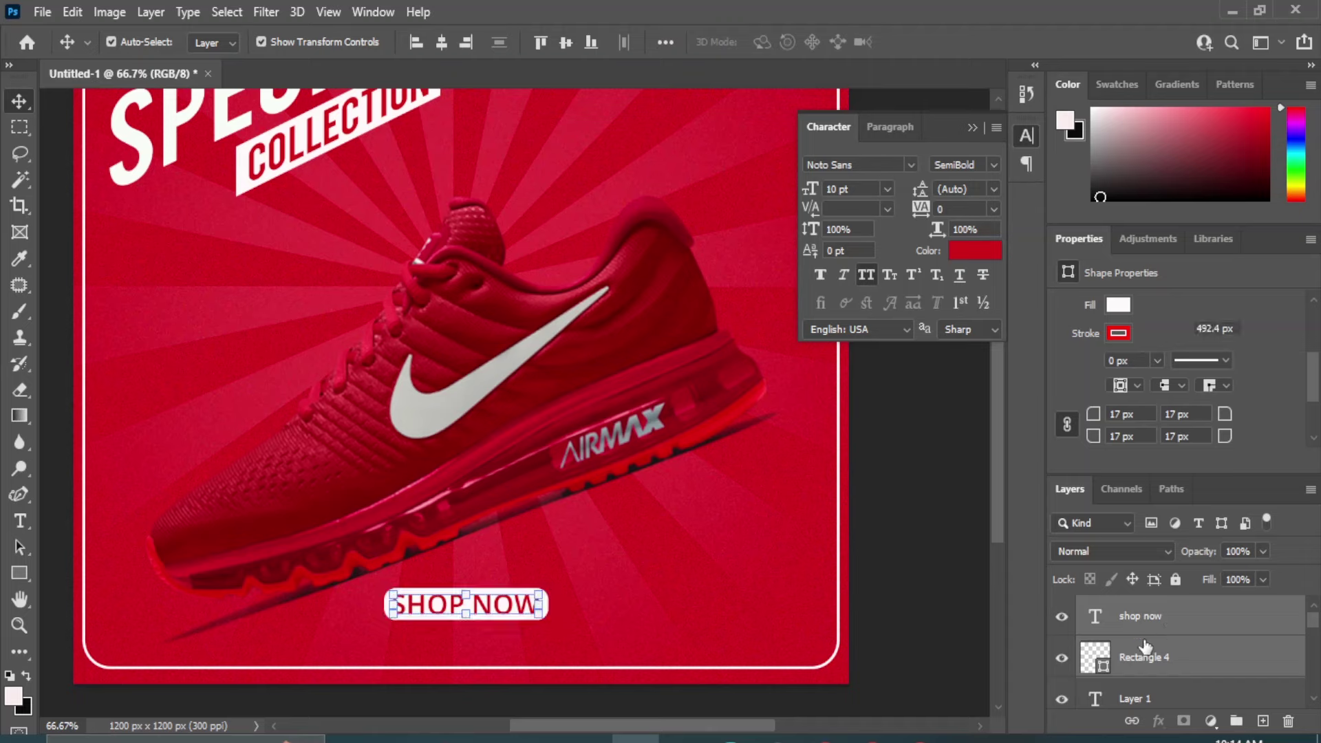
Select the box, caption and red background, then centre them horizontally on the poster
{"action": "left_click", "coordinate": [1160, 662]}
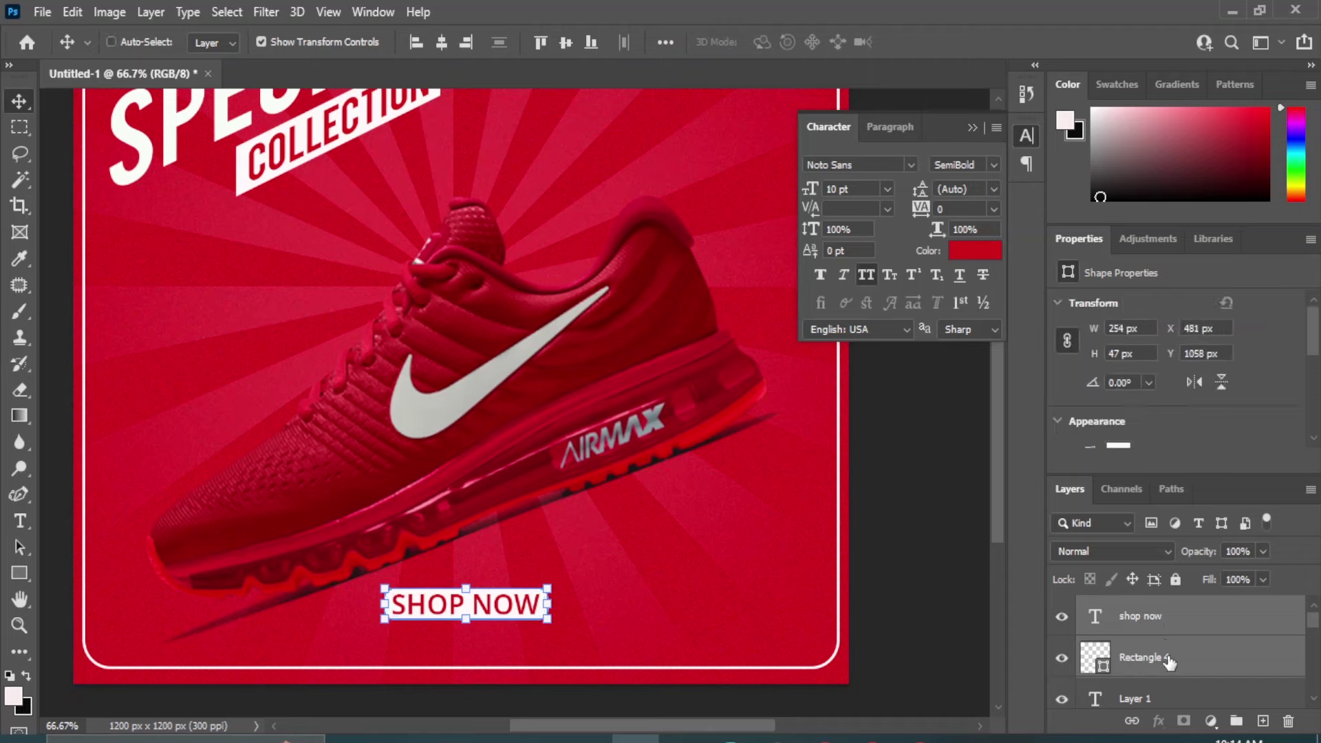
{"action": "scroll", "coordinate": [1170, 653], "scroll_direction": "down", "scroll_amount": 2}
{"action": "scroll", "coordinate": [1177, 650], "scroll_direction": "down", "scroll_amount": 1}
{"action": "scroll", "coordinate": [1186, 647], "scroll_direction": "down", "scroll_amount": 1}
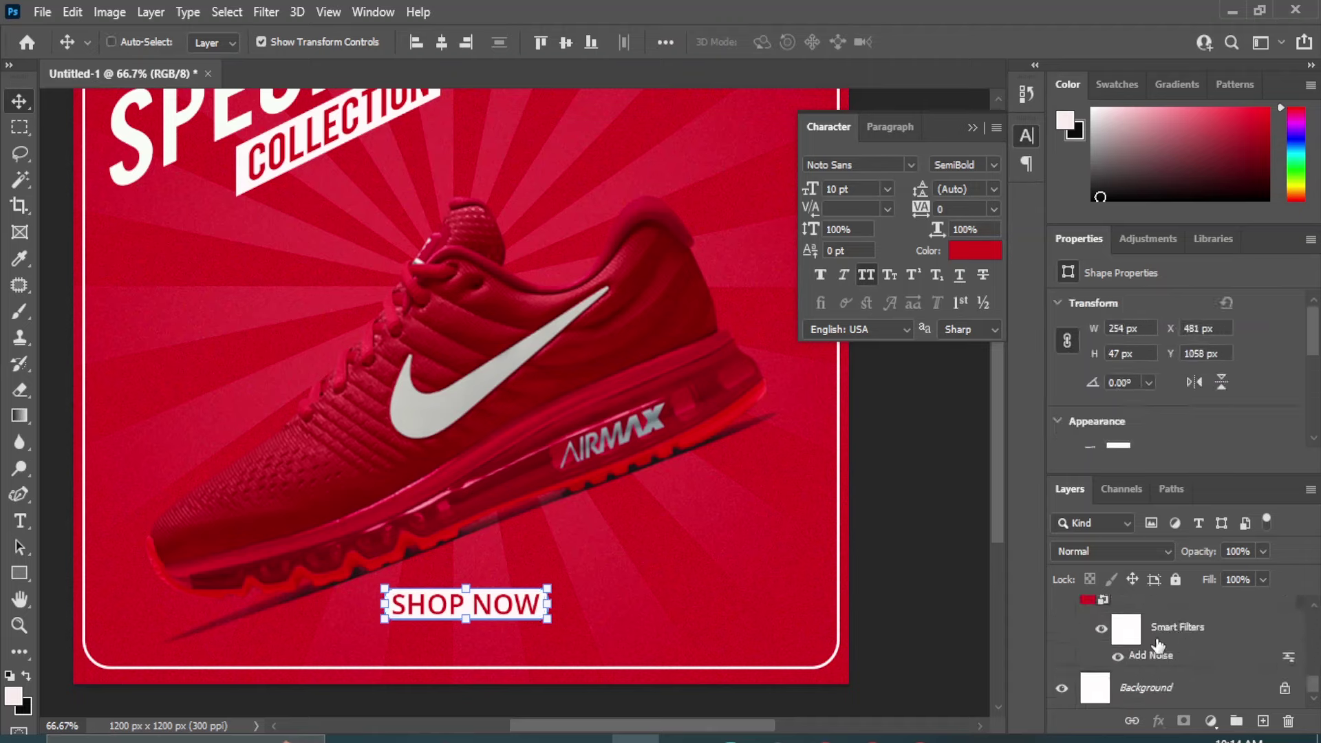
{"action": "scroll", "coordinate": [1158, 645], "scroll_direction": "up", "scroll_amount": 1}
{"action": "left_click", "coordinate": [1156, 630]}
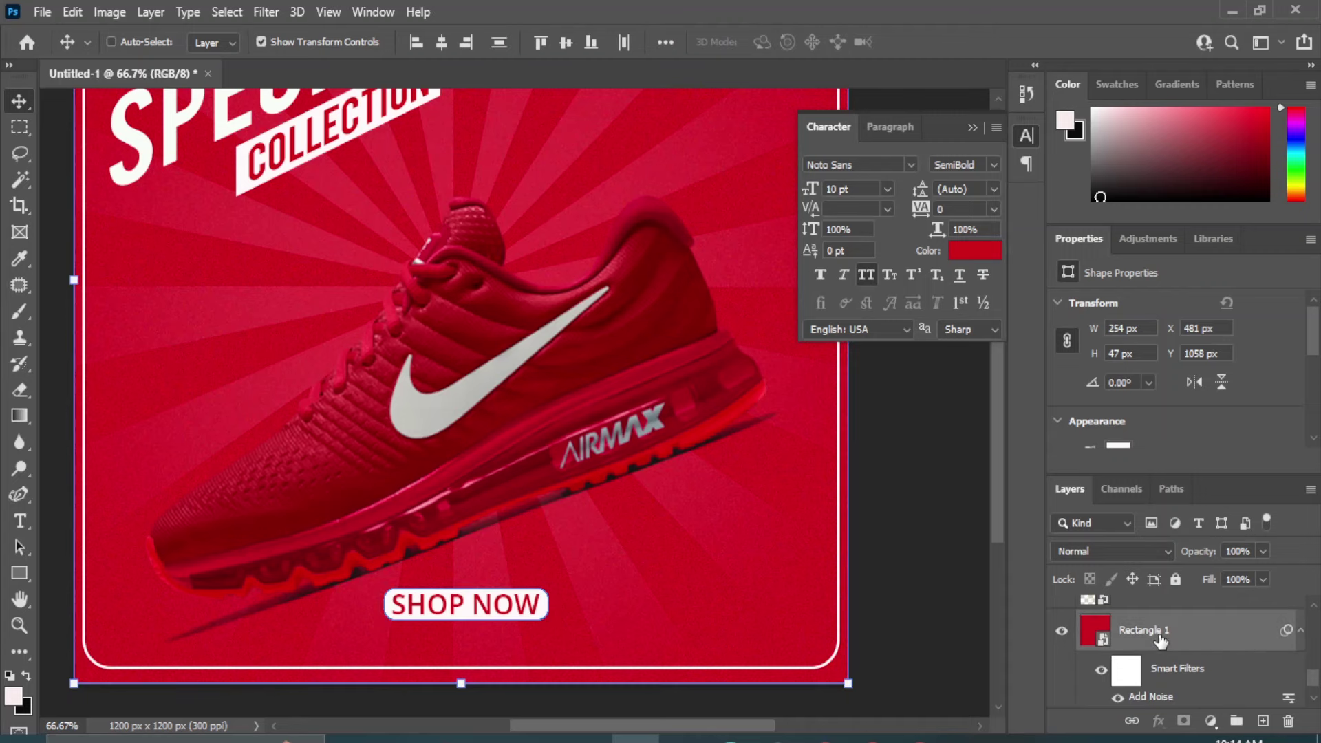
{"action": "left_click", "coordinate": [441, 41]}
{"action": "left_click", "coordinate": [923, 555]}
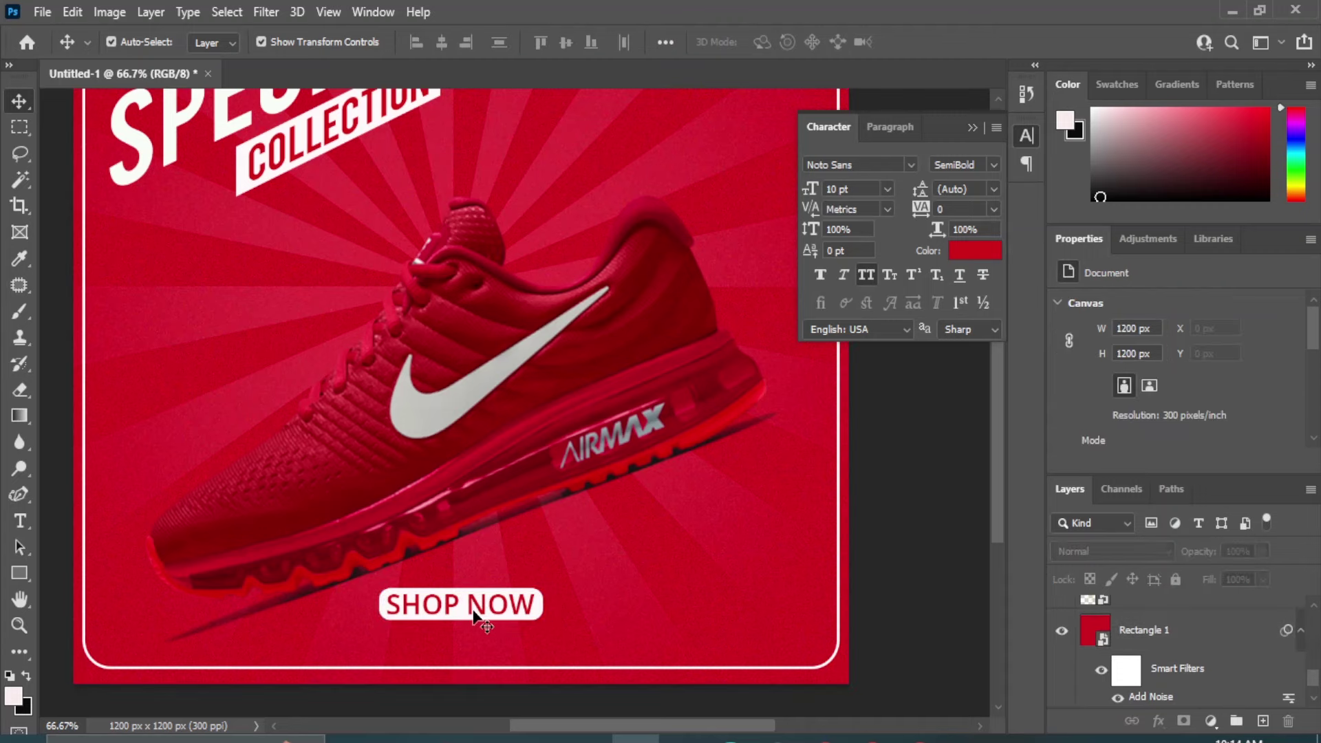
{"action": "left_click", "coordinate": [481, 612]}
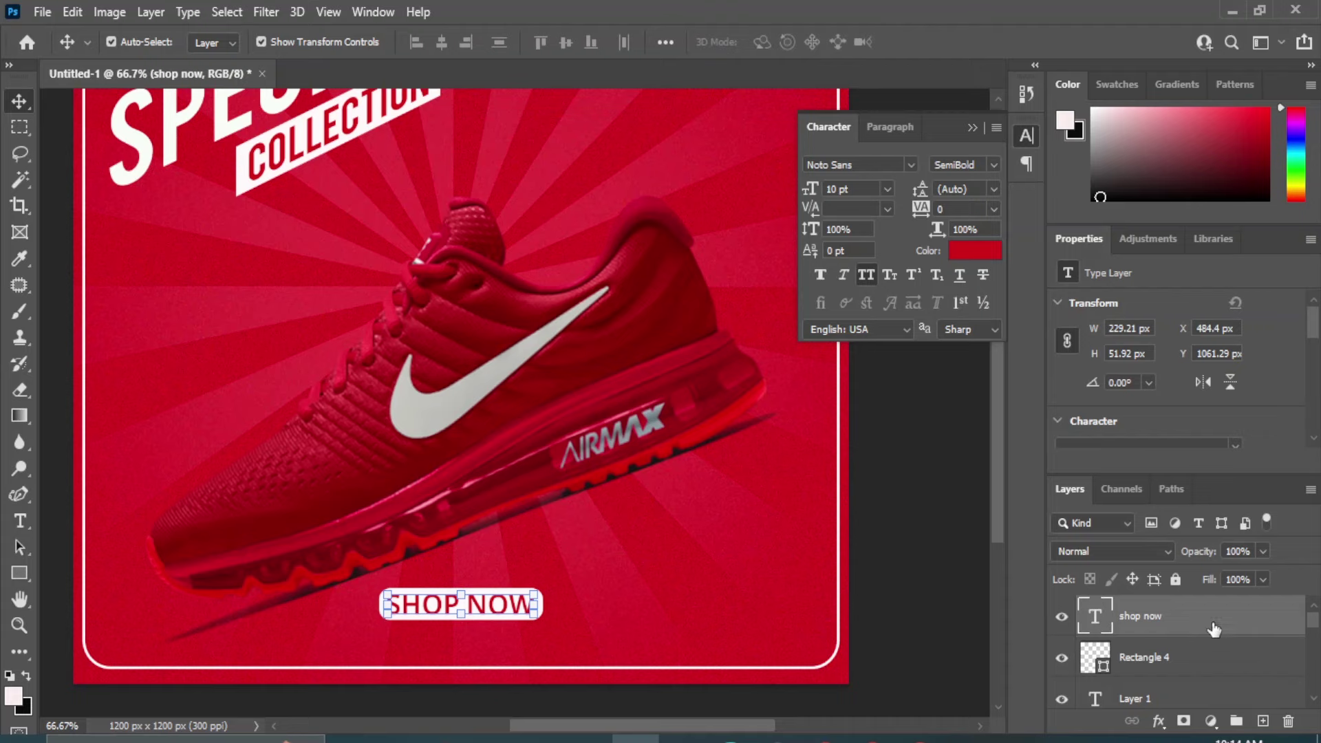
Duplicate the SHOP NOW caption, move the copy near the bottom border and make it white
{"action": "key", "text": "ctrl+j"}
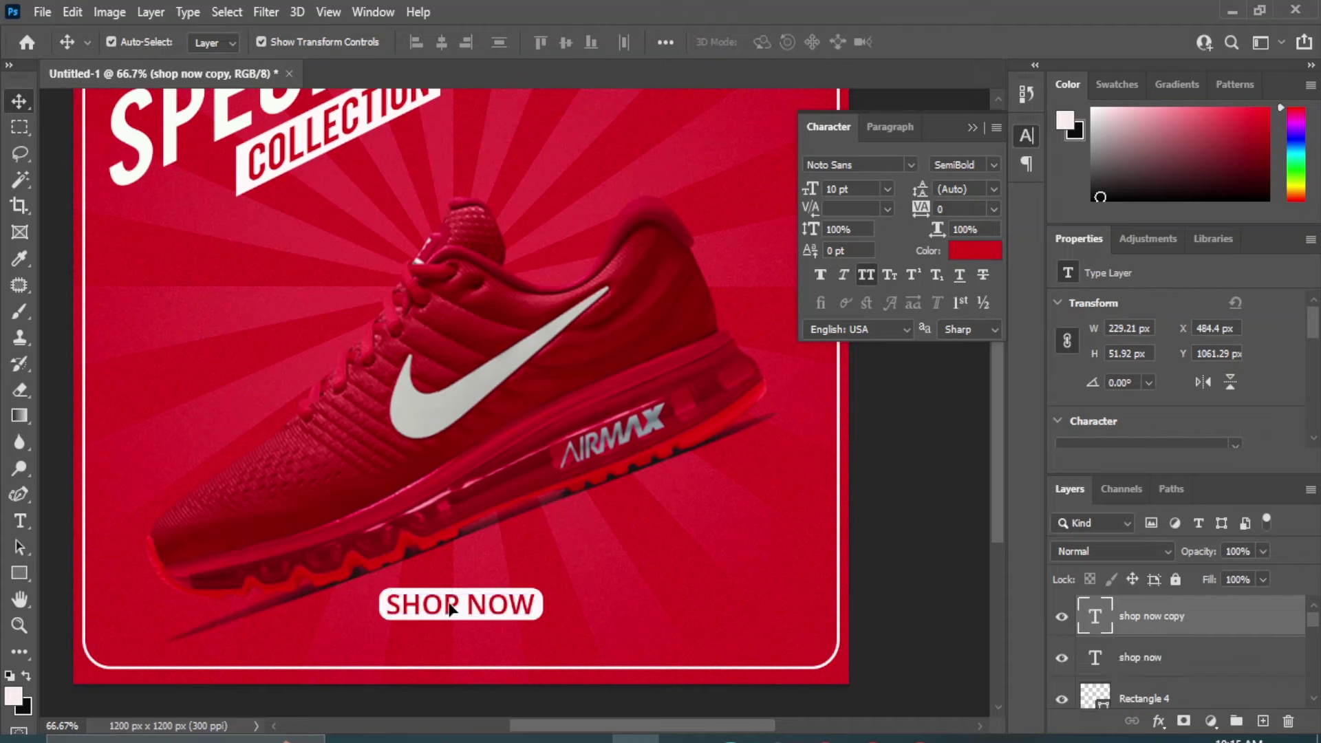
{"action": "left_click_drag", "start_coordinate": [451, 609], "coordinate": [448, 659]}
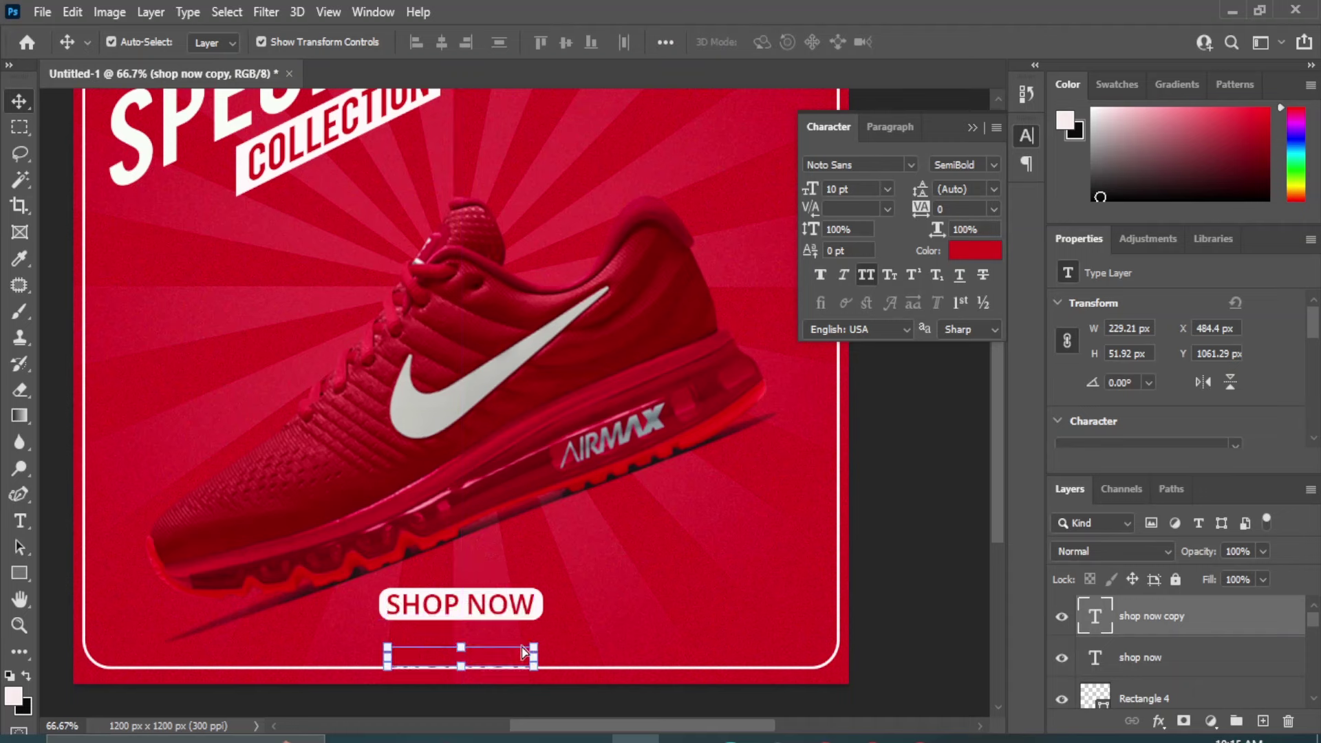
{"action": "left_click", "coordinate": [975, 252]}
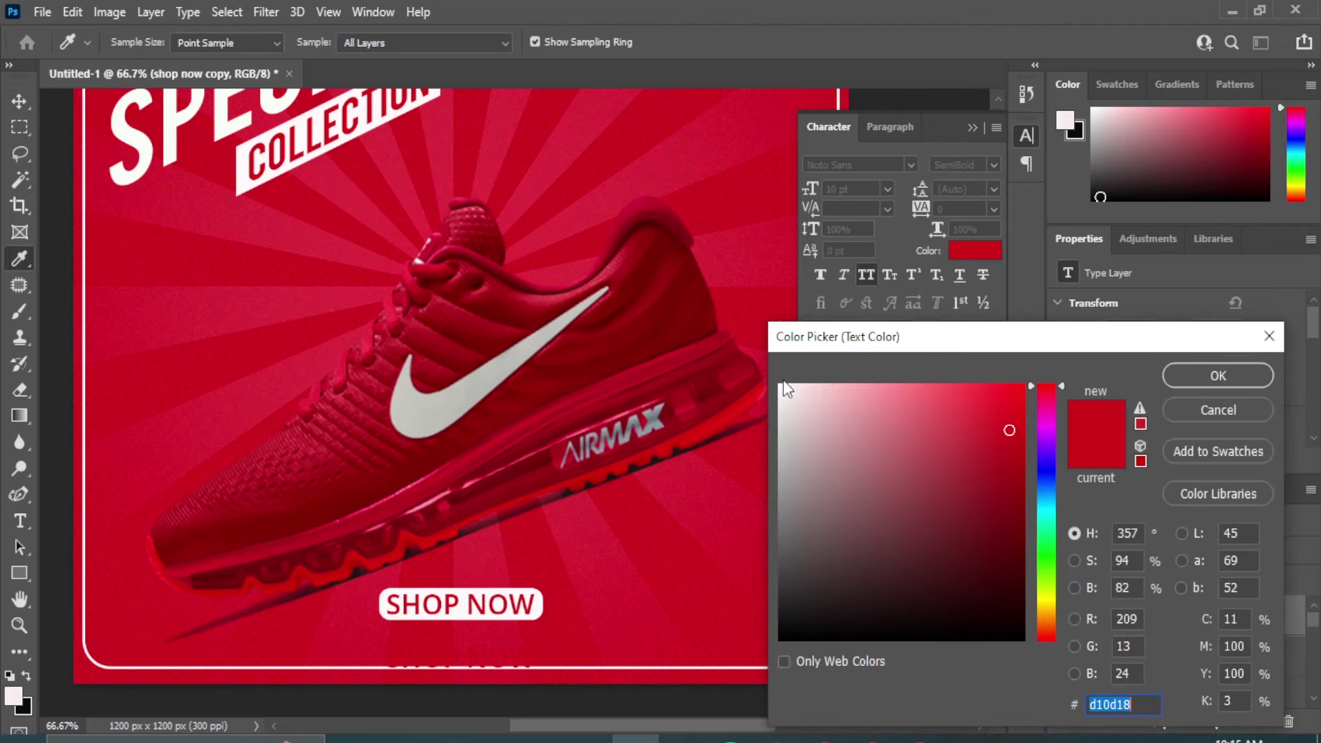
{"action": "left_click", "coordinate": [783, 385]}
{"action": "left_click", "coordinate": [1215, 377]}
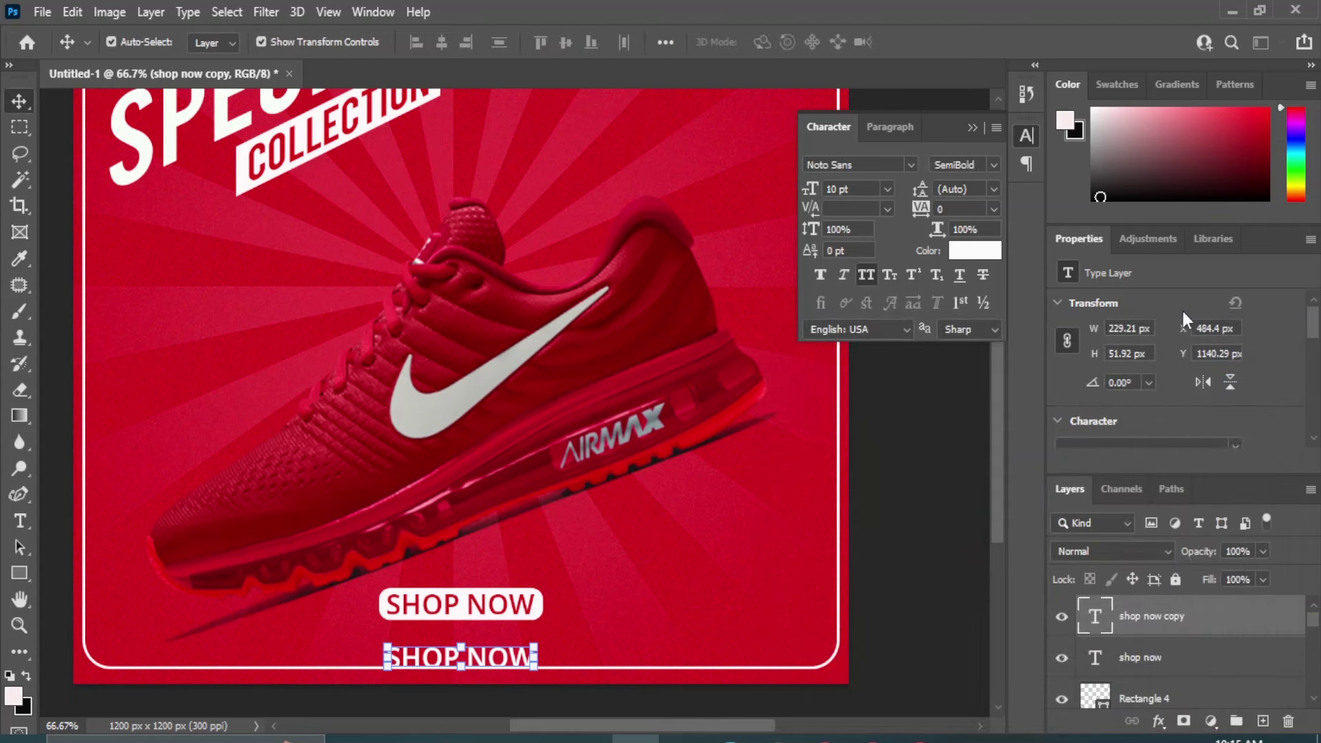
{"action": "left_click", "coordinate": [867, 274]}
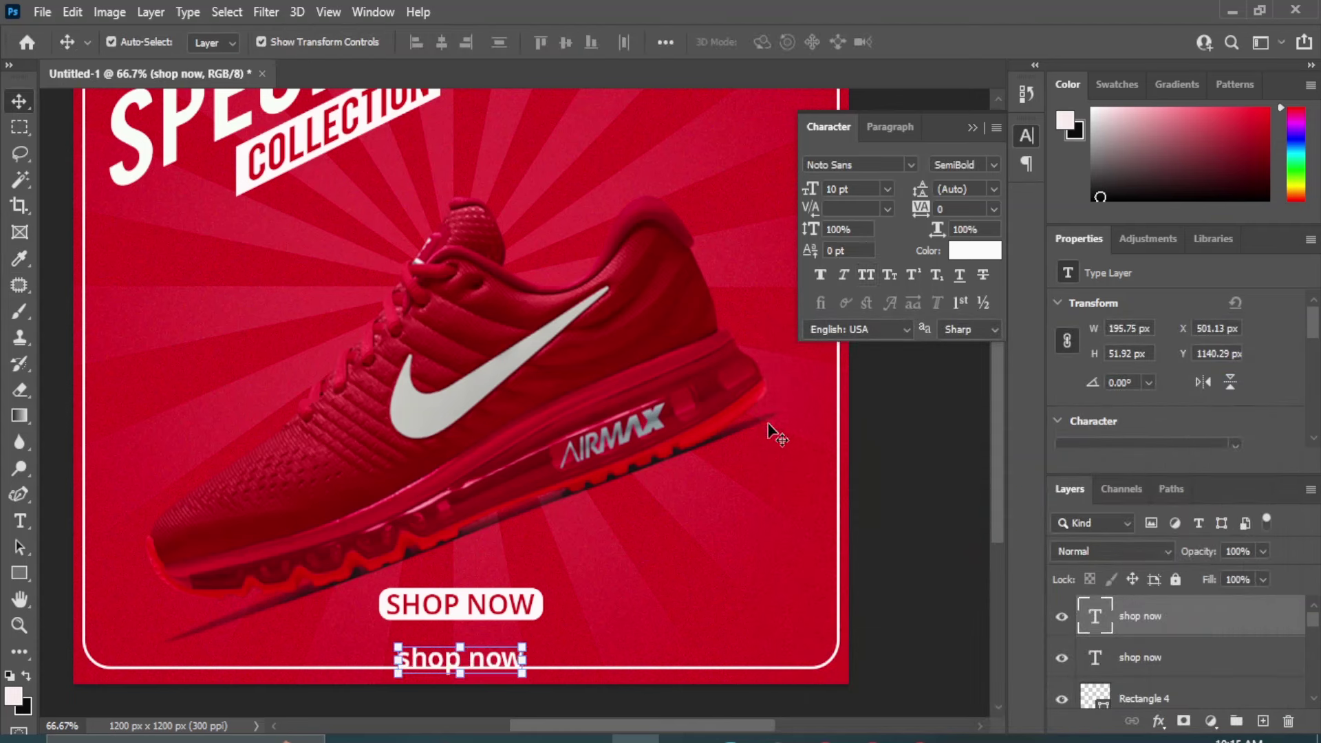
{"action": "left_click_drag", "start_coordinate": [20, 524], "coordinate": [73, 518]}
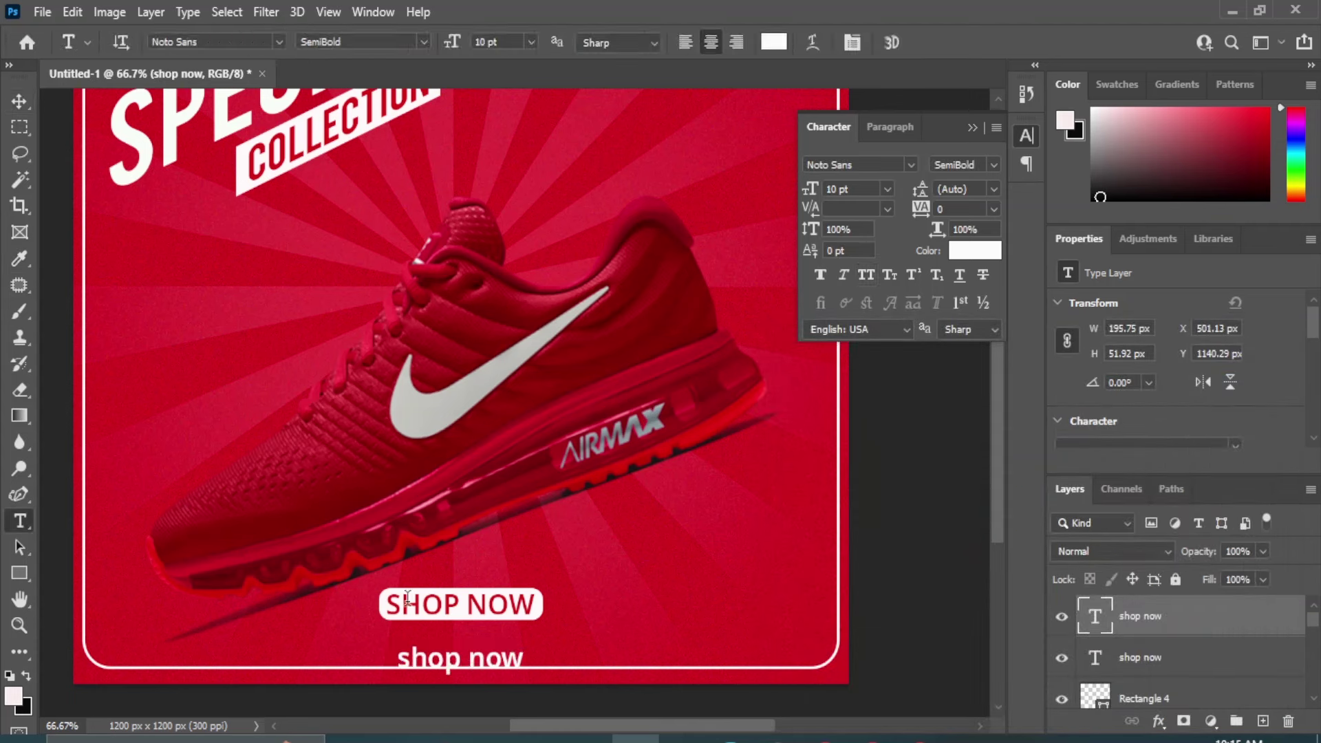
{"action": "left_click_drag", "start_coordinate": [404, 659], "coordinate": [526, 660]}
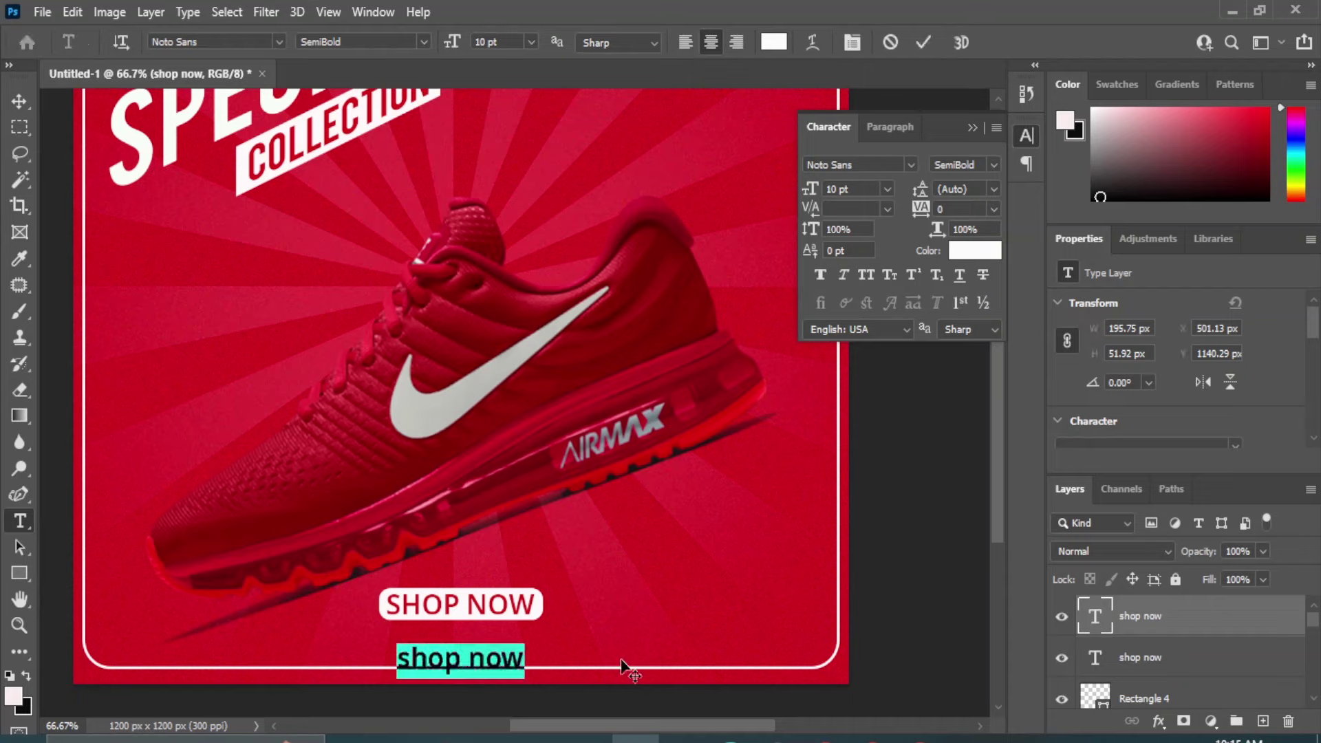
{"action": "type", "text": "www"}
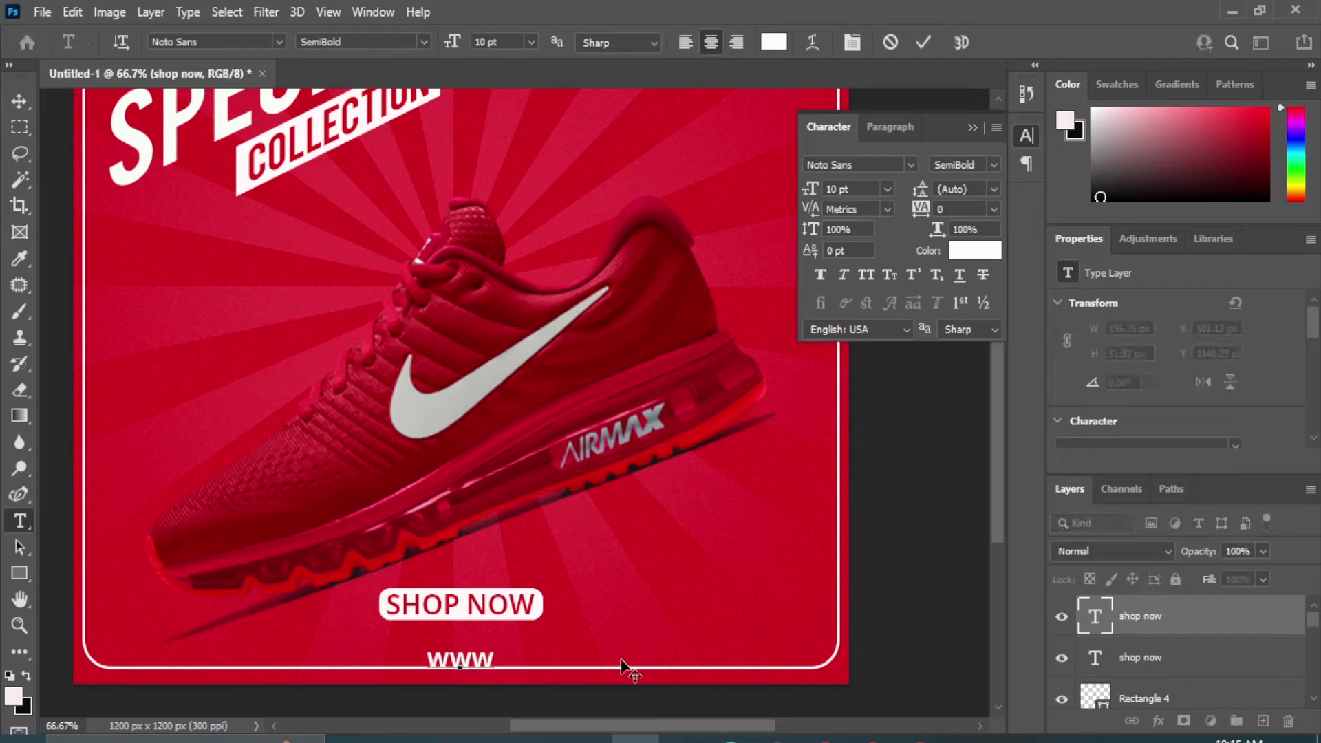
{"action": "type", "text": ".sh"}
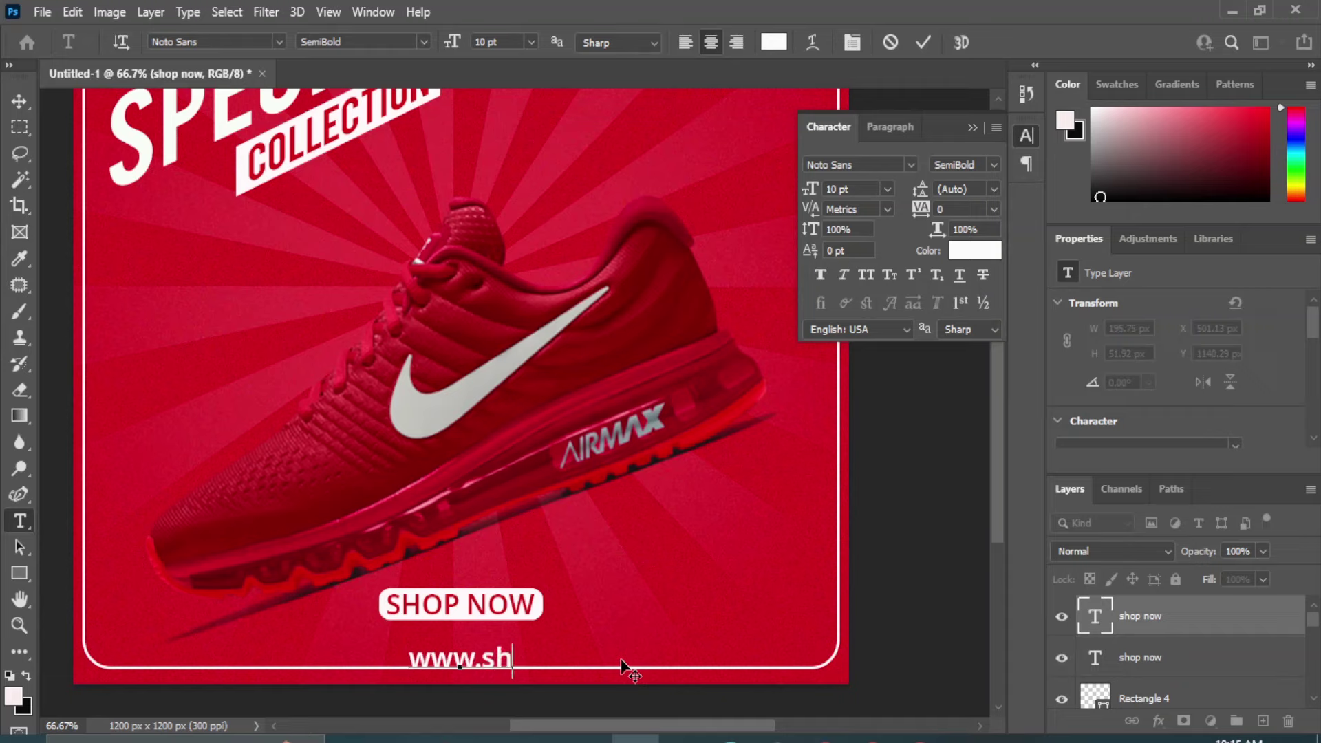
{"action": "type", "text": "opping"}
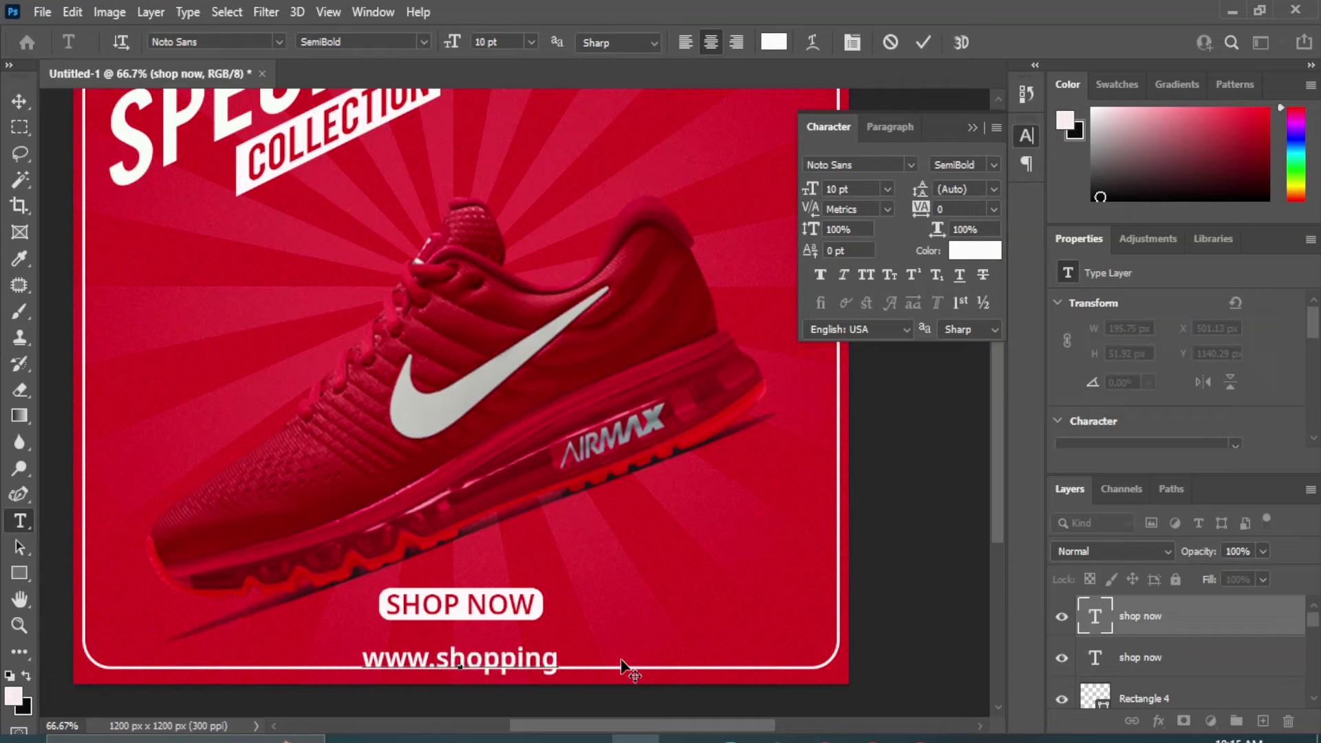
{"action": "type", "text": ".com"}
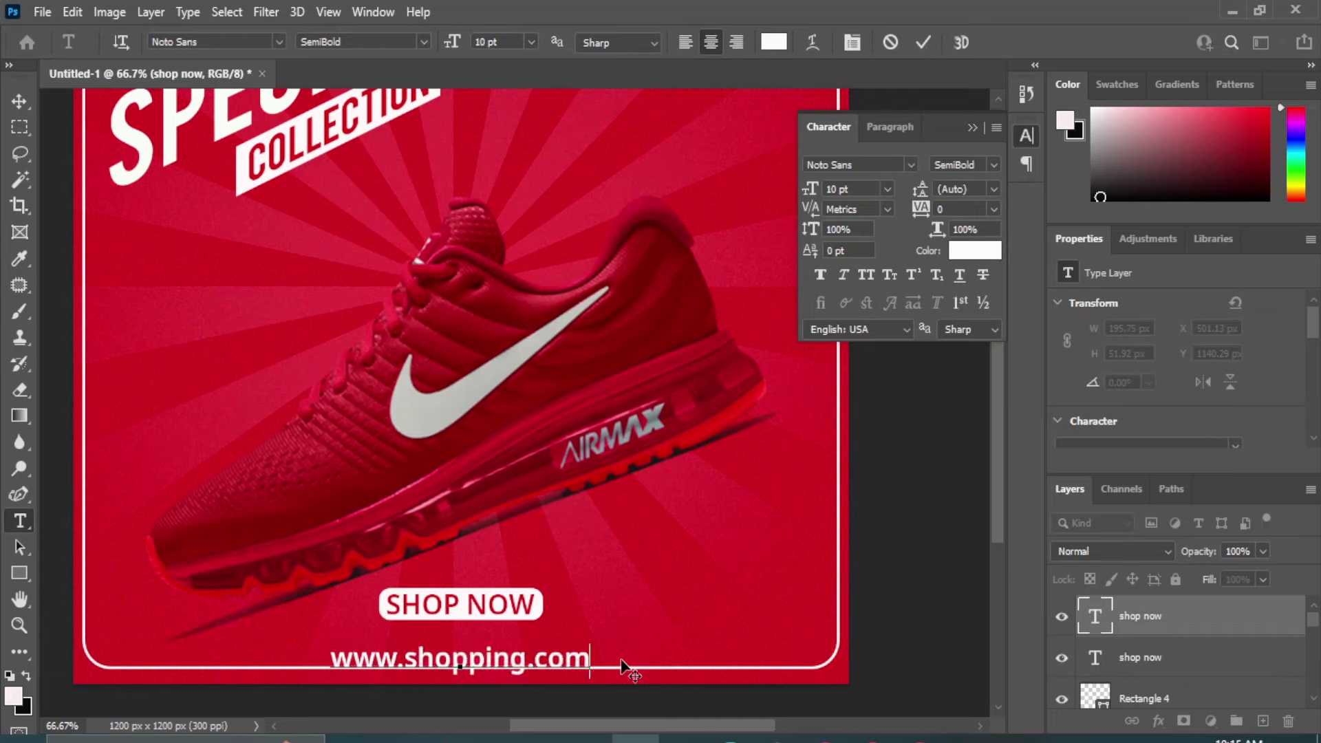
{"action": "left_click", "coordinate": [28, 102]}
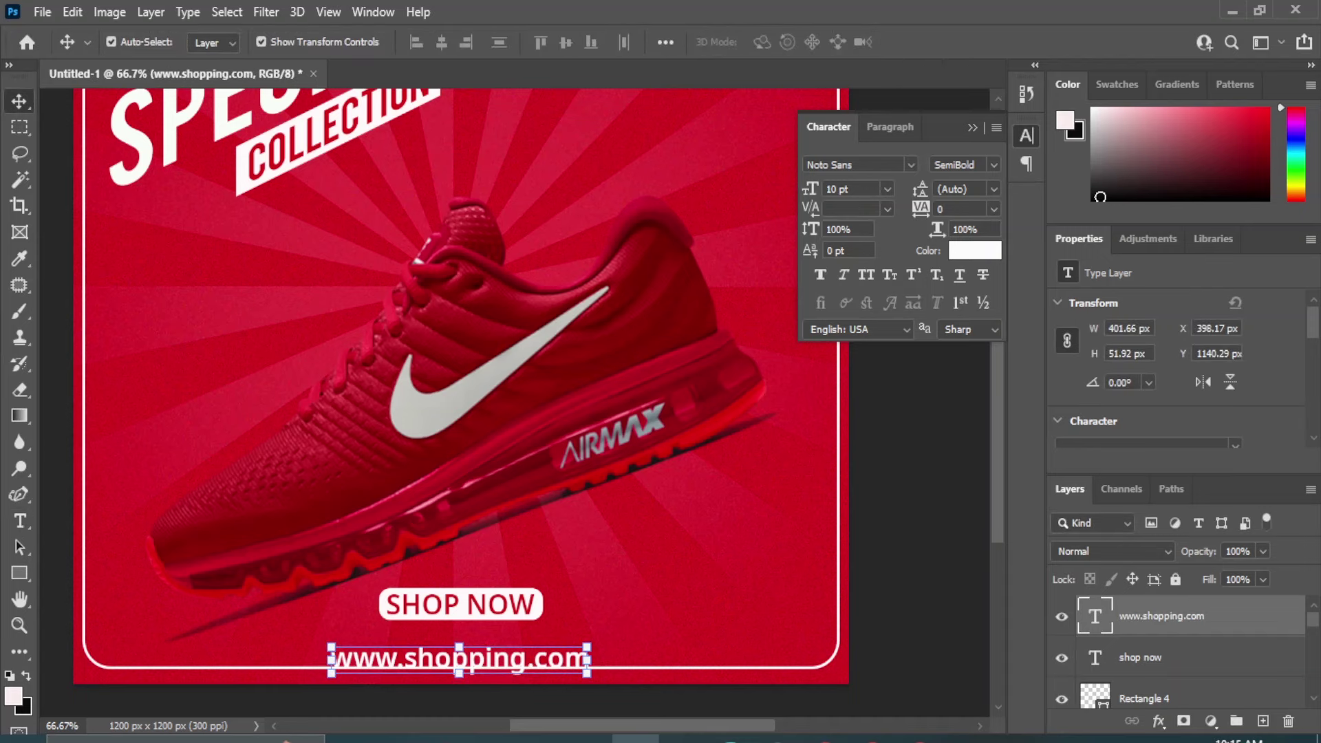
{"action": "left_click", "coordinate": [887, 188]}
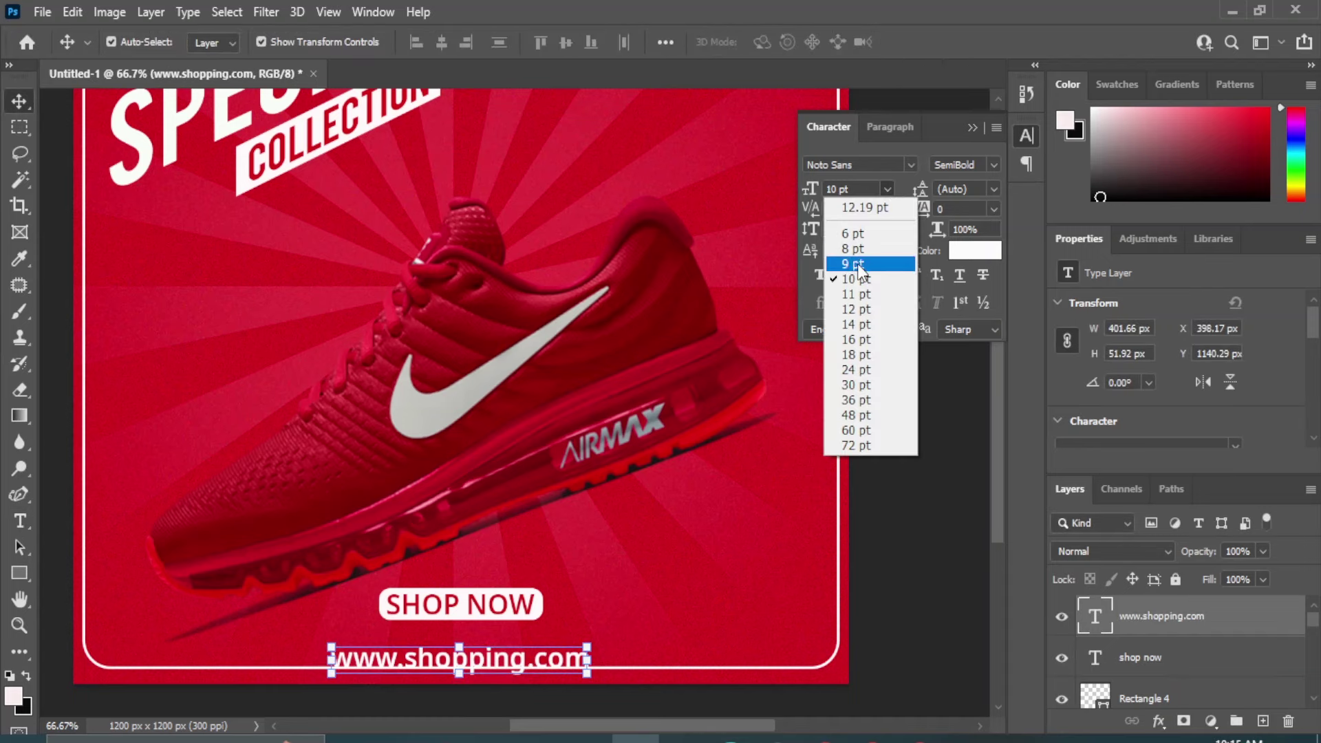
{"action": "left_click", "coordinate": [828, 246]}
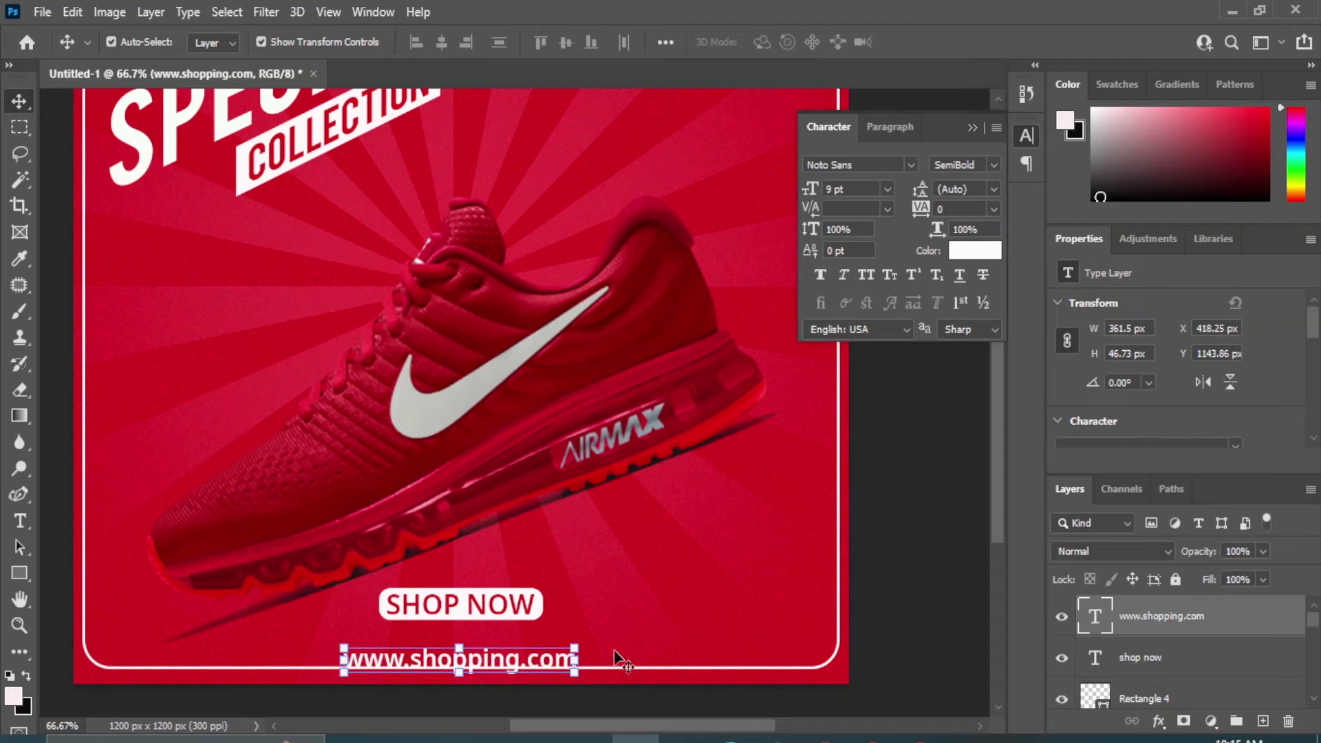
{"action": "key", "text": "Down"}
{"action": "key", "text": "Down"}
{"action": "key", "text": "Down"}
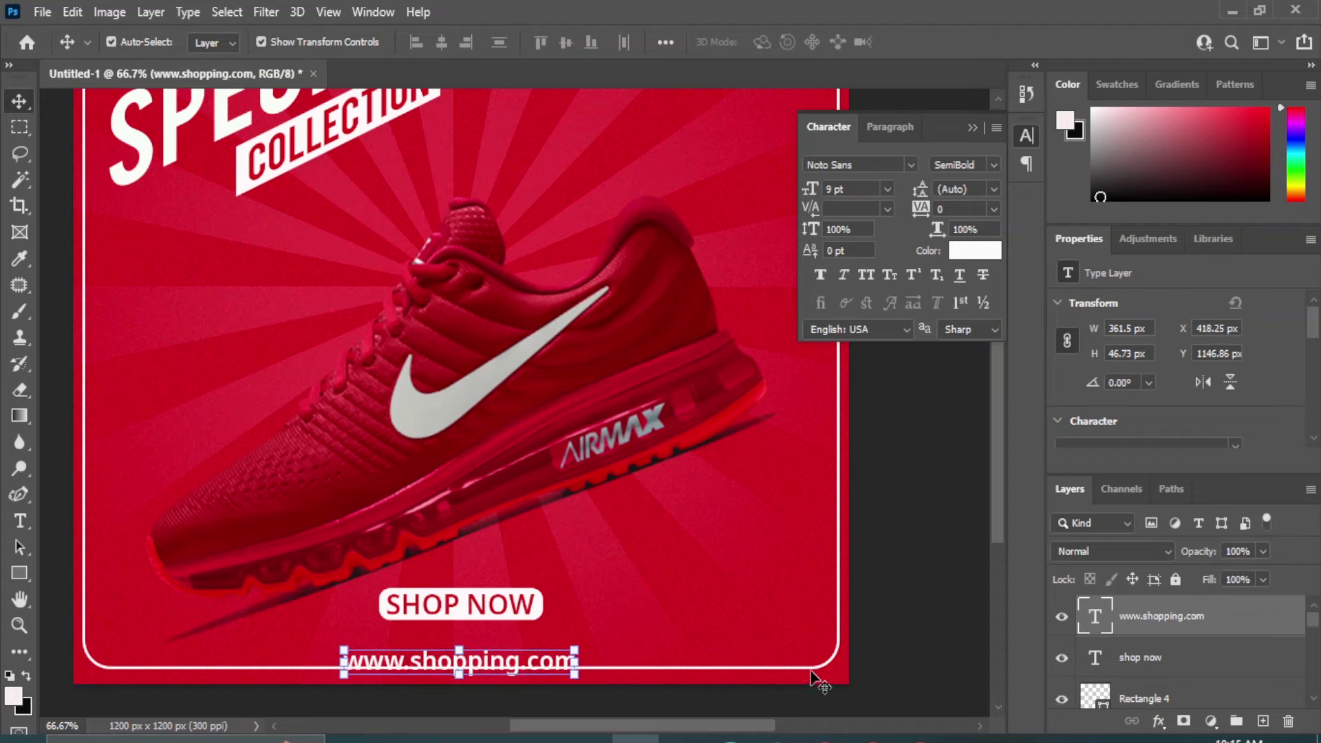
Centre the white border frame layer horizontally on the poster
{"action": "scroll", "coordinate": [1204, 626], "scroll_direction": "down", "scroll_amount": 1}
{"action": "scroll", "coordinate": [1204, 633], "scroll_direction": "down", "scroll_amount": 2}
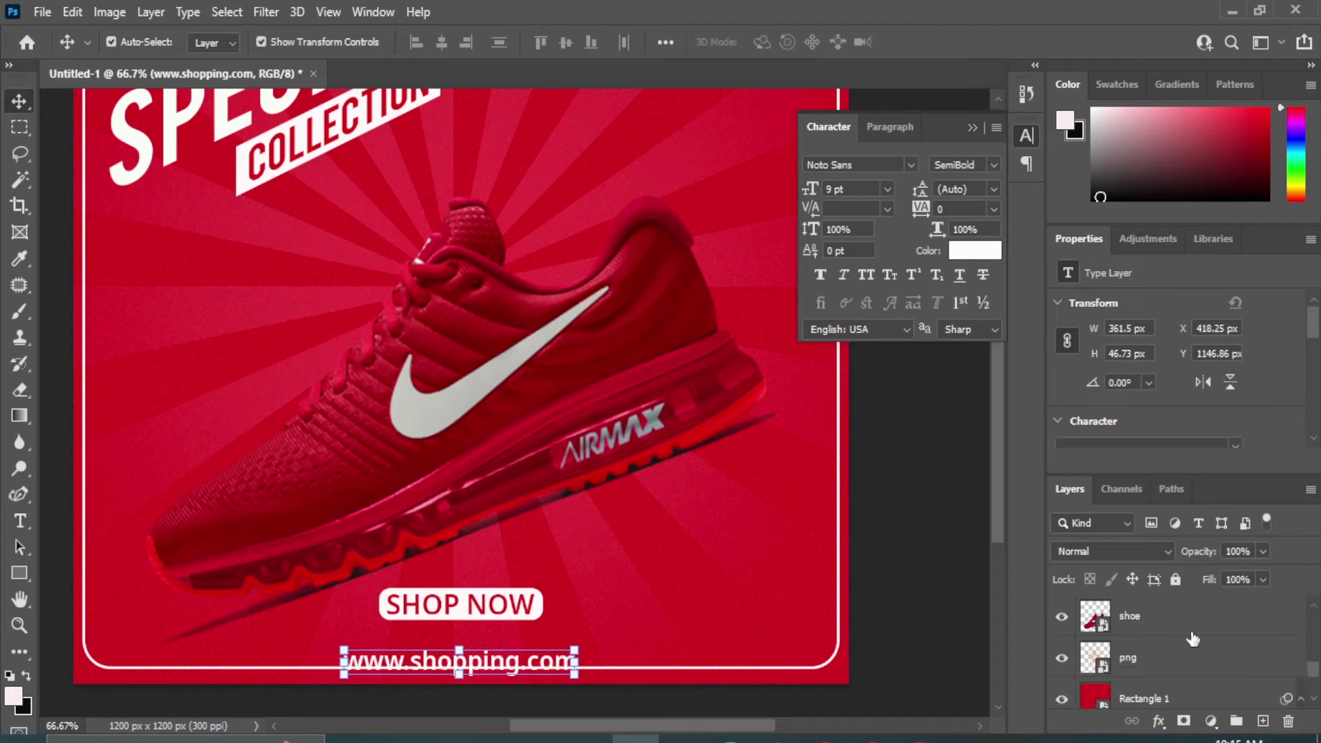
{"action": "scroll", "coordinate": [1204, 639], "scroll_direction": "down", "scroll_amount": 1}
{"action": "scroll", "coordinate": [1203, 641], "scroll_direction": "up", "scroll_amount": 2}
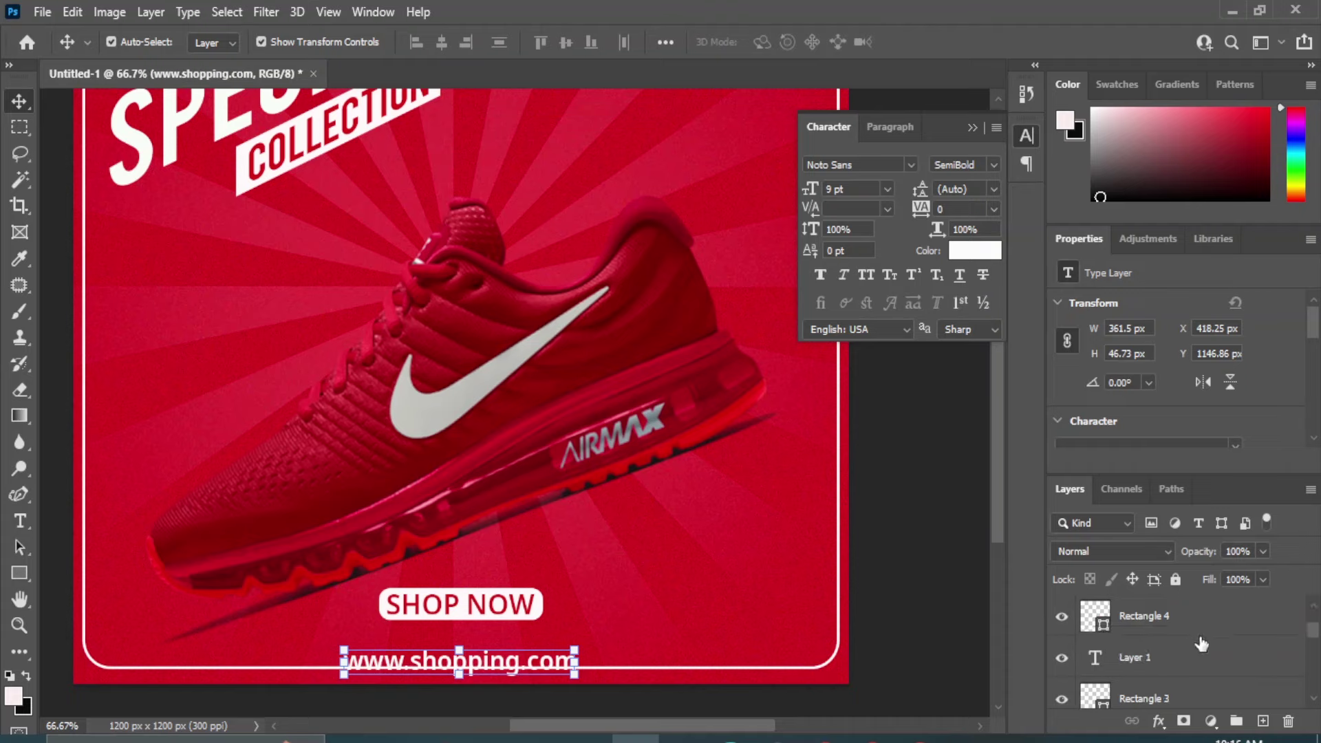
{"action": "left_click", "coordinate": [1135, 700]}
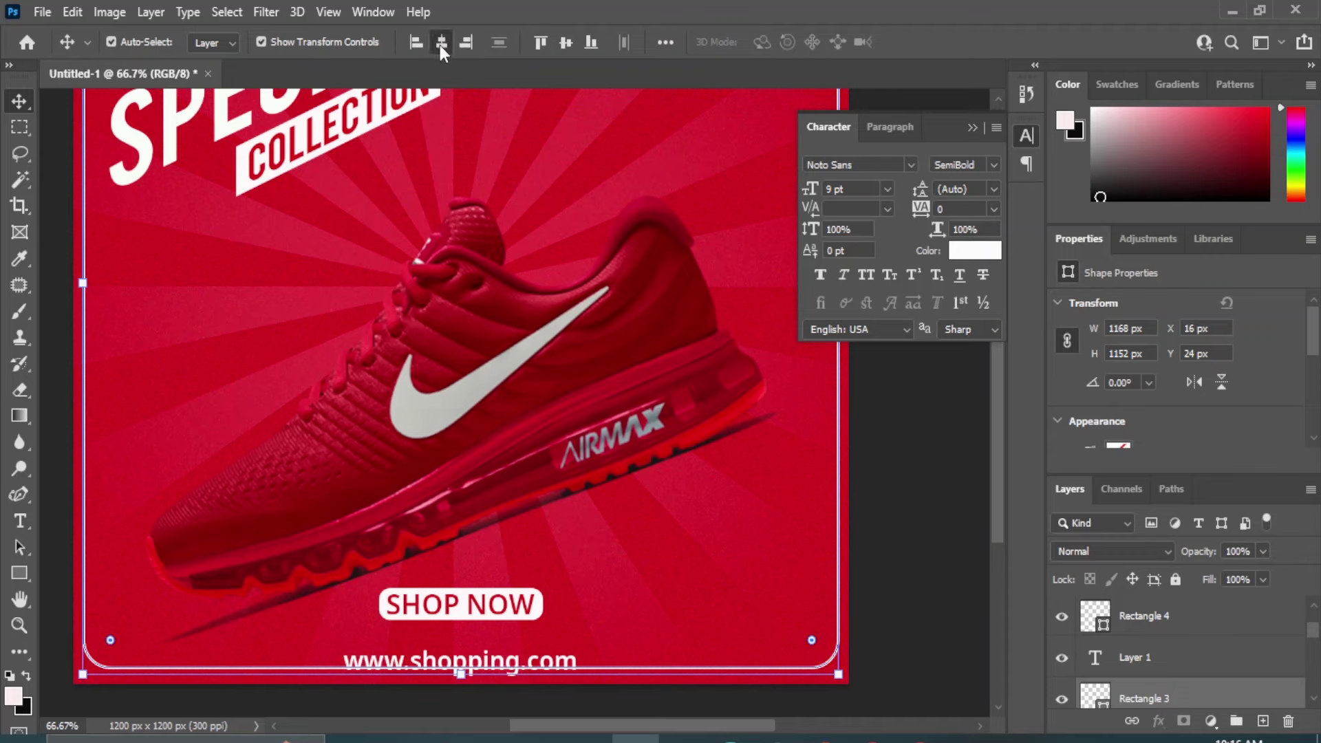
{"action": "left_click", "coordinate": [815, 560]}
{"action": "left_click", "coordinate": [841, 540]}
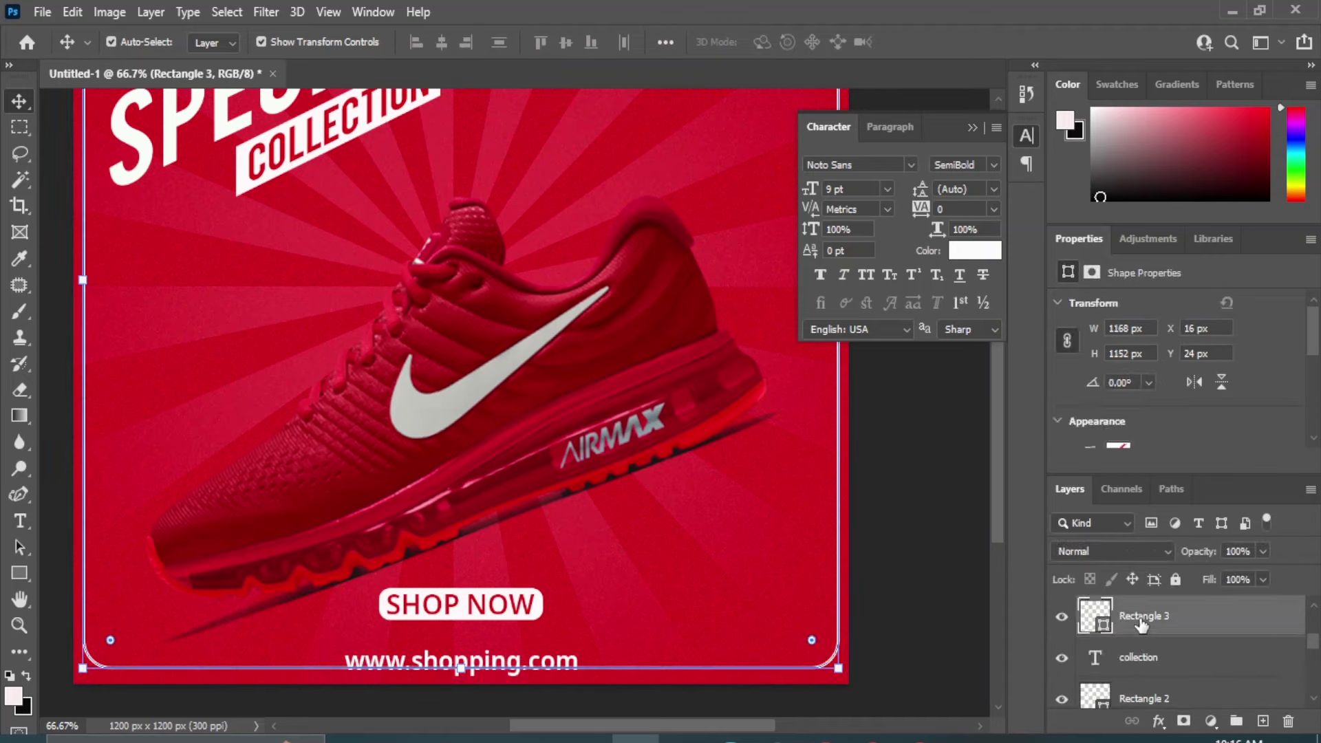
{"action": "right_click", "coordinate": [1141, 624]}
{"action": "left_click", "coordinate": [943, 312]}
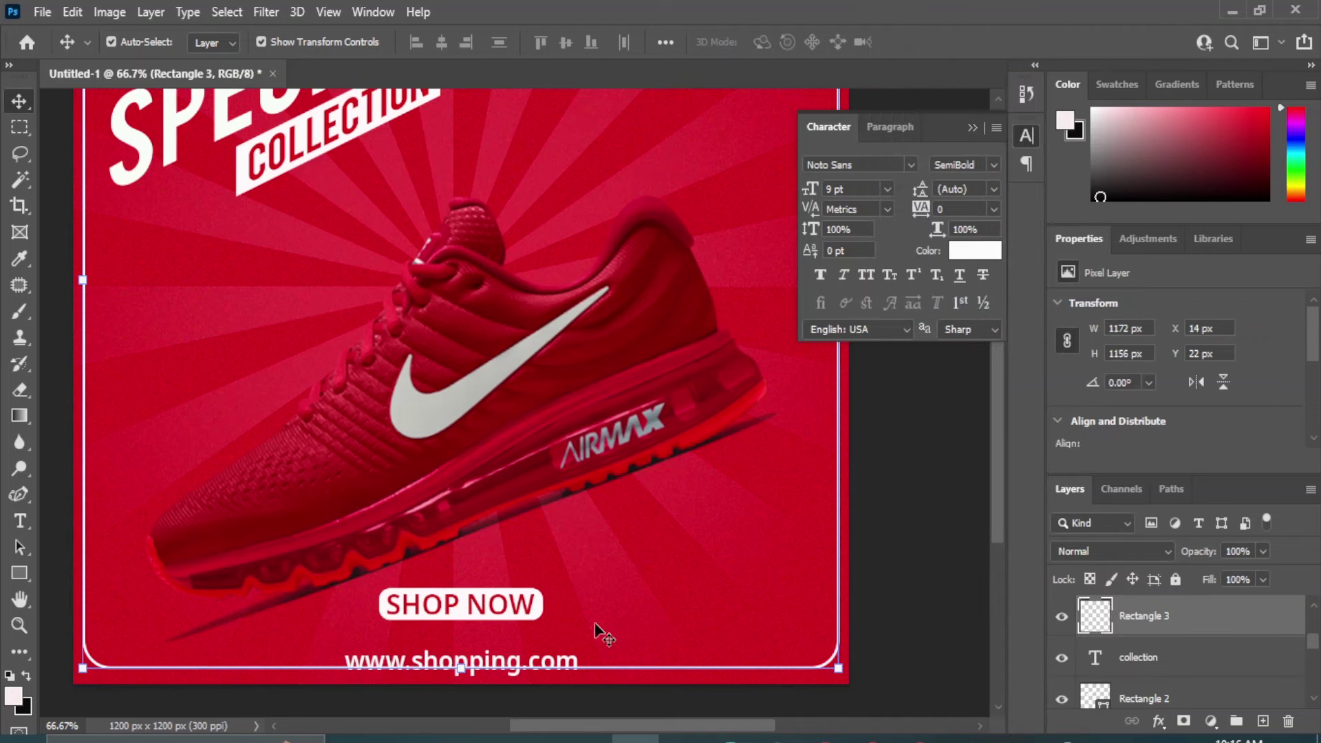
{"action": "right_click", "coordinate": [19, 390]}
{"action": "left_click", "coordinate": [90, 388]}
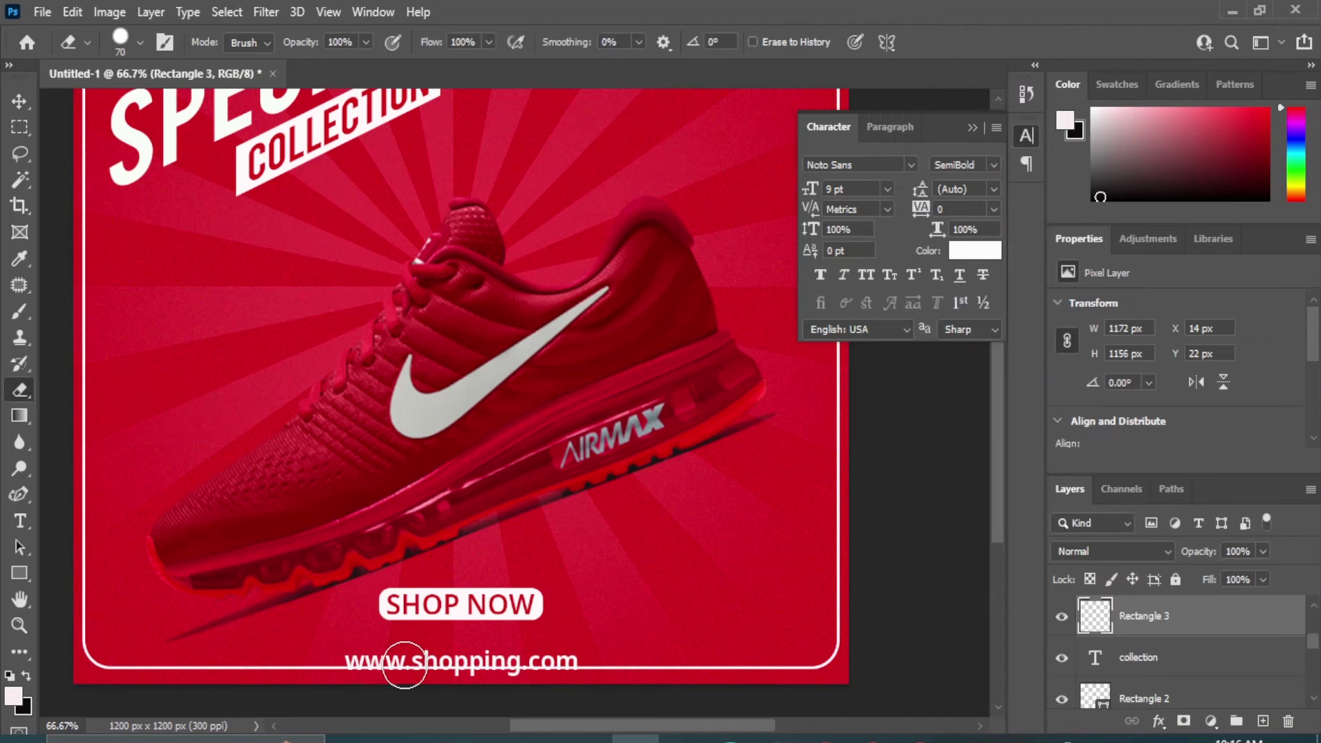
{"action": "left_click_drag", "start_coordinate": [405, 666], "coordinate": [368, 660]}
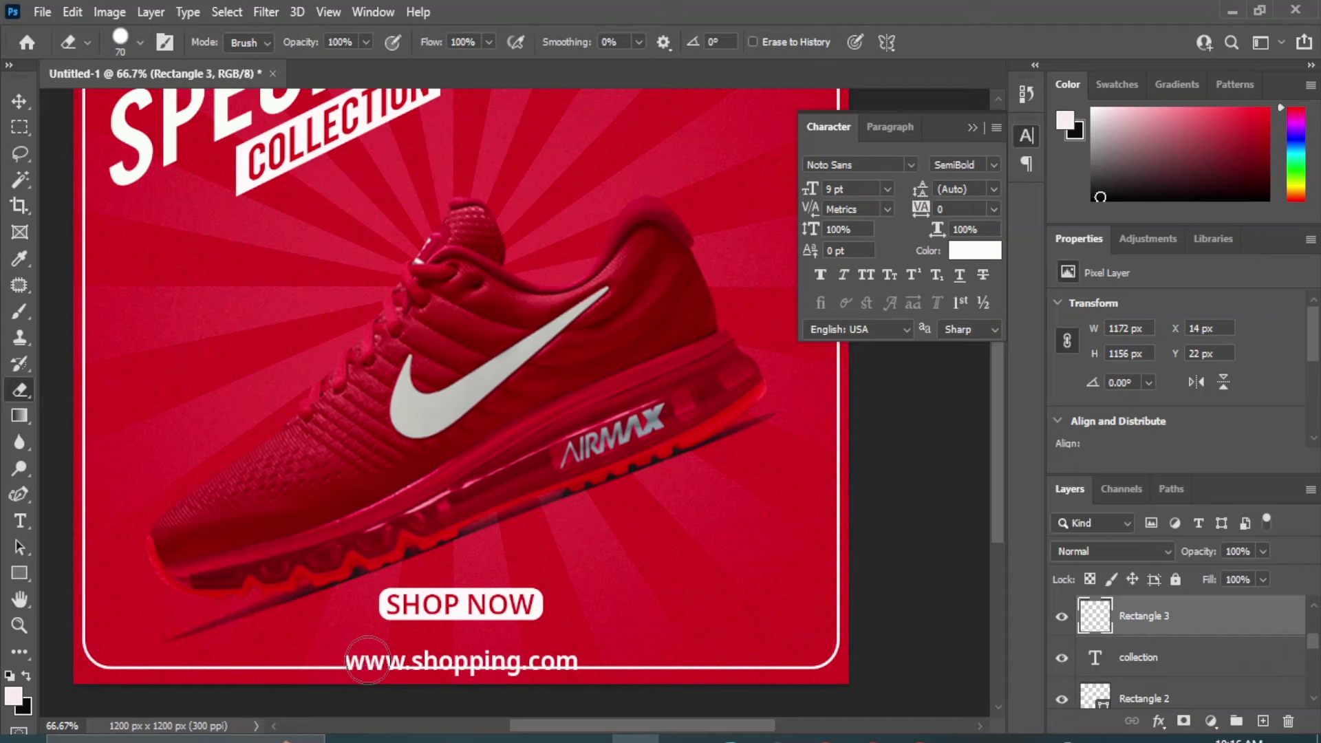
{"action": "left_click_drag", "start_coordinate": [367, 657], "coordinate": [557, 662]}
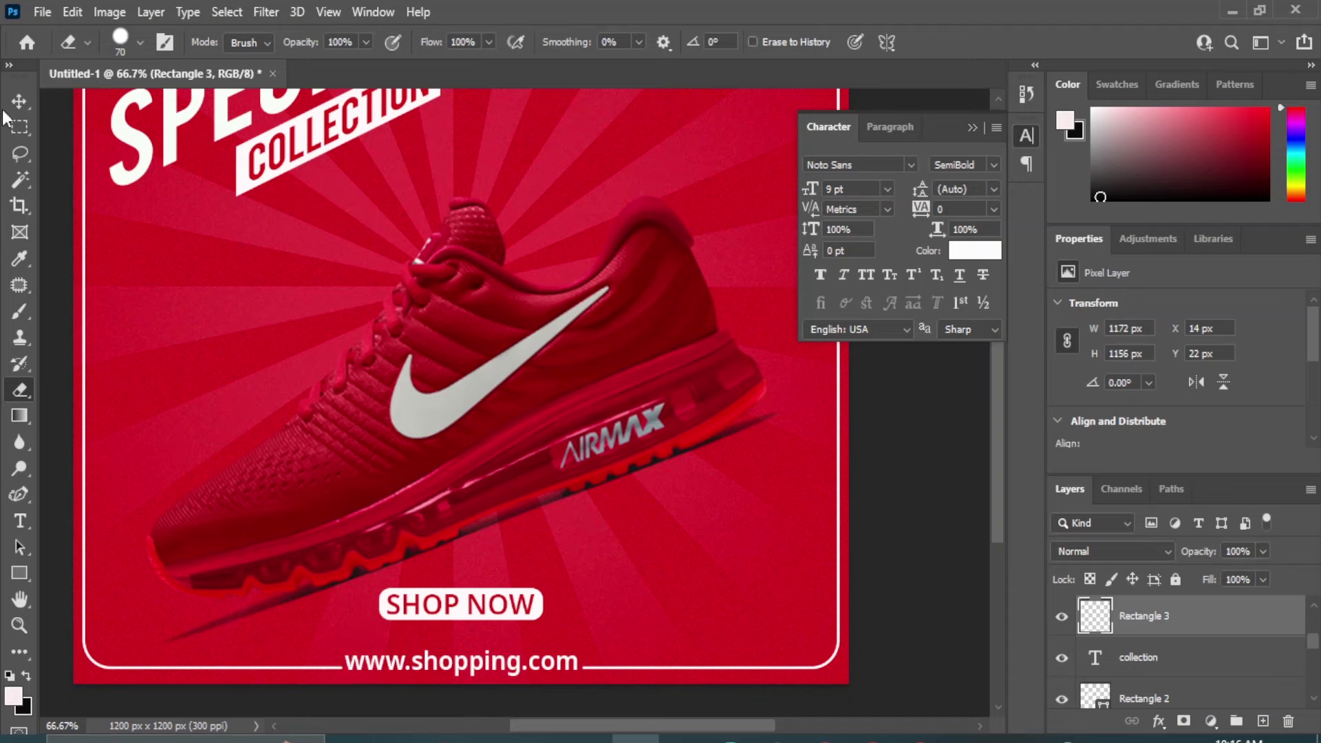
{"action": "key", "text": "v"}
{"action": "left_click", "coordinate": [914, 507]}
{"action": "key", "text": "ctrl+minus"}
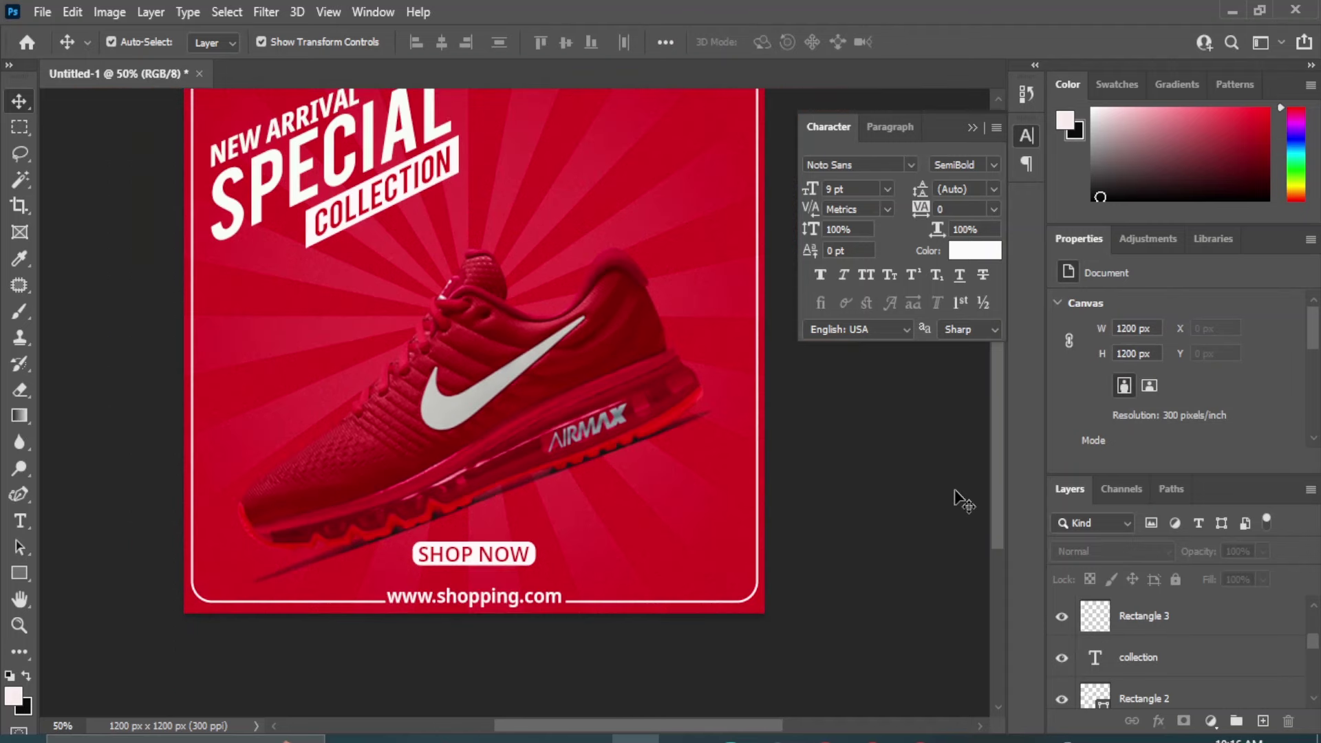
{"action": "left_click_drag", "start_coordinate": [602, 383], "coordinate": [605, 375]}
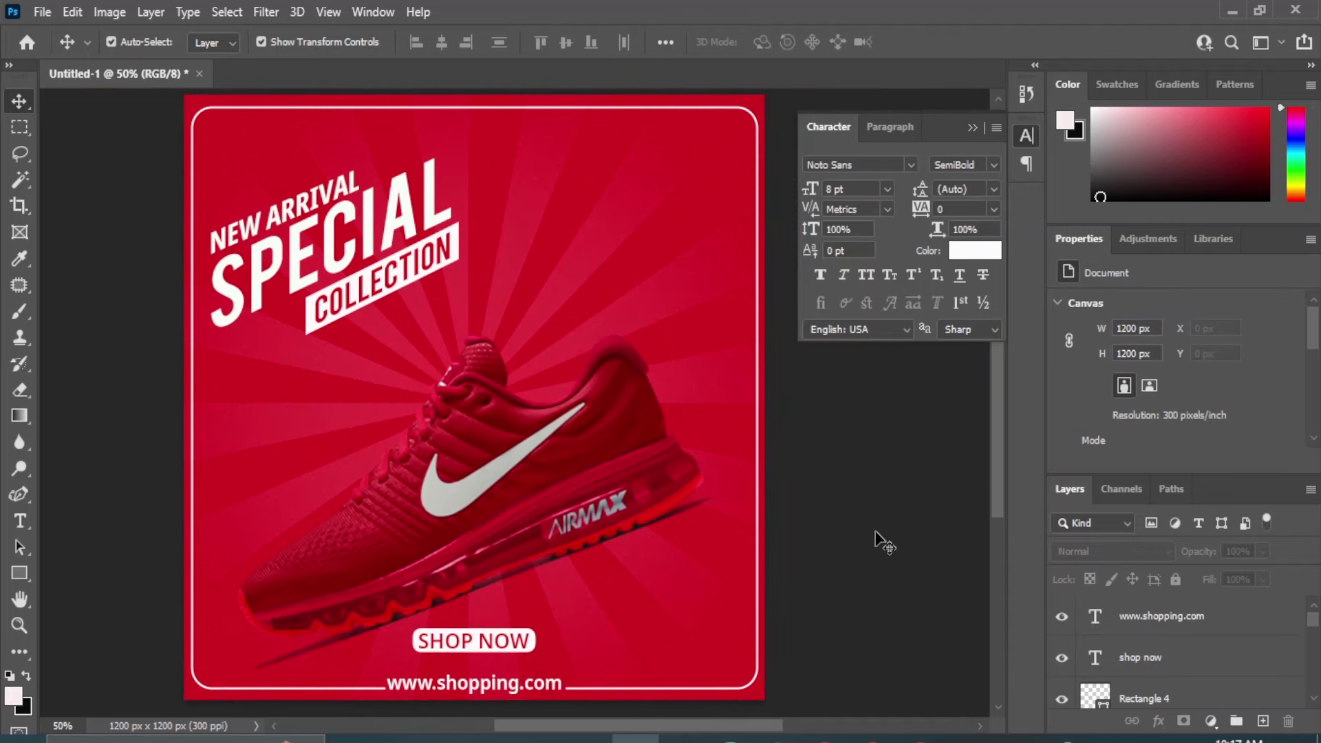
{"action": "left_click", "coordinate": [1147, 659]}
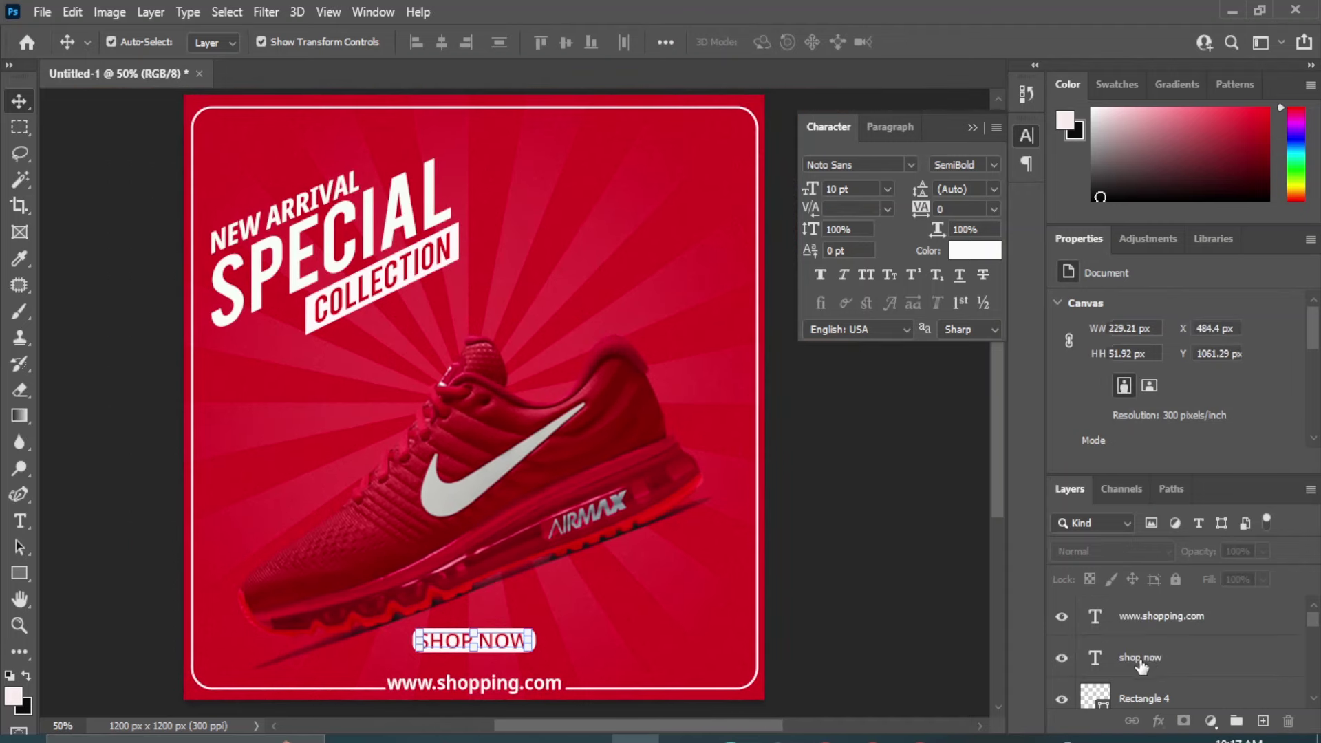
{"action": "left_click", "coordinate": [1134, 701], "text": "shift"}
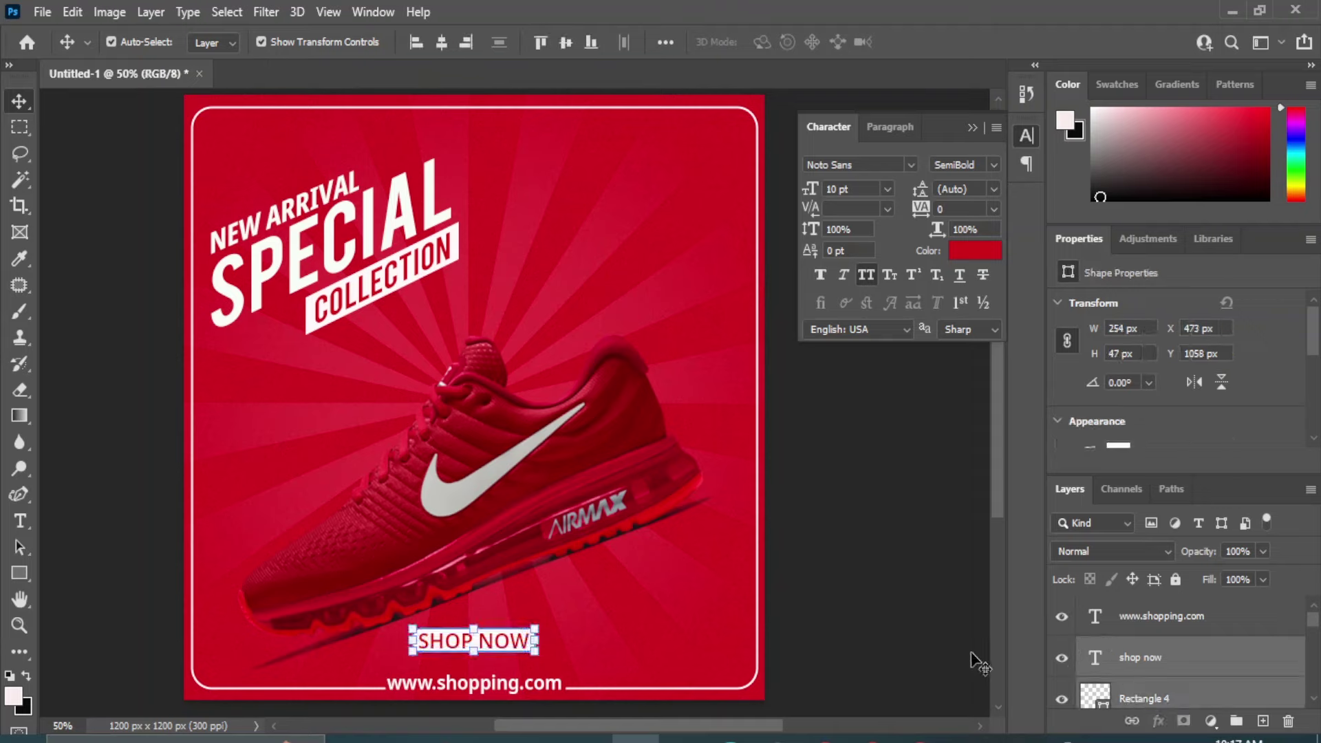
{"action": "left_click", "coordinate": [883, 558]}
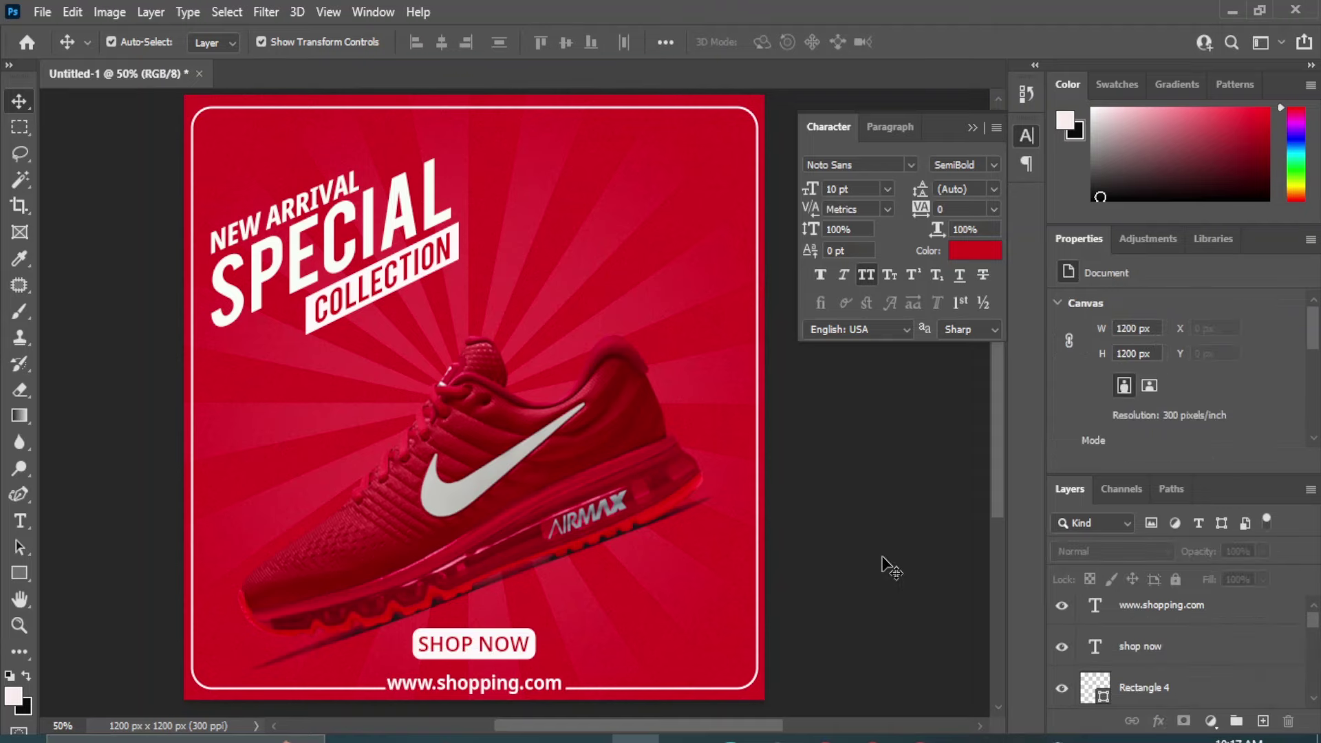
{"action": "left_click", "coordinate": [483, 642]}
Give the SHOP NOW button box a drop shadow with 13 px size
{"action": "left_click", "coordinate": [1160, 721]}
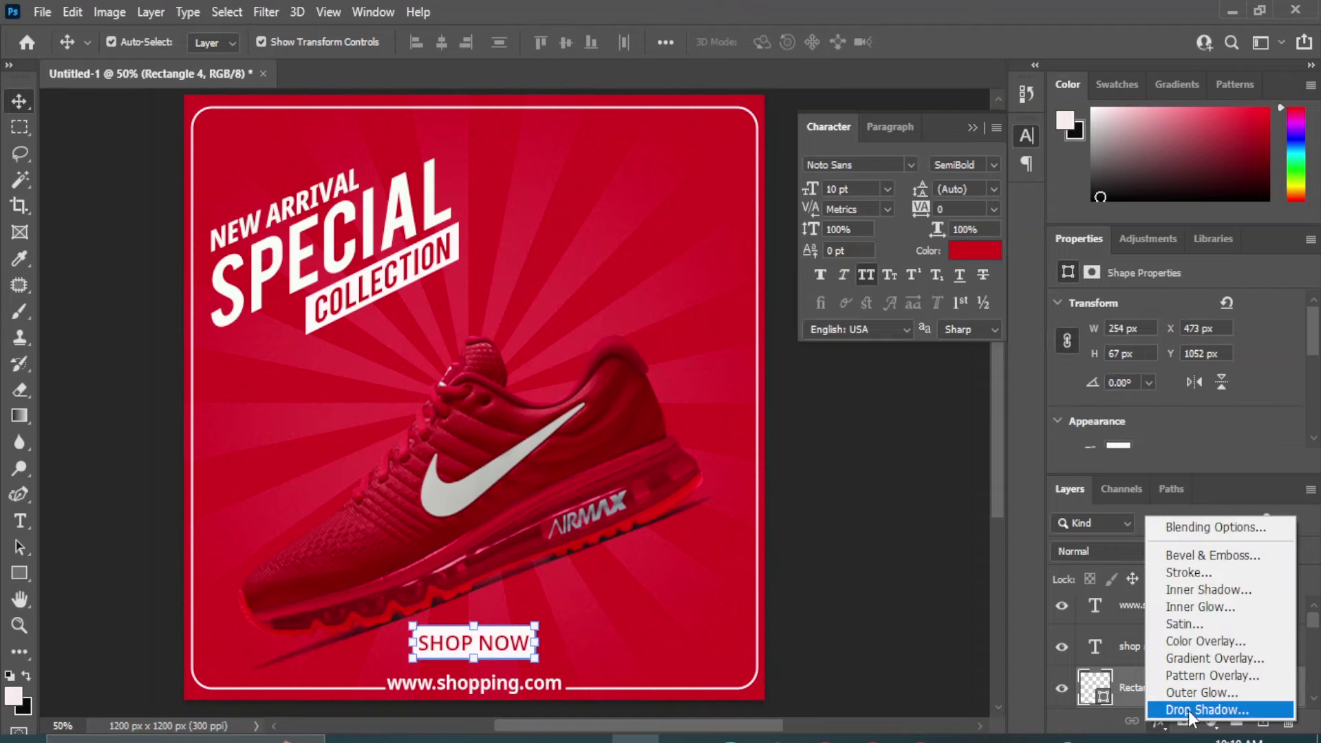
{"action": "left_click", "coordinate": [1215, 527]}
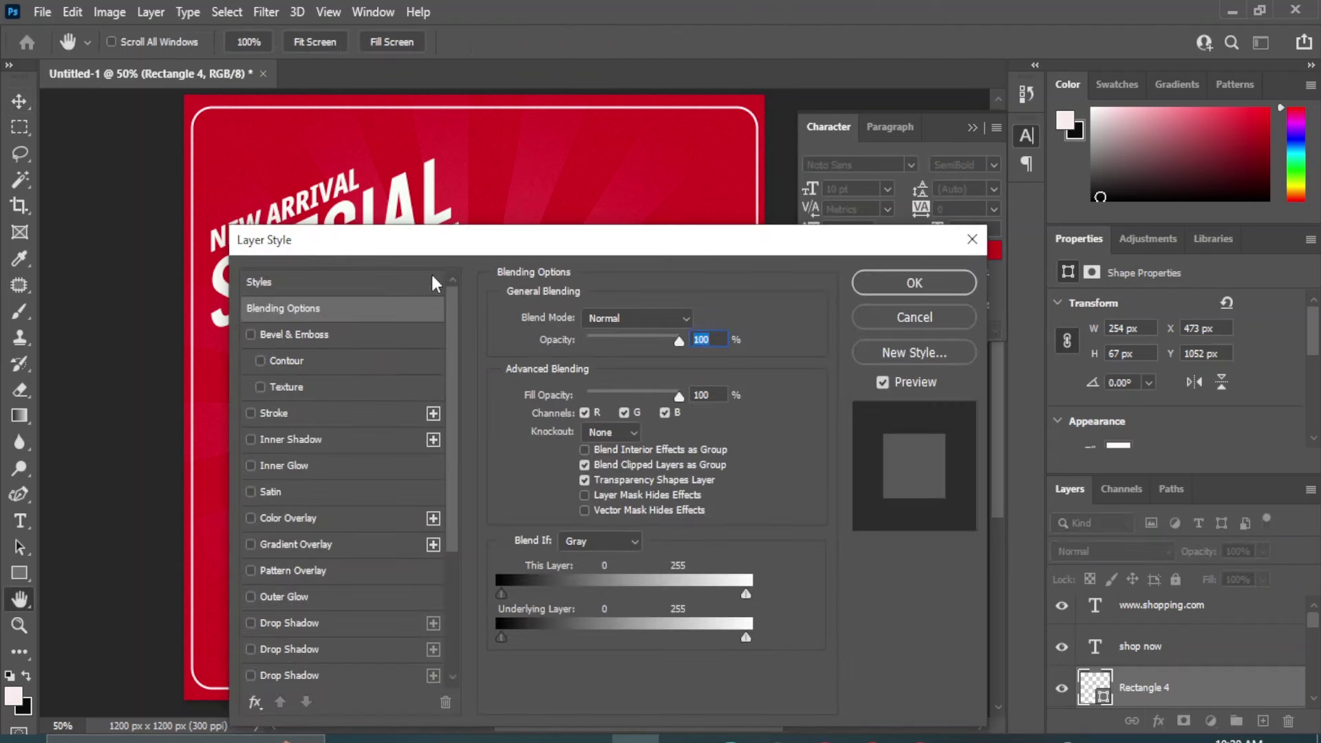
{"action": "left_click_drag", "start_coordinate": [387, 241], "coordinate": [733, 229]}
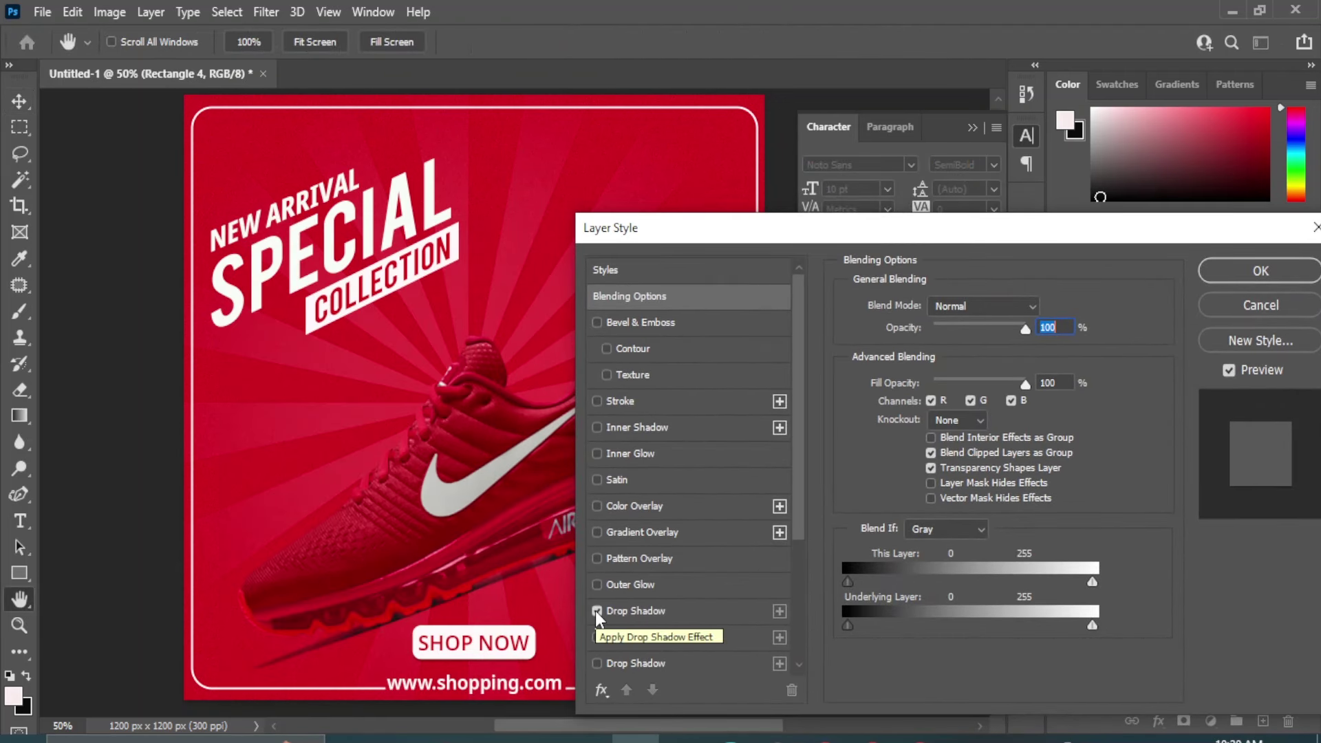
{"action": "left_click", "coordinate": [703, 610]}
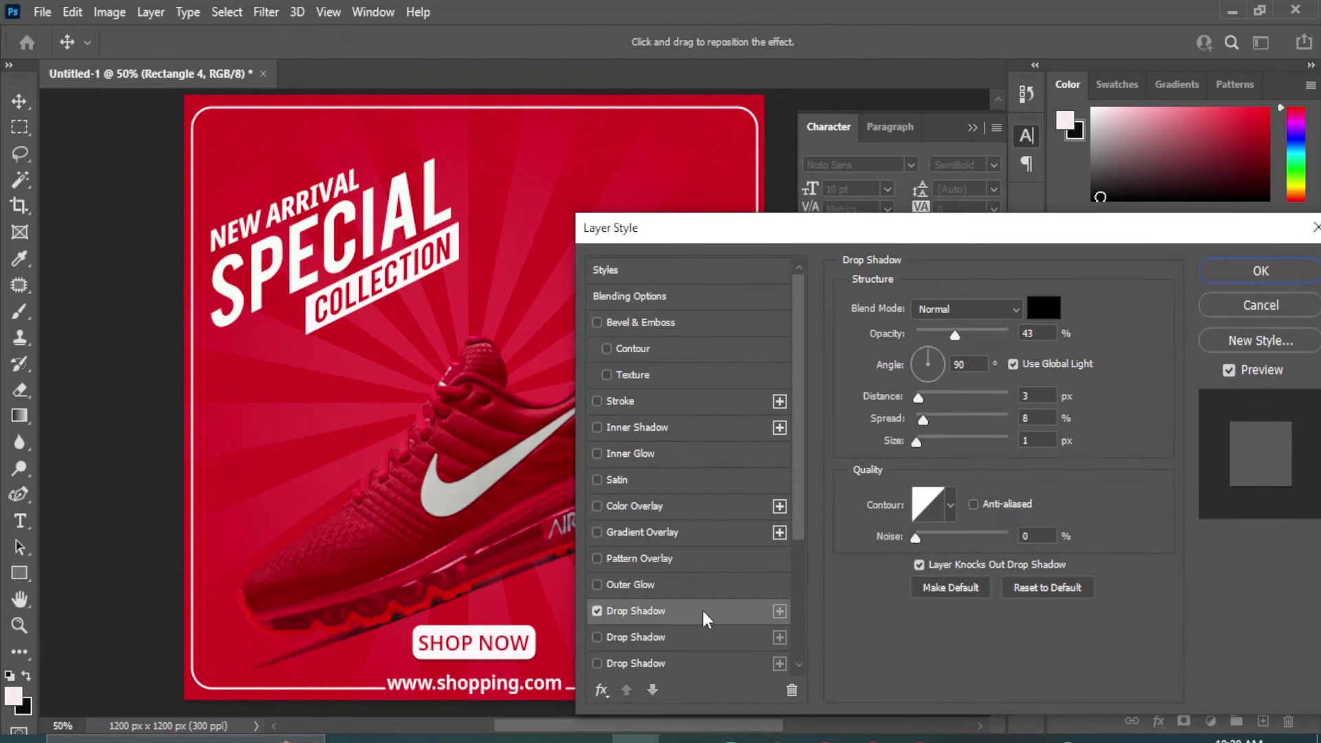
{"action": "left_click", "coordinate": [922, 440]}
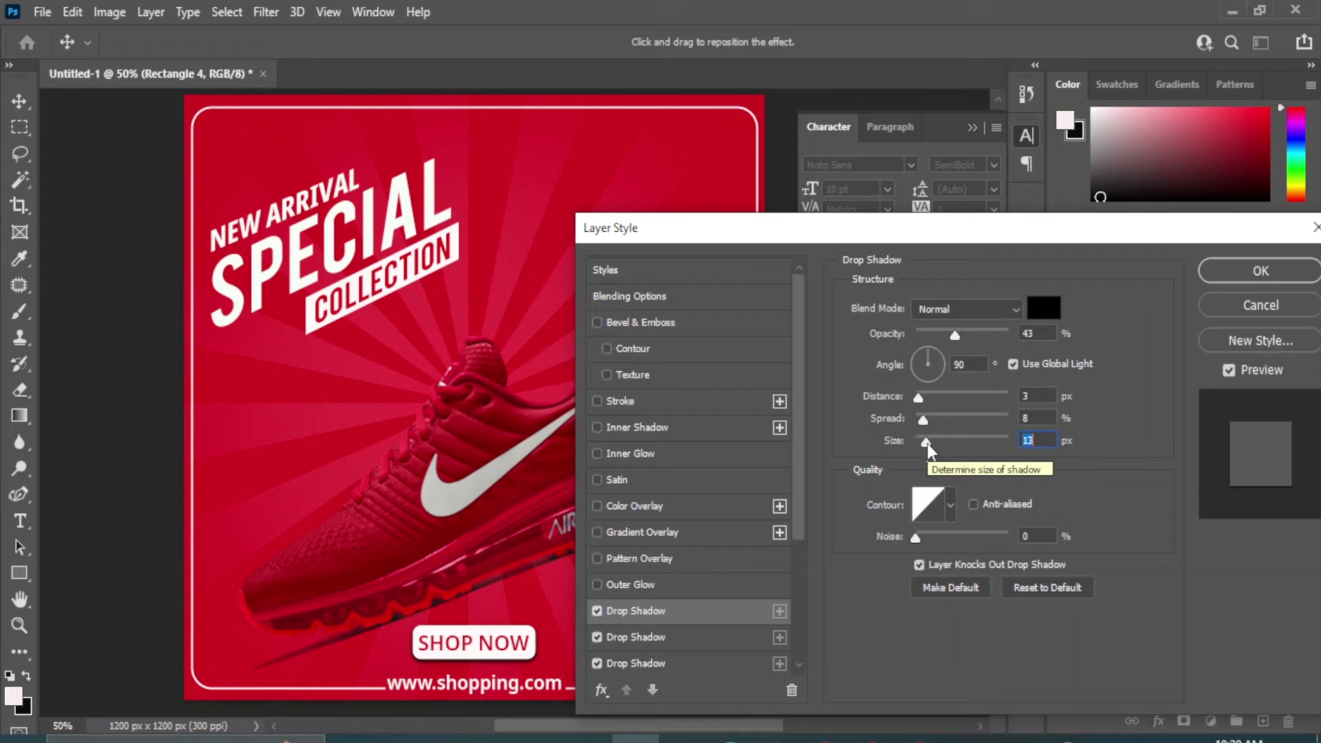
{"action": "left_click", "coordinate": [926, 441]}
{"action": "left_click_drag", "start_coordinate": [809, 234], "coordinate": [469, 241]}
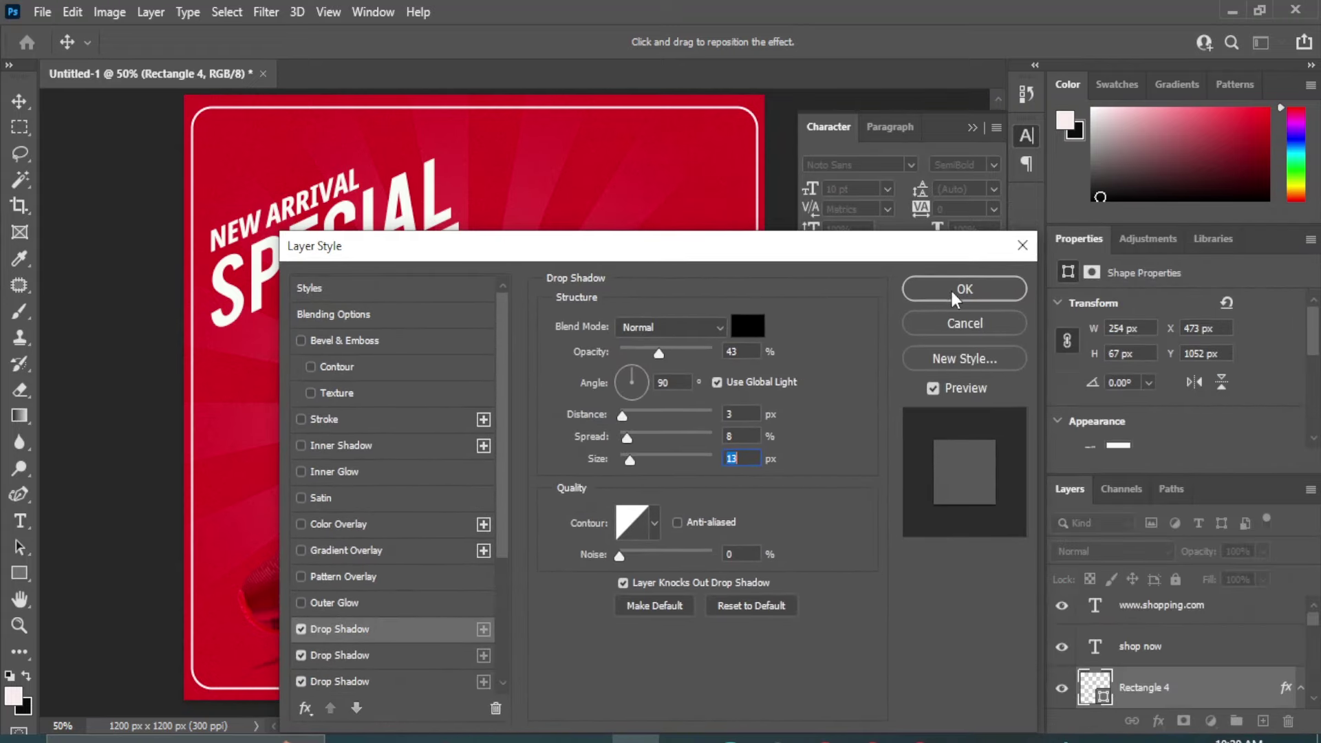
{"action": "left_click", "coordinate": [948, 272]}
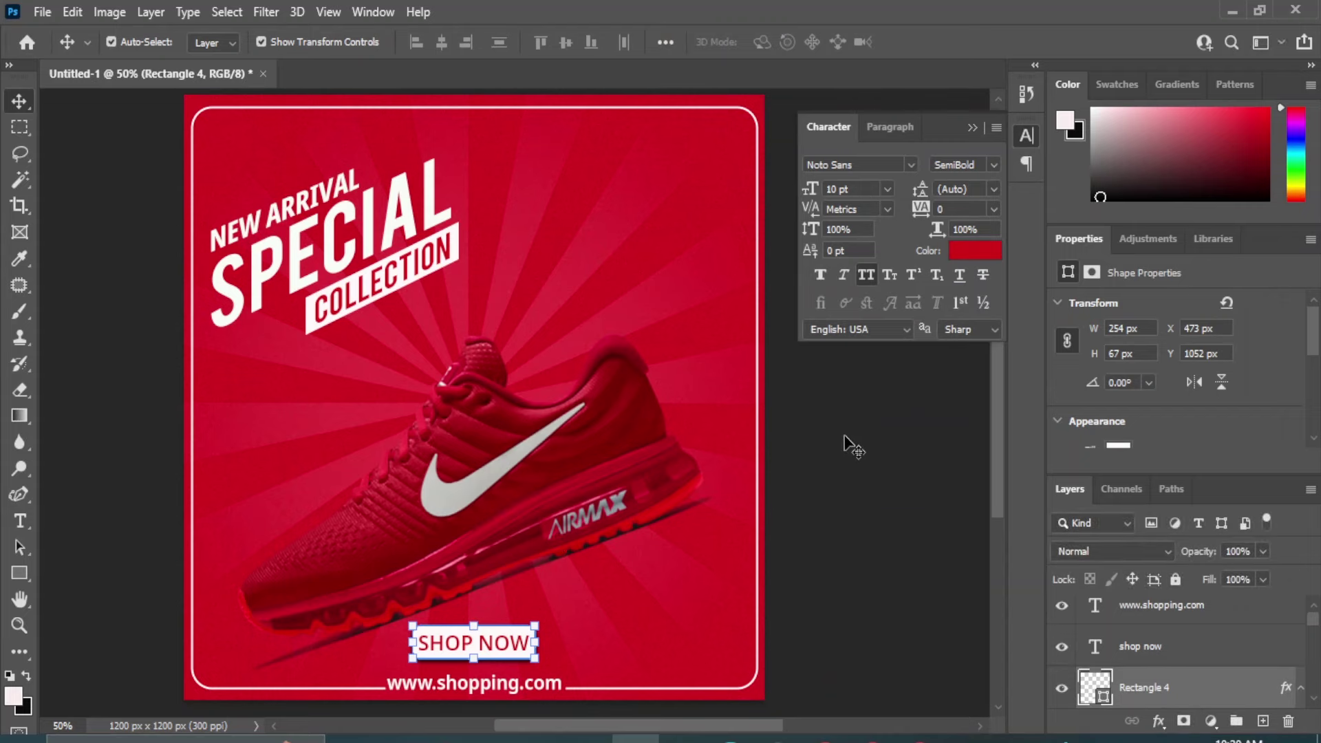
Add three stacked drop shadows to the COLLECTION banner shape
{"action": "left_click", "coordinate": [451, 230]}
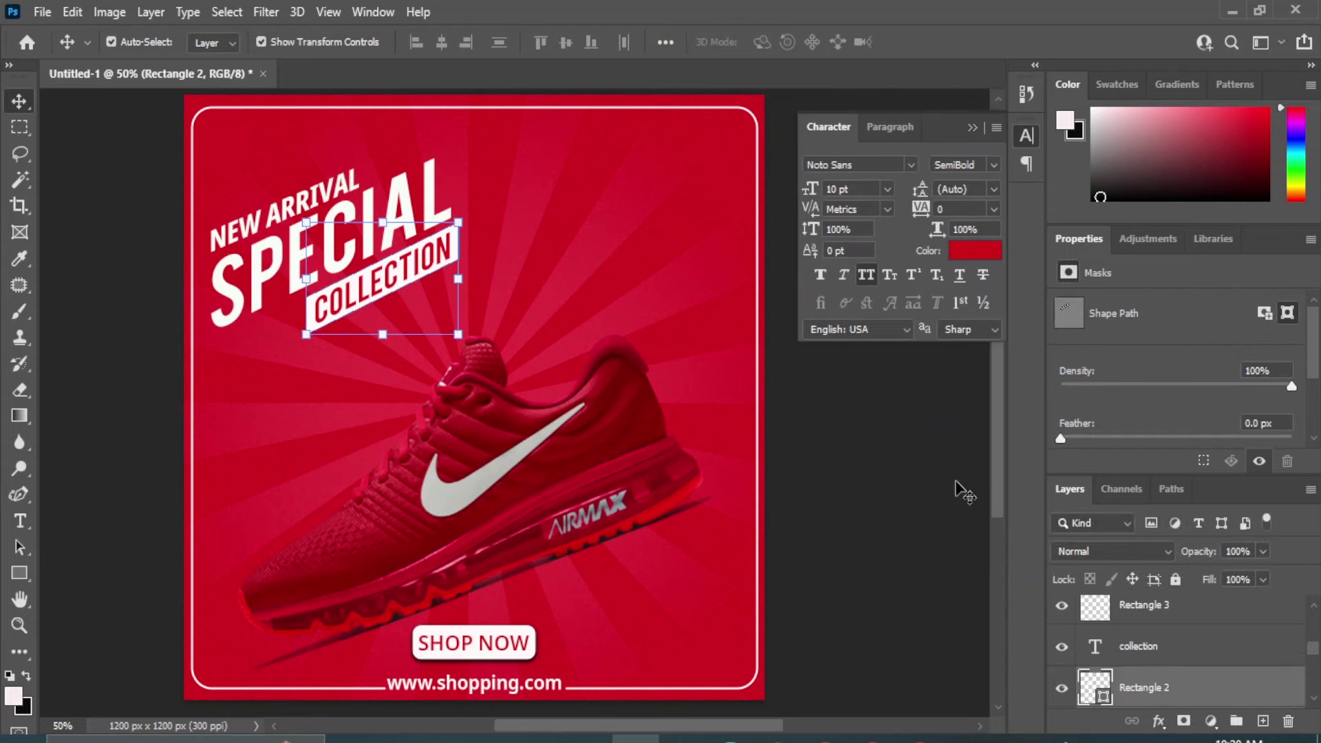
{"action": "left_click", "coordinate": [1159, 722]}
{"action": "left_click", "coordinate": [1196, 707]}
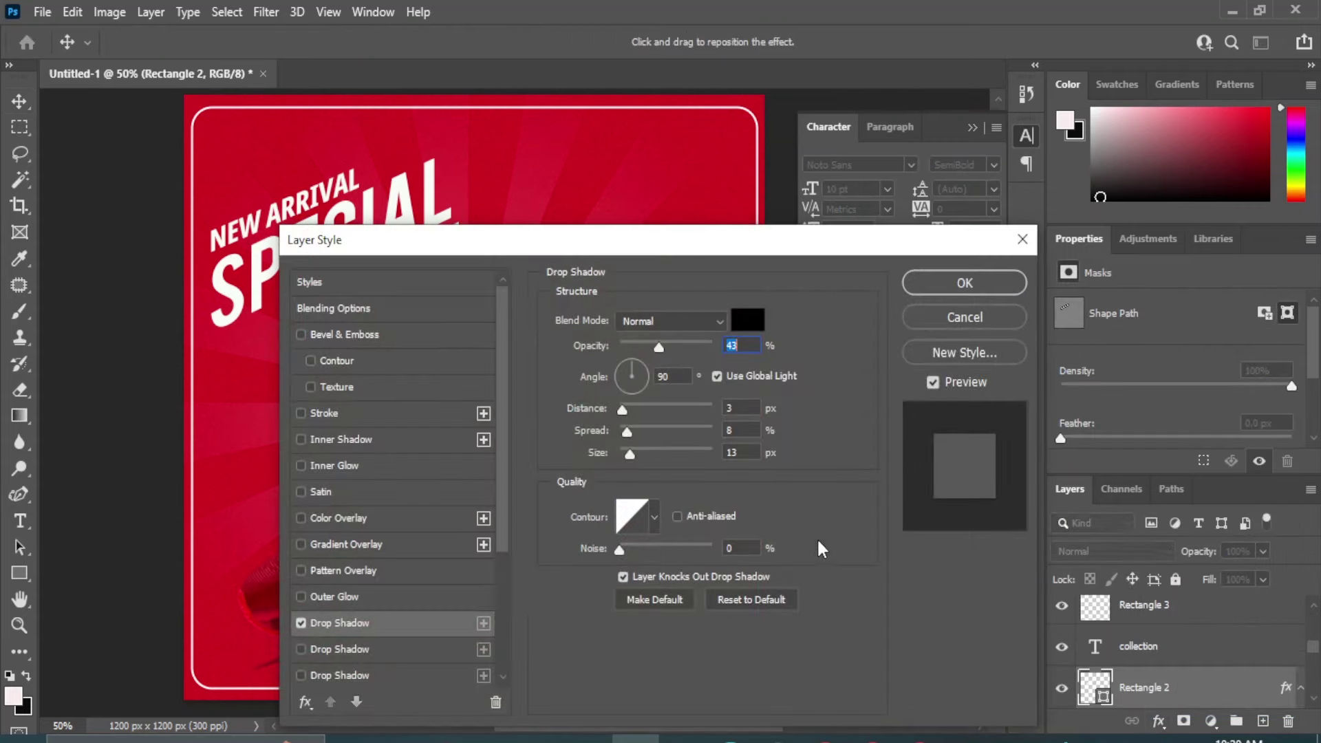
{"action": "mouse_move", "coordinate": [429, 248]}
{"action": "left_mouse_down"}
{"action": "mouse_move", "coordinate": [734, 224]}
{"action": "mouse_move", "coordinate": [782, 245]}
{"action": "left_mouse_up"}
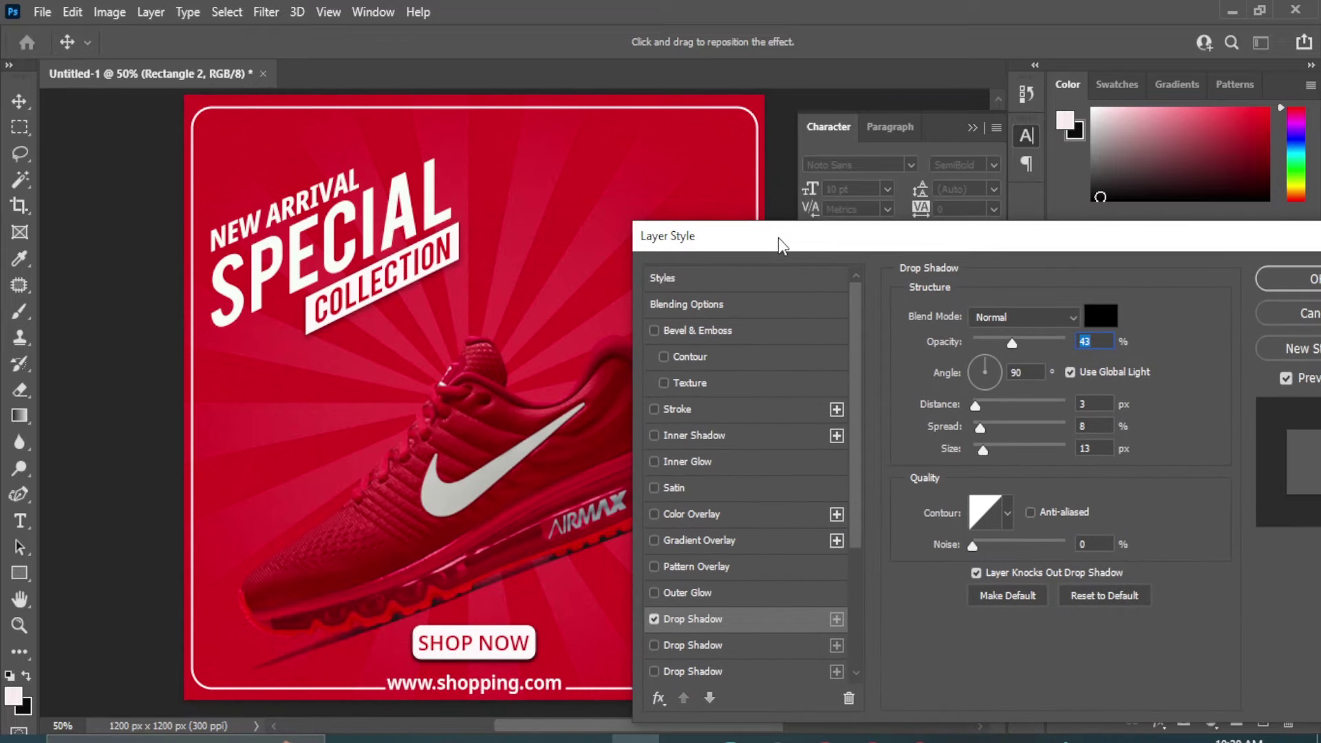
{"action": "left_click", "coordinate": [654, 646]}
{"action": "left_click", "coordinate": [654, 672]}
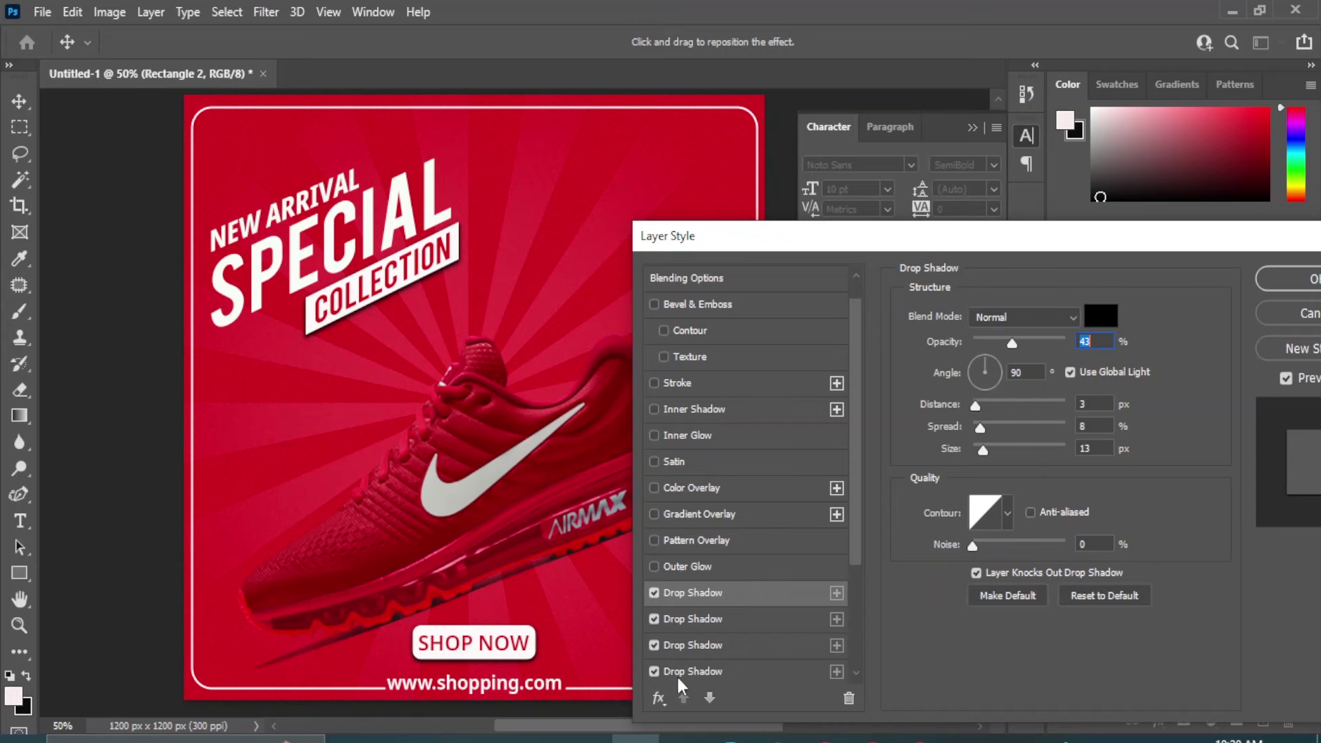
{"action": "left_click_drag", "start_coordinate": [809, 245], "coordinate": [362, 314]}
{"action": "left_click", "coordinate": [892, 360]}
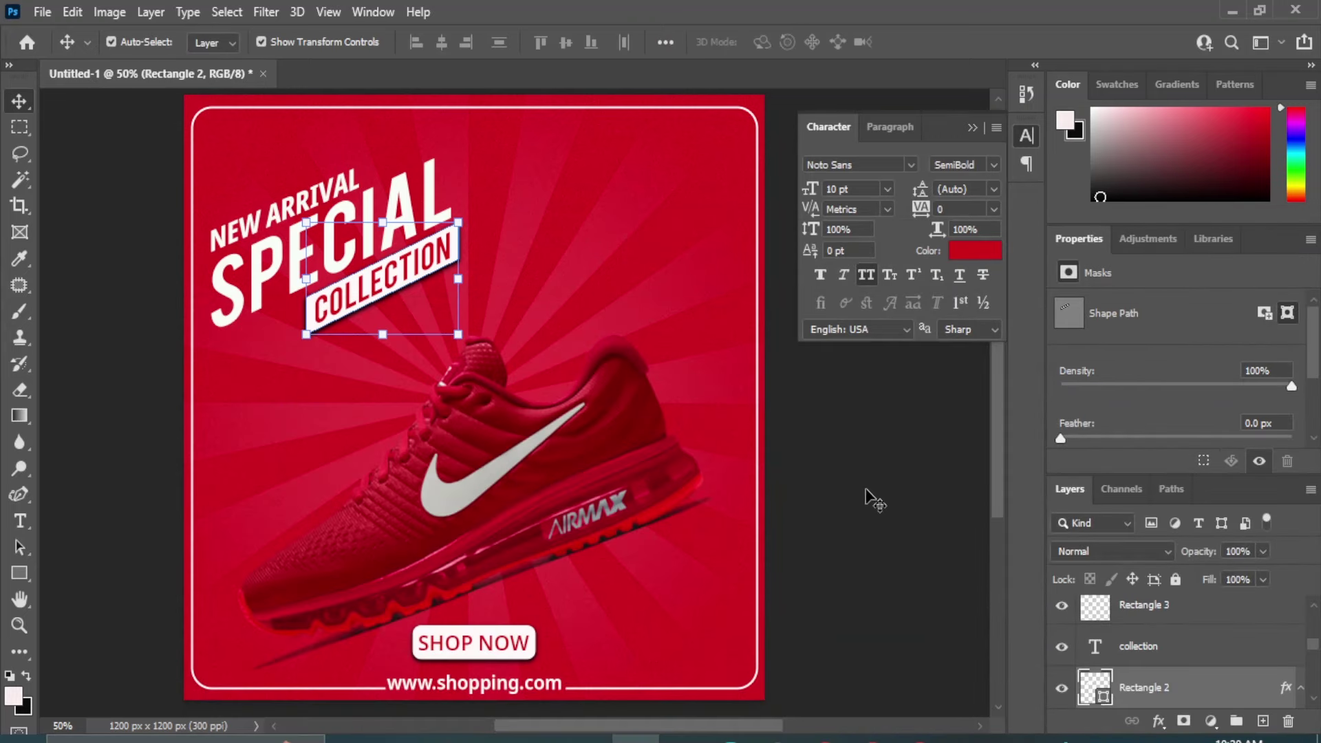
Add a white '20' text layer to the left of the shoe
{"action": "left_click", "coordinate": [19, 521]}
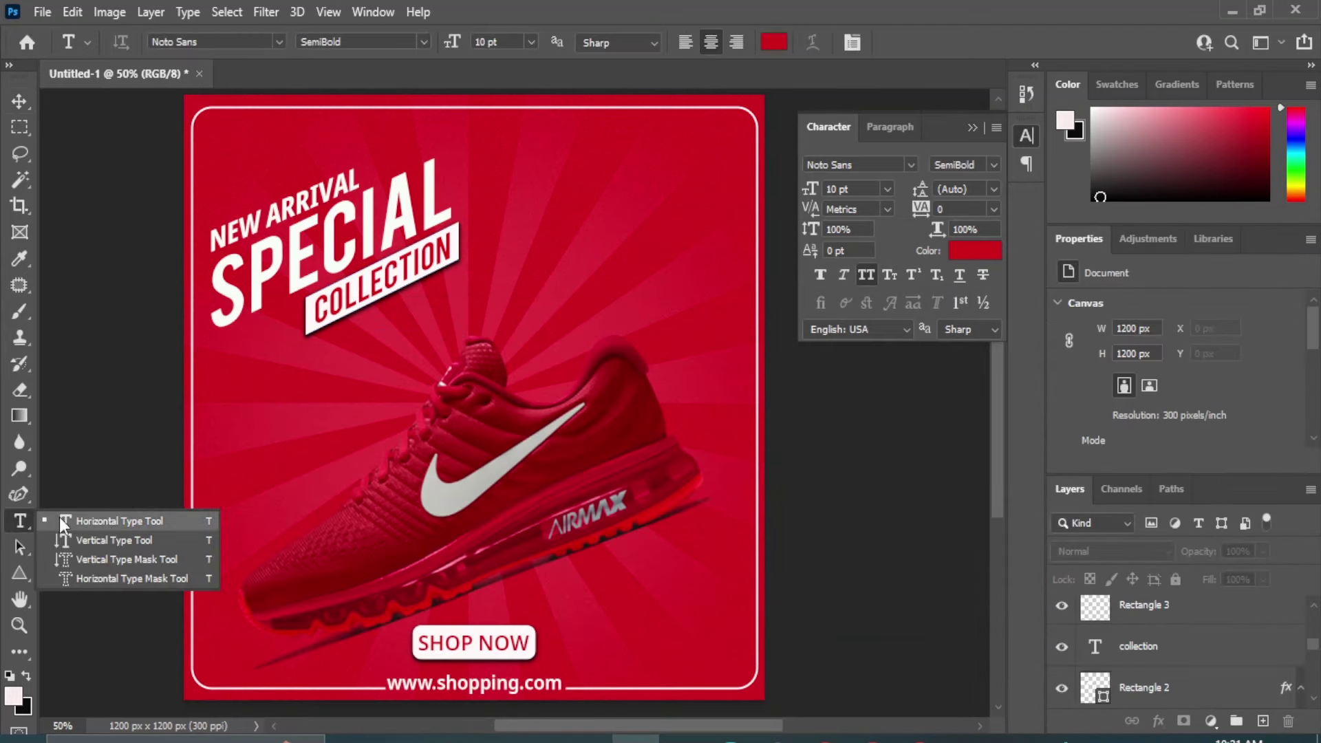
{"action": "left_click", "coordinate": [265, 448]}
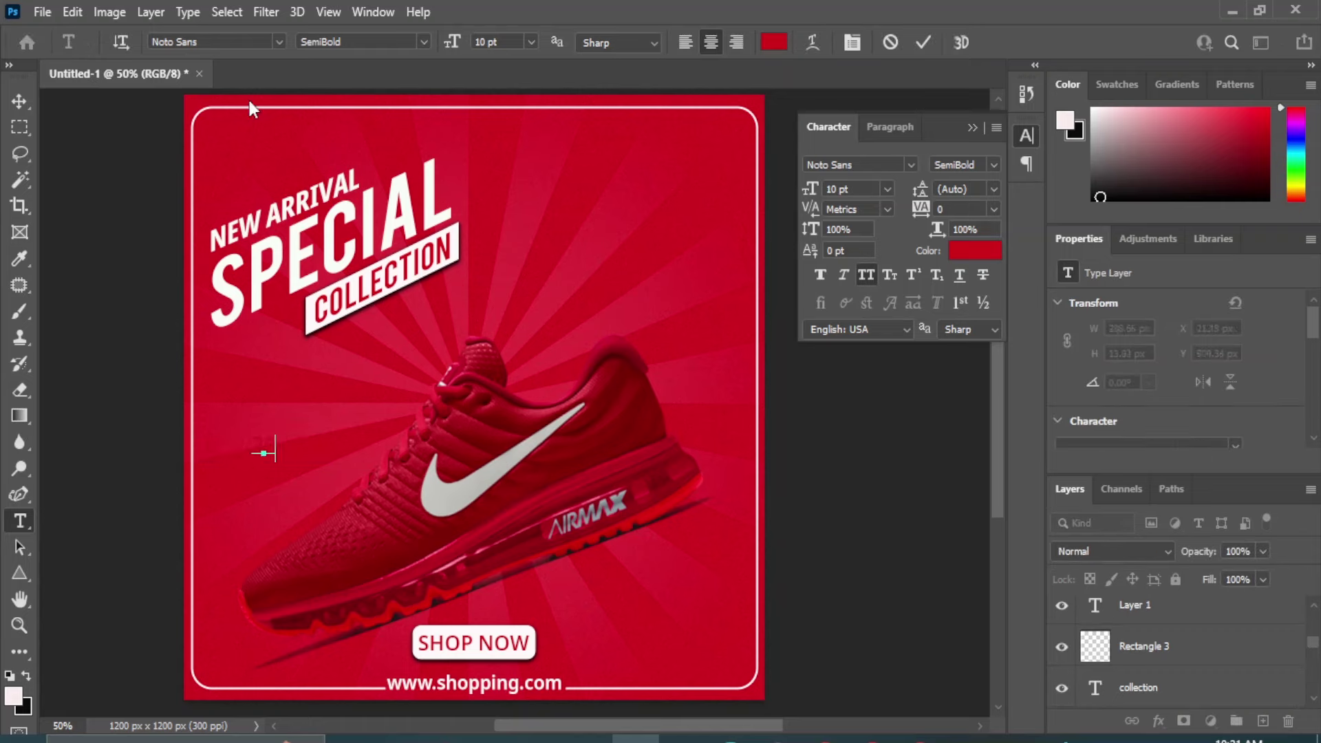
{"action": "type", "text": "20"}
{"action": "left_click", "coordinate": [20, 101]}
{"action": "left_click", "coordinate": [974, 251]}
{"action": "left_click", "coordinate": [783, 389]}
{"action": "left_click", "coordinate": [1218, 375]}
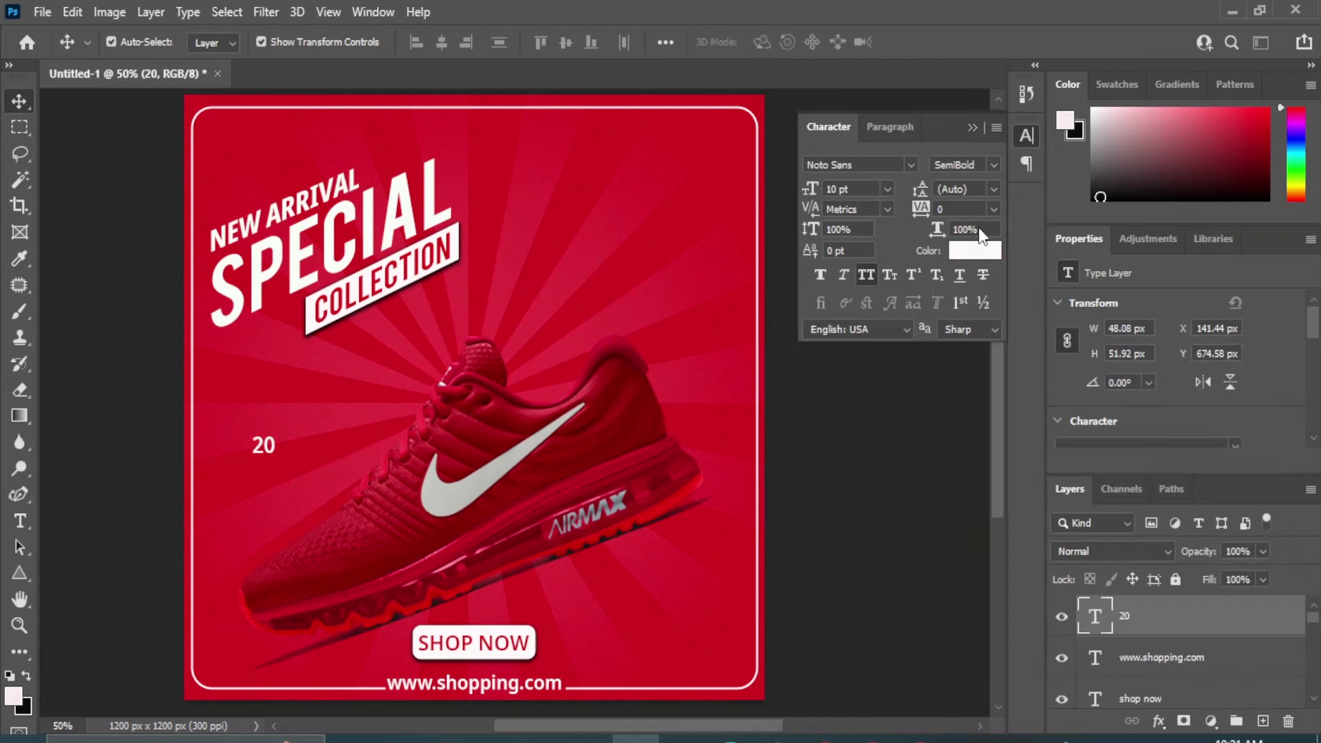
Set the 20 to ExtraCondensed Black weight at 18 pt
{"action": "left_click", "coordinate": [989, 163]}
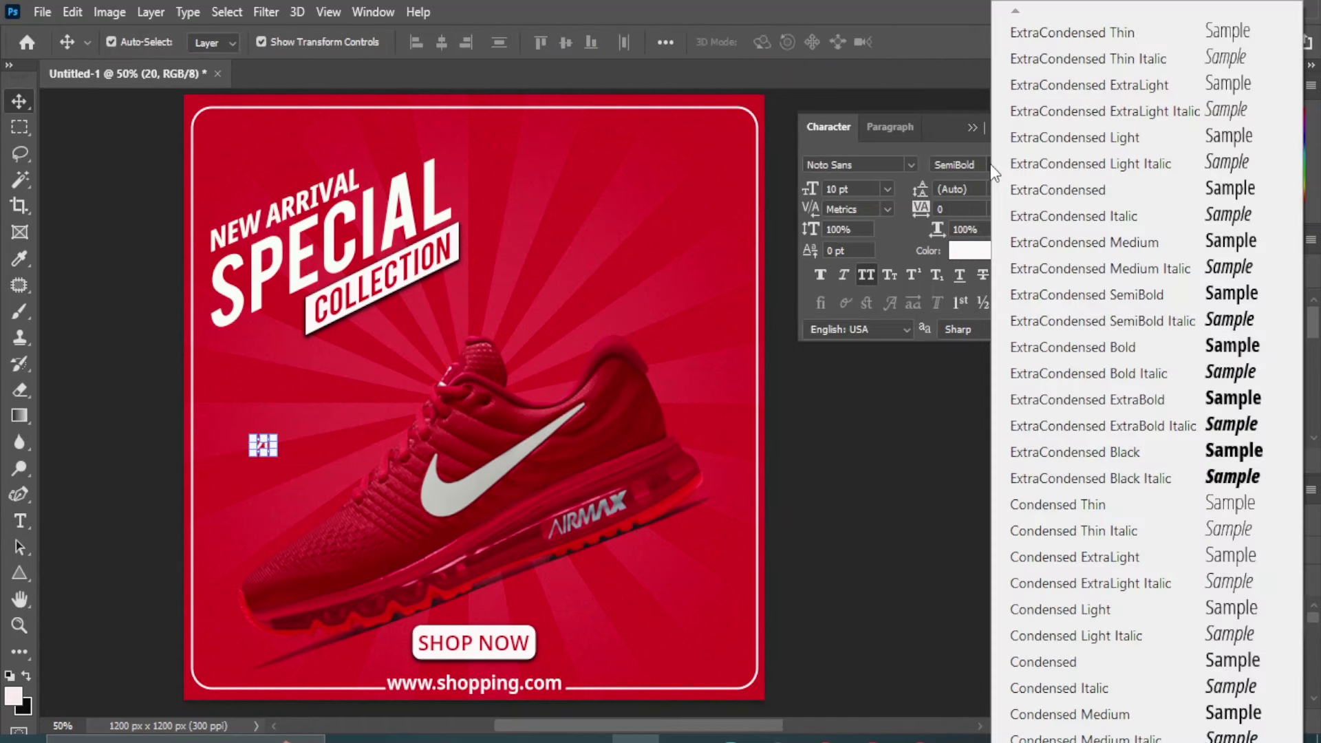
{"action": "left_click", "coordinate": [1233, 457]}
{"action": "left_click", "coordinate": [887, 189]}
{"action": "left_click", "coordinate": [860, 331]}
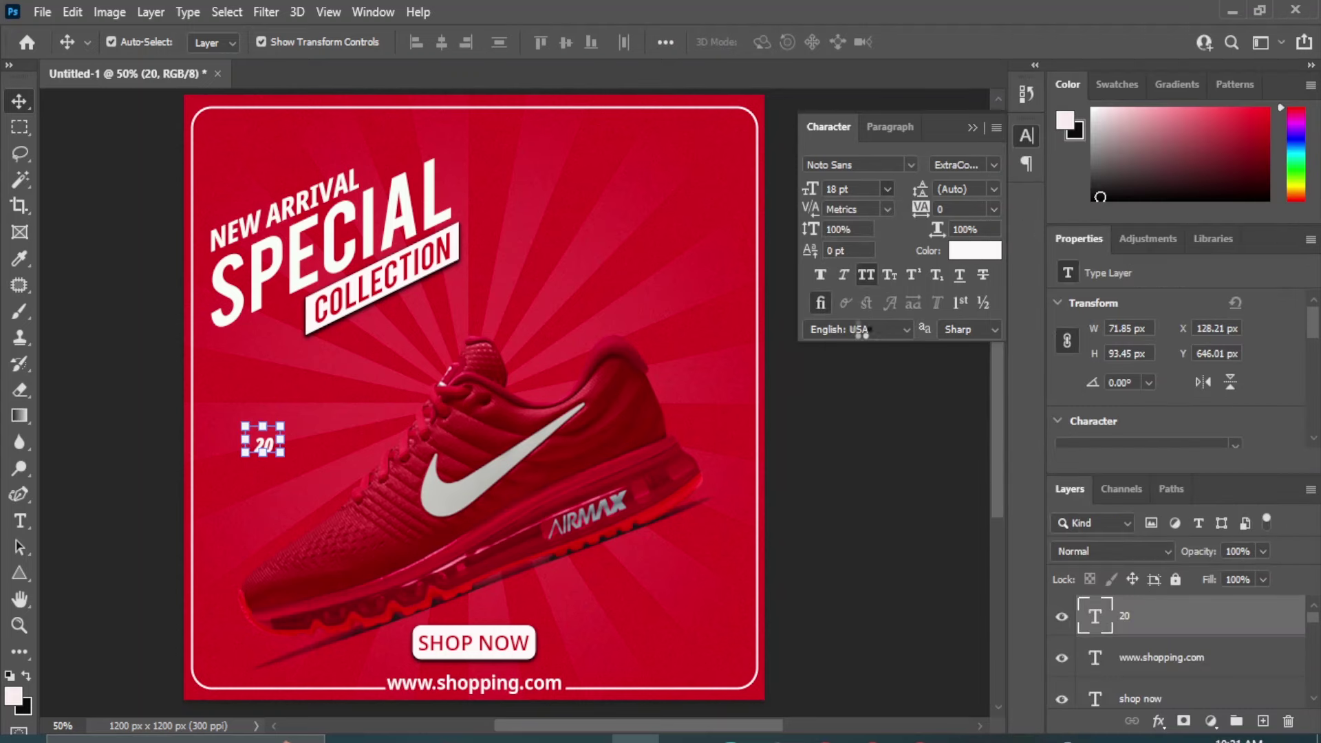
Scale the 20 to about 148% and position it left of the shoe
{"action": "key", "text": "ctrl+t"}
{"action": "left_click_drag", "start_coordinate": [281, 426], "coordinate": [310, 399]}
{"action": "left_click_drag", "start_coordinate": [272, 444], "coordinate": [265, 441]}
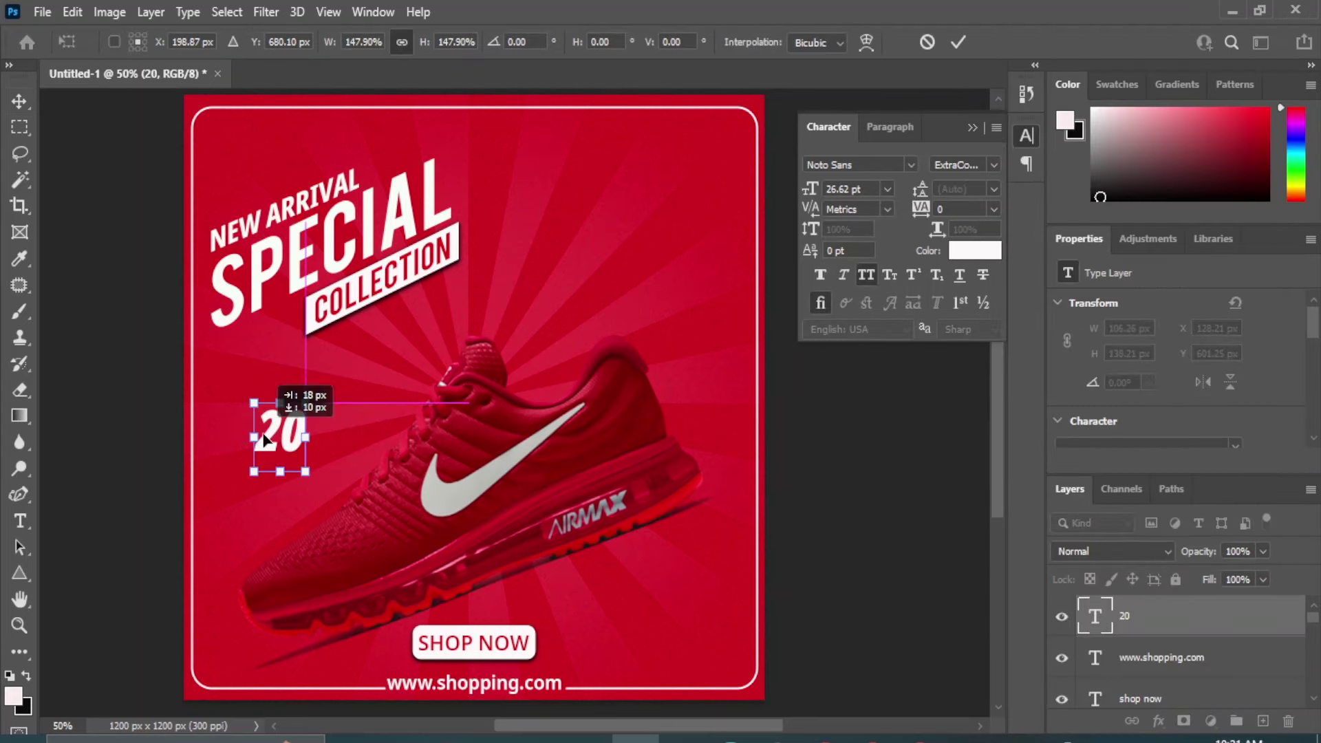
{"action": "left_click", "coordinate": [862, 533]}
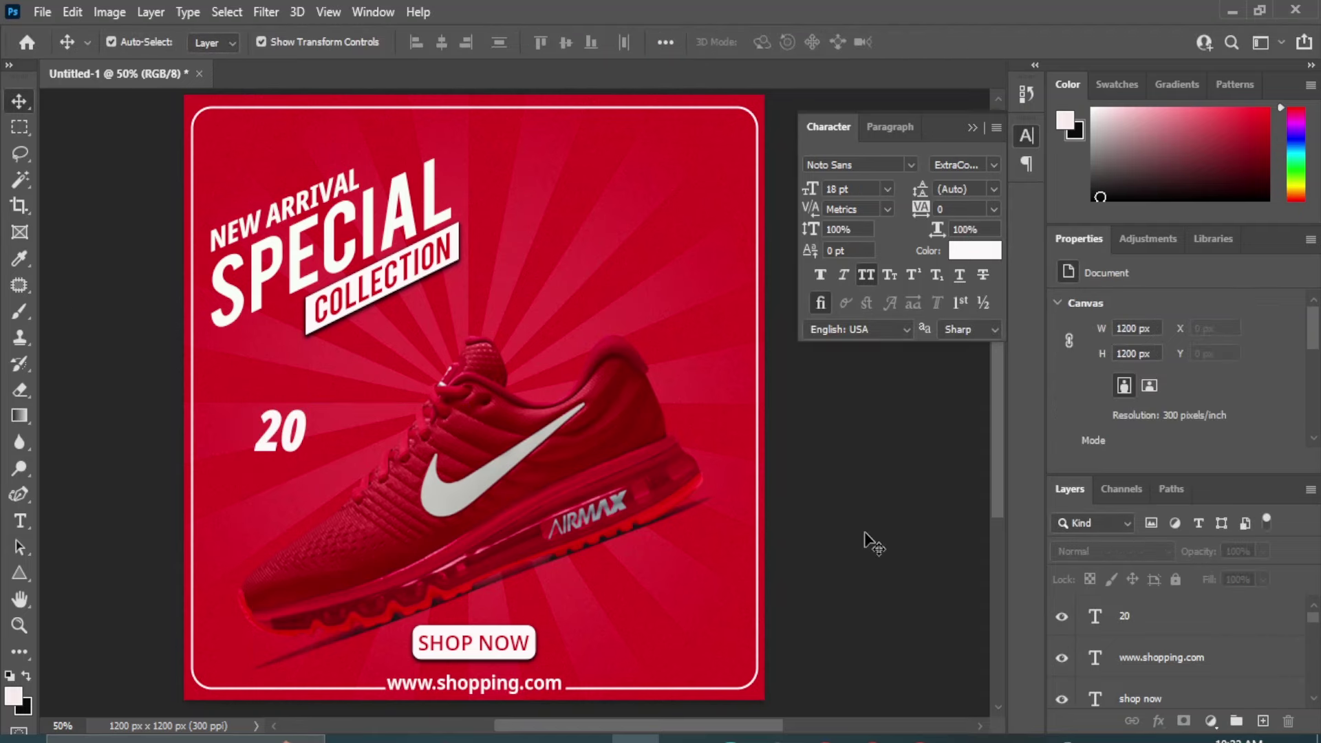
Draw a white triangle over the 20, scale it about 155% and rotate it about 104°
{"action": "left_click", "coordinate": [20, 573]}
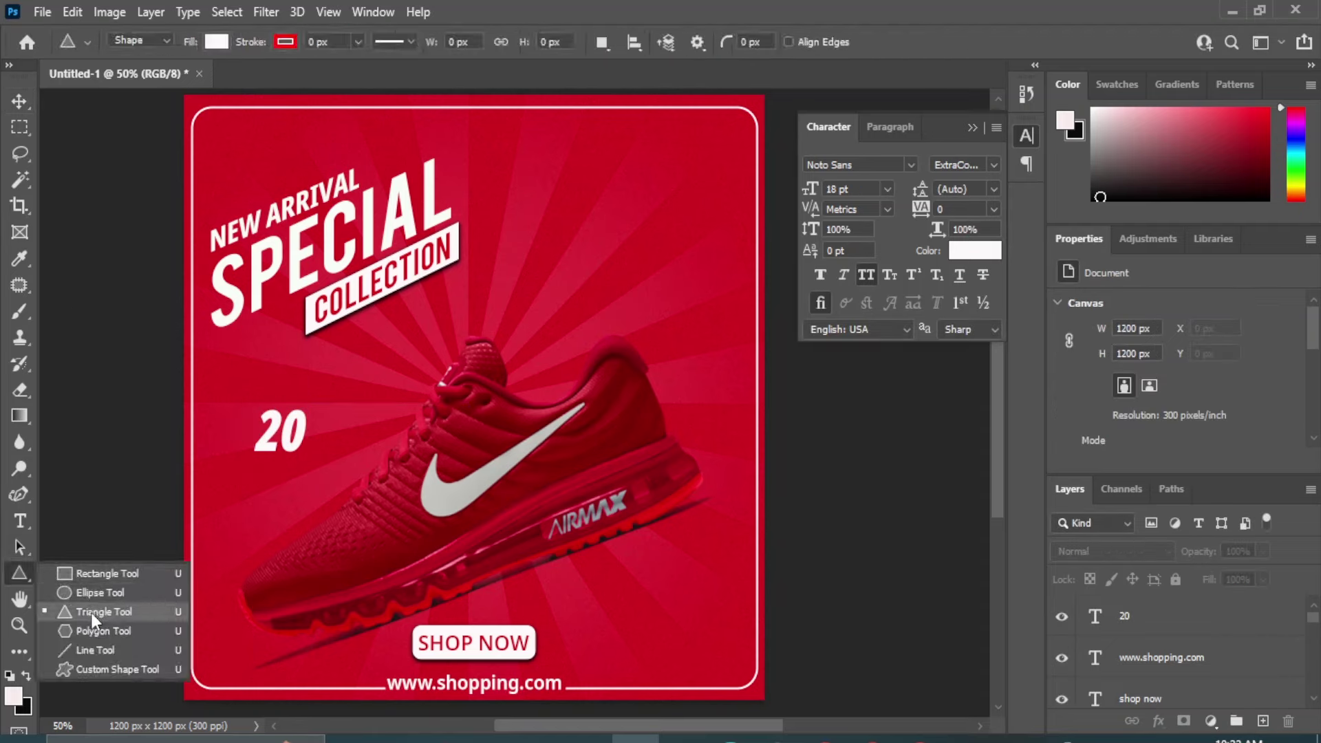
{"action": "left_click", "coordinate": [114, 609]}
{"action": "left_click_drag", "start_coordinate": [247, 400], "coordinate": [336, 473]}
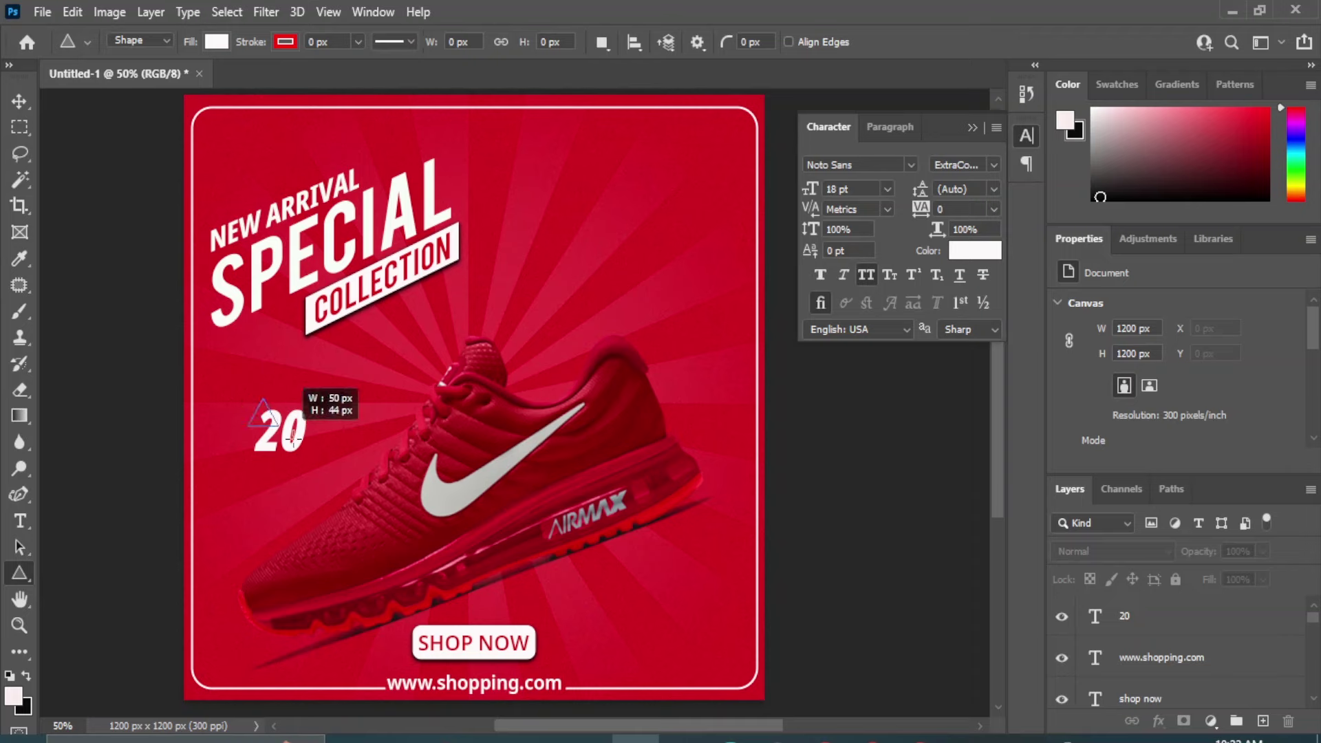
{"action": "left_click", "coordinate": [19, 101]}
{"action": "left_click_drag", "start_coordinate": [335, 399], "coordinate": [381, 357]}
{"action": "right_click", "coordinate": [340, 391]}
{"action": "left_click", "coordinate": [340, 391]}
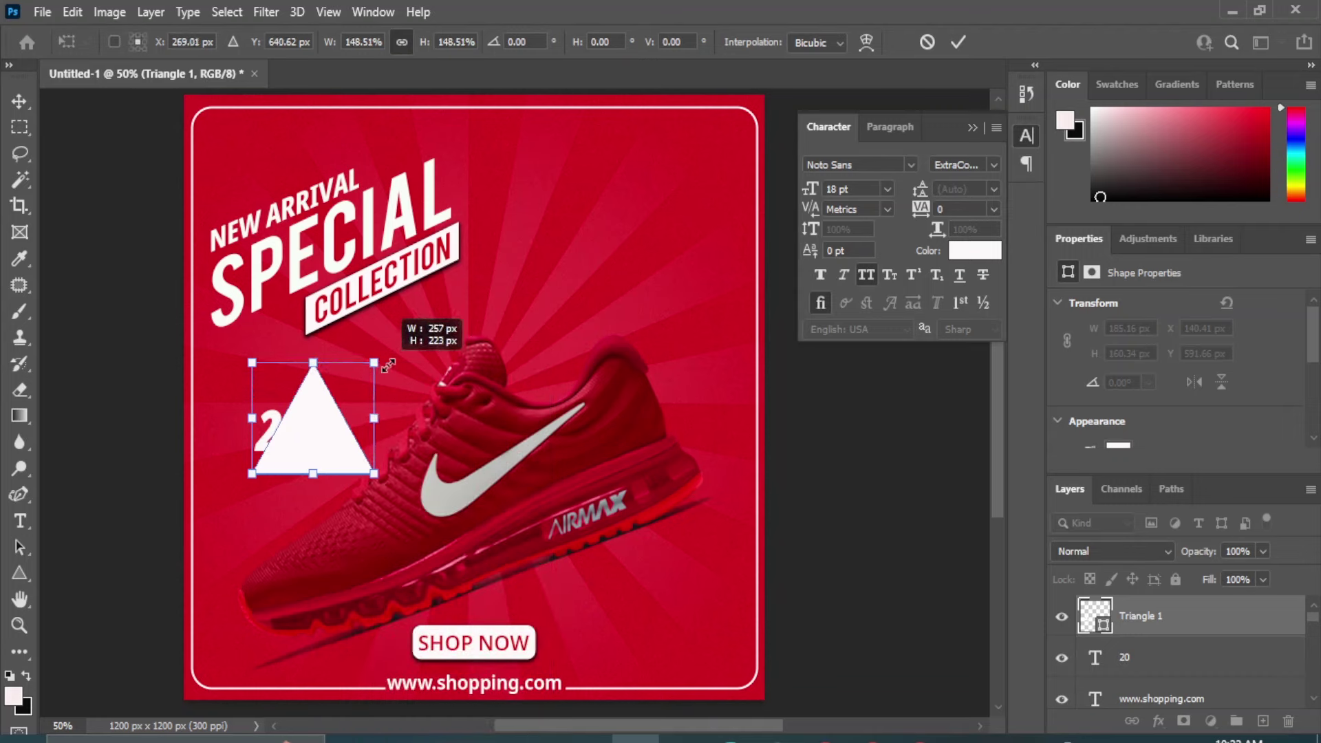
{"action": "left_click_drag", "start_coordinate": [296, 447], "coordinate": [272, 442]}
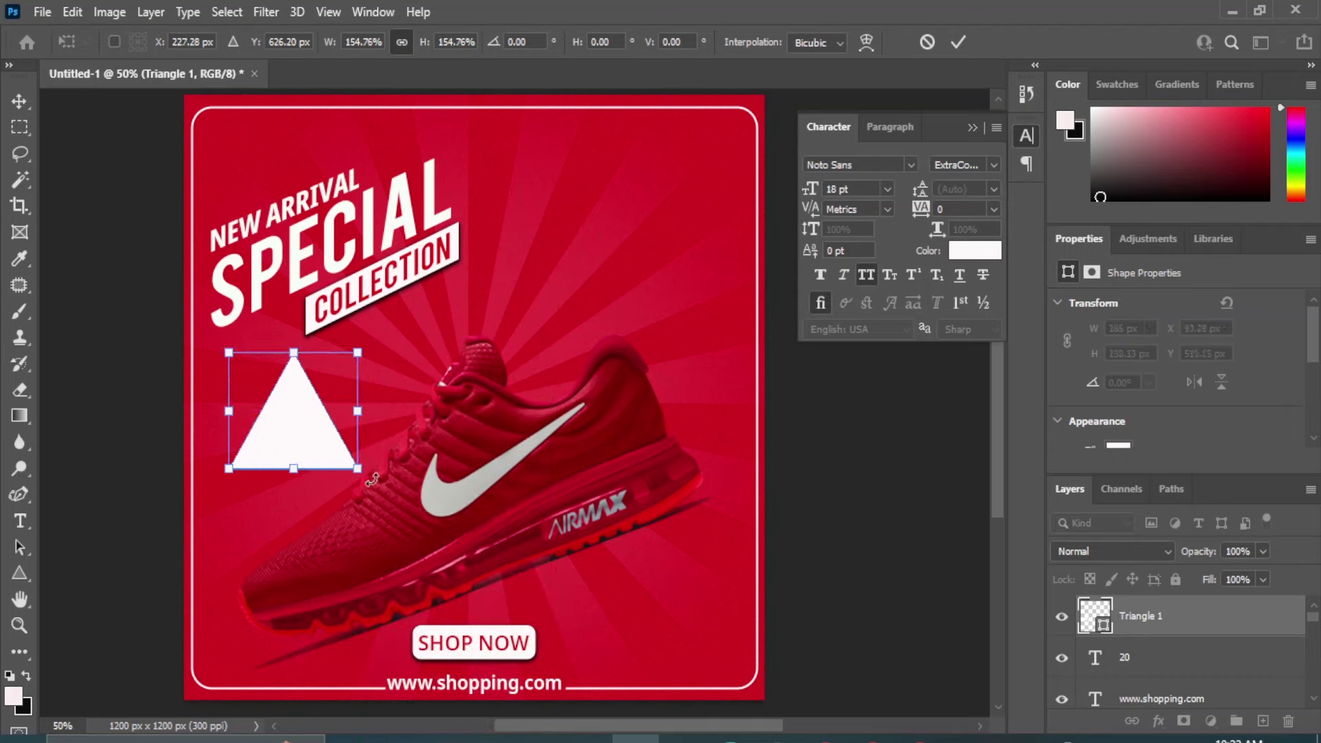
{"action": "mouse_move", "coordinate": [372, 480]}
{"action": "left_mouse_down"}
{"action": "mouse_move", "coordinate": [290, 424]}
{"action": "mouse_move", "coordinate": [289, 444]}
{"action": "left_mouse_up"}
Enlarge the triangle further to about 172% and commit the transform
{"action": "right_click", "coordinate": [365, 375]}
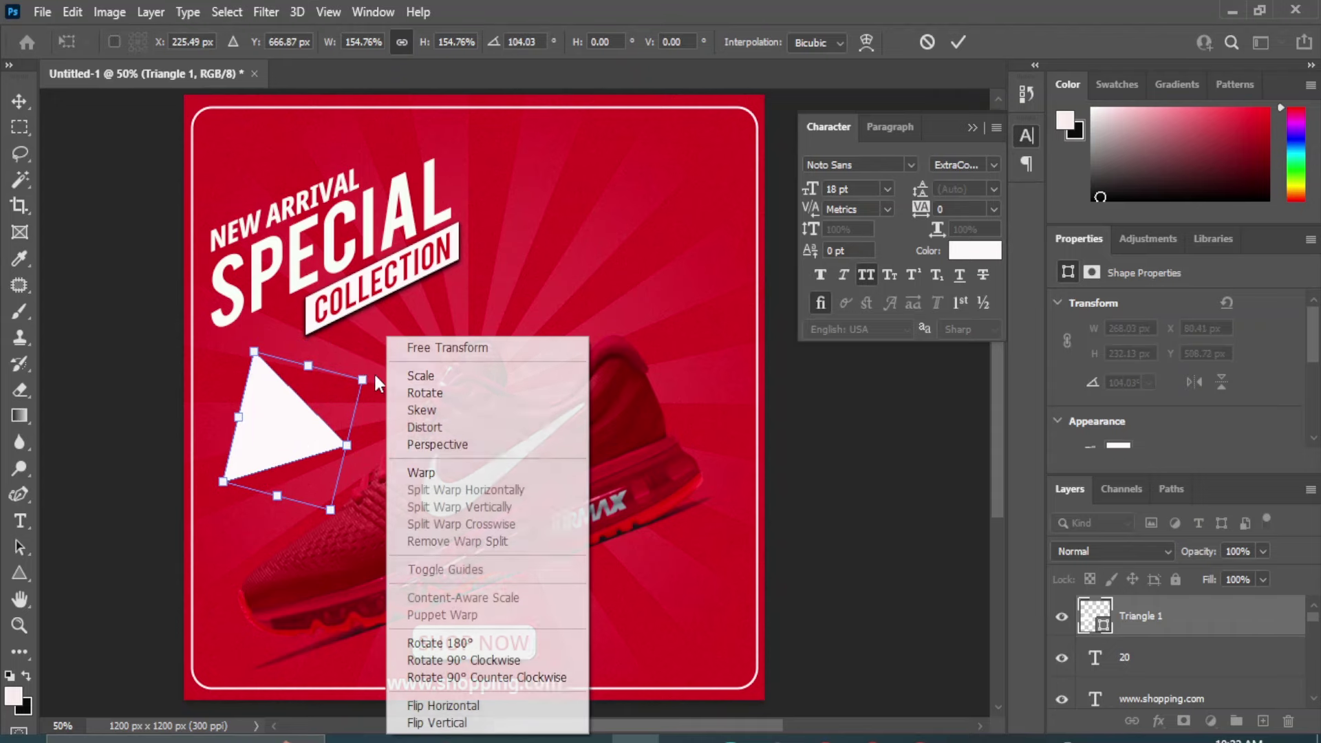
{"action": "key", "text": "Escape"}
{"action": "left_click_drag", "start_coordinate": [362, 379], "coordinate": [378, 369]}
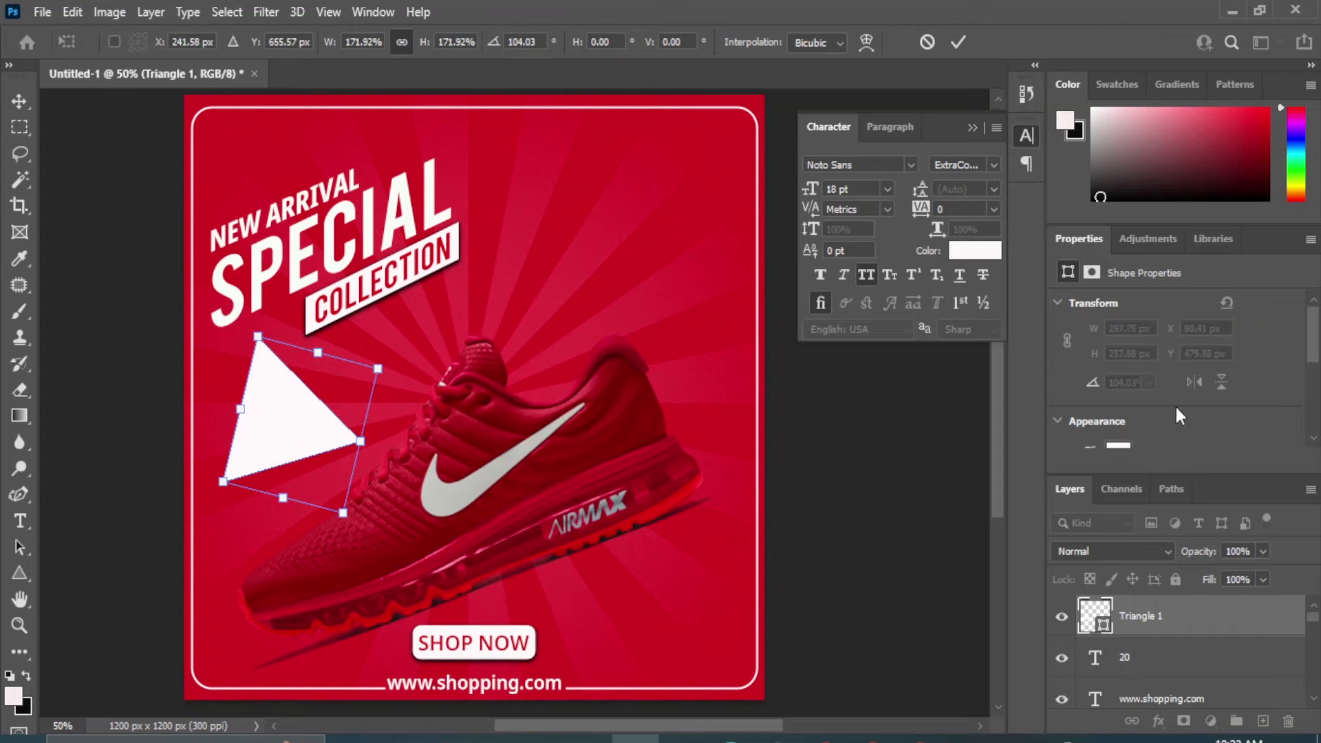
{"action": "scroll", "coordinate": [1178, 412], "scroll_direction": "down", "scroll_amount": 3}
{"action": "scroll", "coordinate": [1179, 411], "scroll_direction": "down", "scroll_amount": 2}
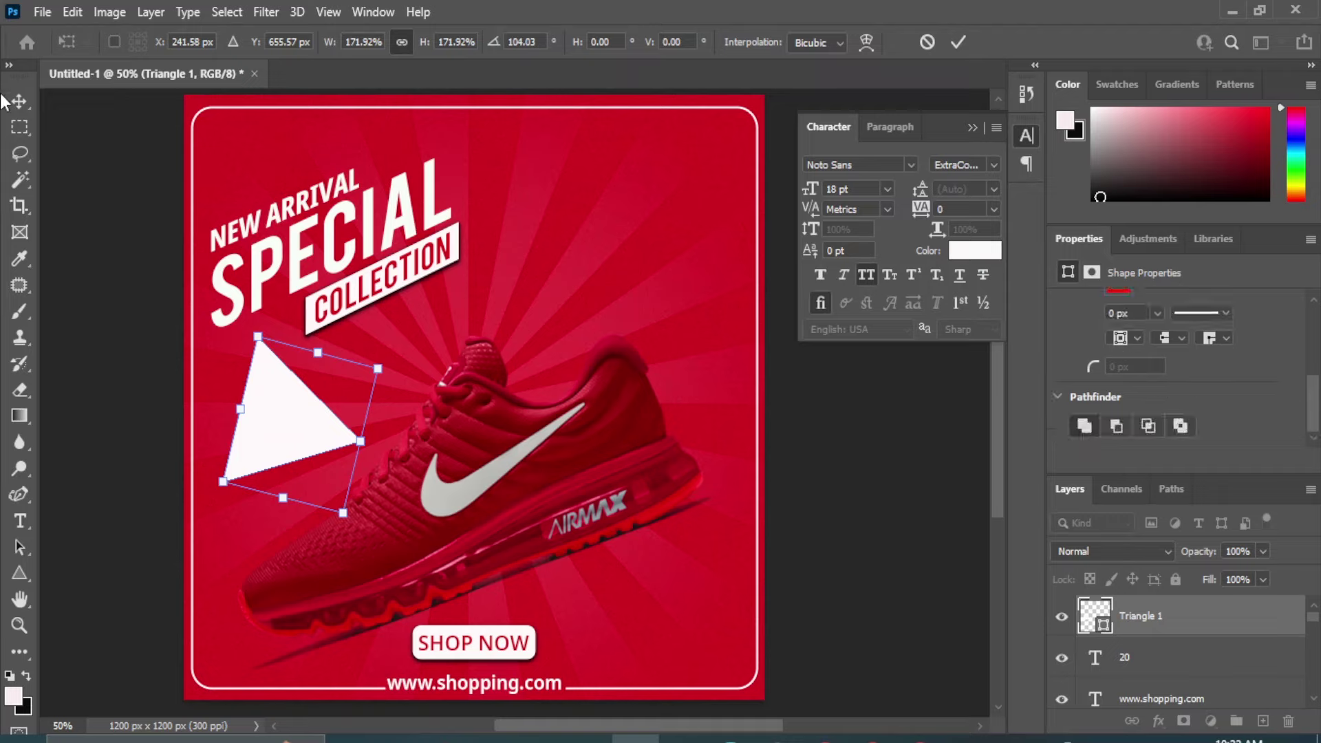
{"action": "key", "text": "Return"}
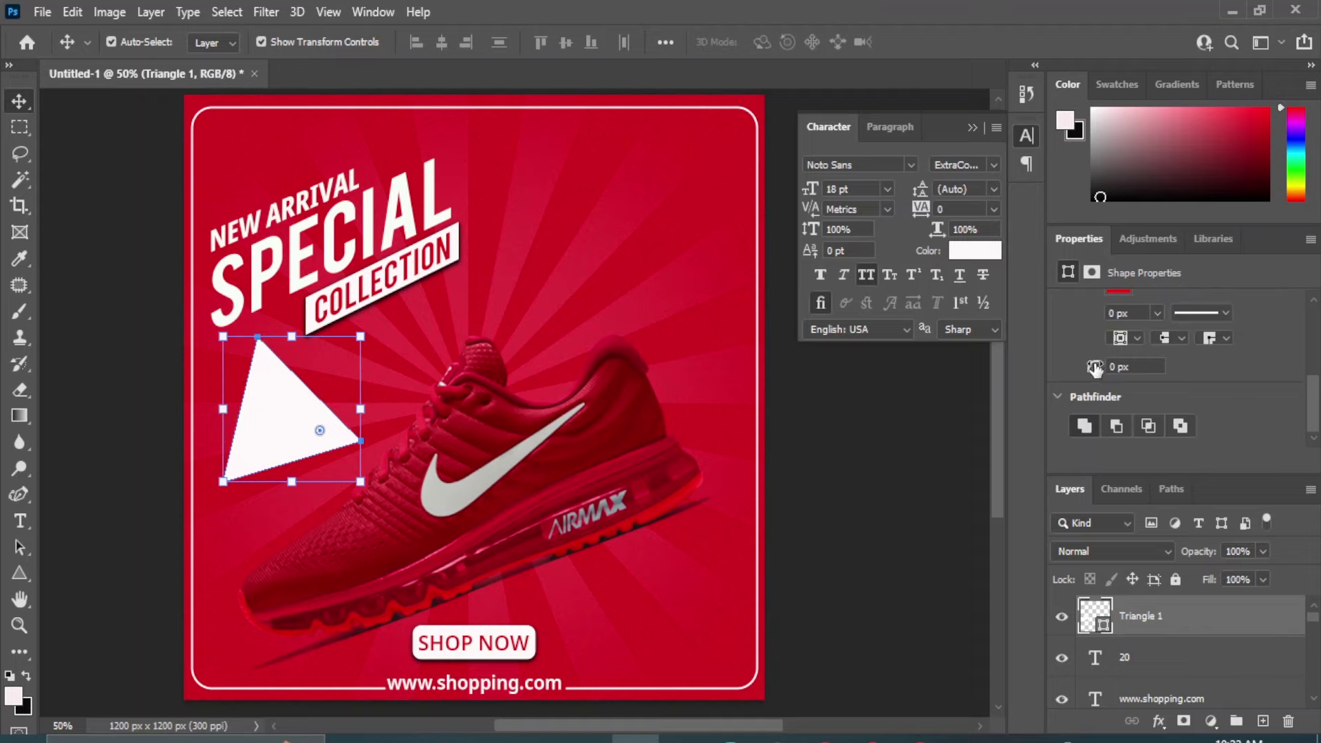
Round the triangle's corners to 60 px and move its layer beneath the 20
{"action": "left_click_drag", "start_coordinate": [1094, 369], "coordinate": [1155, 361]}
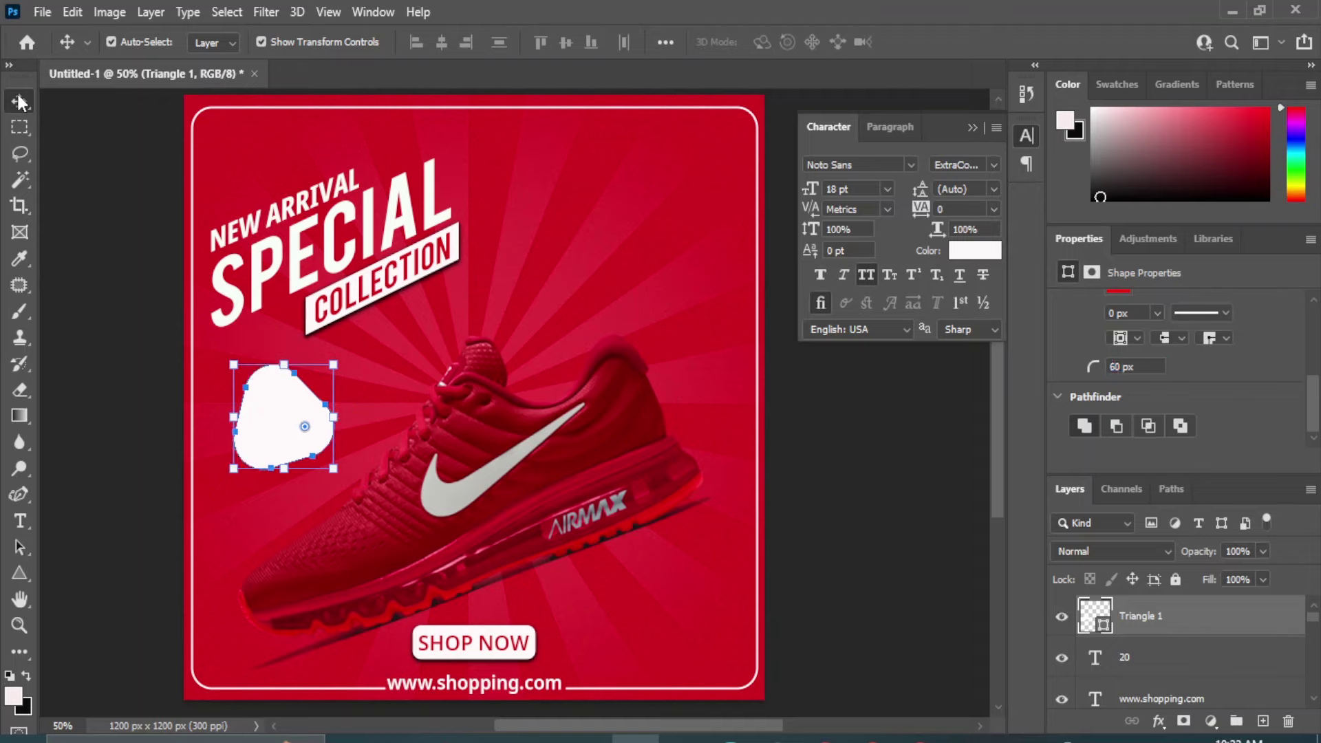
{"action": "left_click", "coordinate": [958, 494]}
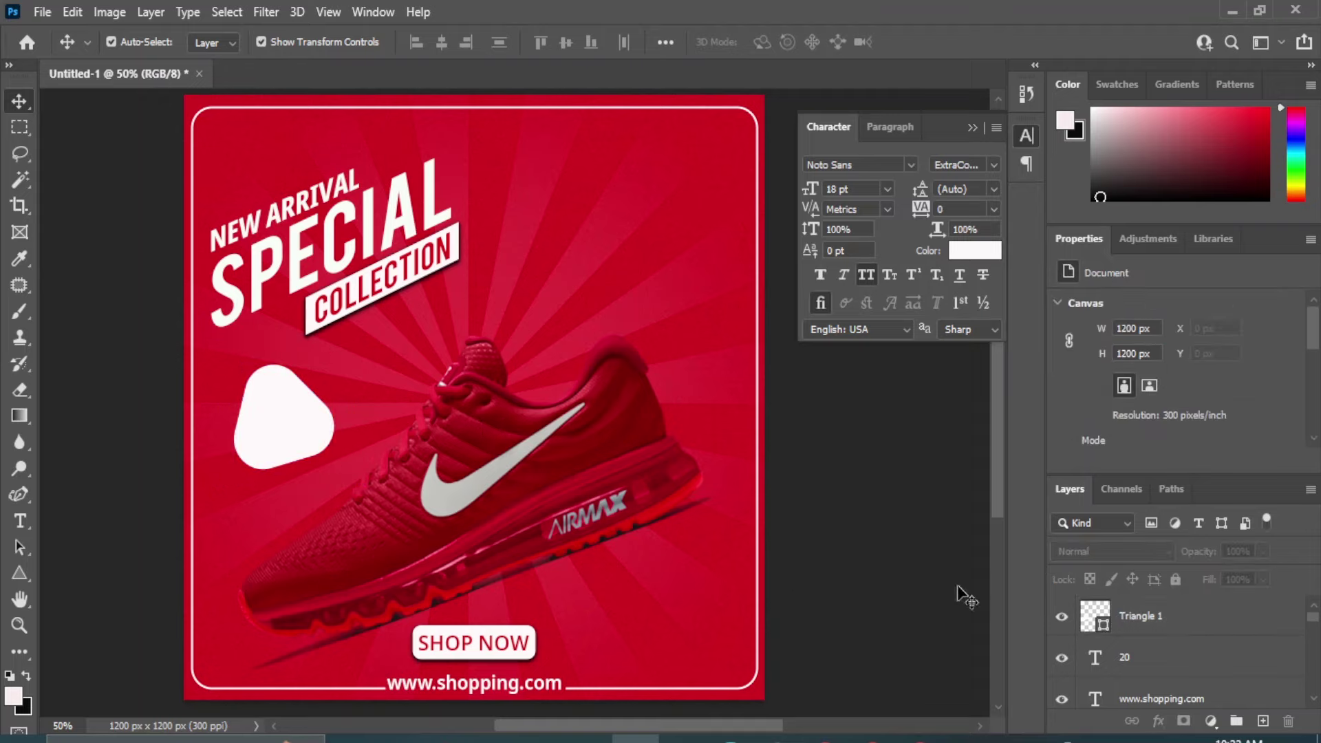
{"action": "left_click_drag", "start_coordinate": [1138, 619], "coordinate": [1135, 650]}
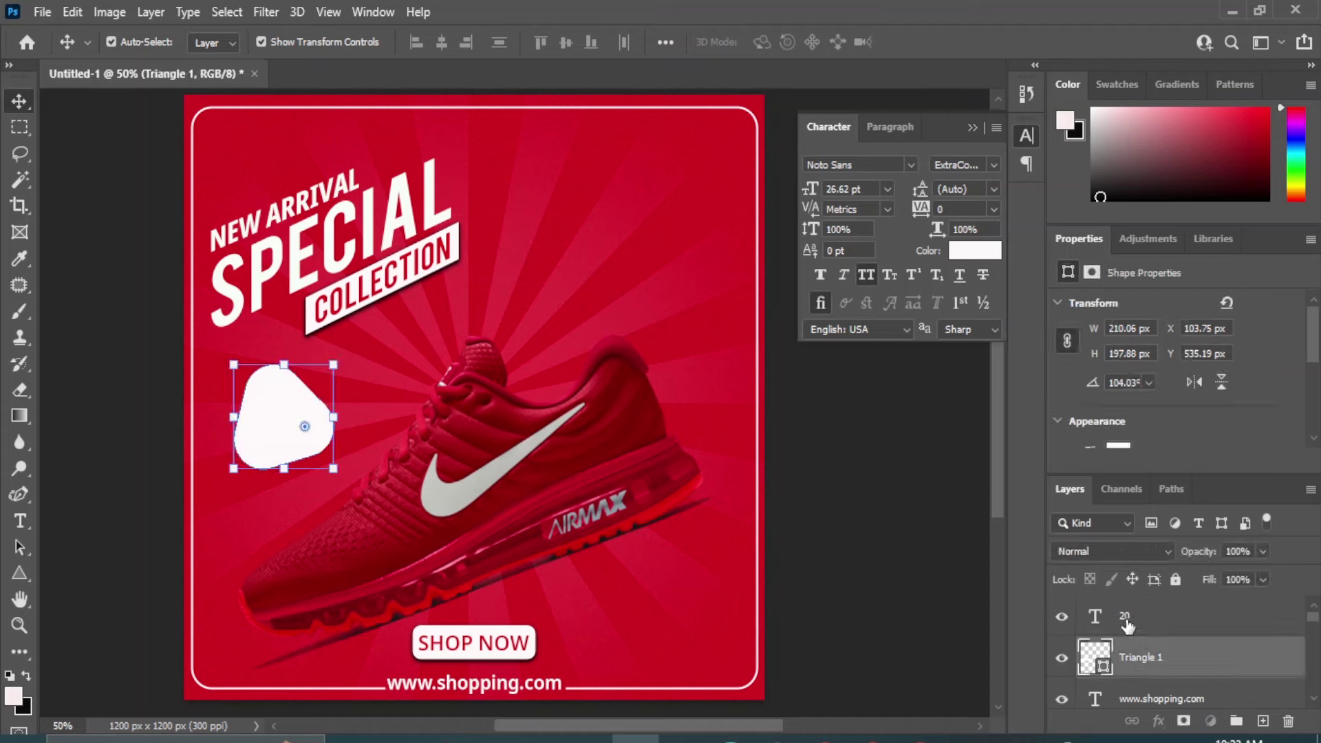
Colour the 20 with the red sampled from the poster background
{"action": "left_click", "coordinate": [1132, 619]}
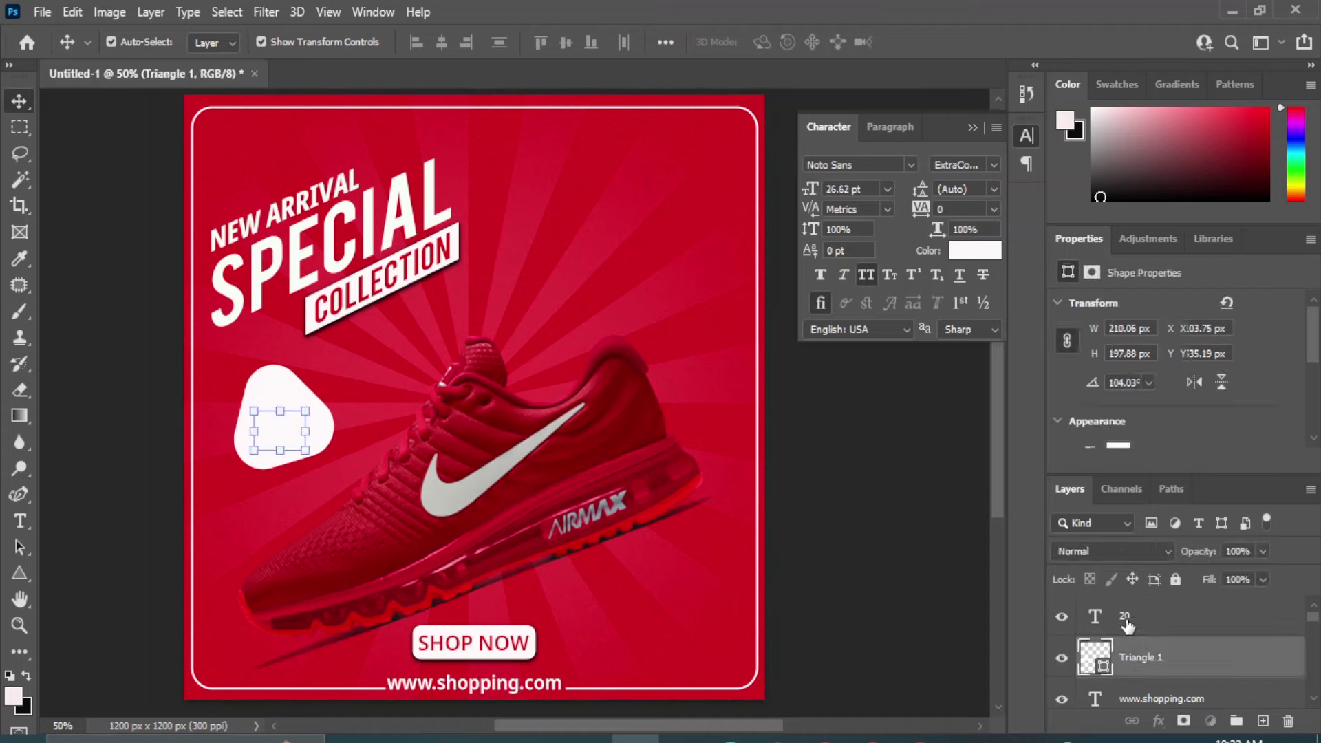
{"action": "left_click", "coordinate": [975, 250]}
{"action": "left_click", "coordinate": [571, 321]}
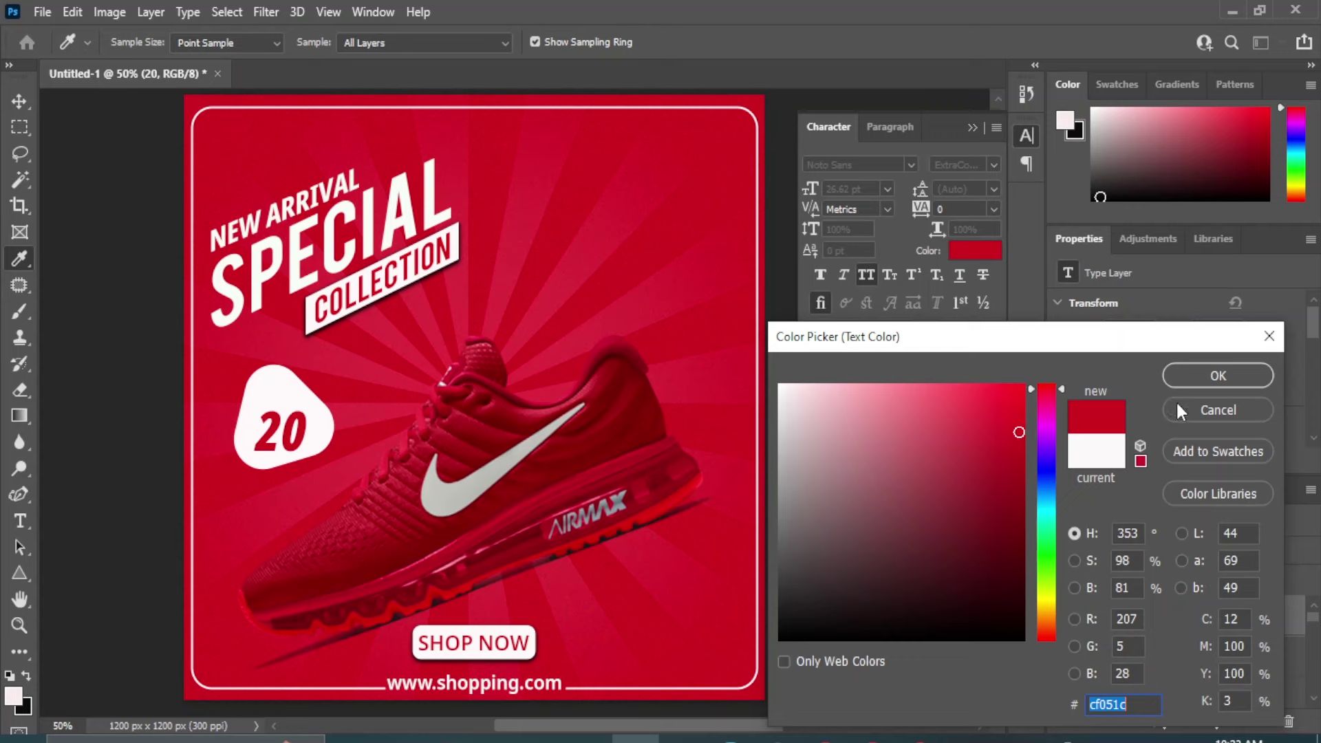
{"action": "left_click", "coordinate": [1195, 373]}
{"action": "key", "text": "v"}
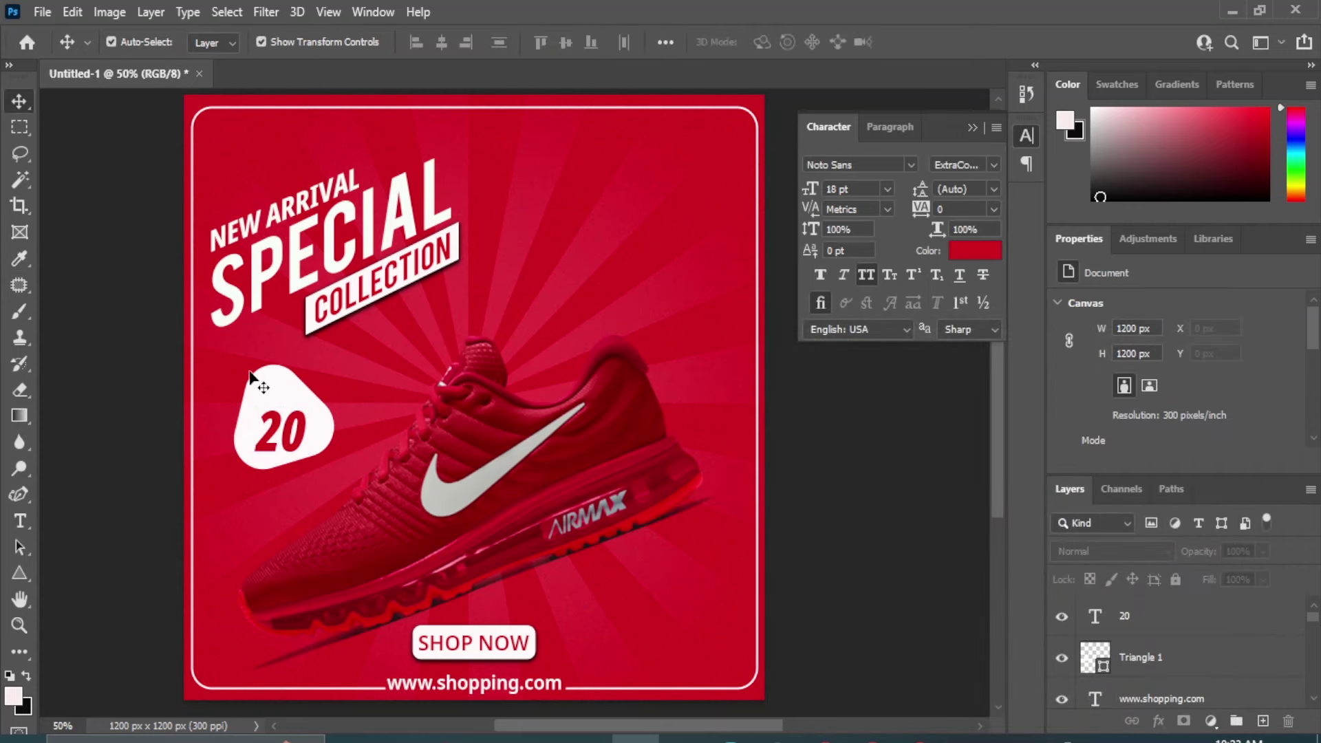
Duplicate the rounded triangle and scale the copy to about 91%
{"action": "left_click", "coordinate": [274, 378]}
{"action": "left_click_drag", "start_coordinate": [1252, 658], "coordinate": [1263, 720]}
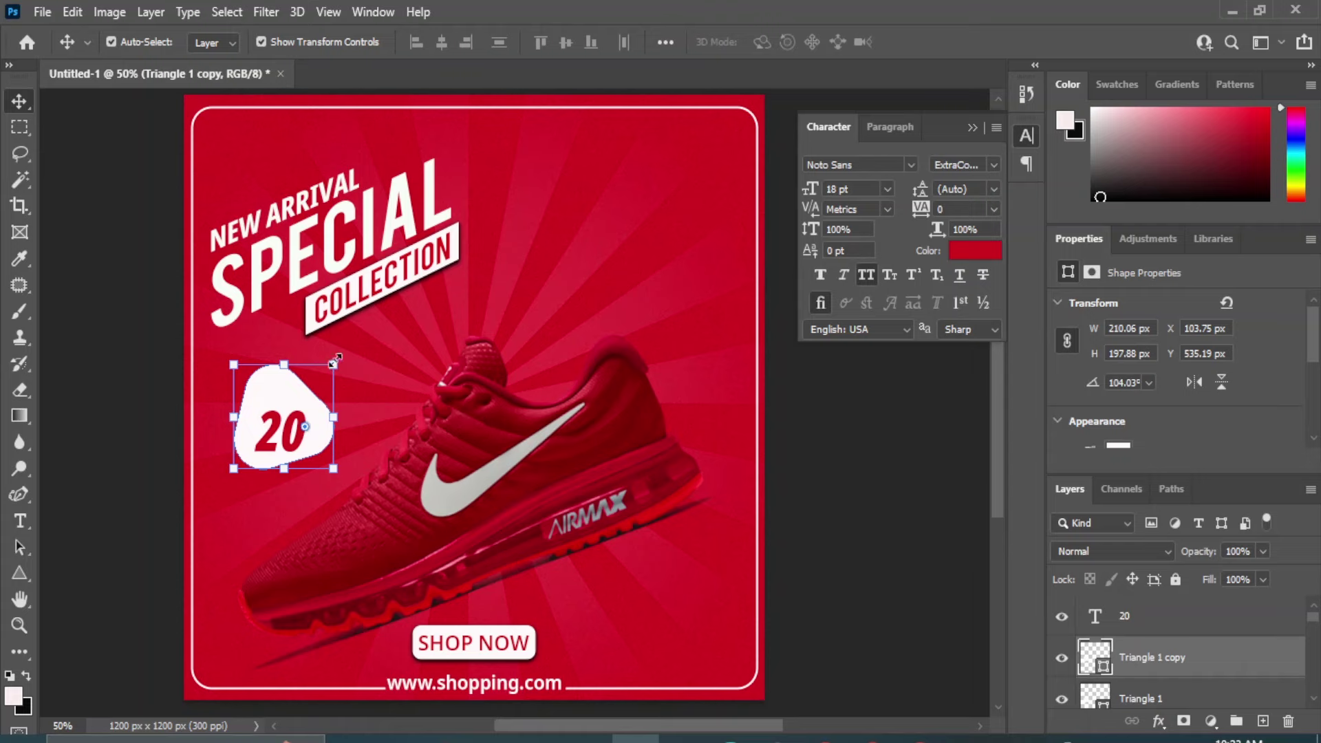
{"action": "left_click_drag", "start_coordinate": [335, 359], "coordinate": [331, 363]}
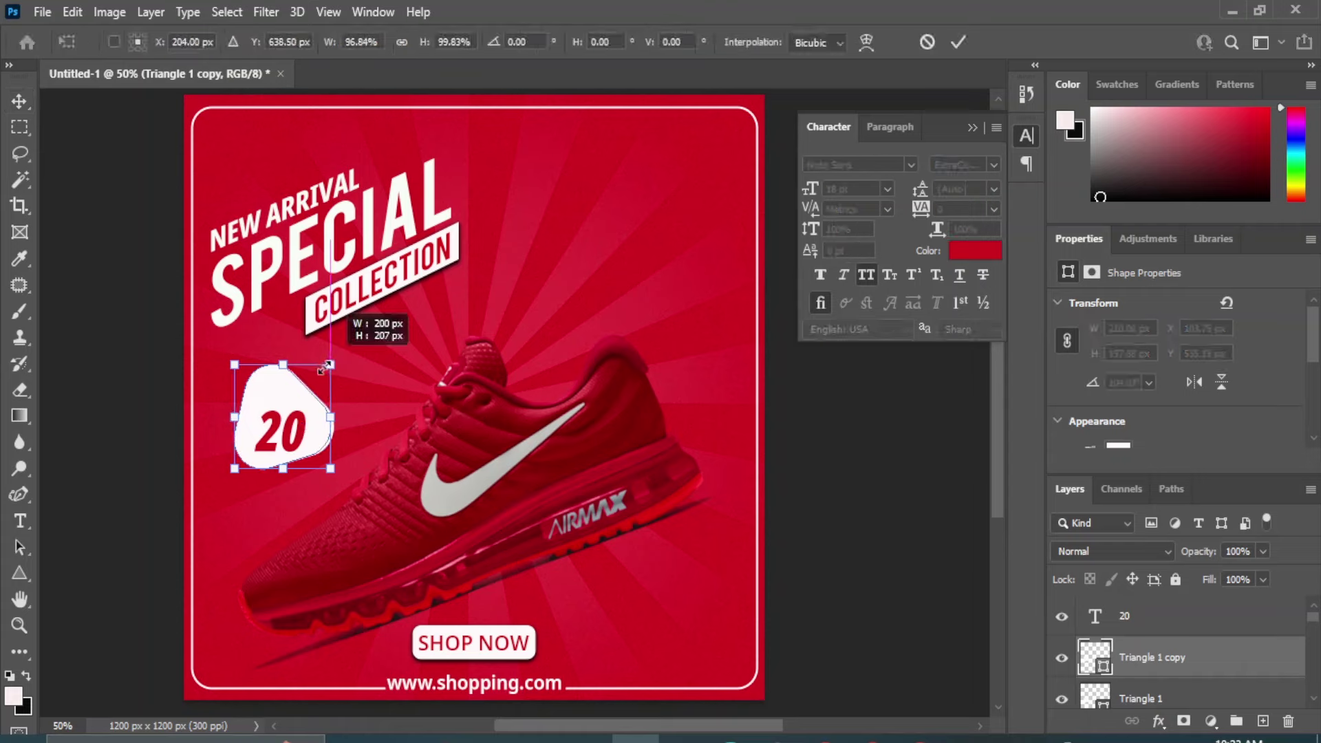
{"action": "key", "text": "ctrl+z"}
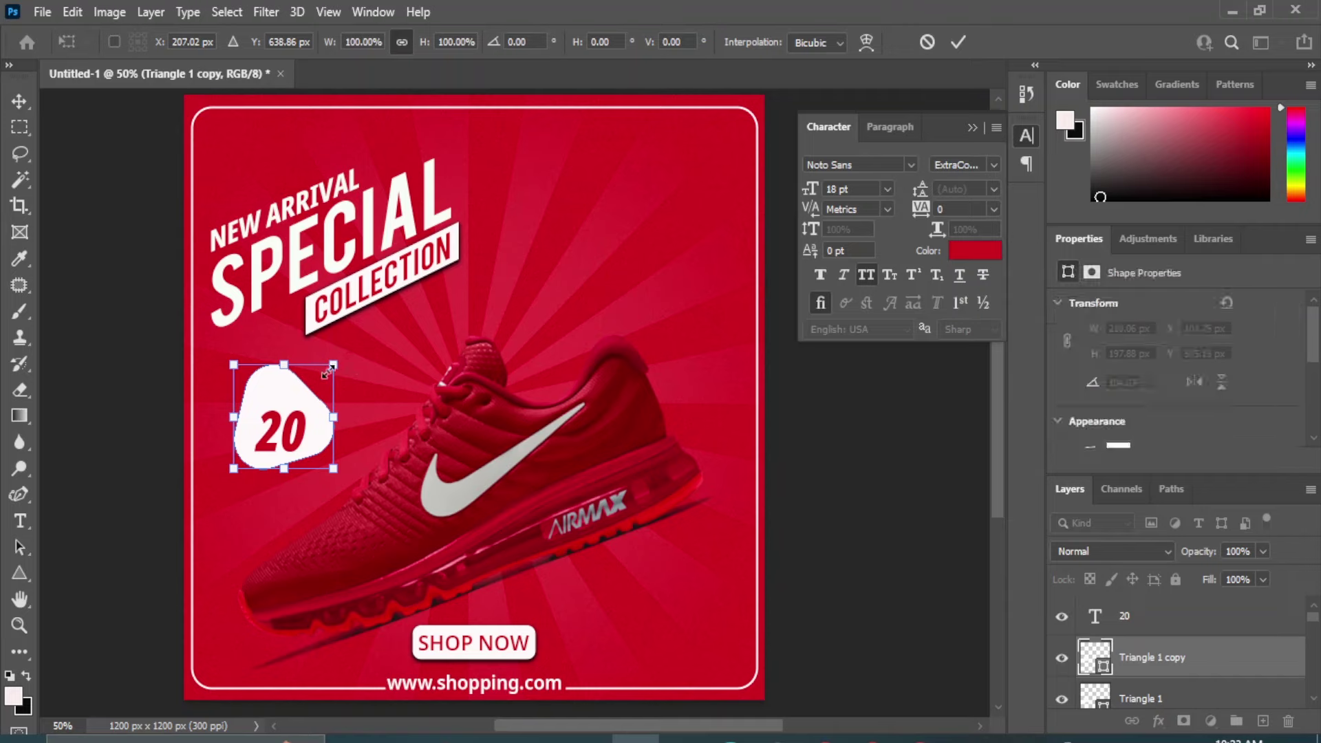
{"action": "left_click_drag", "start_coordinate": [333, 367], "coordinate": [324, 374]}
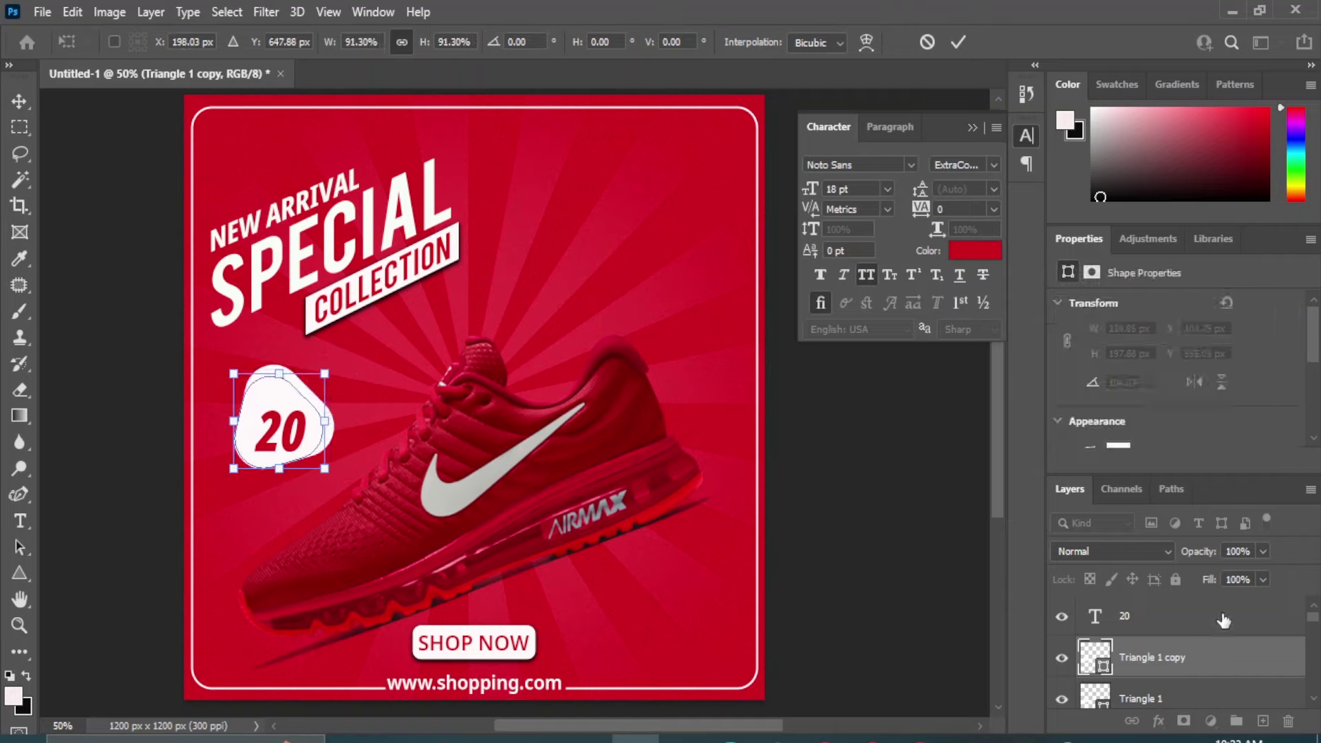
{"action": "scroll", "coordinate": [1164, 386], "scroll_direction": "down", "scroll_amount": 2}
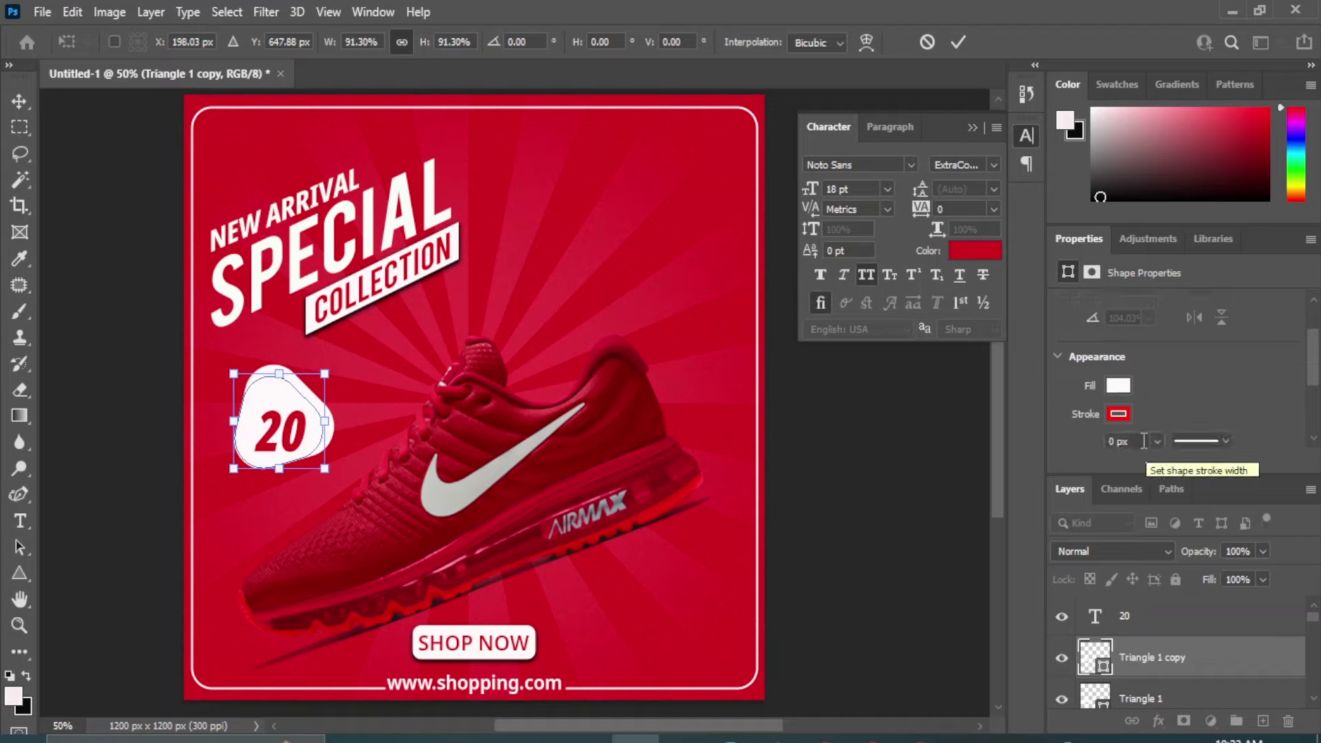
{"action": "key", "text": "Return"}
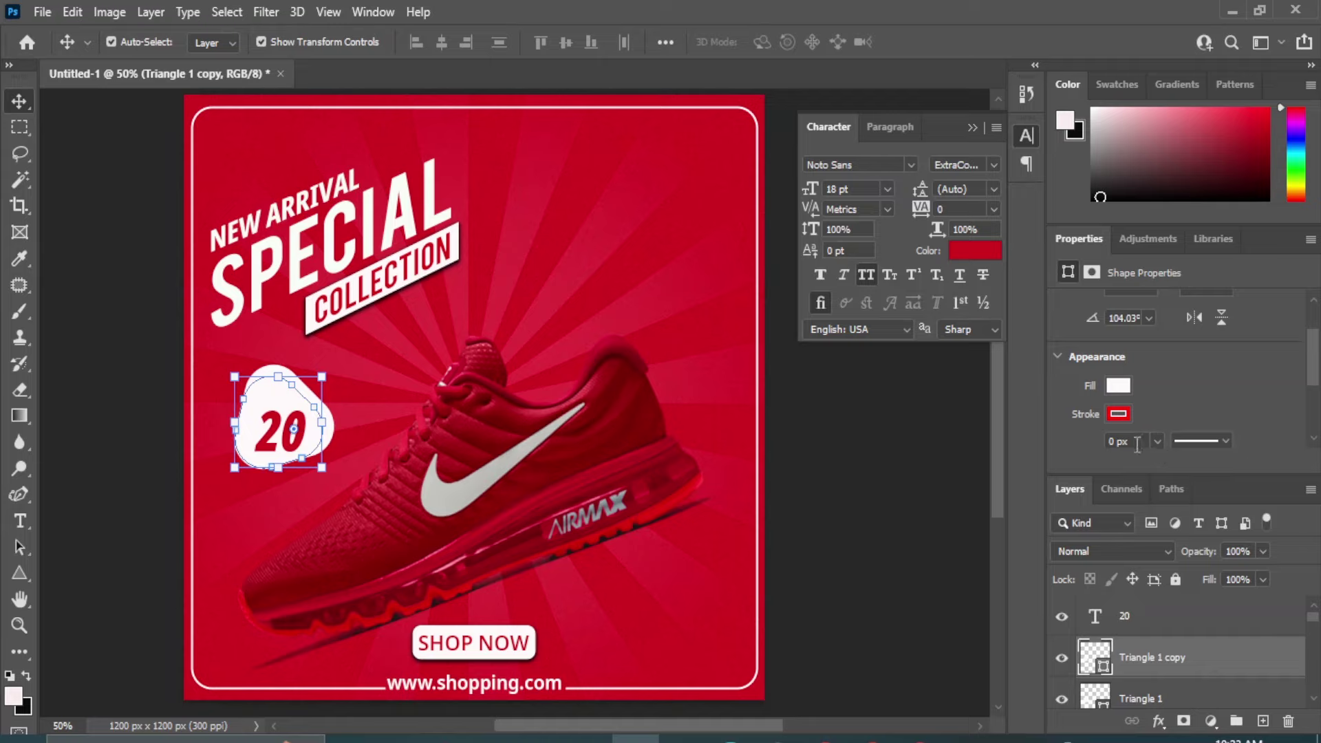
Give the badge copy a 3 px red outline and align both triangles' vertical centres
{"action": "left_click", "coordinate": [1111, 441]}
{"action": "type", "text": "2"}
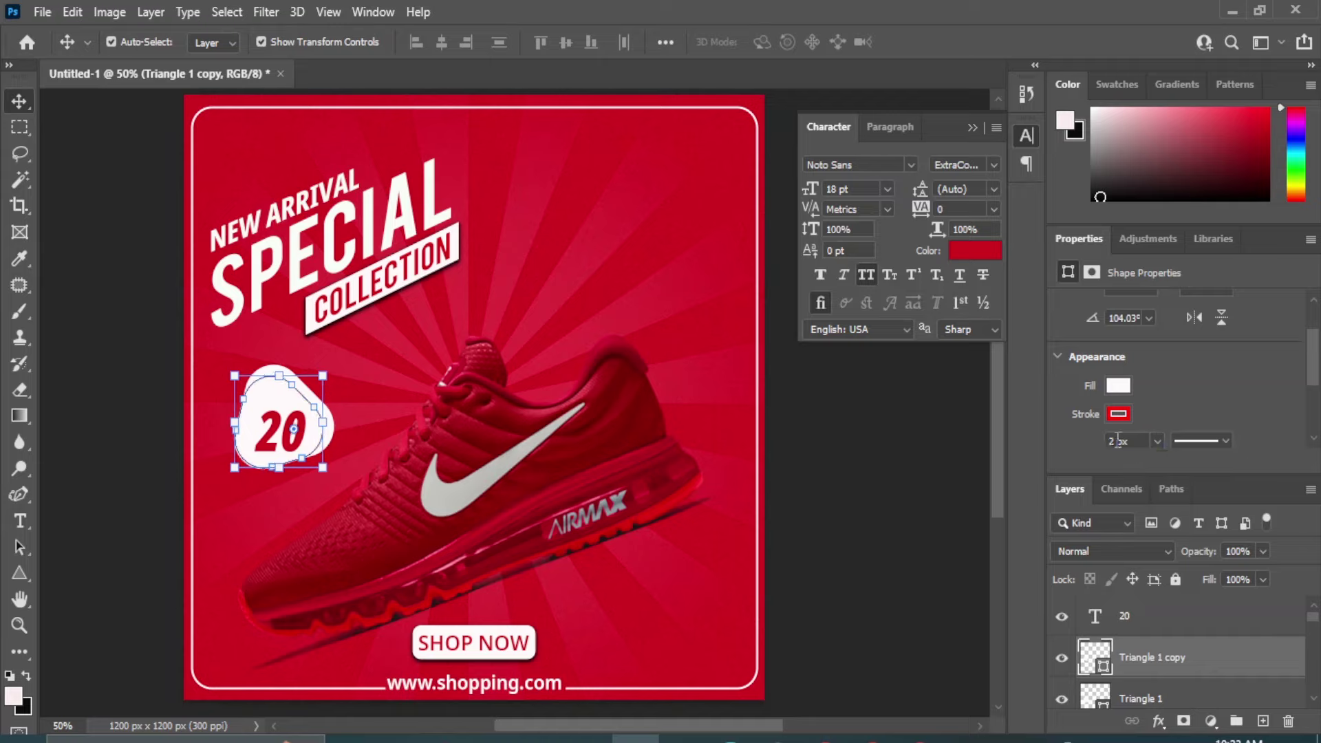
{"action": "type", "text": "3"}
{"action": "left_click", "coordinate": [1144, 702], "text": "shift"}
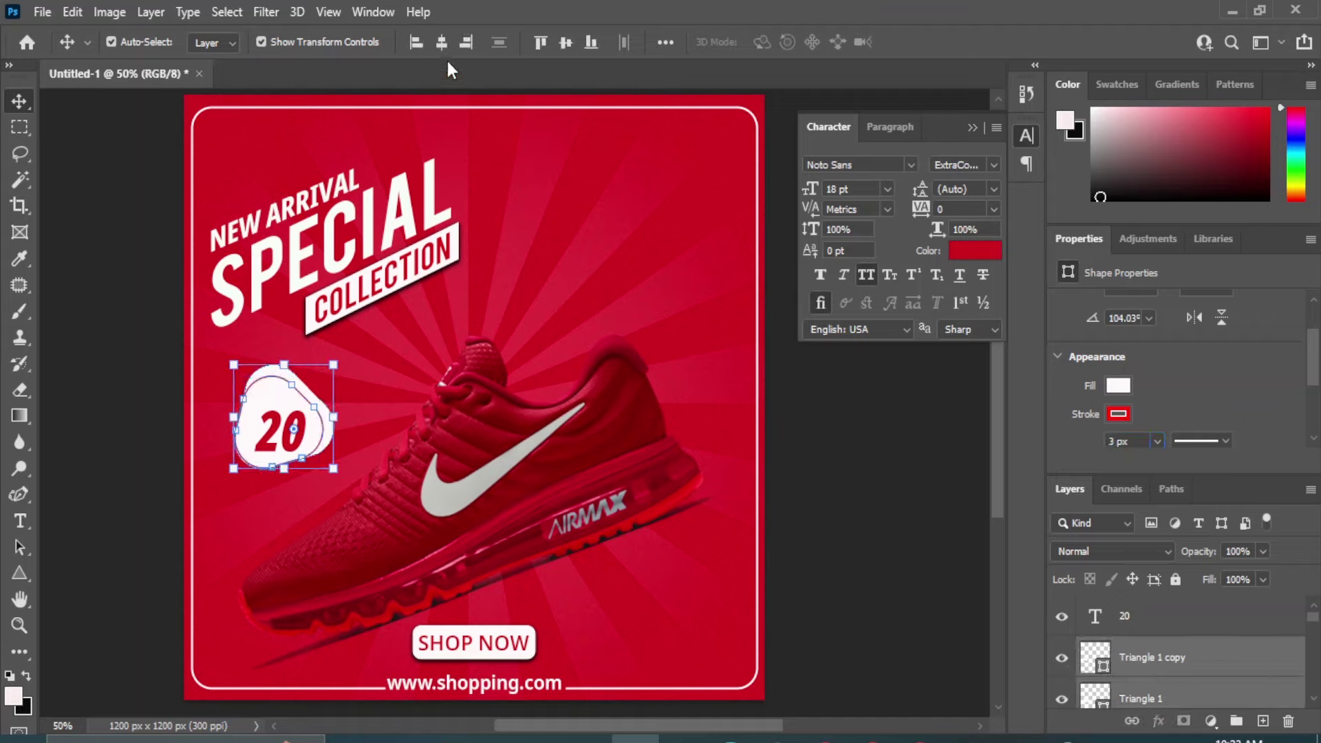
{"action": "left_click", "coordinate": [565, 42]}
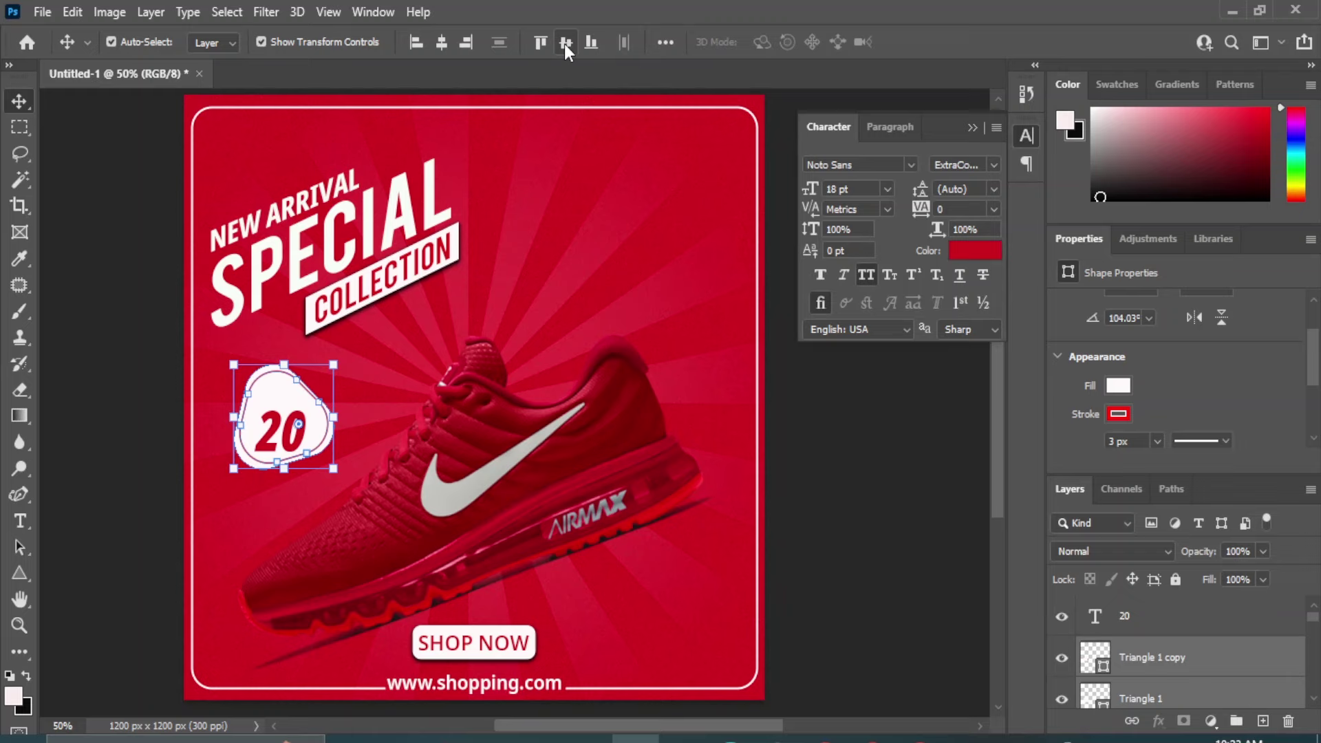
{"action": "left_click", "coordinate": [860, 485]}
Centre the 20 horizontally and vertically on the badge shapes
{"action": "mouse_move", "coordinate": [252, 436]}
{"action": "left_mouse_down"}
{"action": "mouse_move", "coordinate": [269, 400]}
{"action": "mouse_move", "coordinate": [298, 382]}
{"action": "left_mouse_up"}
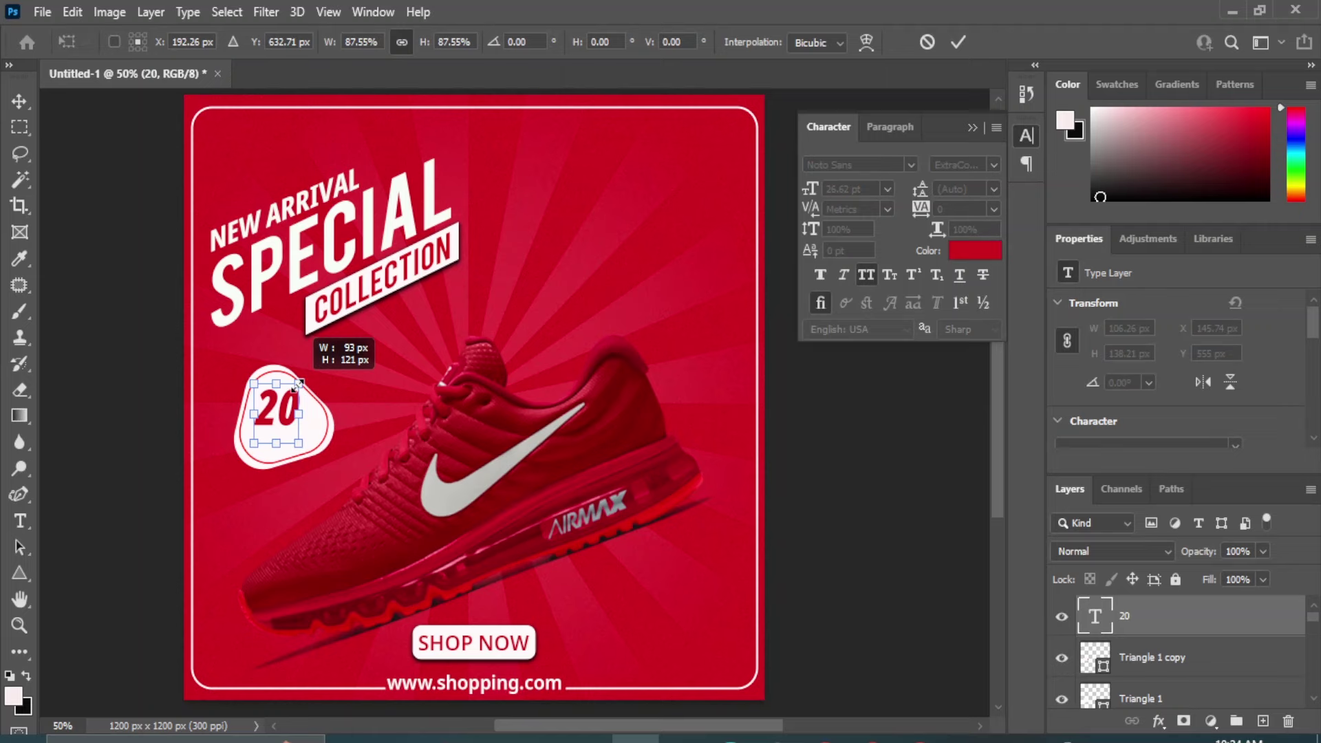
{"action": "left_click", "coordinate": [1153, 701], "text": "shift"}
{"action": "left_click", "coordinate": [443, 43]}
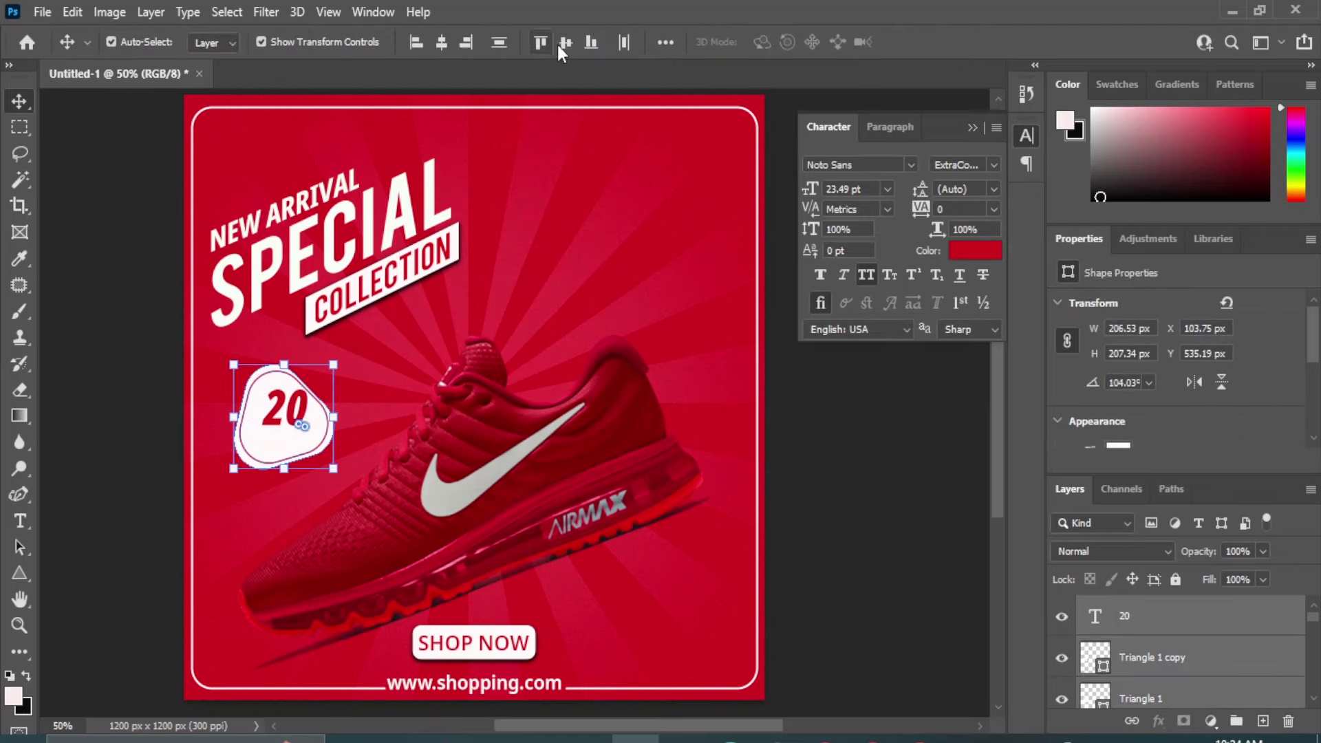
{"action": "left_click", "coordinate": [565, 43]}
{"action": "left_click", "coordinate": [444, 516]}
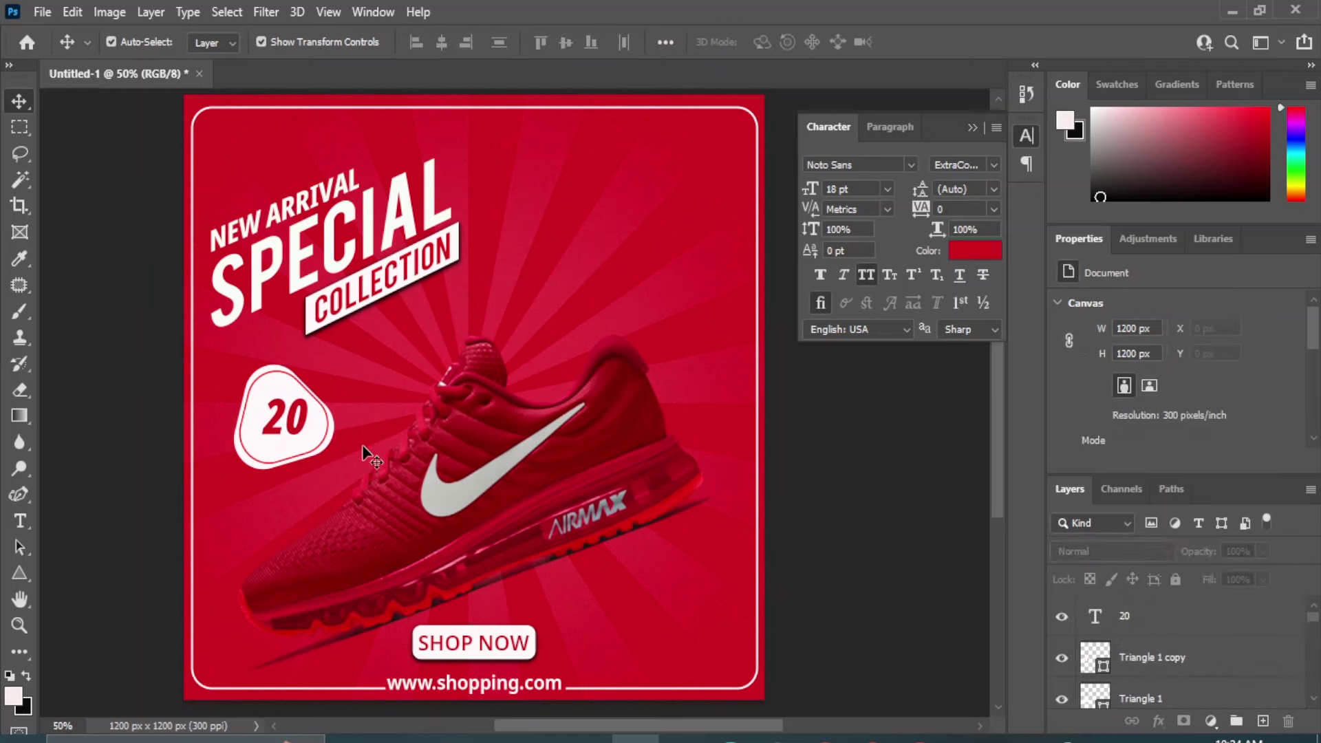
Add 'off' text at 12 pt inside the badge under the 20
{"action": "left_click", "coordinate": [20, 524]}
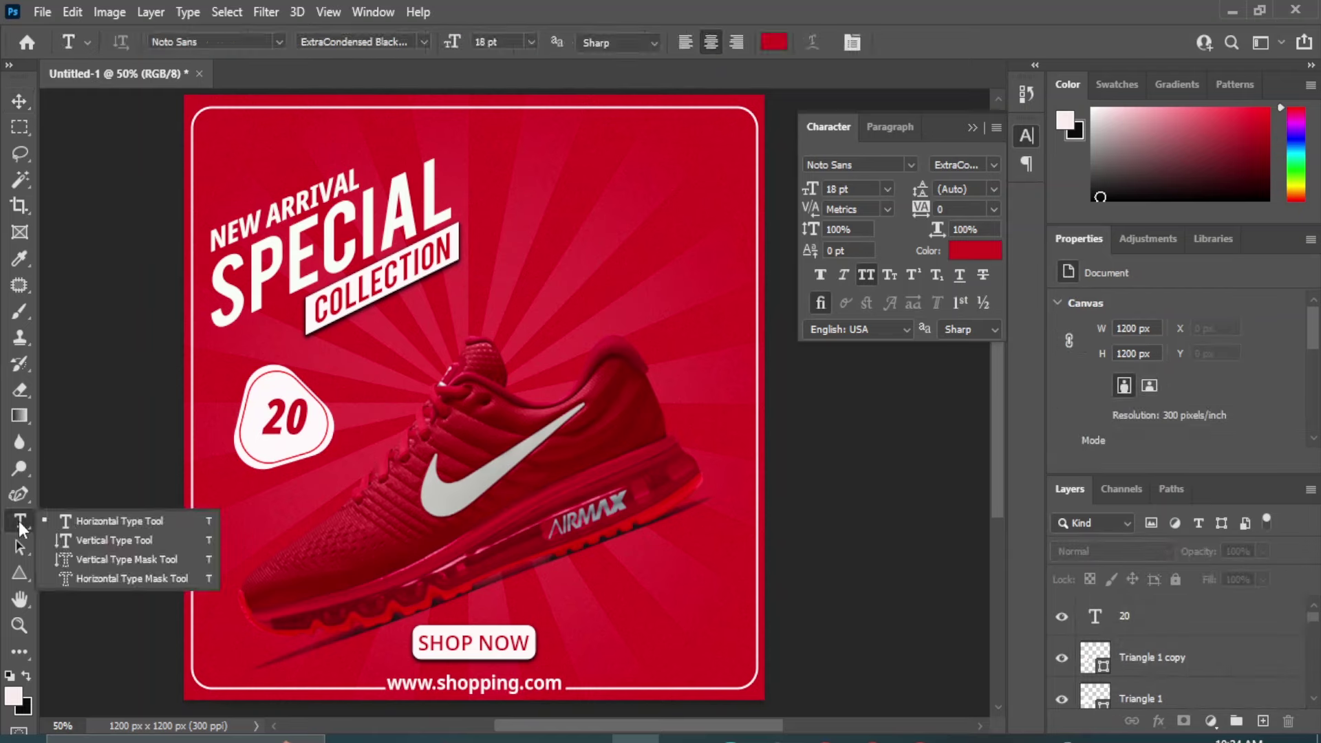
{"action": "left_click", "coordinate": [292, 494]}
{"action": "type", "text": "off"}
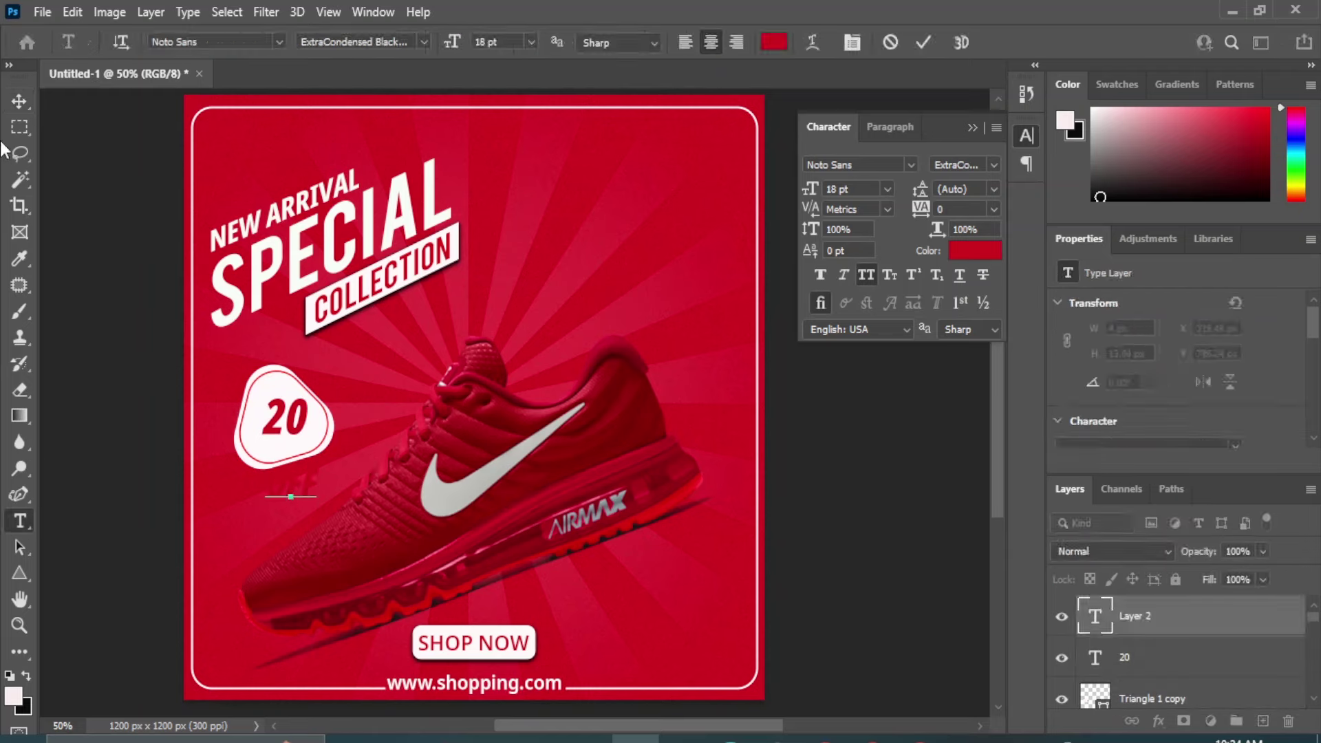
{"action": "key", "text": "ctrl+Return"}
{"action": "key", "text": "v"}
{"action": "left_click_drag", "start_coordinate": [294, 486], "coordinate": [289, 463]}
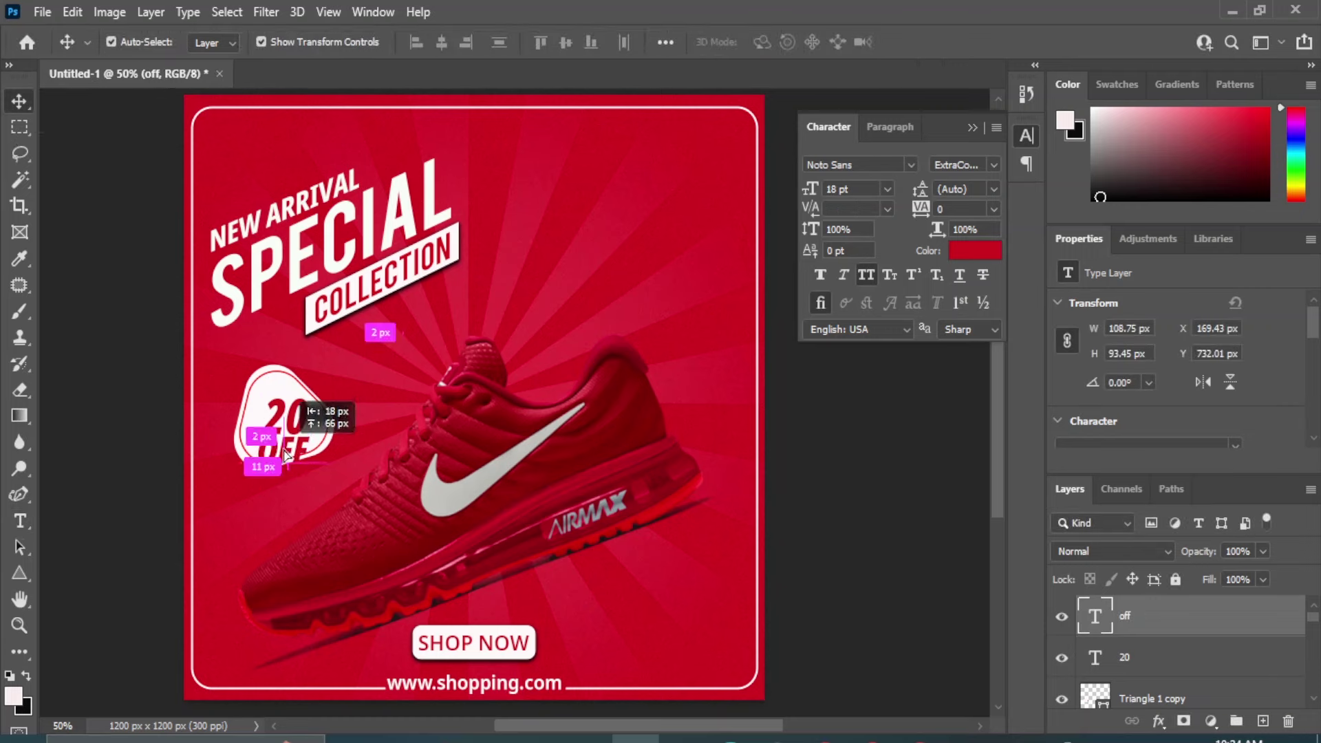
{"action": "left_click", "coordinate": [888, 189]}
{"action": "left_click", "coordinate": [856, 309]}
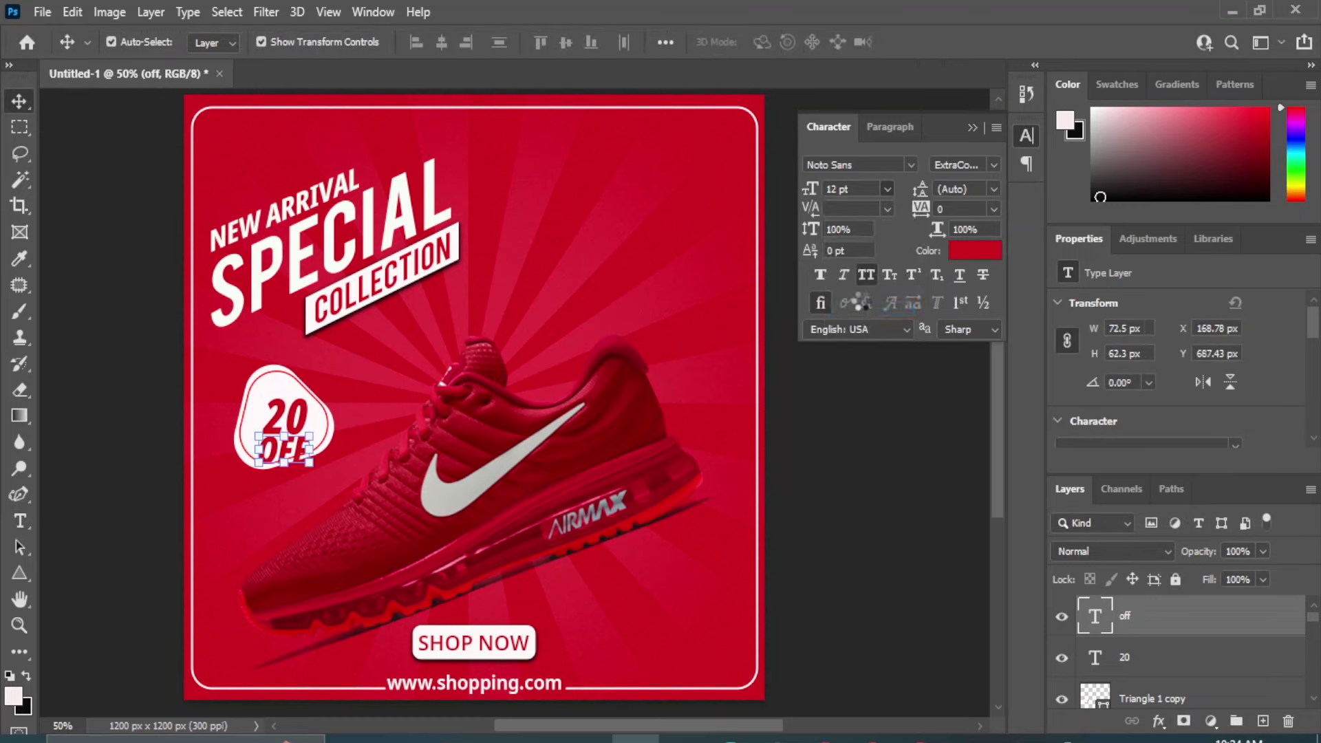
Nudge the 20 and OFF texts left and up together, then re-edit the OFF text
{"action": "left_click", "coordinate": [1126, 665], "text": "shift"}
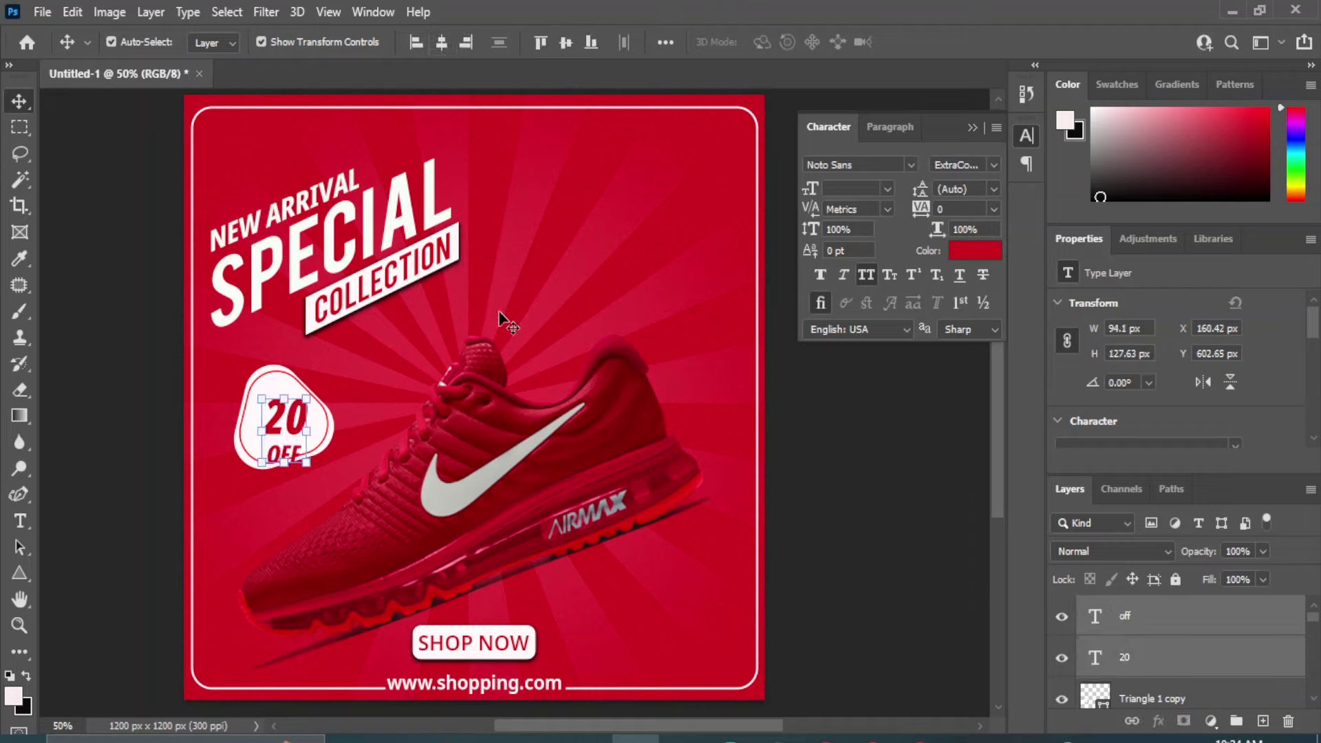
{"action": "key", "text": "shift+Left"}
{"action": "key", "text": "shift+Left"}
{"action": "key", "text": "shift+Up"}
{"action": "key", "text": "shift+Up"}
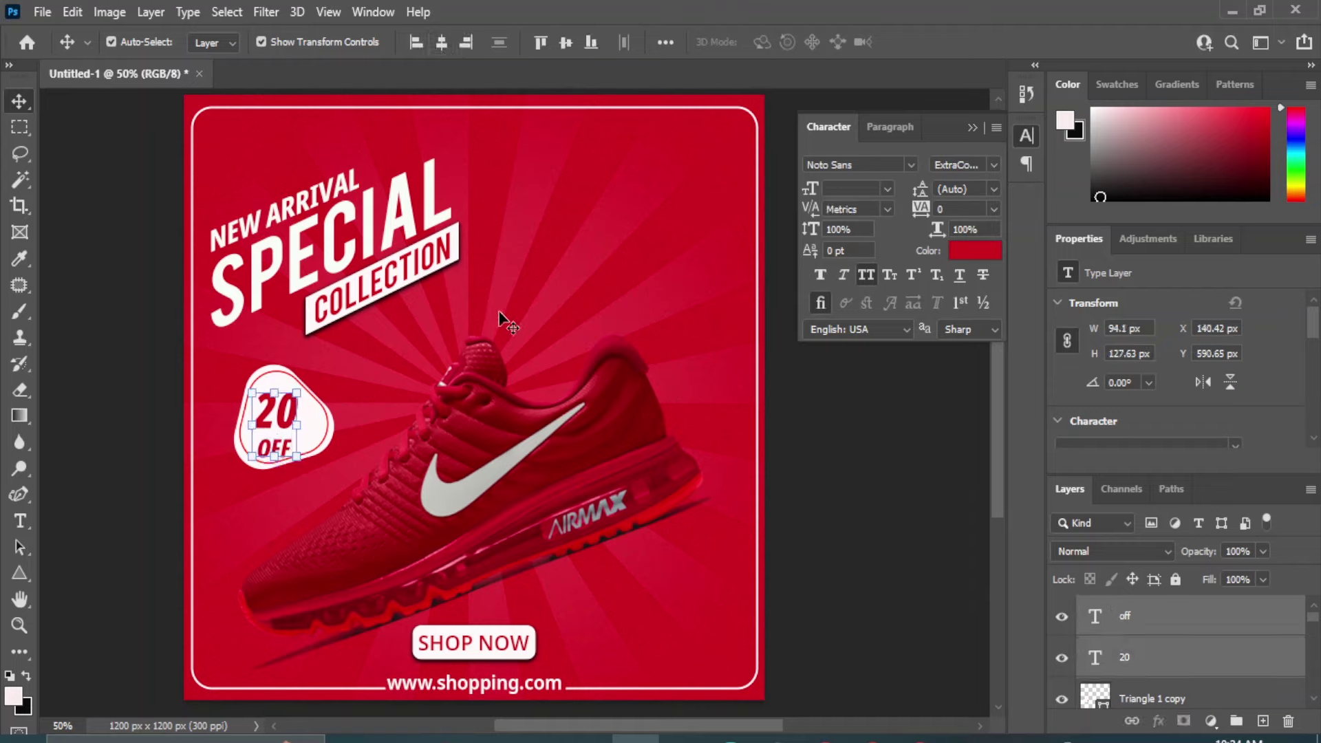
{"action": "double_click", "coordinate": [272, 444]}
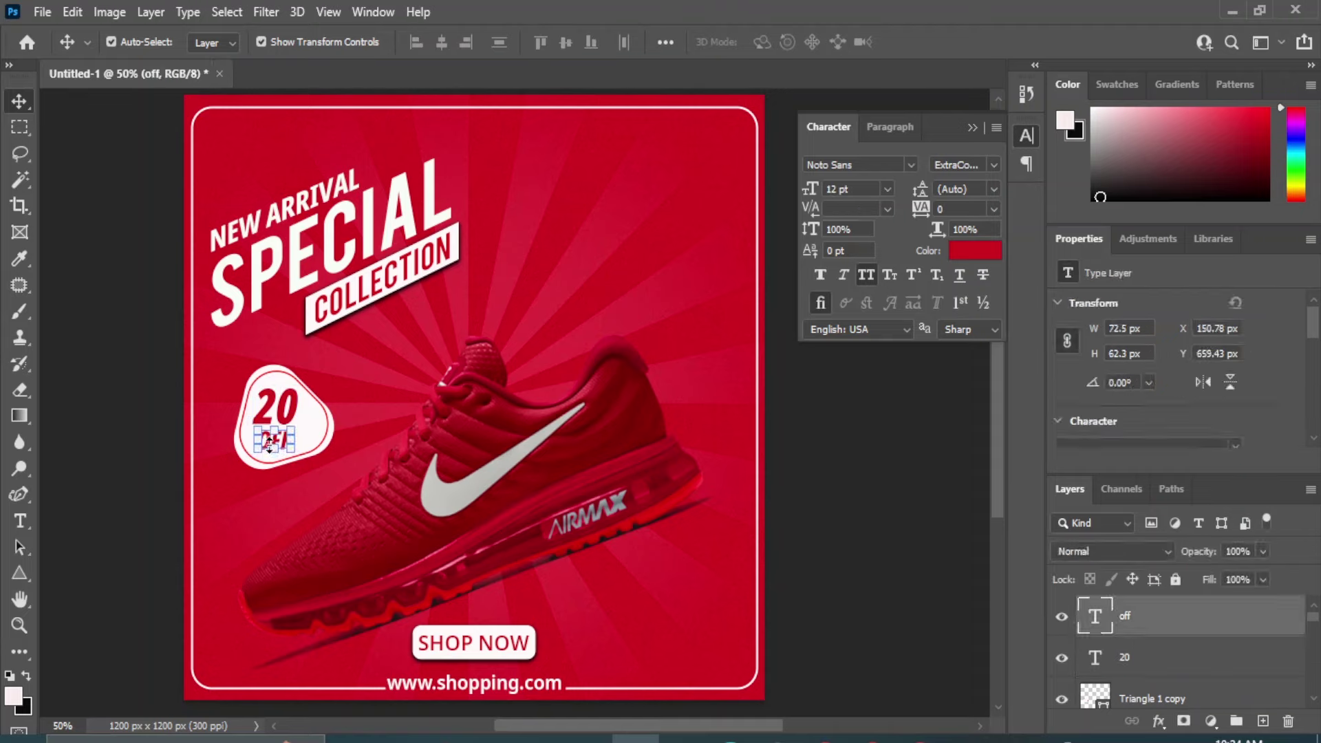
{"action": "left_click", "coordinate": [889, 507]}
Add a 14 pt % sign snug beside the 20
{"action": "left_click", "coordinate": [15, 525]}
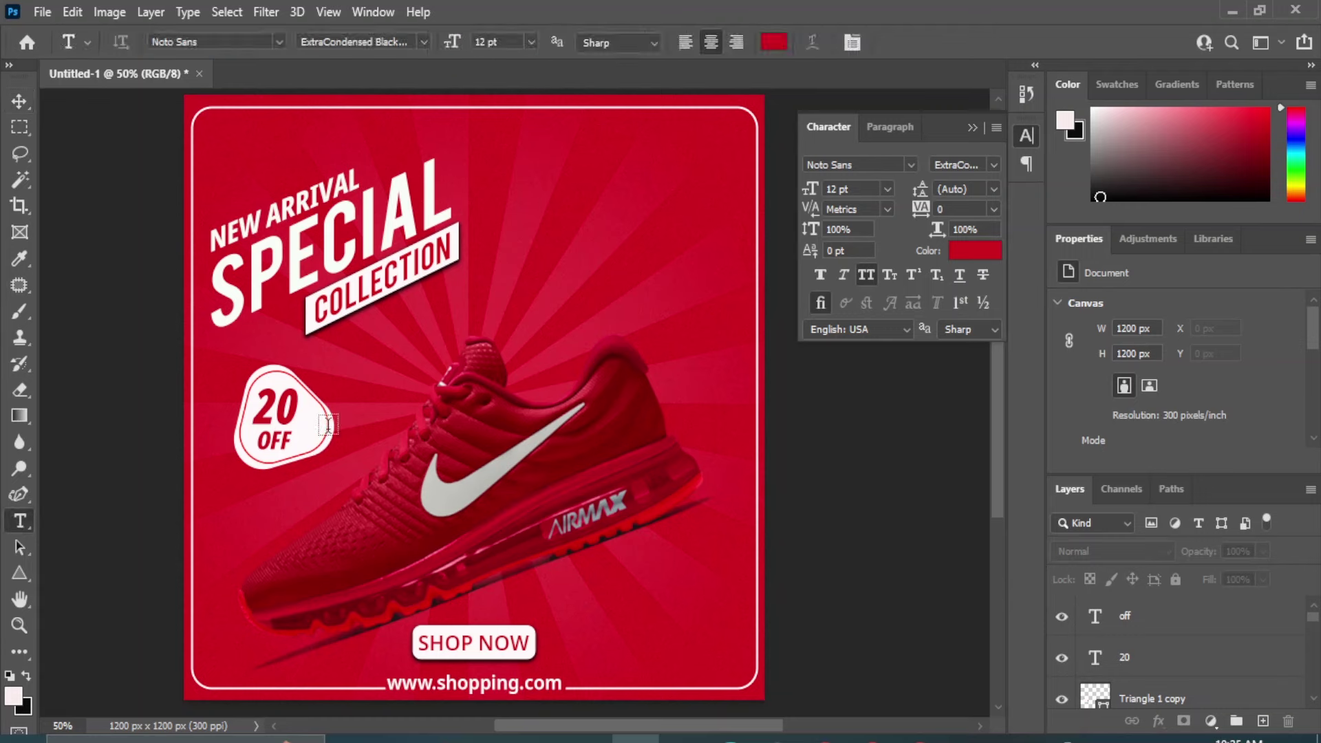
{"action": "left_click", "coordinate": [328, 426]}
{"action": "type", "text": "%"}
{"action": "left_click", "coordinate": [19, 103]}
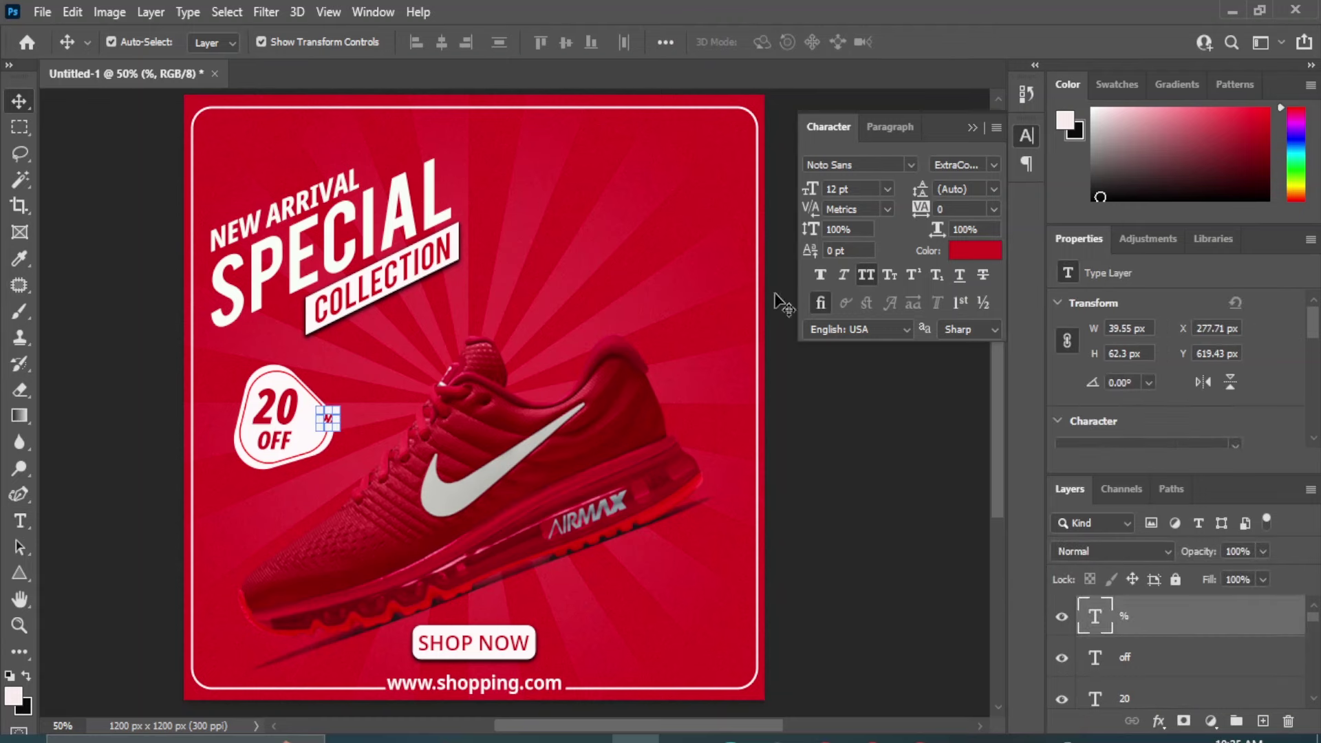
{"action": "left_click", "coordinate": [887, 188]}
{"action": "left_click", "coordinate": [847, 375]}
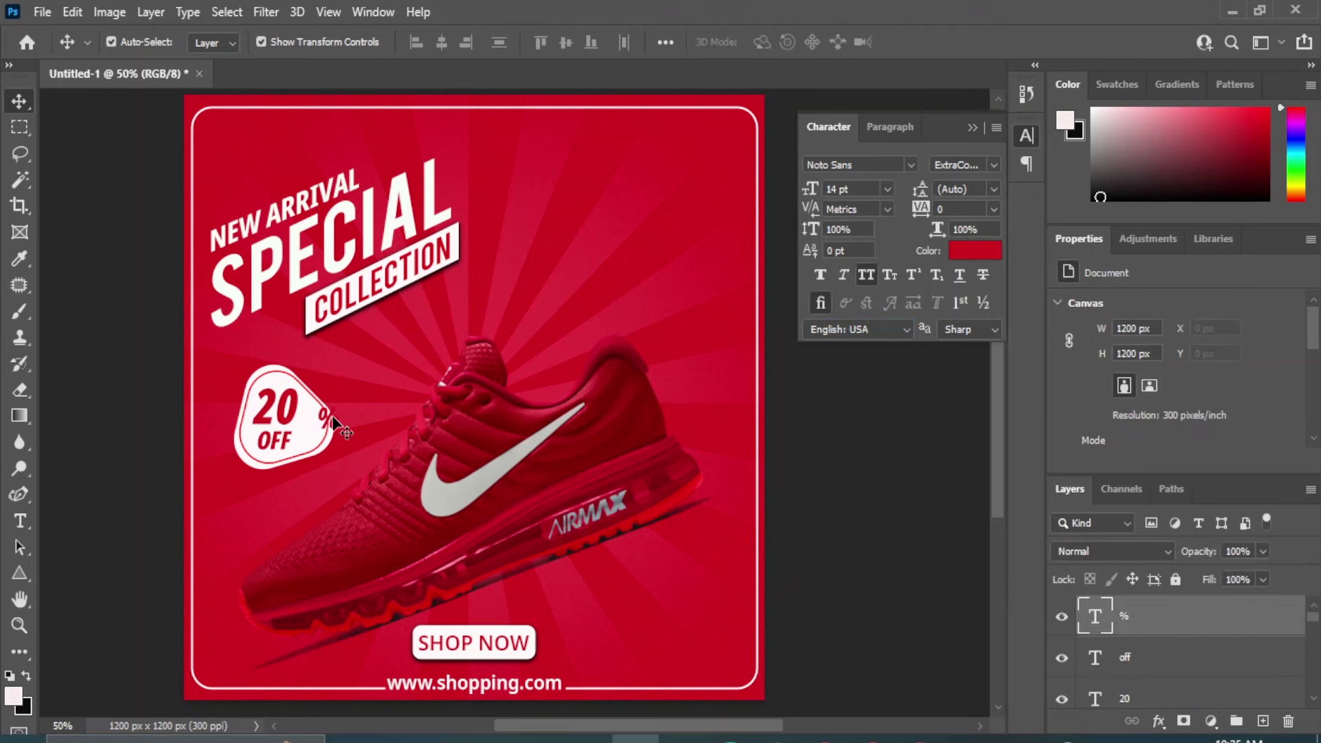
{"action": "left_click_drag", "start_coordinate": [410, 426], "coordinate": [390, 433]}
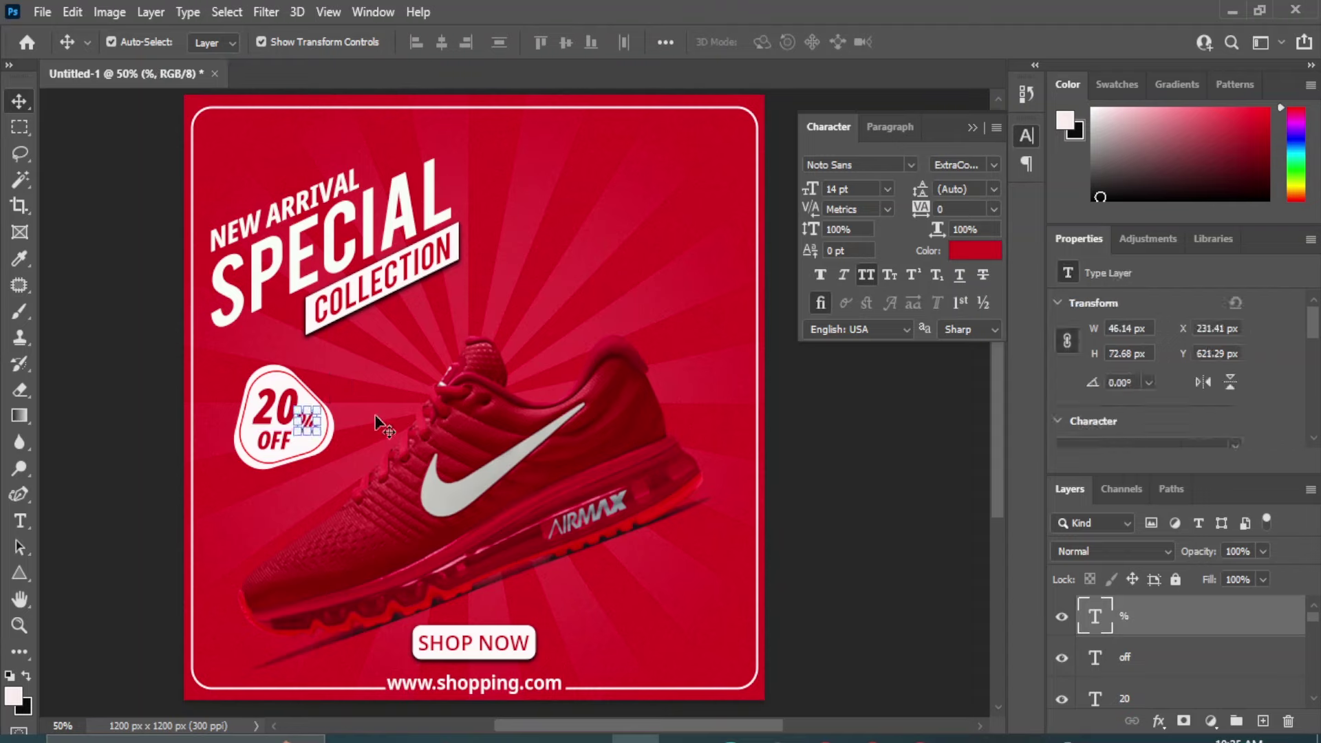
{"action": "key", "text": "Left"}
{"action": "key", "text": "Left"}
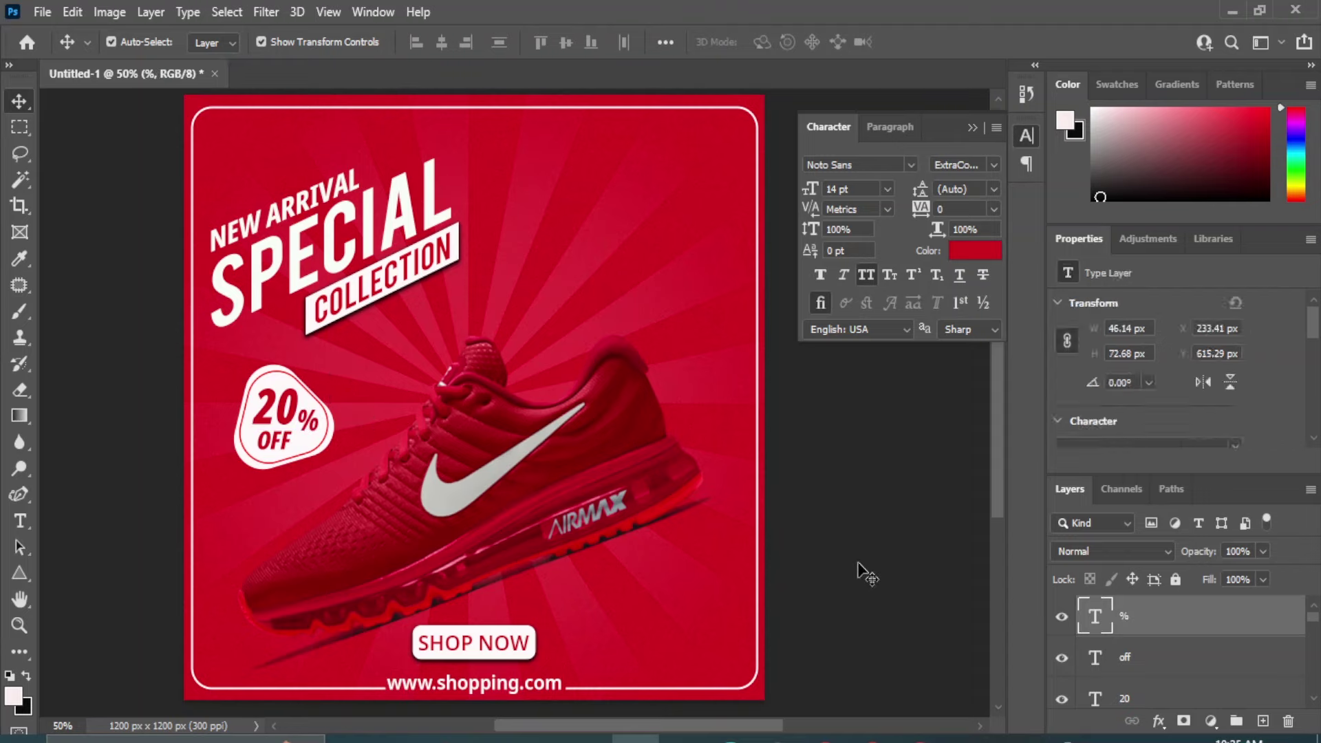
{"action": "left_click", "coordinate": [859, 564]}
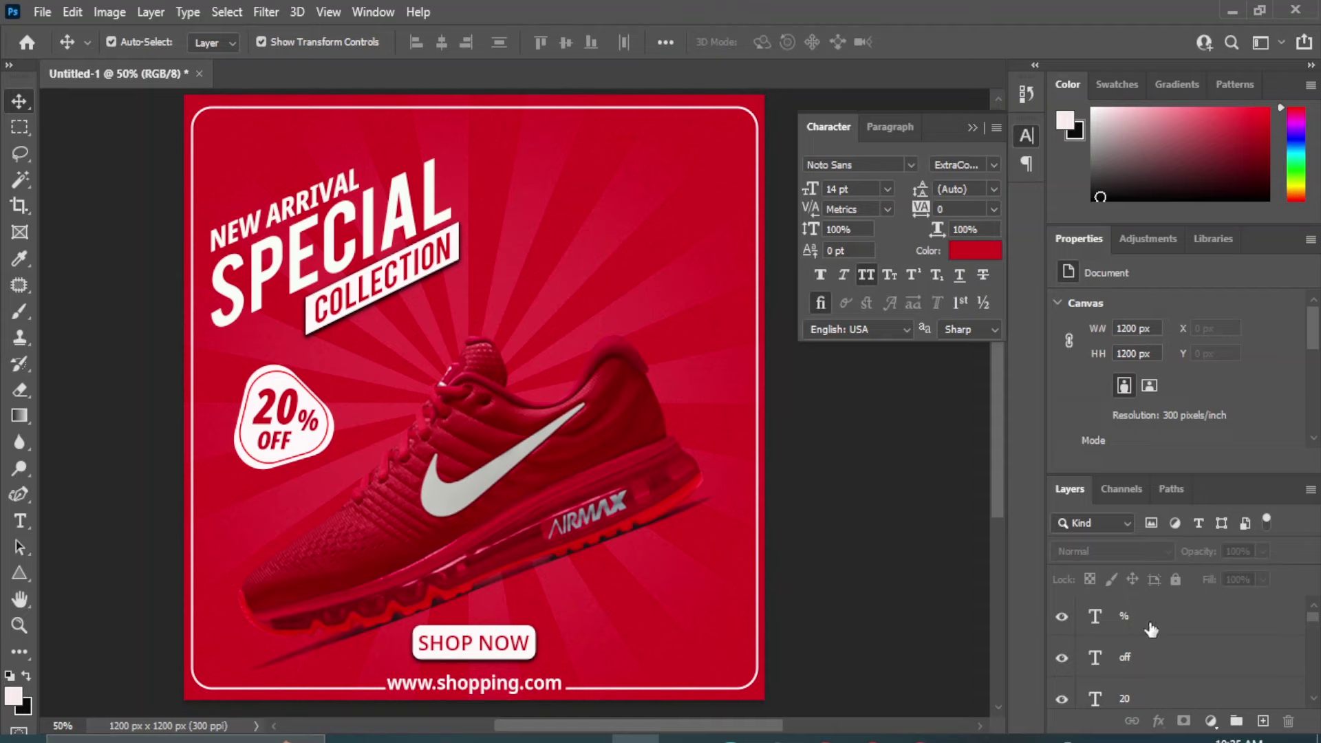
Shift the badge's Triangle layer down and left with Shift+arrow nudges
{"action": "scroll", "coordinate": [1151, 629], "scroll_direction": "down", "scroll_amount": 2}
{"action": "left_click", "coordinate": [1148, 698]}
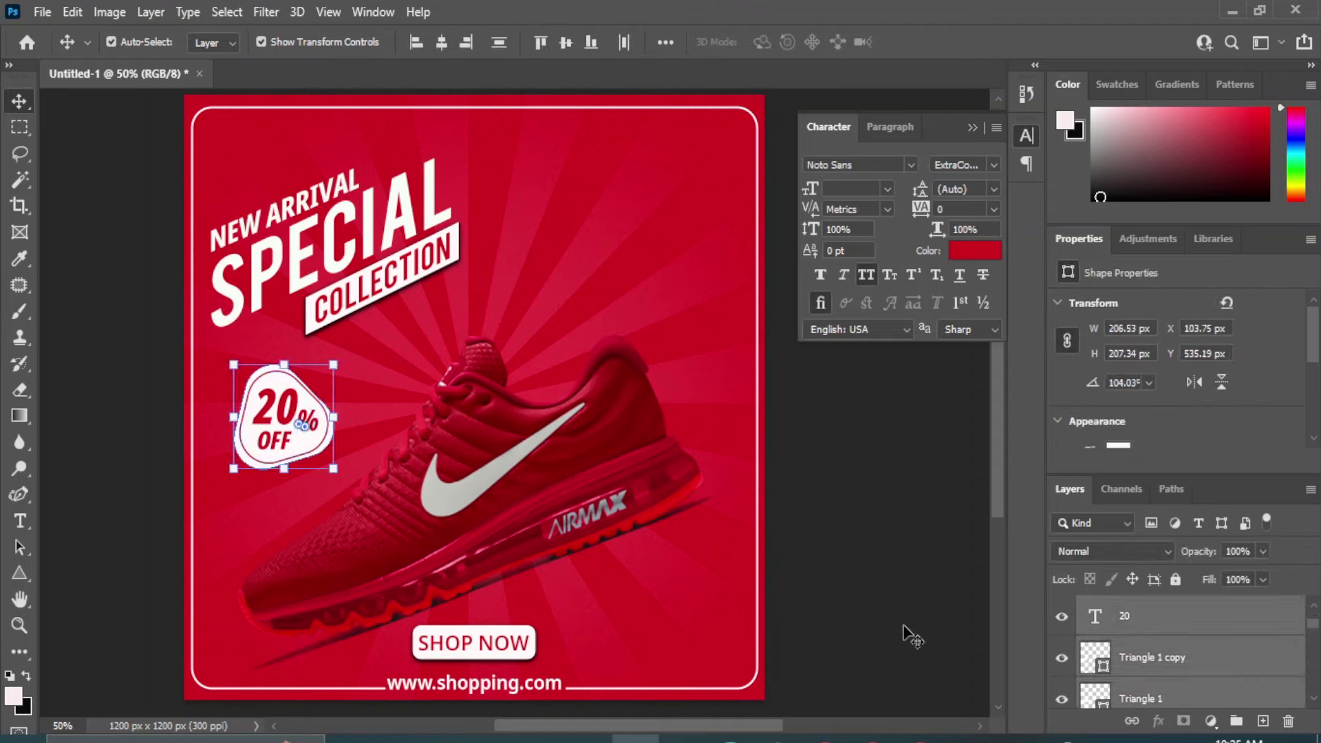
{"action": "key", "text": "shift+Left"}
{"action": "key", "text": "shift+Left"}
{"action": "key", "text": "shift+Down"}
{"action": "key", "text": "shift+Down"}
{"action": "key", "text": "shift+Down"}
Draw a small 12 px white dot near the poster's top-right corner with the Ellipse Tool
{"action": "left_click", "coordinate": [846, 500]}
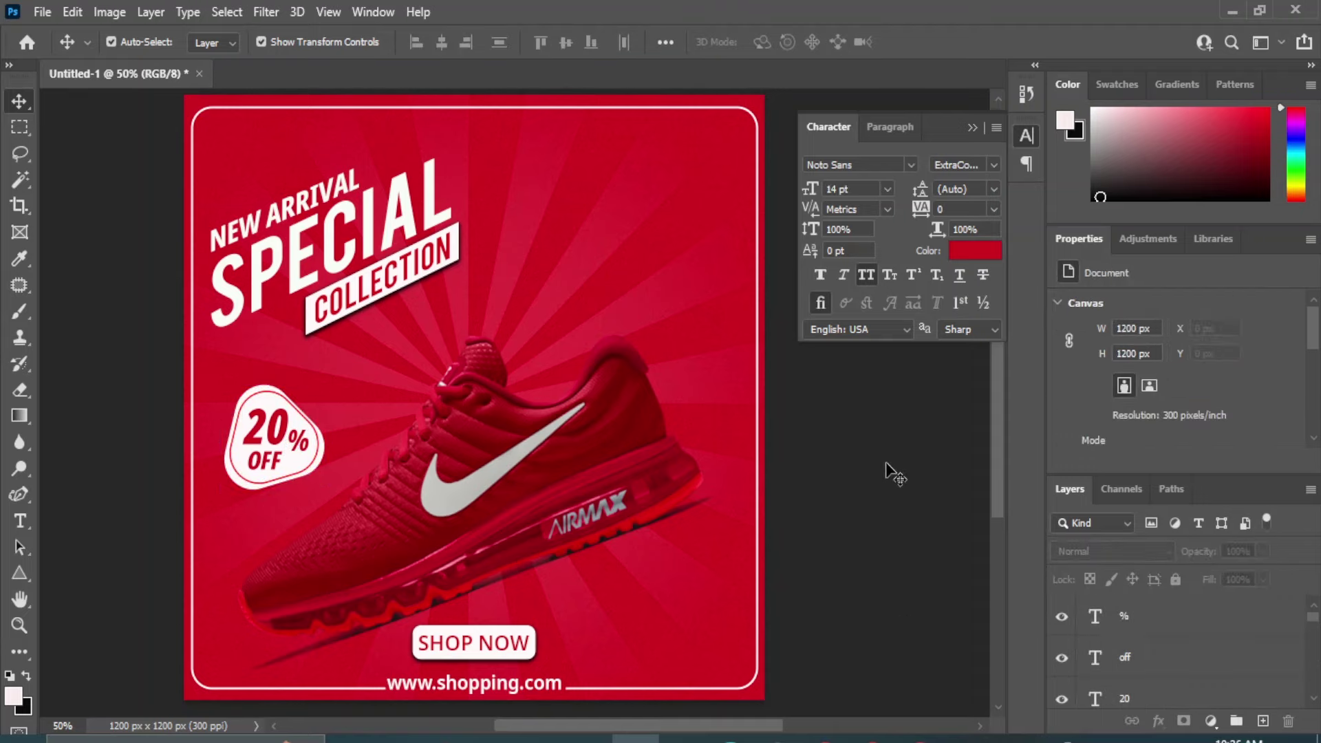
{"action": "left_click", "coordinate": [19, 573]}
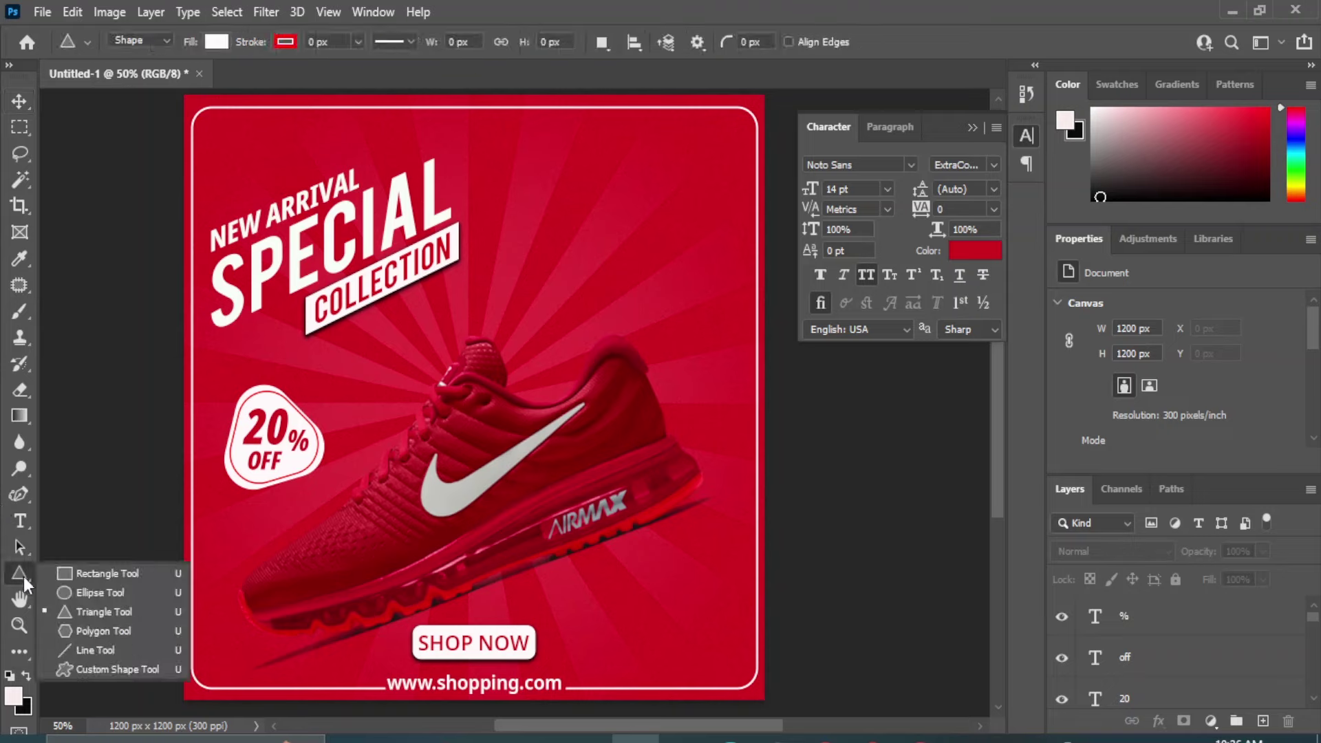
{"action": "left_click", "coordinate": [89, 594]}
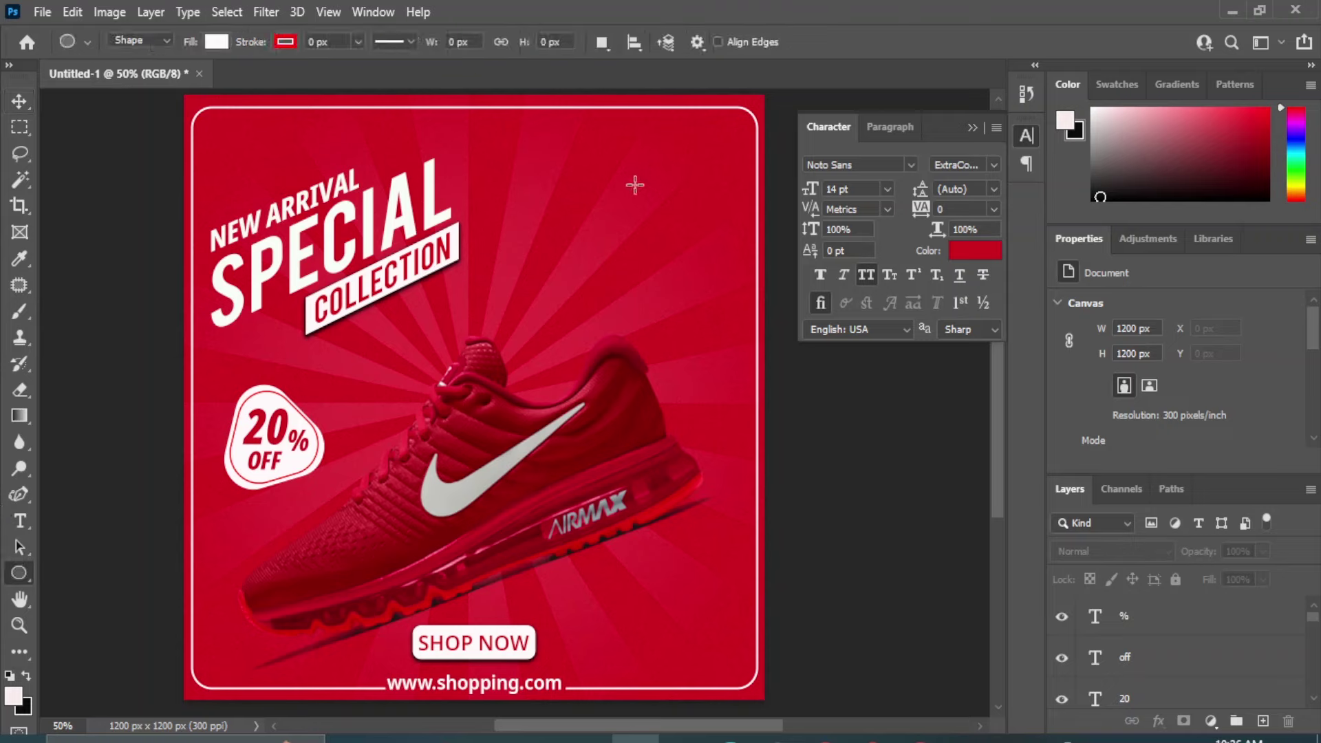
{"action": "left_click_drag", "start_coordinate": [595, 137], "coordinate": [602, 143]}
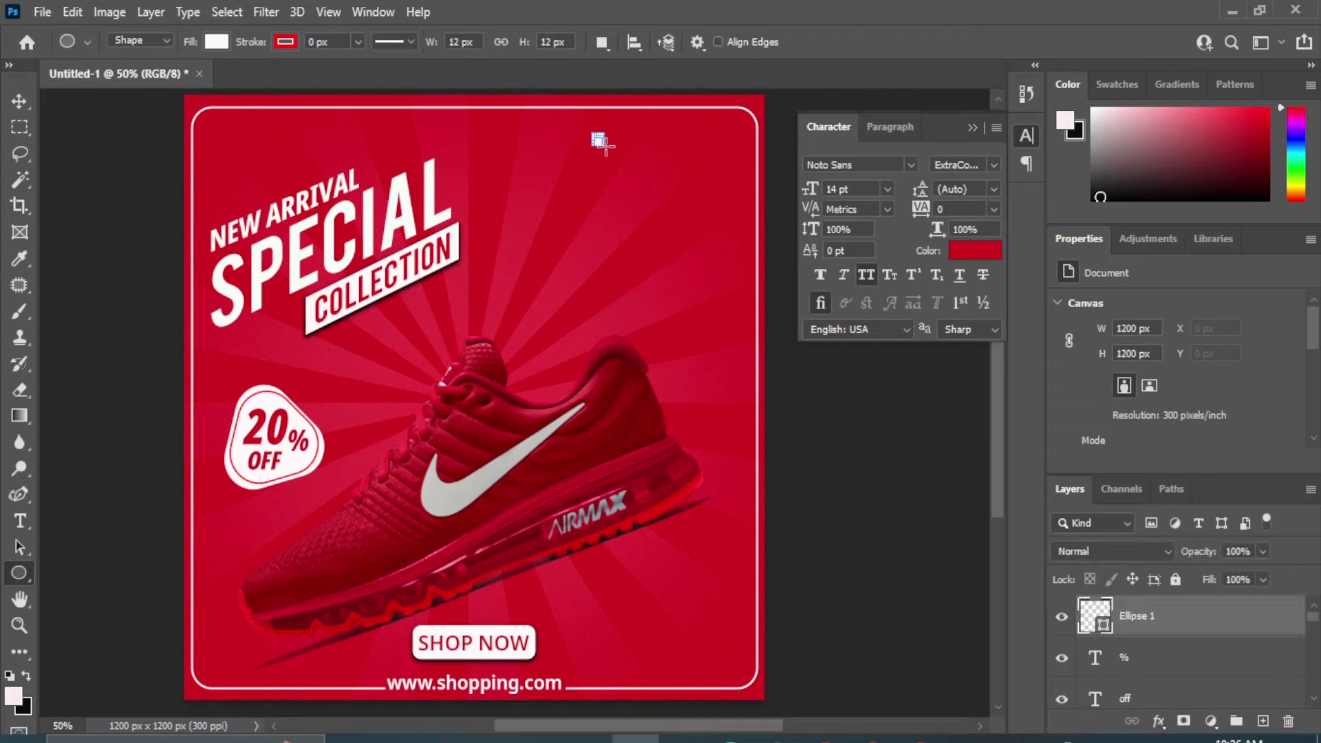
{"action": "key", "text": "v"}
Duplicate the dot repeatedly and shift each copy right to form a row of seven
{"action": "key", "text": "ctrl+j"}
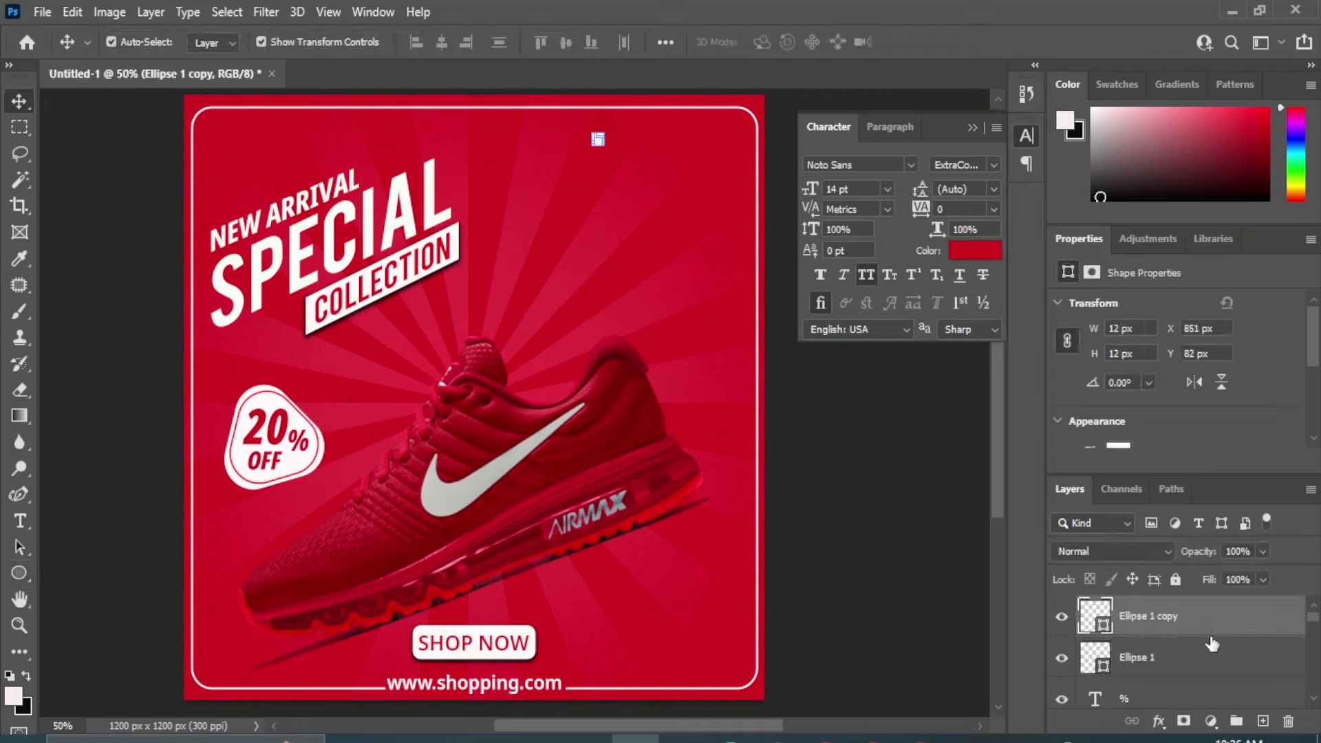
{"action": "key", "text": "ctrl+j"}
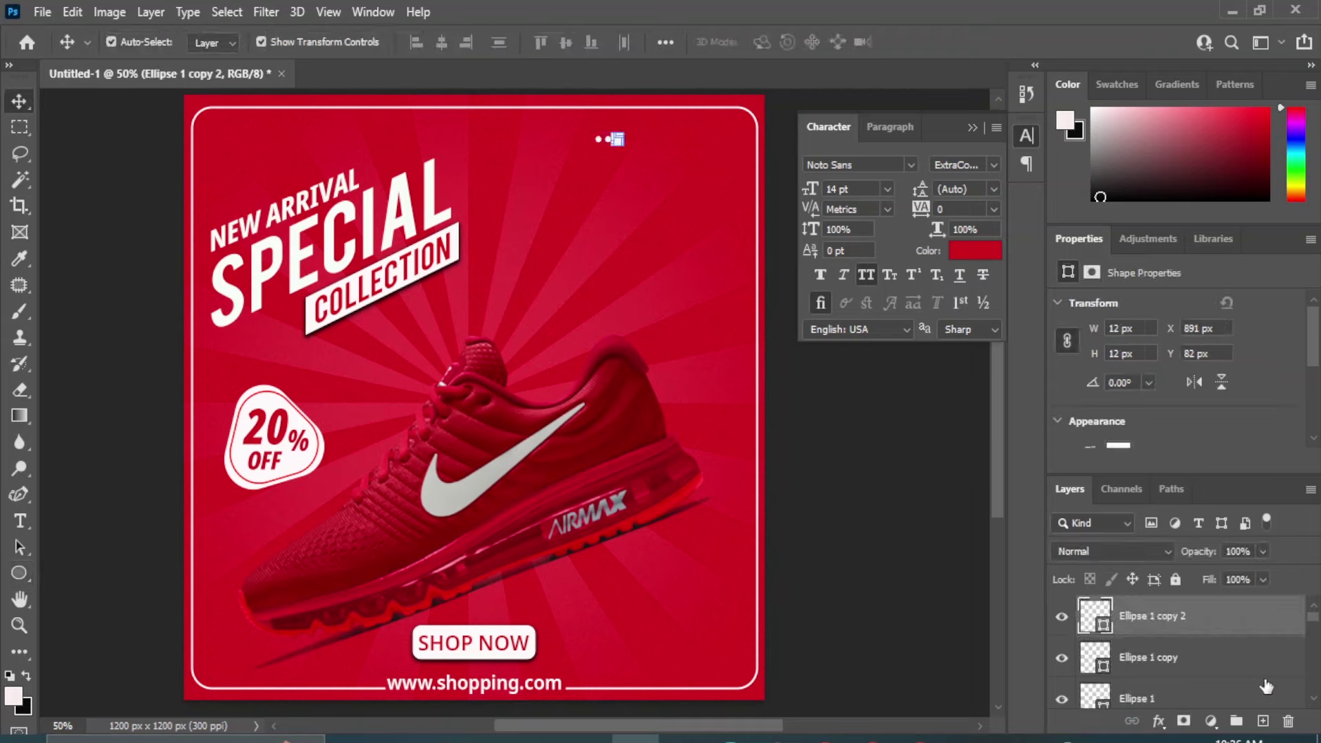
{"action": "key", "text": "ctrl+j"}
{"action": "key", "text": "shift+Right"}
{"action": "key", "text": "ctrl+j"}
{"action": "key", "text": "shift+Right"}
{"action": "key", "text": "ctrl+j"}
{"action": "key", "text": "shift+Right"}
{"action": "key", "text": "ctrl+j"}
{"action": "key", "text": "shift+Right"}
{"action": "key", "text": "shift+Right"}
Select all seven Ellipse layers and group them into Group 1
{"action": "scroll", "coordinate": [1183, 684], "scroll_direction": "down", "scroll_amount": 3}
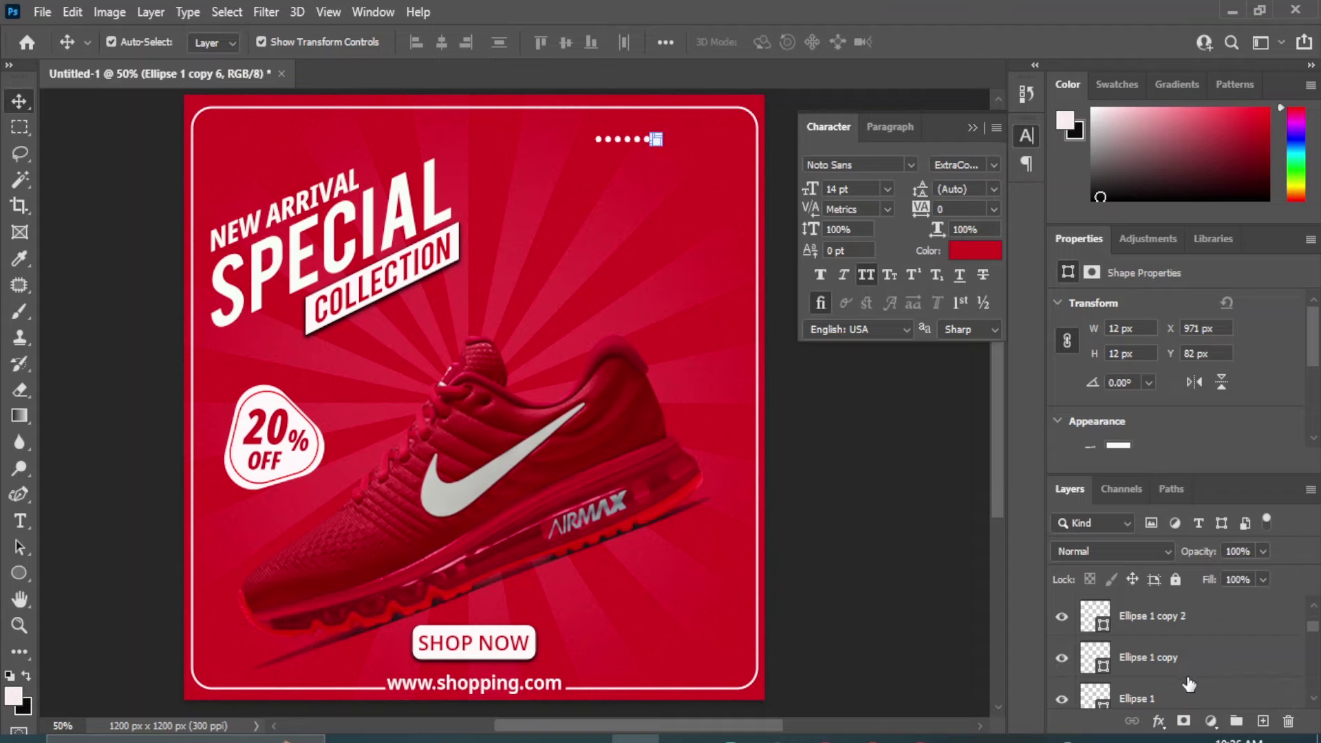
{"action": "left_click", "coordinate": [1152, 699], "text": "shift"}
{"action": "scroll", "coordinate": [1247, 617], "scroll_direction": "up", "scroll_amount": 3}
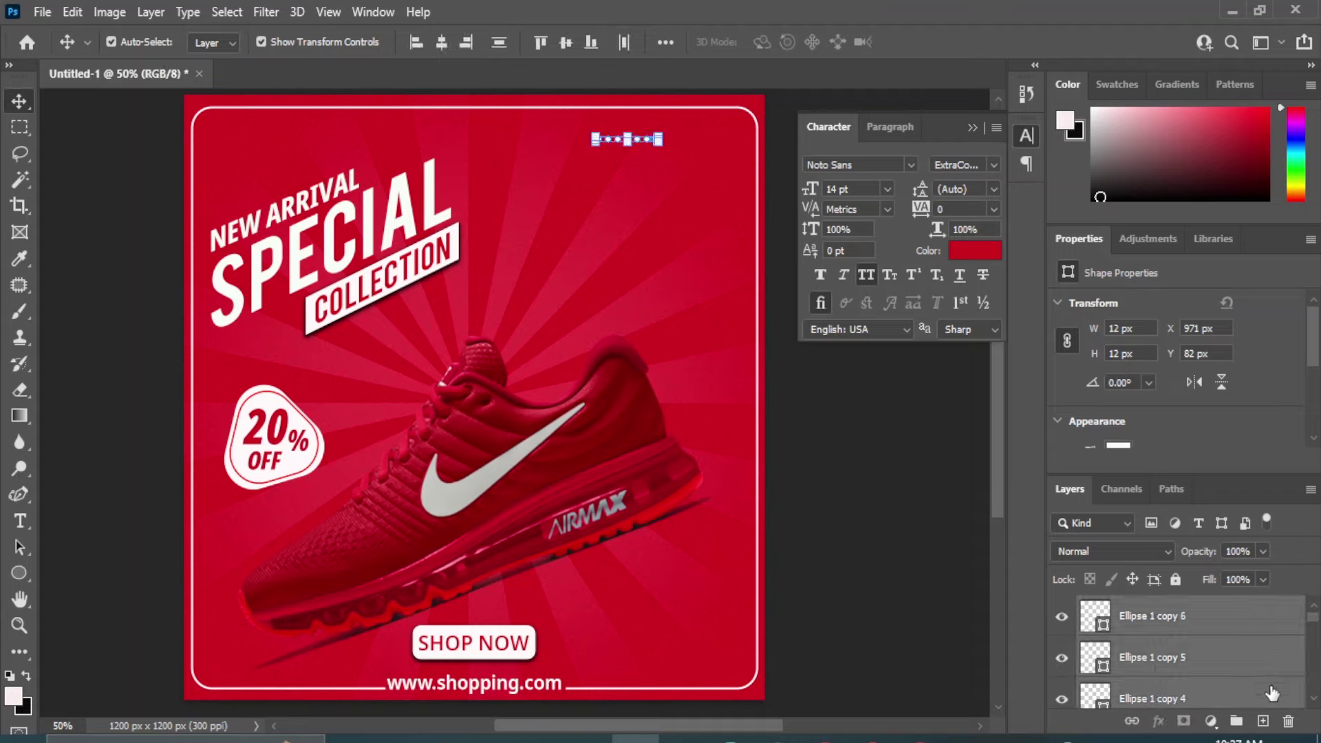
{"action": "left_click", "coordinate": [1237, 721]}
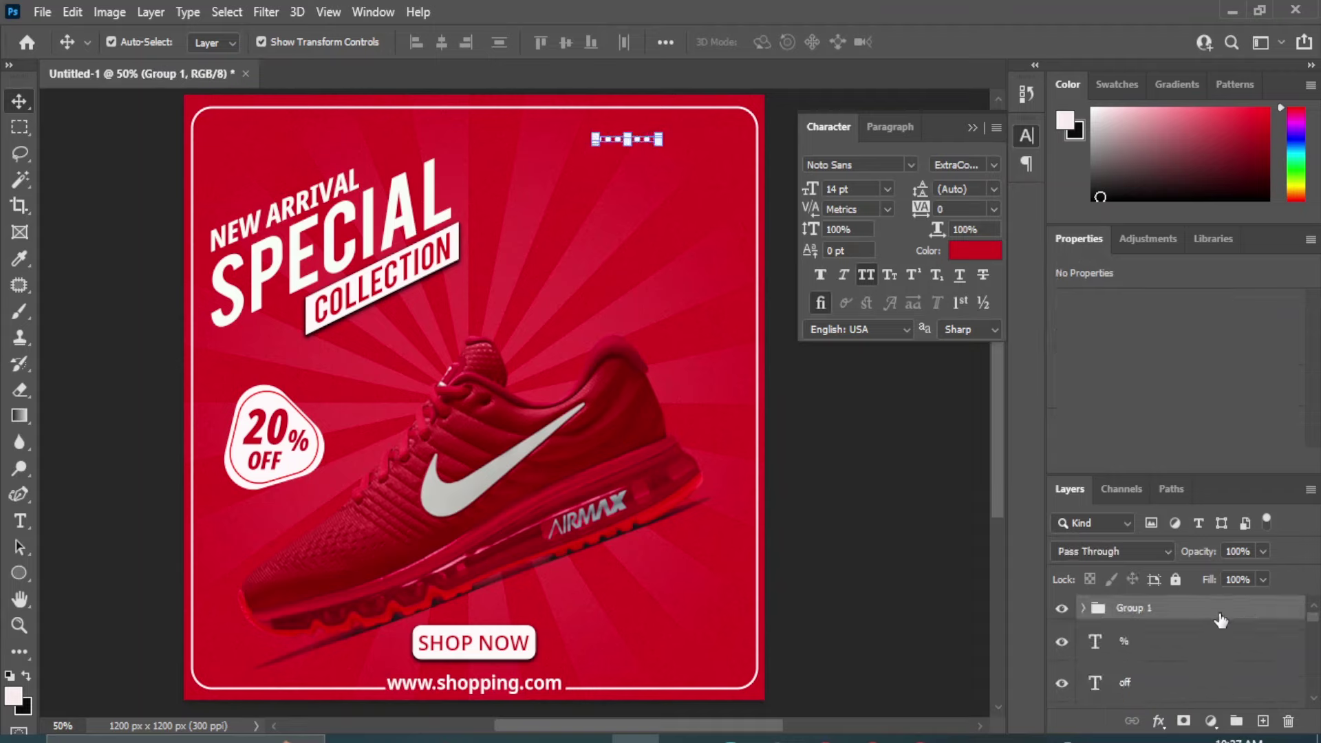
Duplicate the dot row three times, stacking each copy below to make four rows
{"action": "left_click_drag", "start_coordinate": [1221, 621], "coordinate": [1264, 721]}
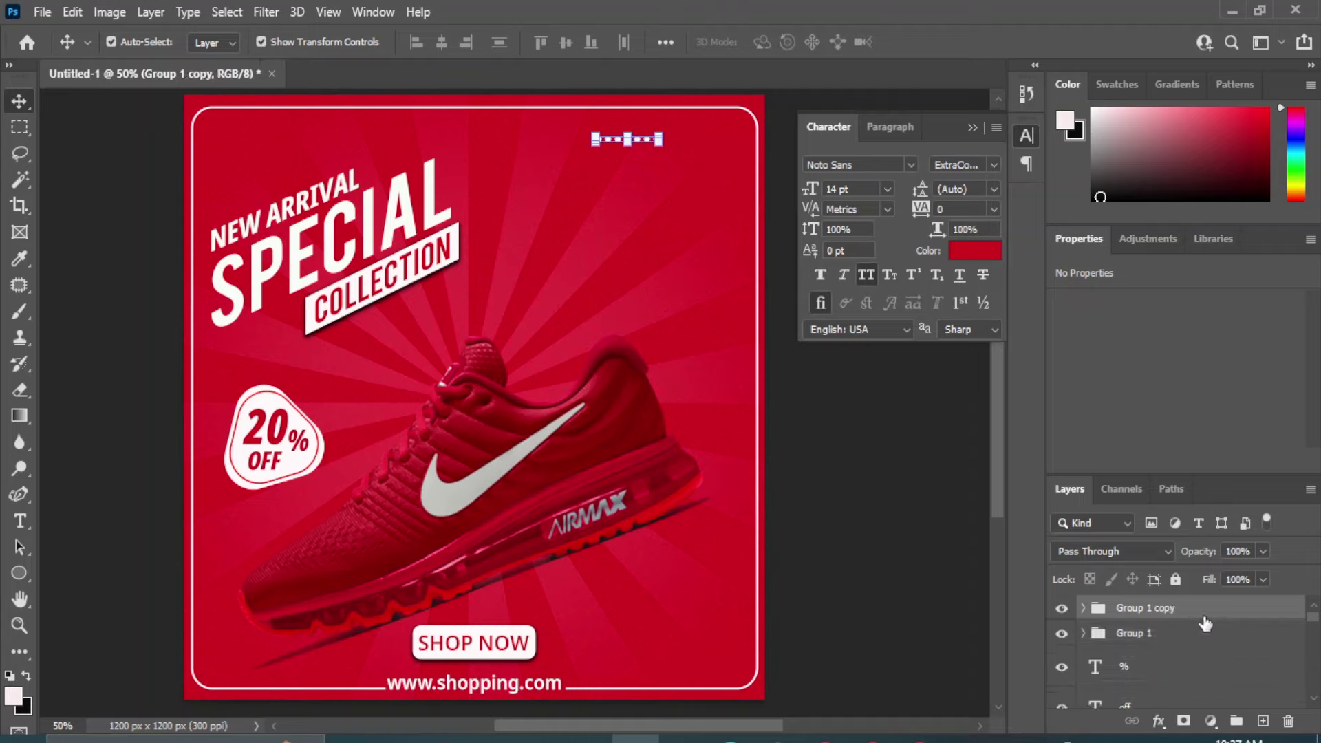
{"action": "key", "text": "shift+Down"}
{"action": "key", "text": "shift+Down"}
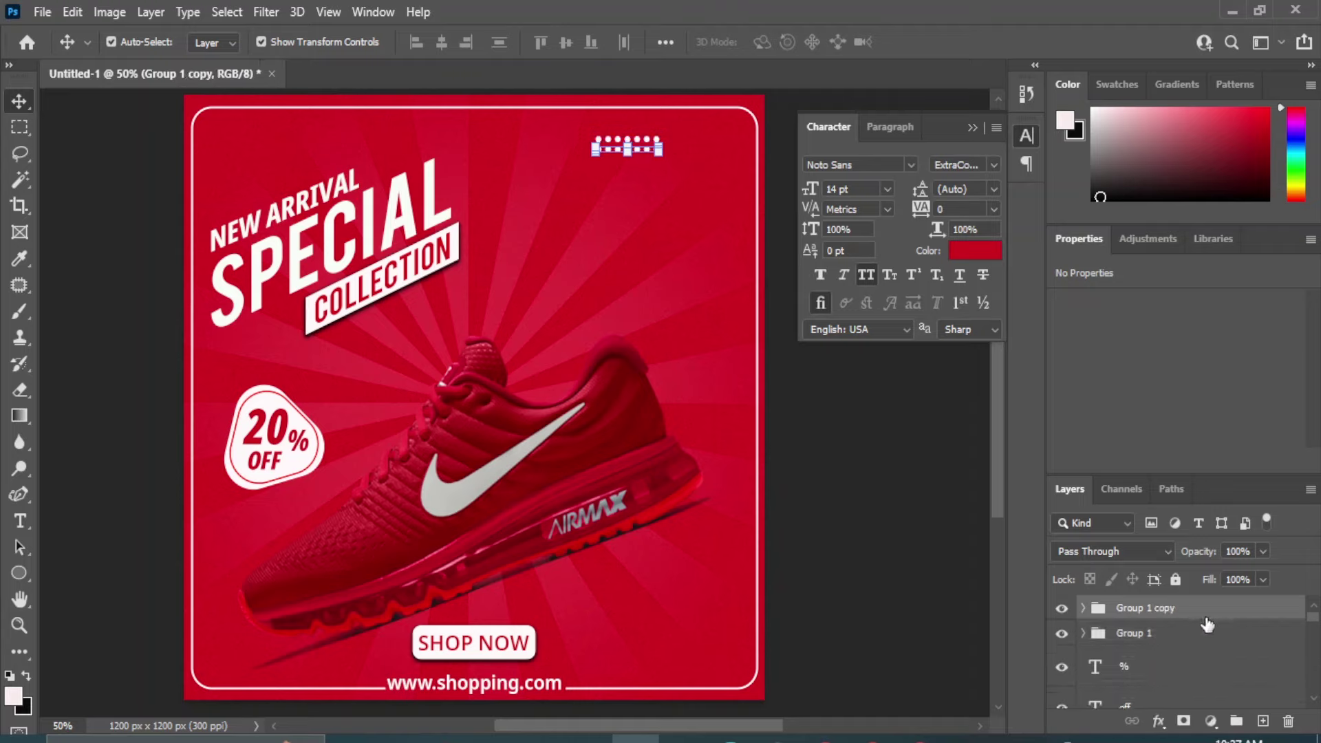
{"action": "left_click_drag", "start_coordinate": [1230, 618], "coordinate": [1263, 721]}
{"action": "key", "text": "shift+Down"}
{"action": "key", "text": "shift+Down"}
{"action": "left_click_drag", "start_coordinate": [1266, 616], "coordinate": [1263, 721]}
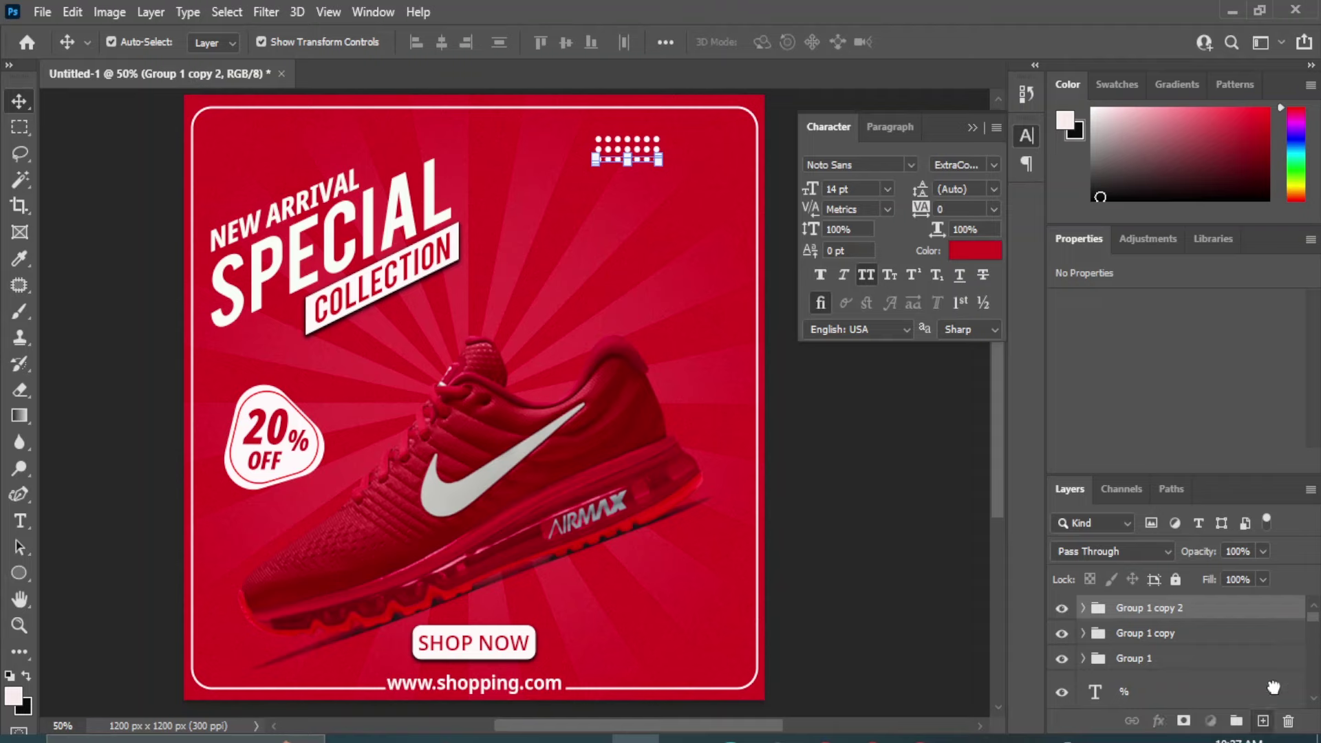
{"action": "key", "text": "shift+Down"}
{"action": "key", "text": "shift+Down"}
Move all four dot rows together to the right
{"action": "left_click", "coordinate": [1155, 690], "text": "shift"}
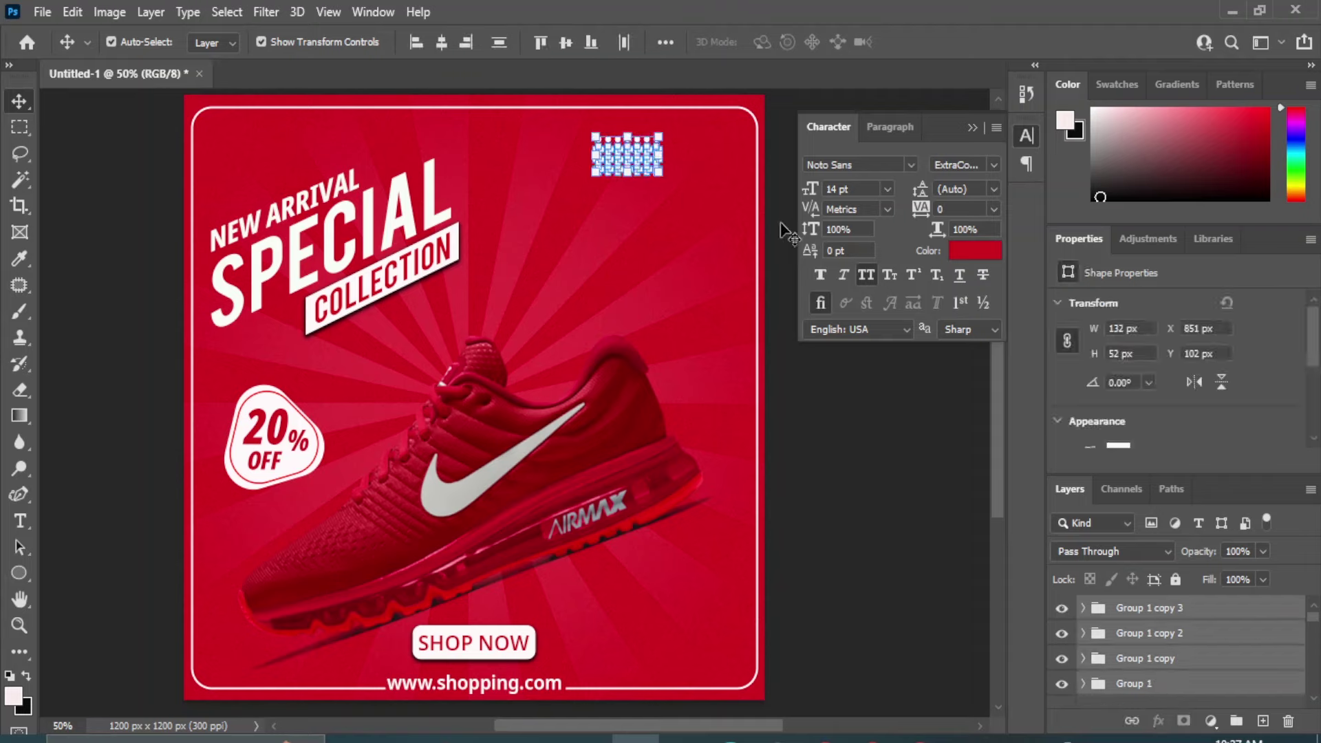
{"action": "key", "text": "shift+Right"}
{"action": "key", "text": "shift+Right"}
{"action": "key", "text": "shift+Right"}
{"action": "key", "text": "shift+Right"}
{"action": "key", "text": "shift+Right"}
{"action": "key", "text": "shift+Right"}
{"action": "key", "text": "shift+Right"}
{"action": "key", "text": "shift+Right"}
{"action": "key", "text": "shift+Right"}
{"action": "key", "text": "shift+Right"}
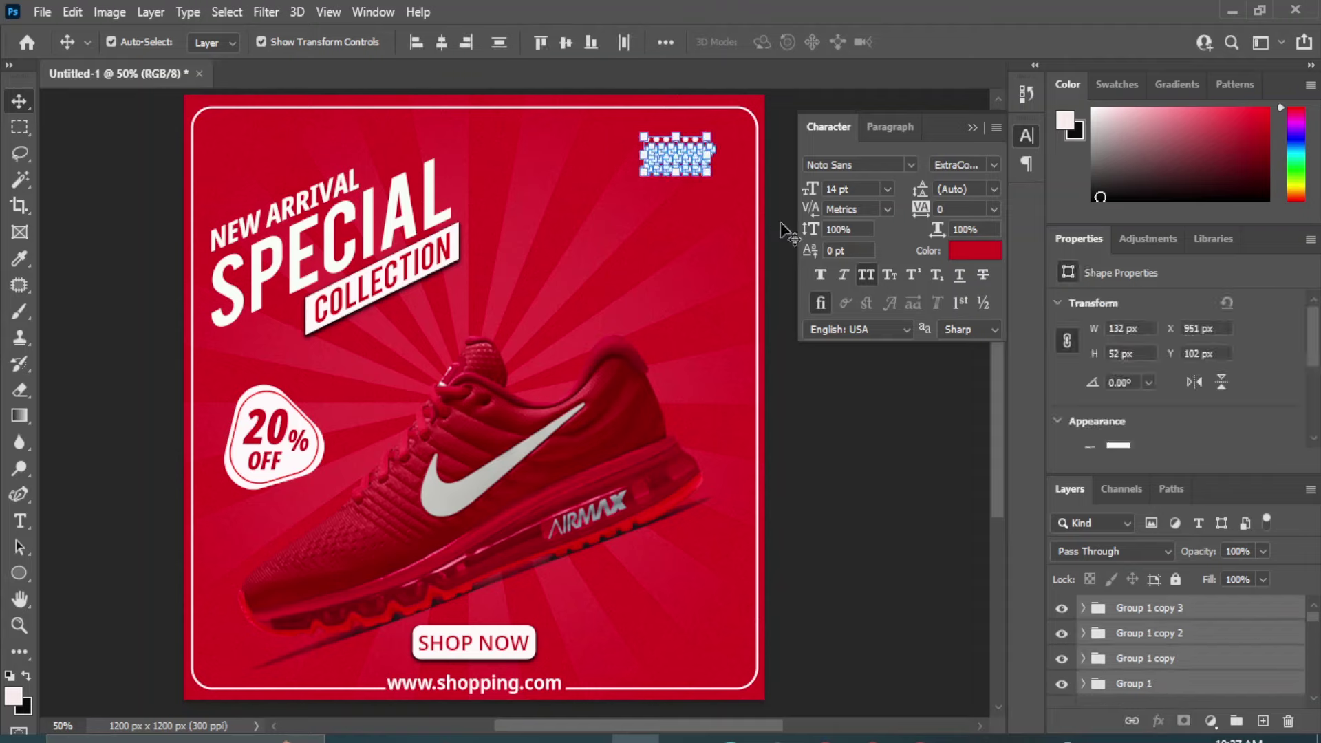
{"action": "key", "text": "shift+Right"}
{"action": "key", "text": "shift+Right"}
{"action": "key", "text": "shift+Right"}
{"action": "key", "text": "shift+Right"}
{"action": "key", "text": "shift+Right"}
{"action": "left_click", "coordinate": [829, 478]}
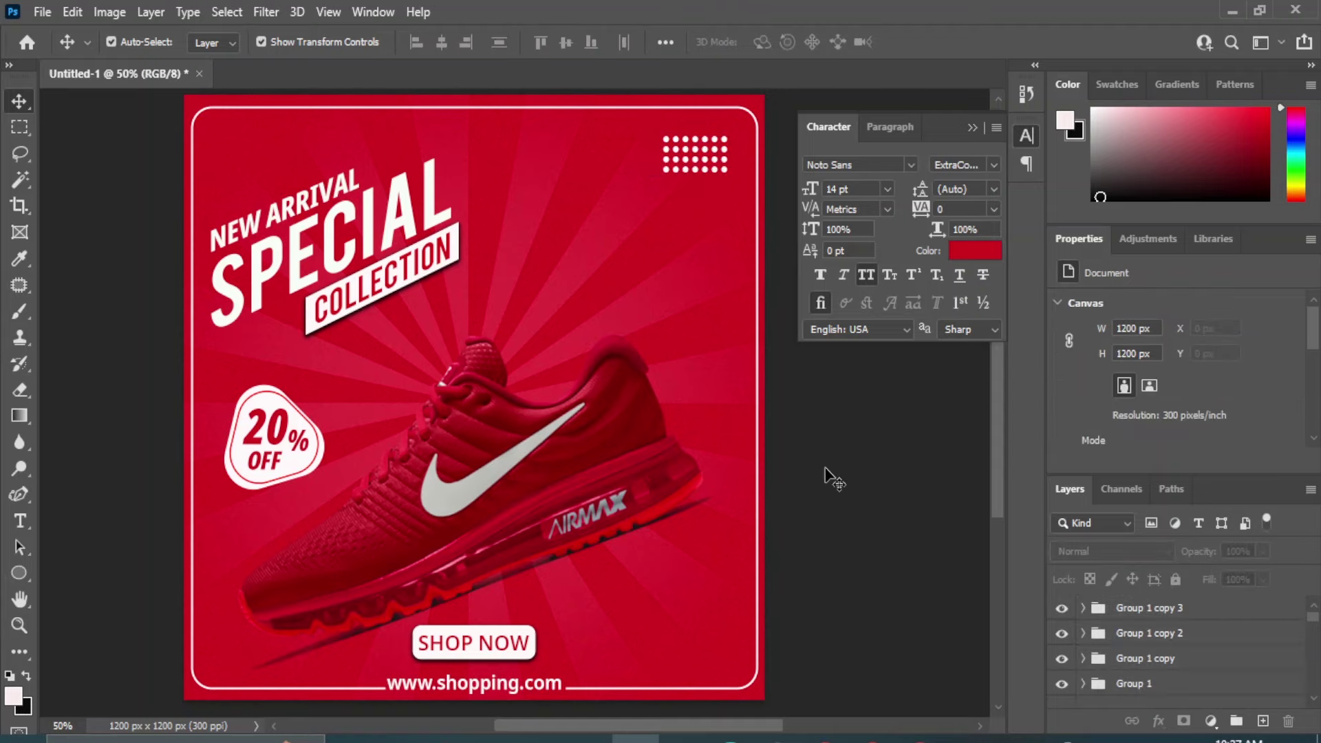
Duplicate the two lower dot rows, move them down, and rotate the copies 90° clockwise
{"action": "left_click", "coordinate": [1162, 609]}
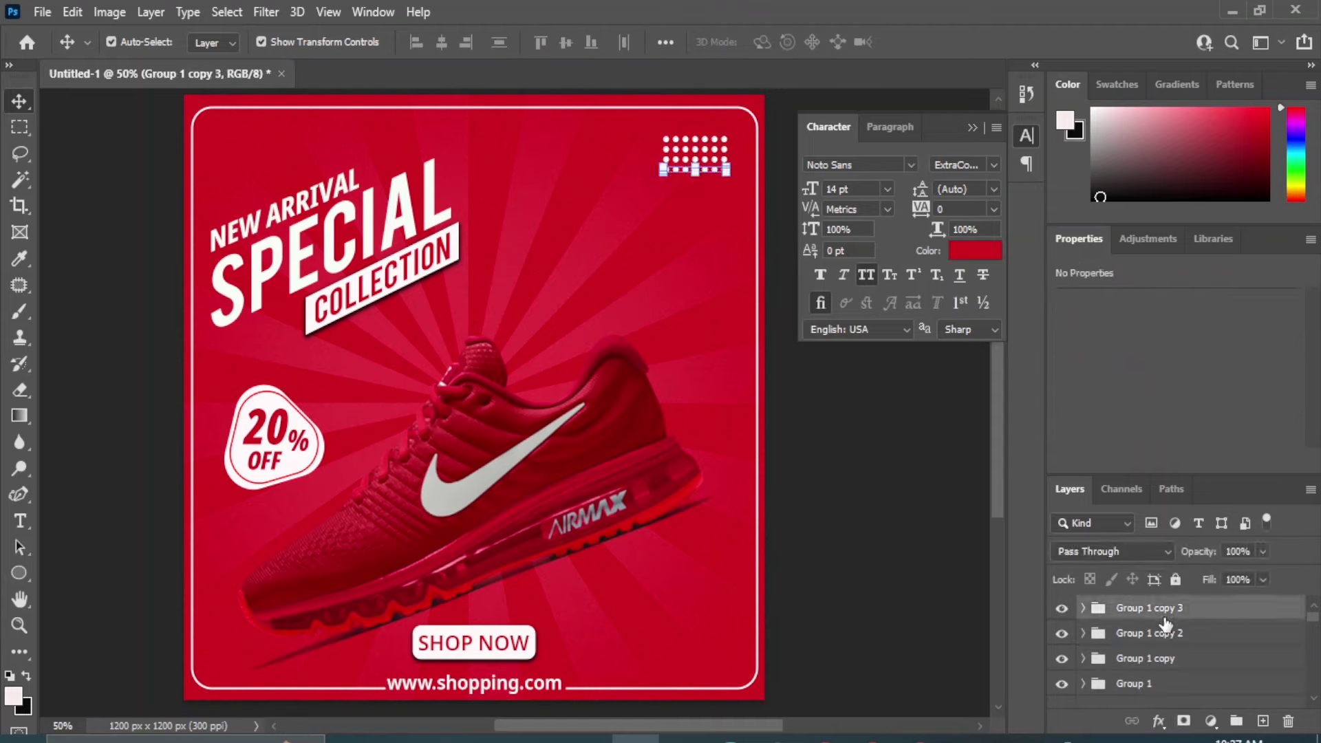
{"action": "left_click", "coordinate": [1157, 634]}
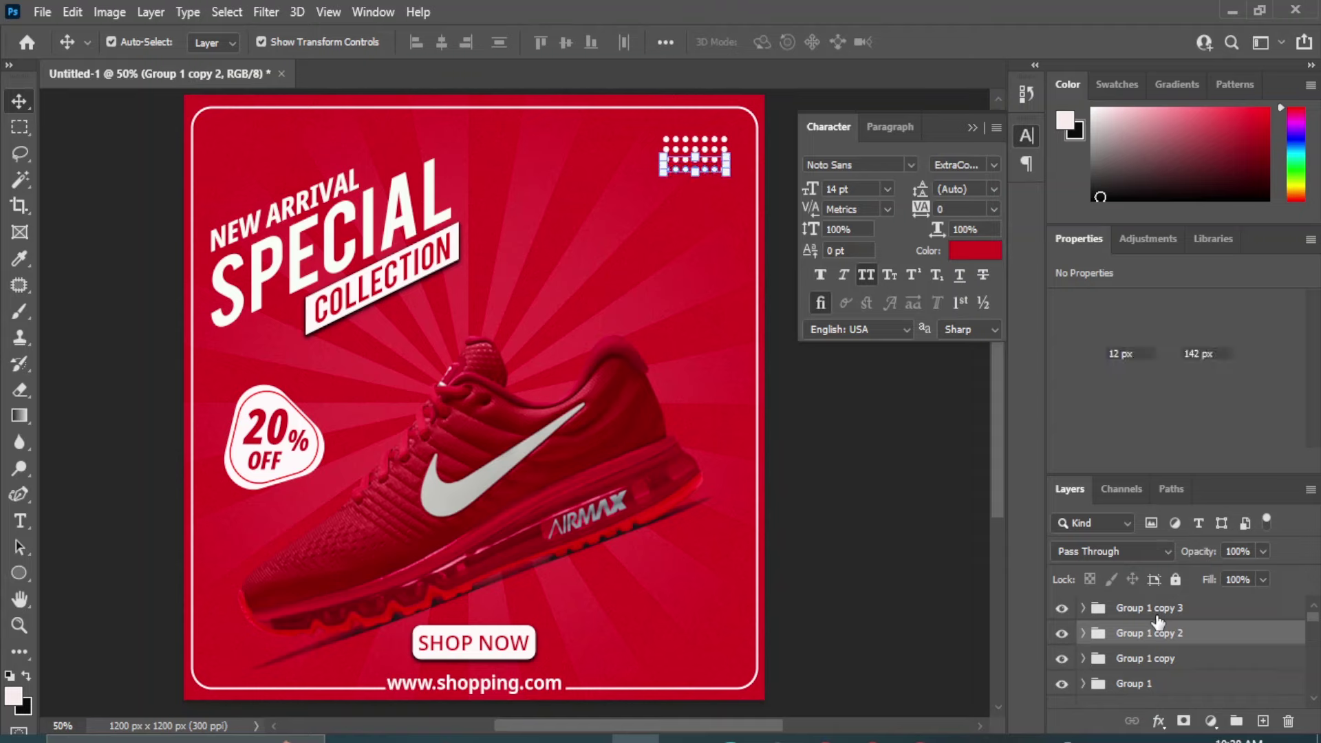
{"action": "left_click", "coordinate": [1158, 609], "text": "shift"}
{"action": "key", "text": "ctrl+j"}
{"action": "key", "text": "shift+Down"}
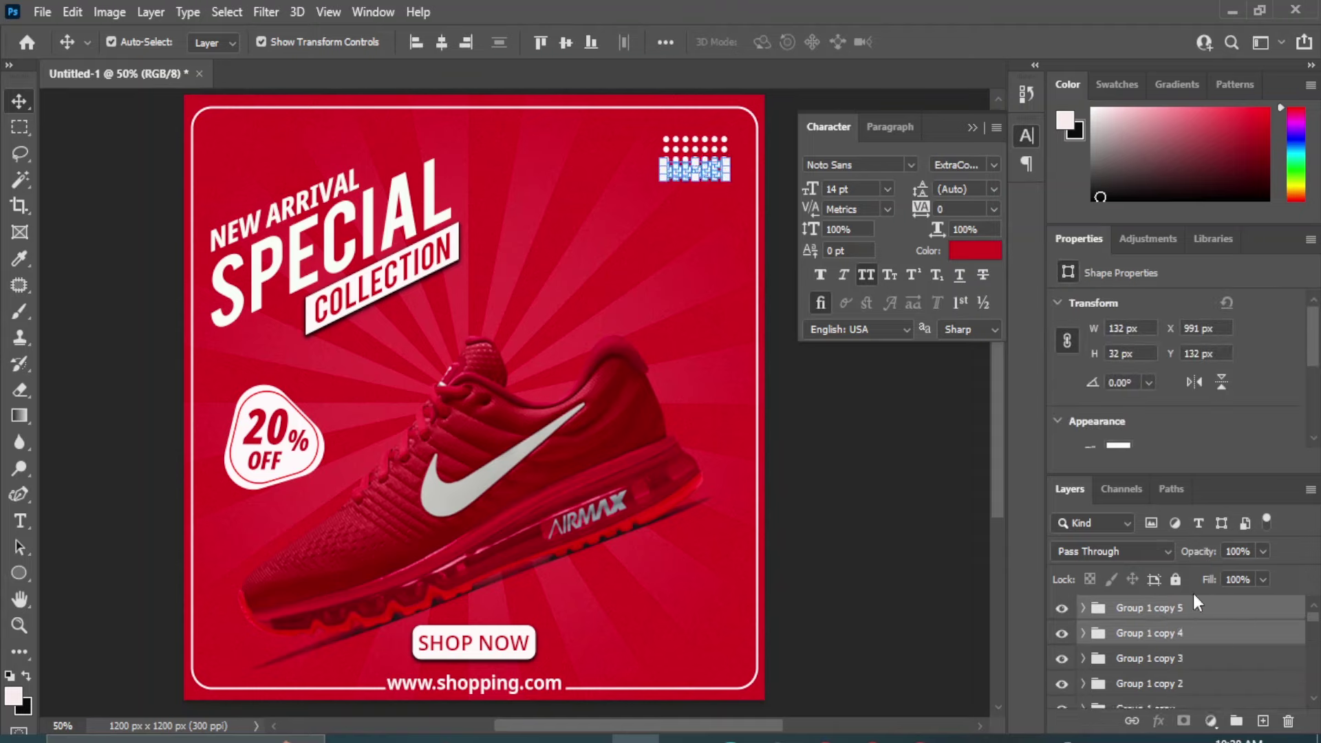
{"action": "key", "text": "shift+Down"}
{"action": "key", "text": "shift+Down"}
{"action": "key", "text": "shift+Down"}
{"action": "key", "text": "shift+Down"}
{"action": "key", "text": "shift+Down"}
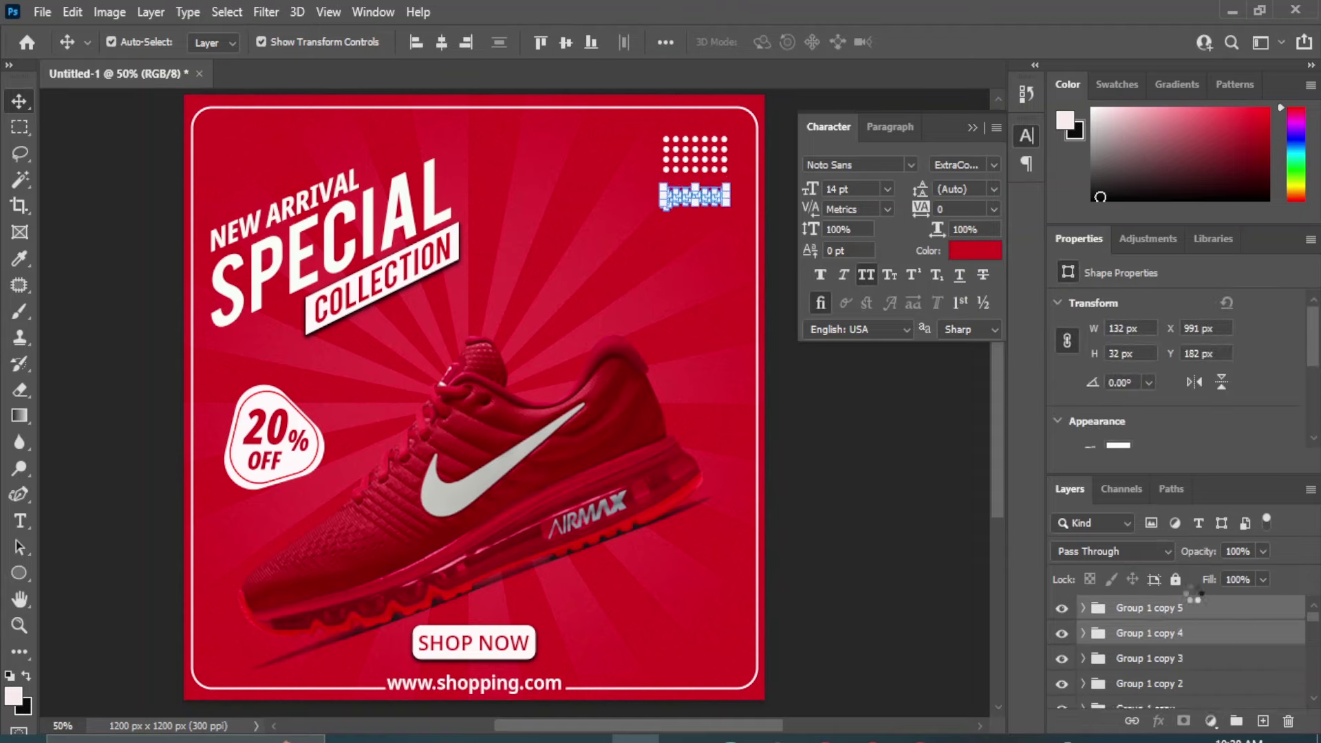
{"action": "key", "text": "shift+Down"}
{"action": "key", "text": "shift+Down"}
{"action": "left_click", "coordinate": [72, 12]}
{"action": "mouse_move", "coordinate": [147, 469]}
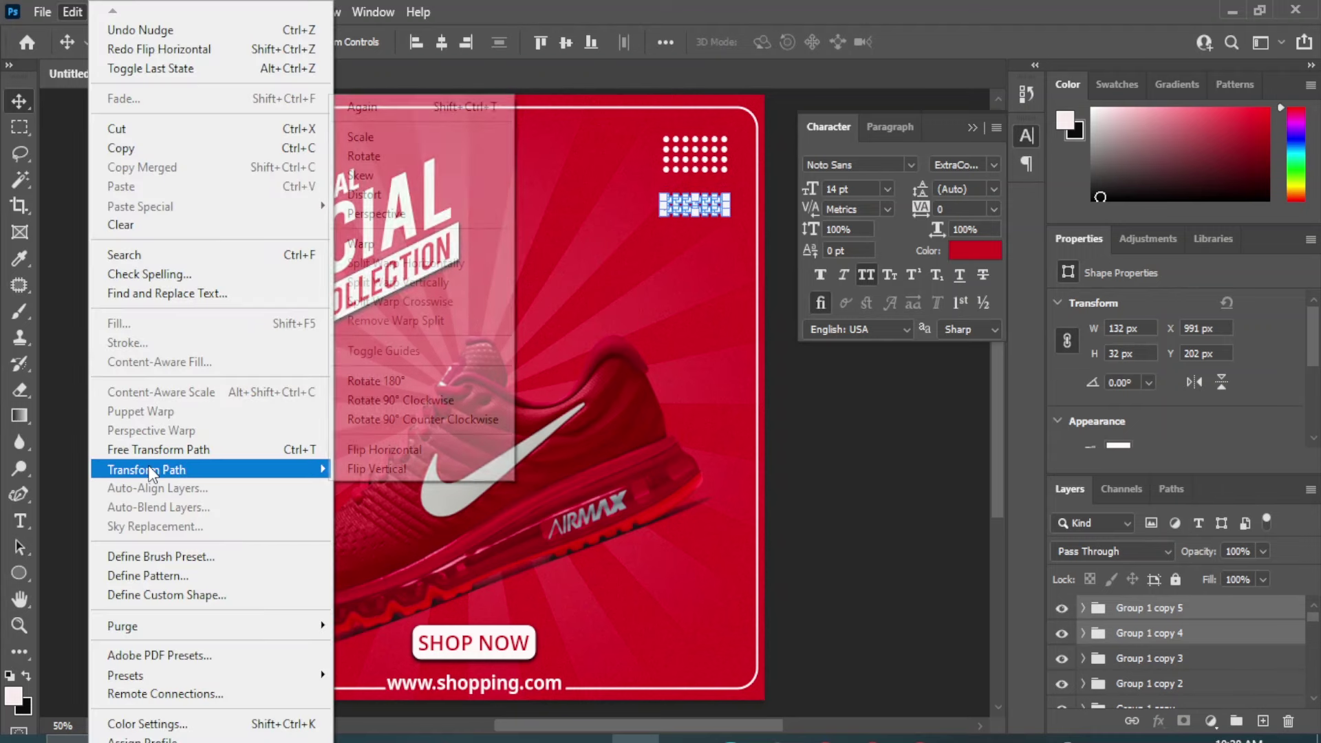
{"action": "left_click", "coordinate": [398, 404]}
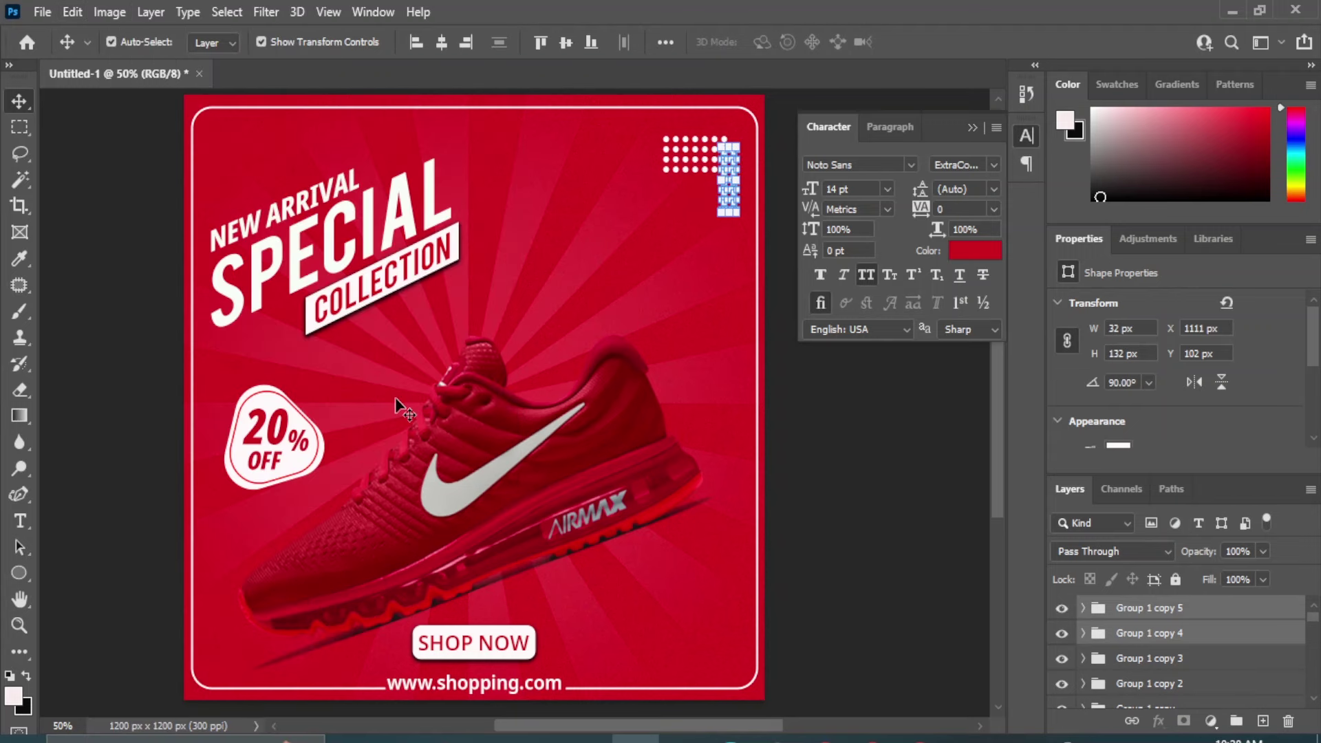
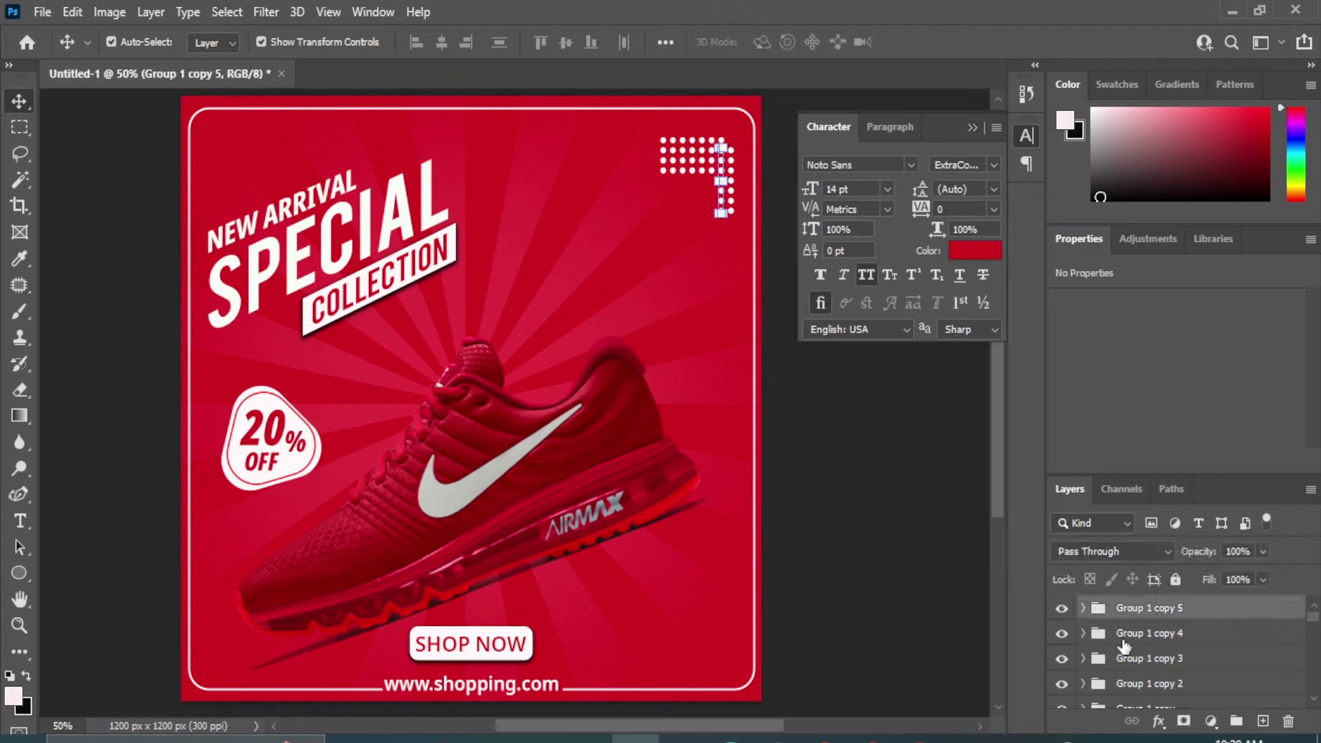
Move the vertical column of white dots down to the bottom-right corner
{"action": "key", "text": "shift+Down"}
{"action": "key", "text": "shift+Down"}
{"action": "key", "text": "shift+Down"}
{"action": "key", "text": "shift+Down"}
{"action": "key", "text": "shift+Down"}
{"action": "key", "text": "shift+Down"}
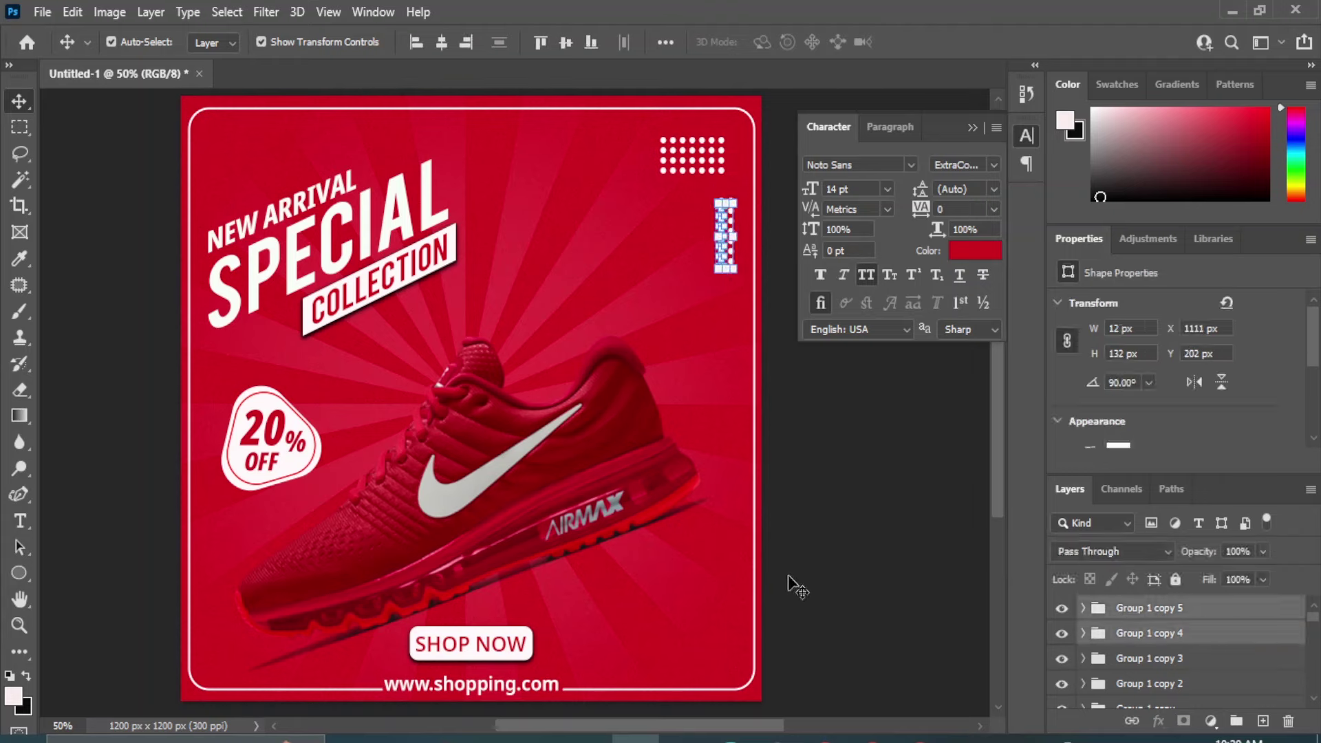
{"action": "left_click_drag", "start_coordinate": [729, 227], "coordinate": [742, 630]}
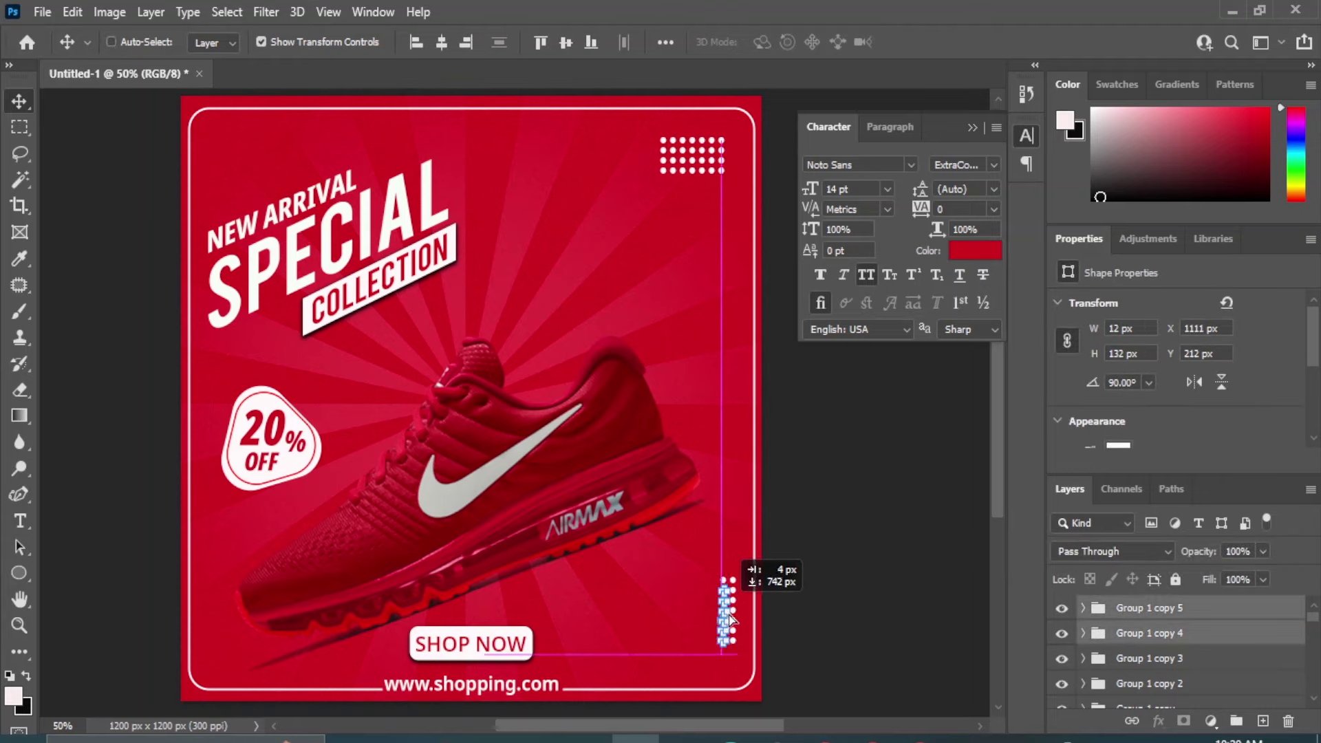
{"action": "left_click", "coordinate": [895, 447], "text": "ctrl"}
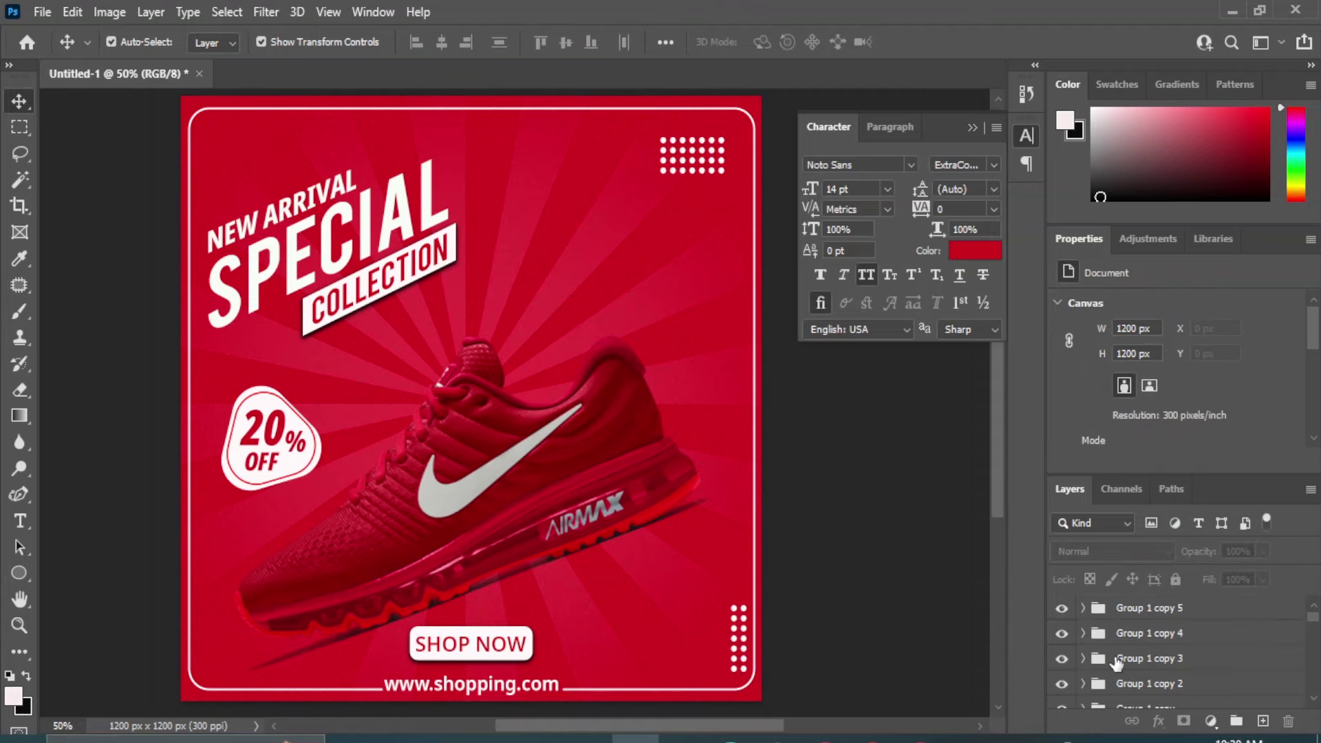
Select the top-right dot grid layers and nudge them slightly right
{"action": "left_click", "coordinate": [1116, 663]}
{"action": "scroll", "coordinate": [1142, 674], "scroll_direction": "down", "scroll_amount": 2}
{"action": "left_click", "coordinate": [1145, 690], "text": "shift"}
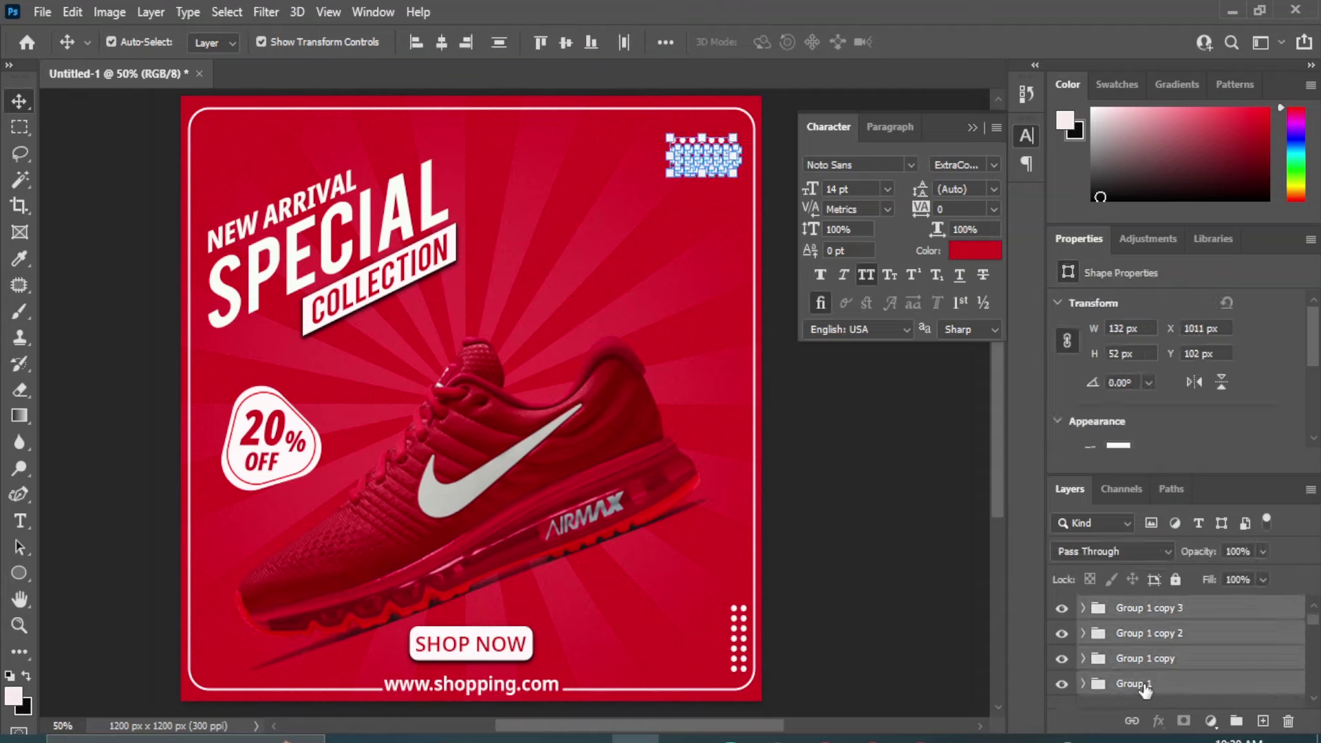
{"action": "left_click", "coordinate": [892, 498]}
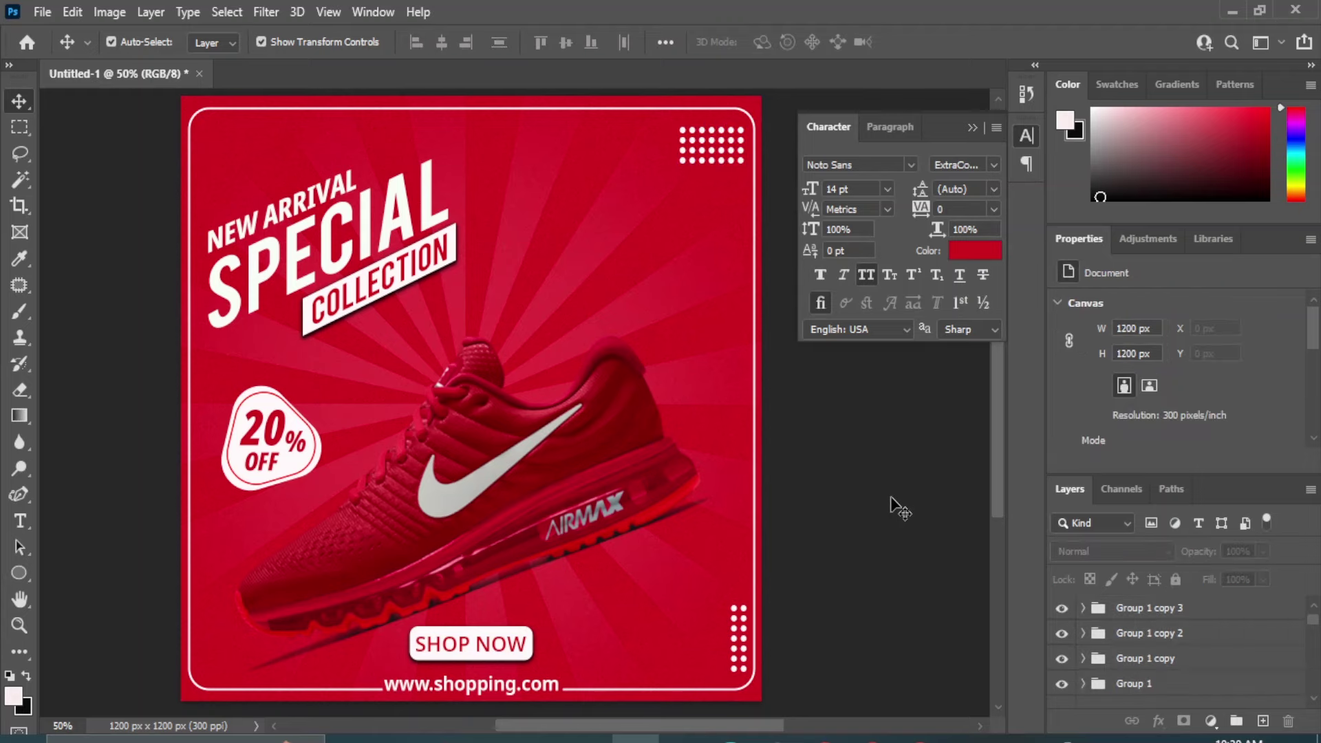
Draw a small white triangle near the left edge, rotated 90° to point right
{"action": "left_click", "coordinate": [24, 576]}
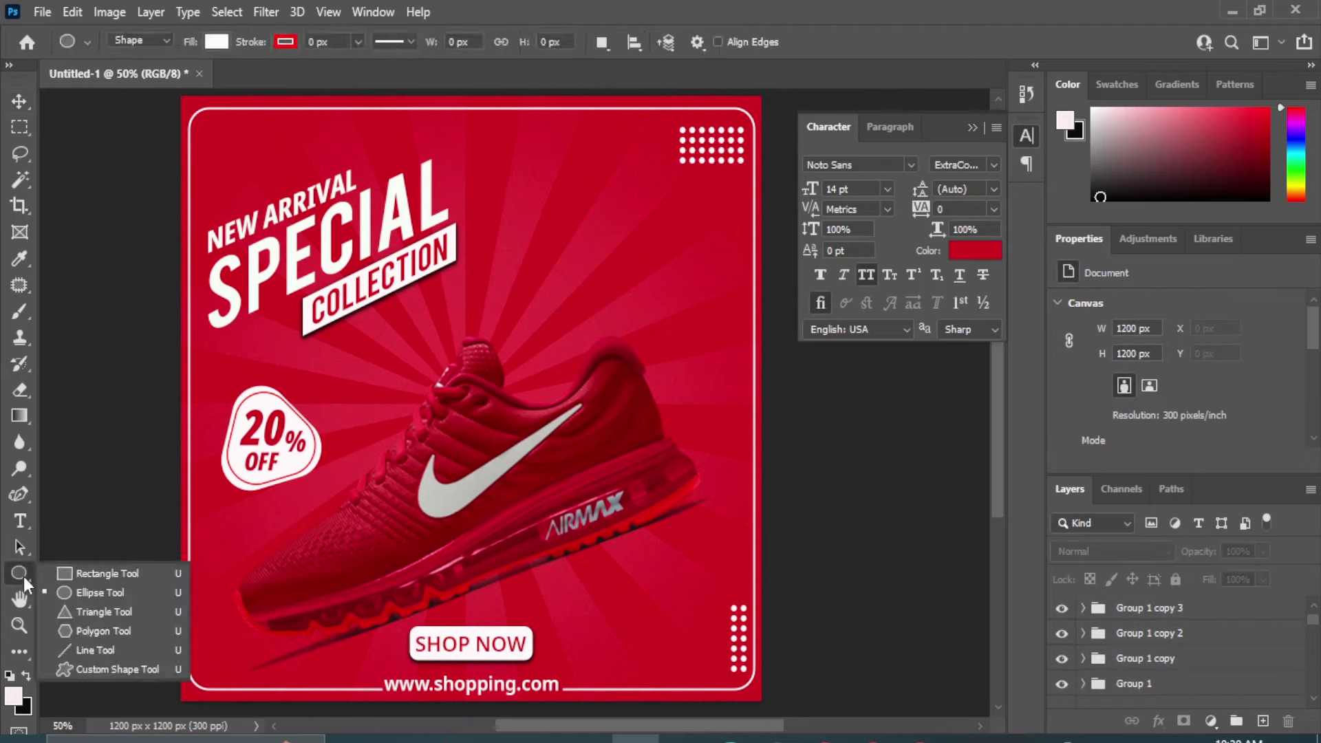
{"action": "left_click", "coordinate": [102, 612]}
{"action": "mouse_move", "coordinate": [207, 544]}
{"action": "left_mouse_down"}
{"action": "mouse_move", "coordinate": [222, 556]}
{"action": "mouse_move", "coordinate": [193, 578]}
{"action": "mouse_move", "coordinate": [224, 551]}
{"action": "left_mouse_up"}
{"action": "left_click", "coordinate": [11, 97]}
{"action": "key", "text": "Return"}
Duplicate the triangle and place the copy to the right of SHOP NOW
{"action": "left_click_drag", "start_coordinate": [1276, 655], "coordinate": [1262, 720]}
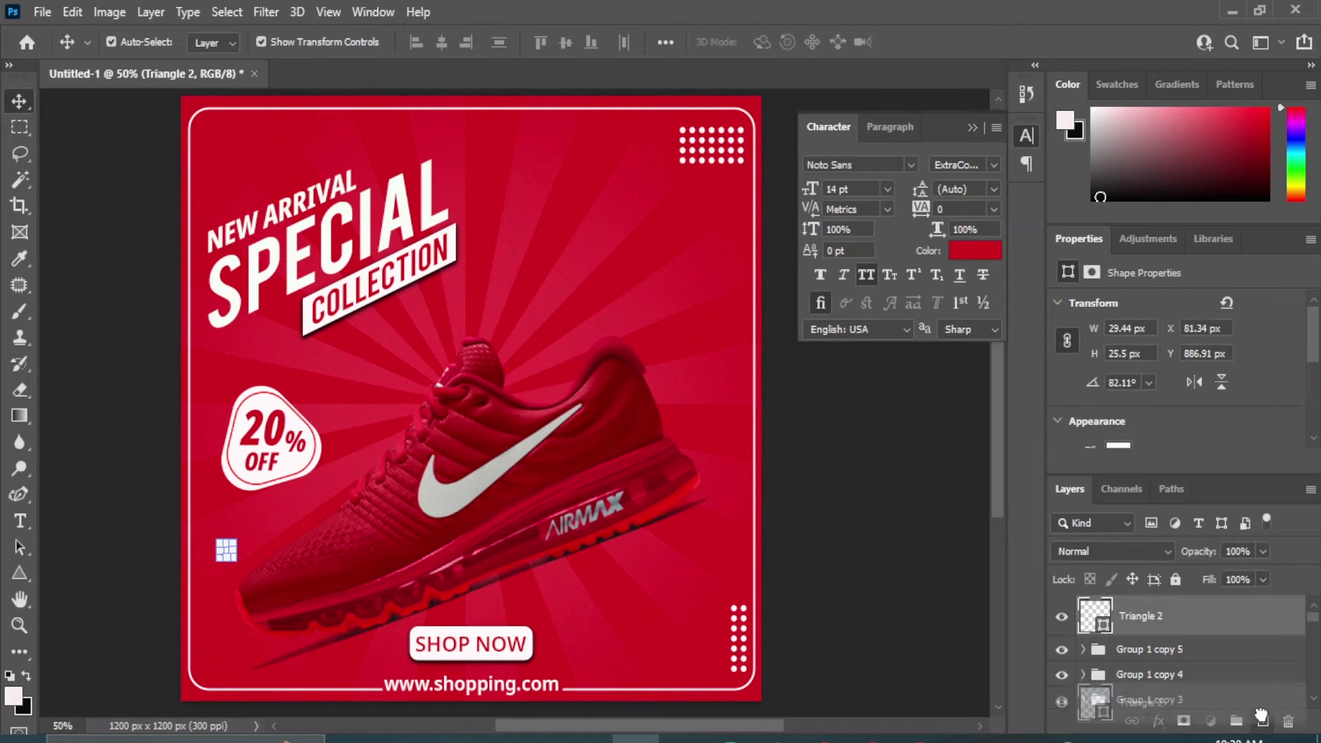
{"action": "left_click", "coordinate": [206, 545]}
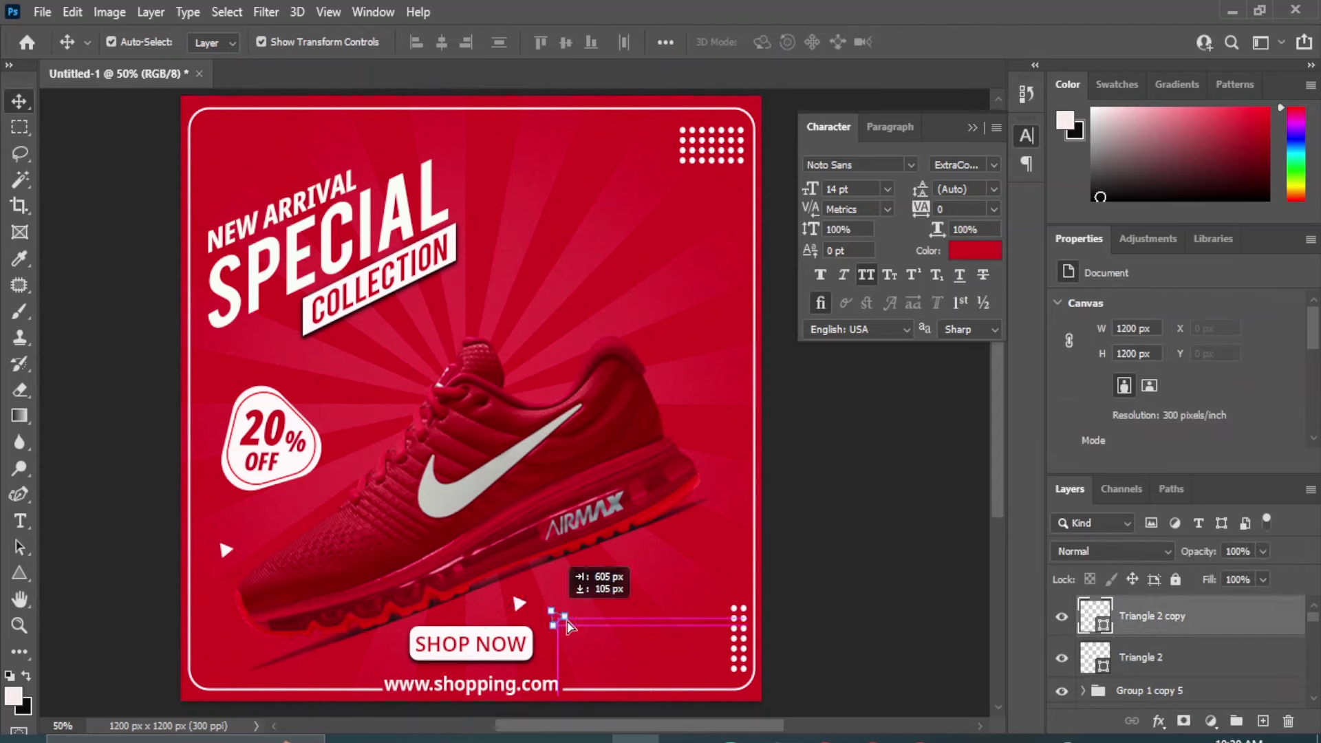
{"action": "left_click_drag", "start_coordinate": [225, 550], "coordinate": [645, 638]}
{"action": "left_click", "coordinate": [868, 580]}
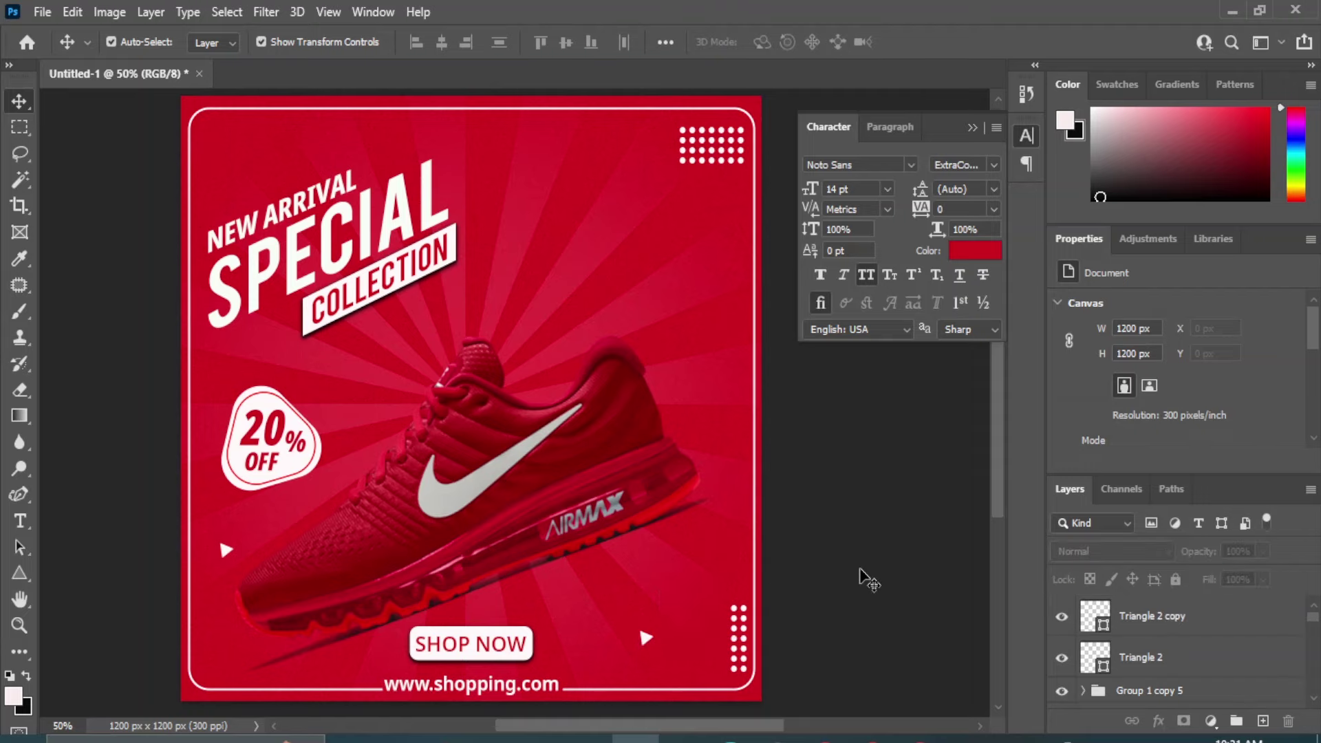
{"action": "left_click", "coordinate": [19, 572]}
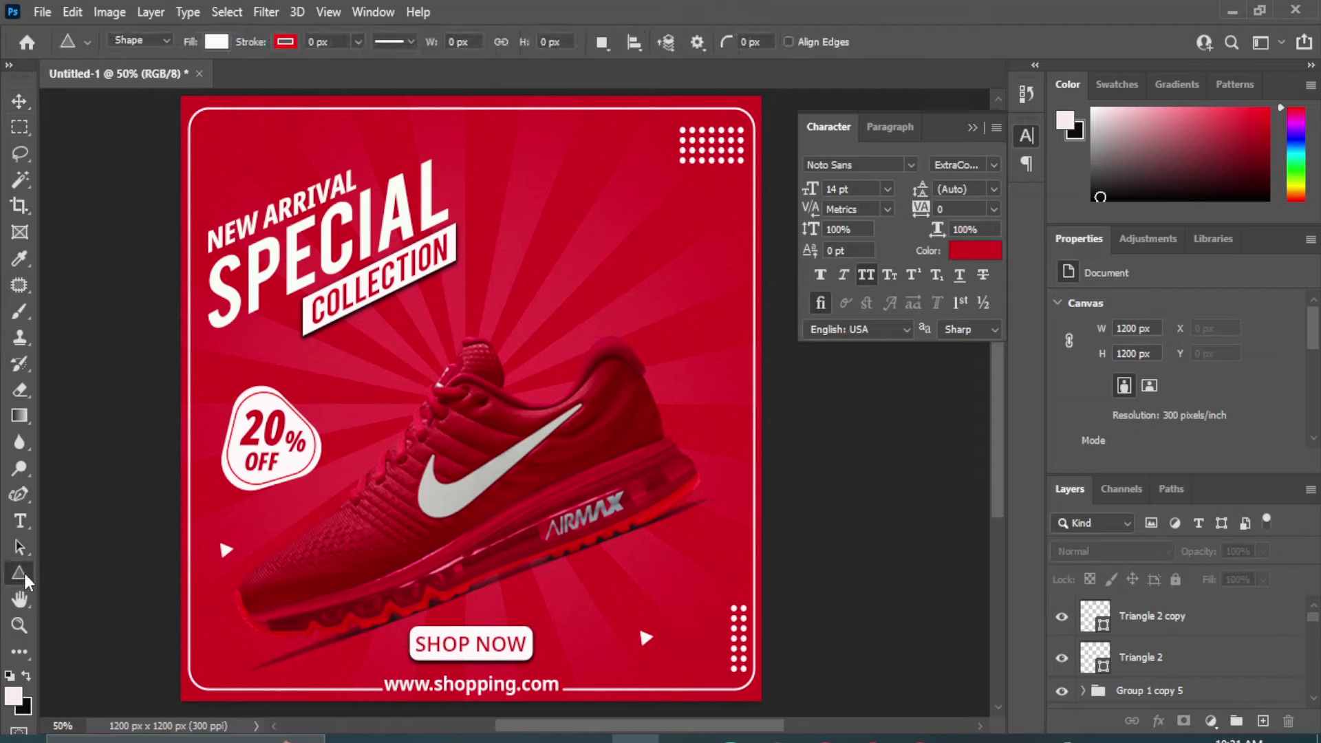
{"action": "left_click", "coordinate": [21, 102]}
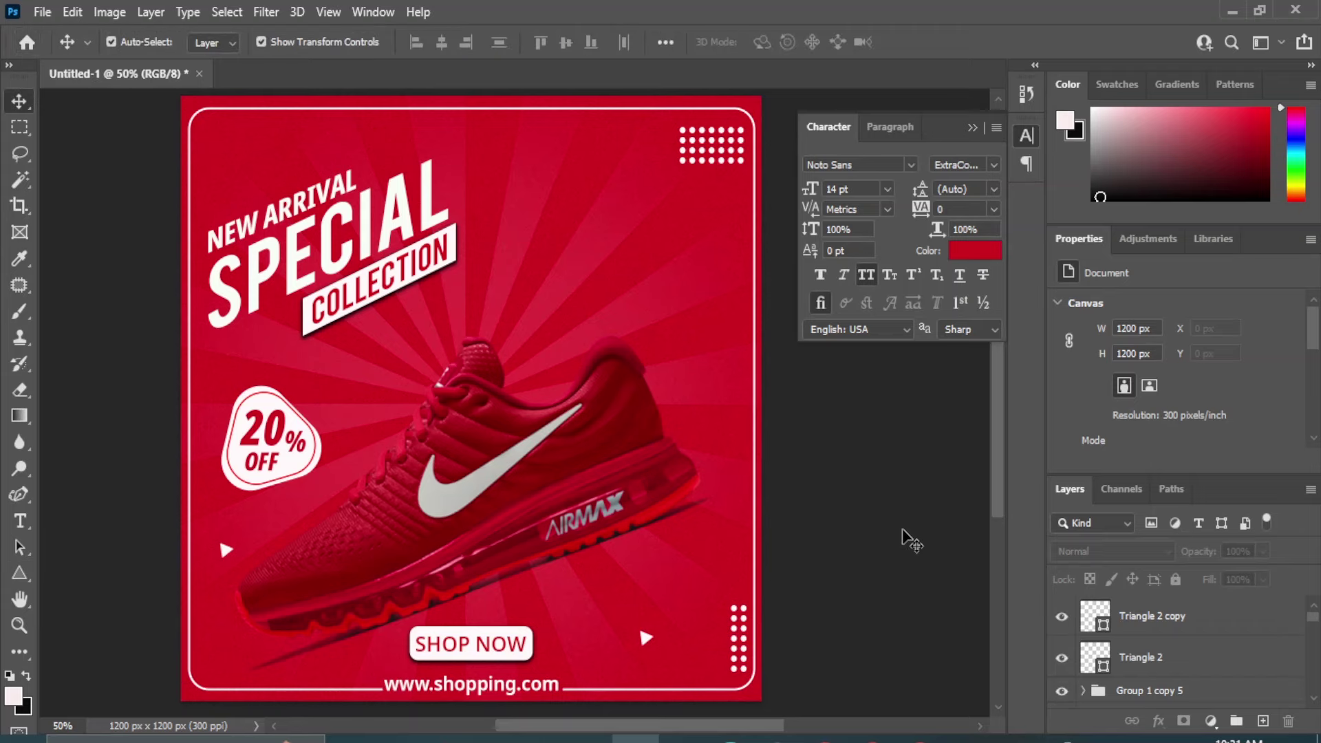
Duplicate the SHOP NOW triangle and move the copy up beside the headline
{"action": "left_click", "coordinate": [643, 636]}
{"action": "key", "text": "ctrl+j"}
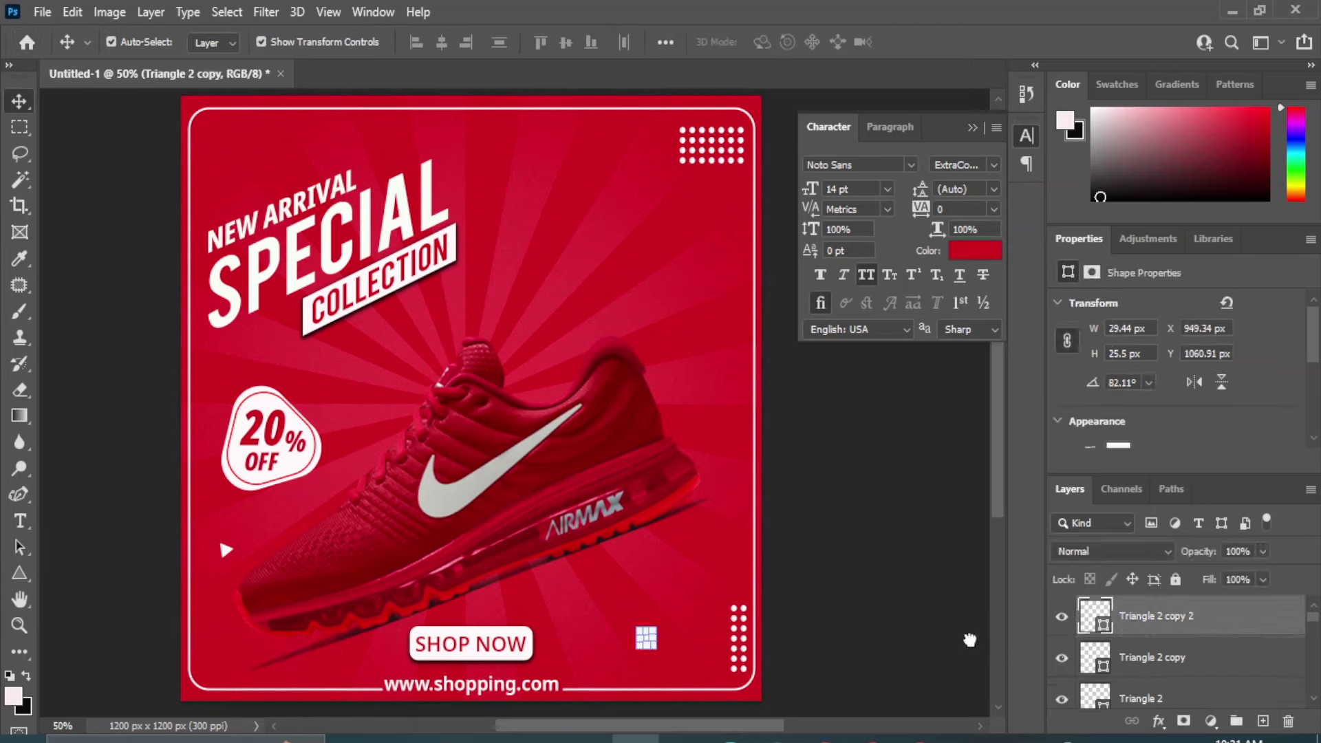
{"action": "left_click_drag", "start_coordinate": [644, 637], "coordinate": [633, 265]}
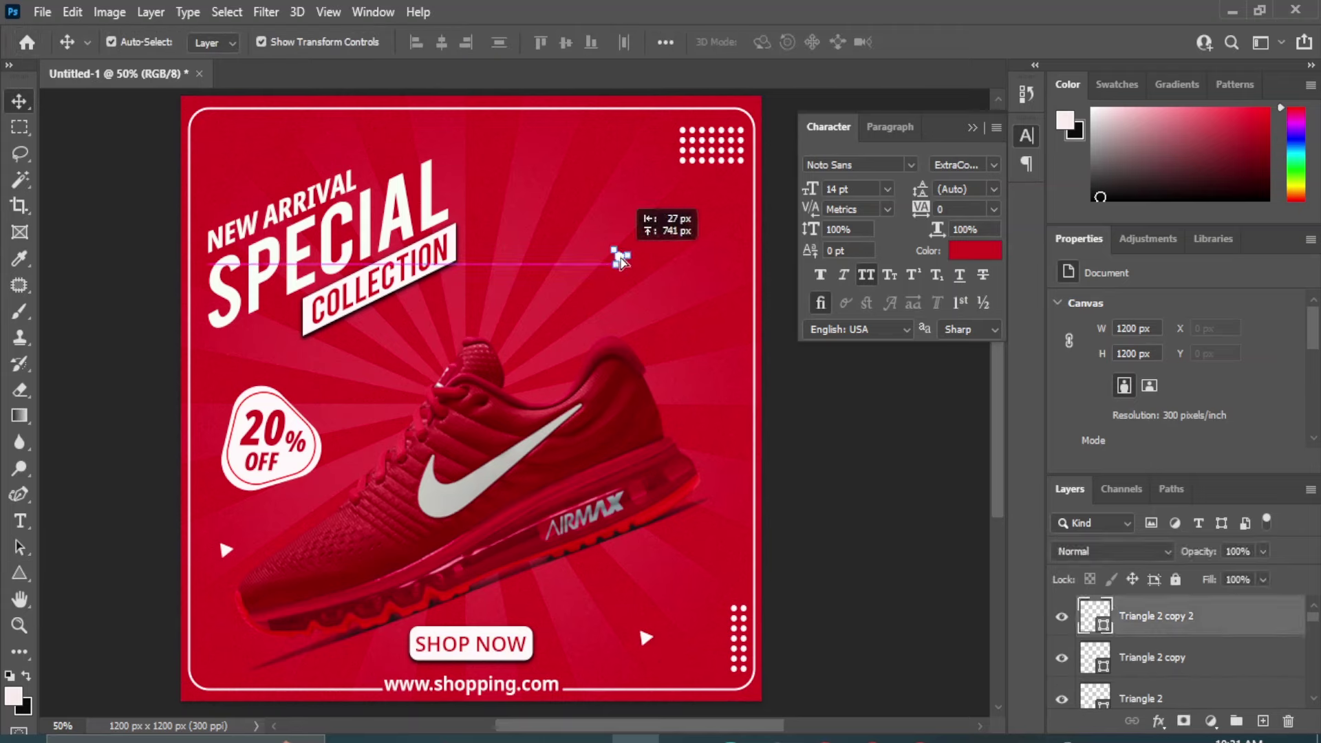
{"action": "scroll", "coordinate": [1173, 408], "scroll_direction": "down", "scroll_amount": 2}
{"action": "scroll", "coordinate": [1173, 407], "scroll_direction": "down", "scroll_amount": 1}
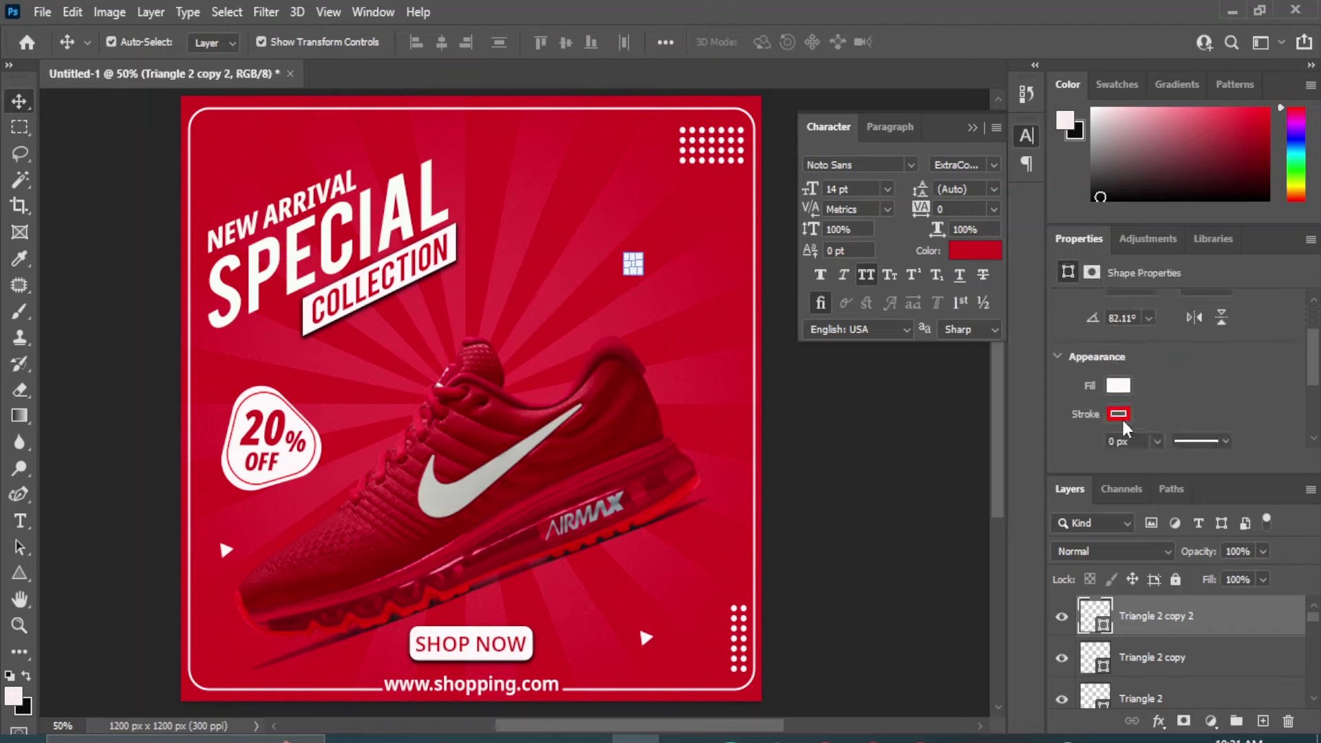
Set the new triangle's fill to None, leaving it as a white outline
{"action": "left_click", "coordinate": [1123, 428]}
{"action": "left_click", "coordinate": [1208, 378]}
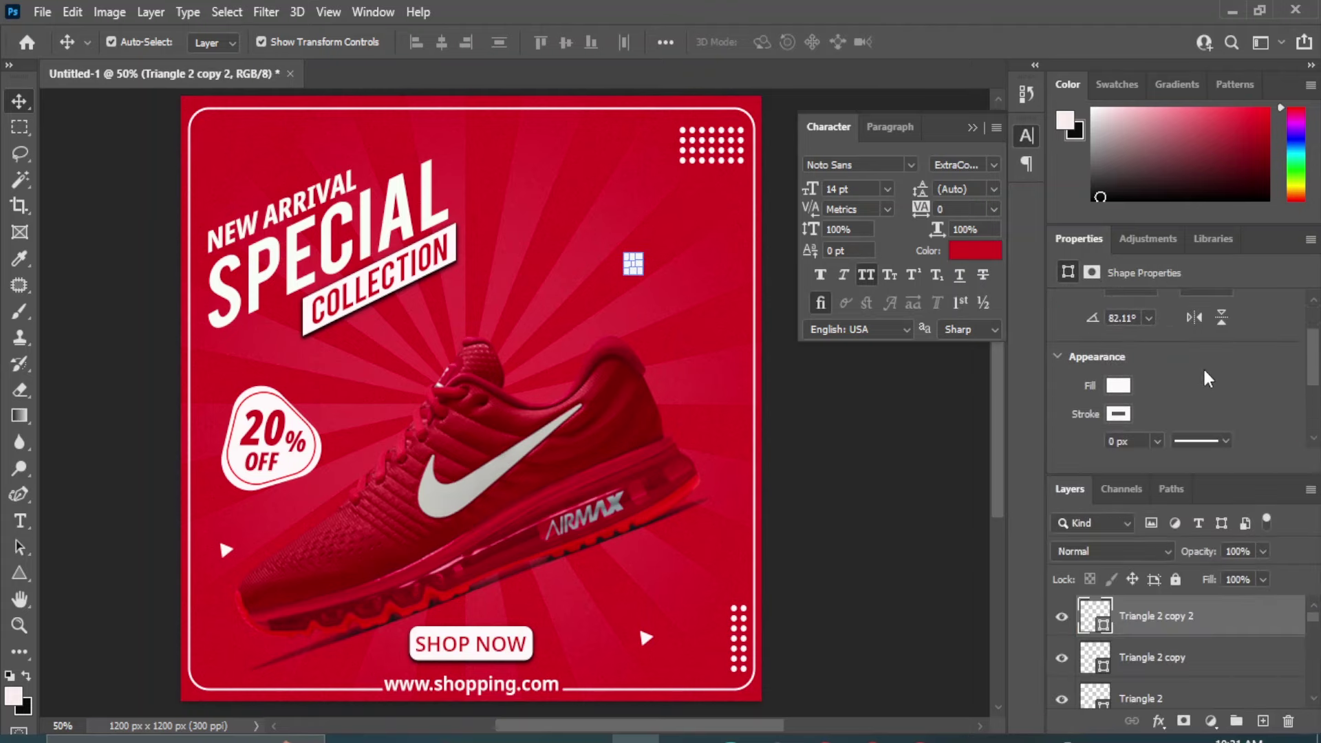
{"action": "right_click", "coordinate": [1098, 443]}
{"action": "left_click", "coordinate": [1099, 451]}
{"action": "left_click", "coordinate": [1118, 386]}
{"action": "left_click", "coordinate": [1063, 424]}
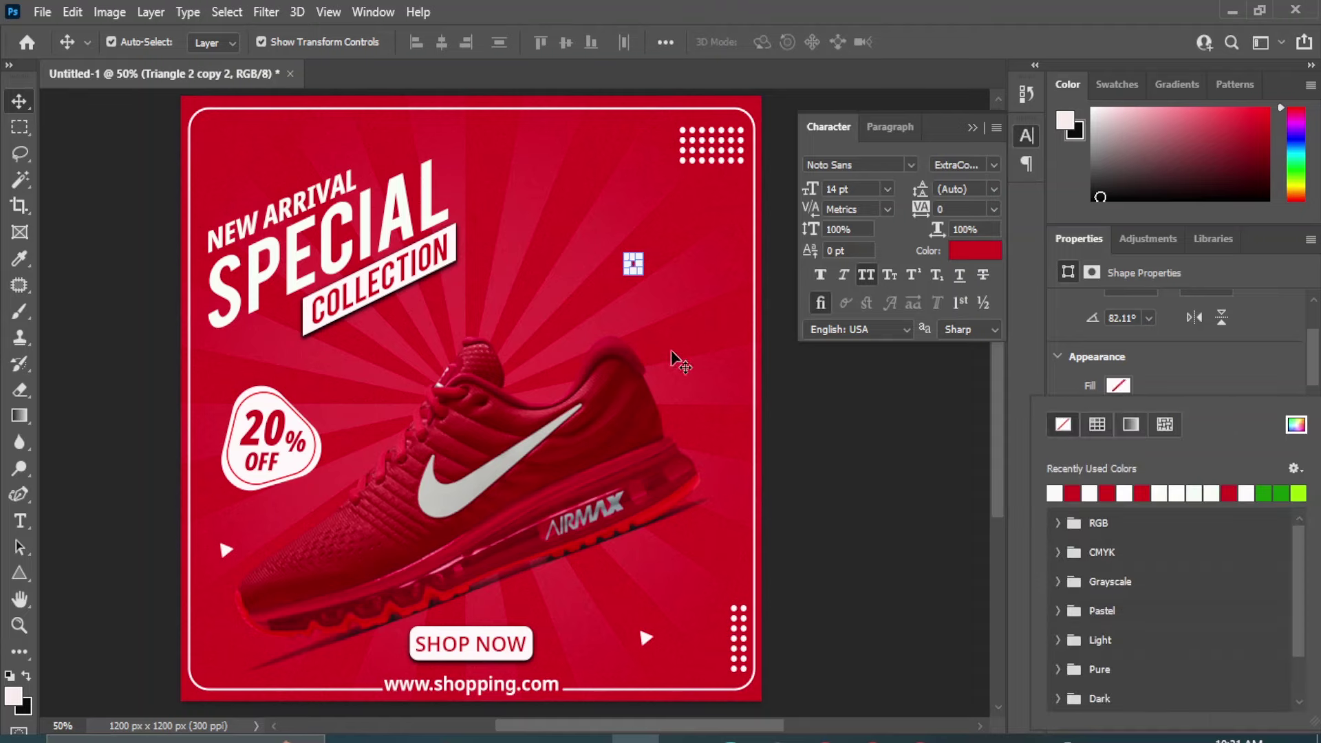
{"action": "left_click", "coordinate": [20, 102]}
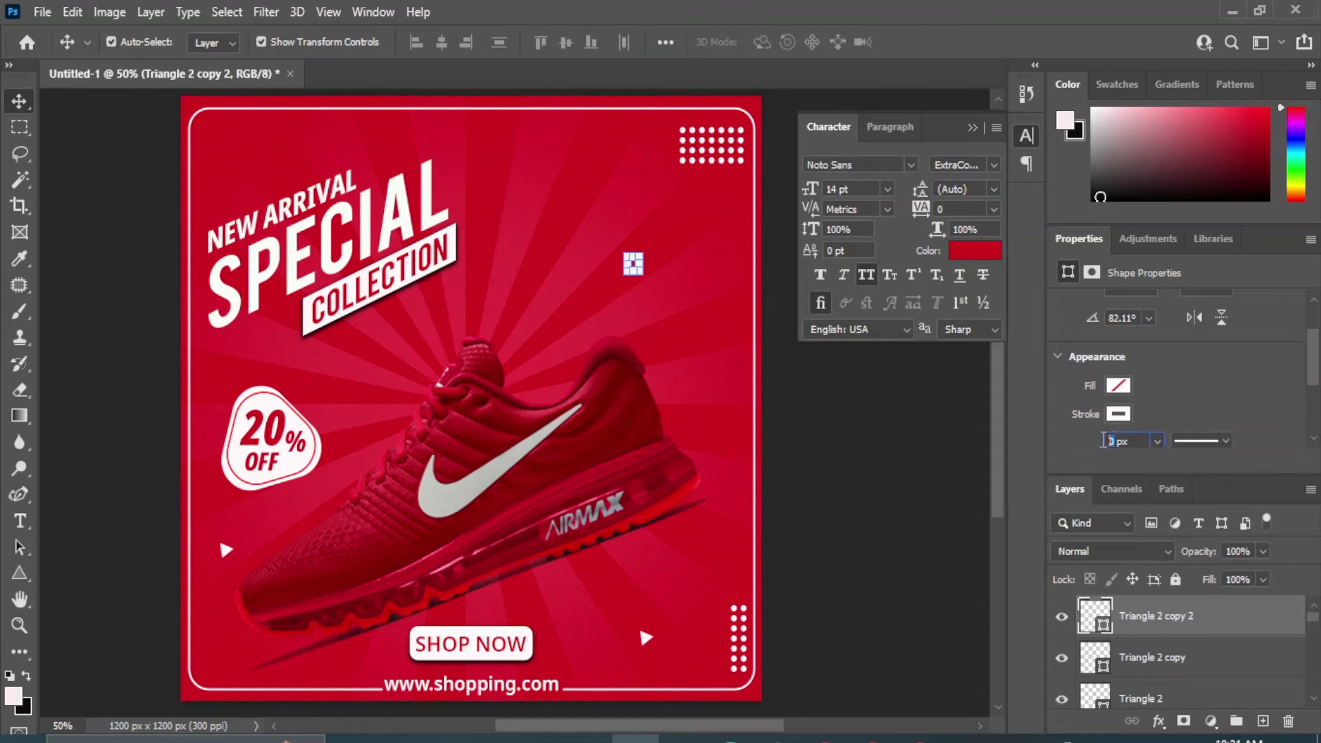
{"action": "left_click", "coordinate": [853, 492]}
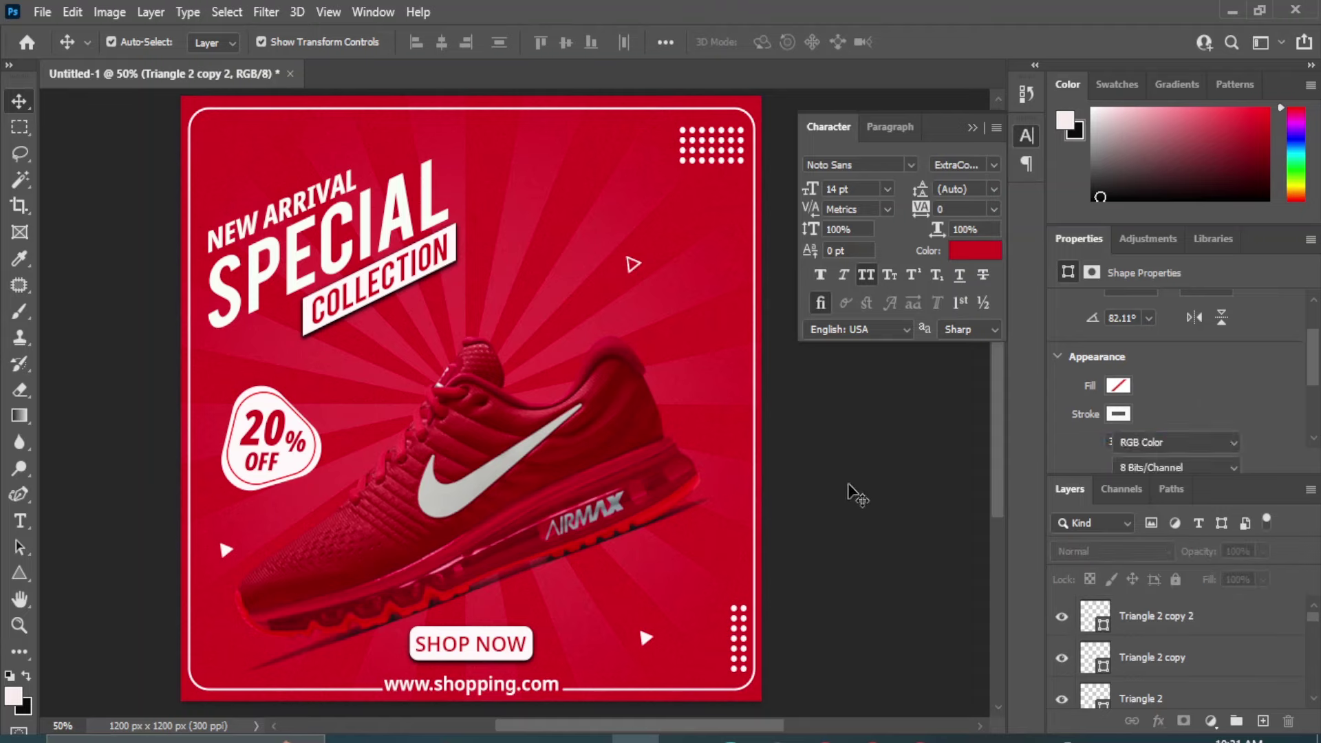
{"action": "left_click", "coordinate": [19, 574]}
{"action": "left_click", "coordinate": [125, 593]}
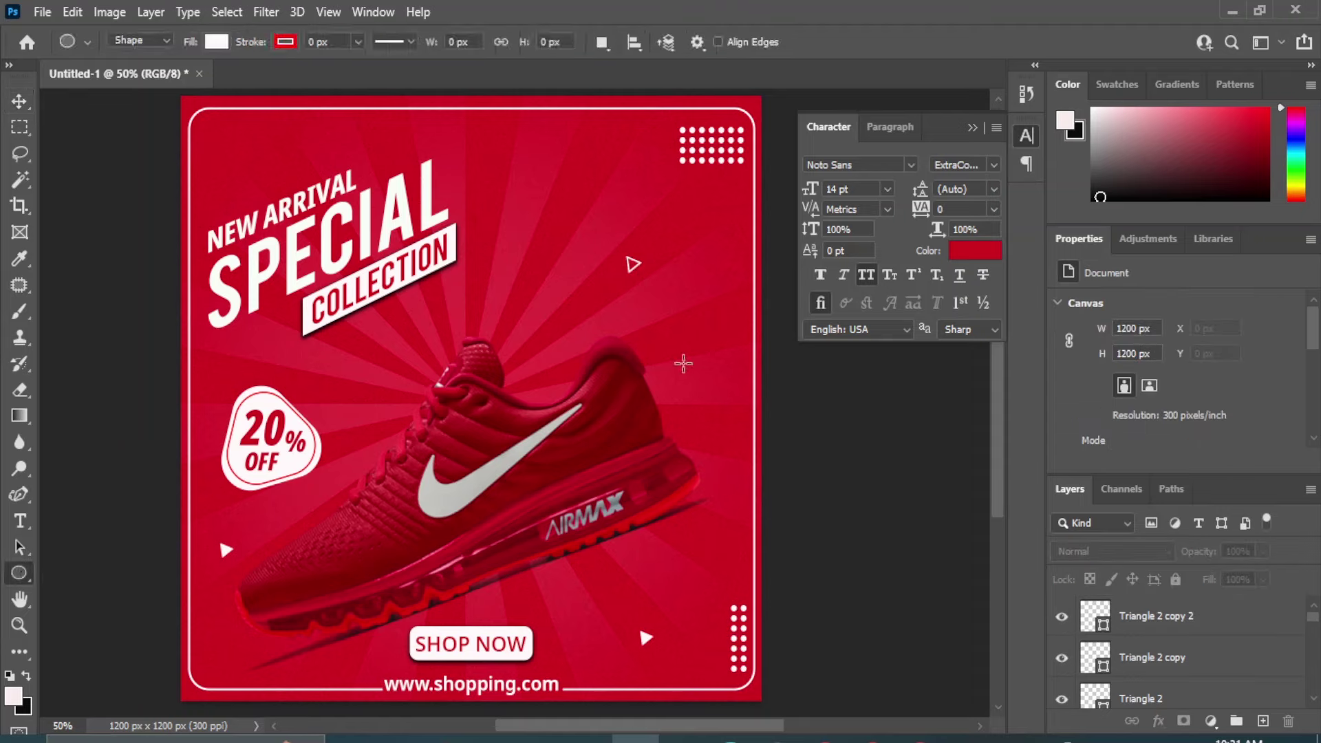
Draw a 16 px circle right of the shoe with no fill and a 3 px white stroke
{"action": "left_click_drag", "start_coordinate": [685, 311], "coordinate": [693, 319]}
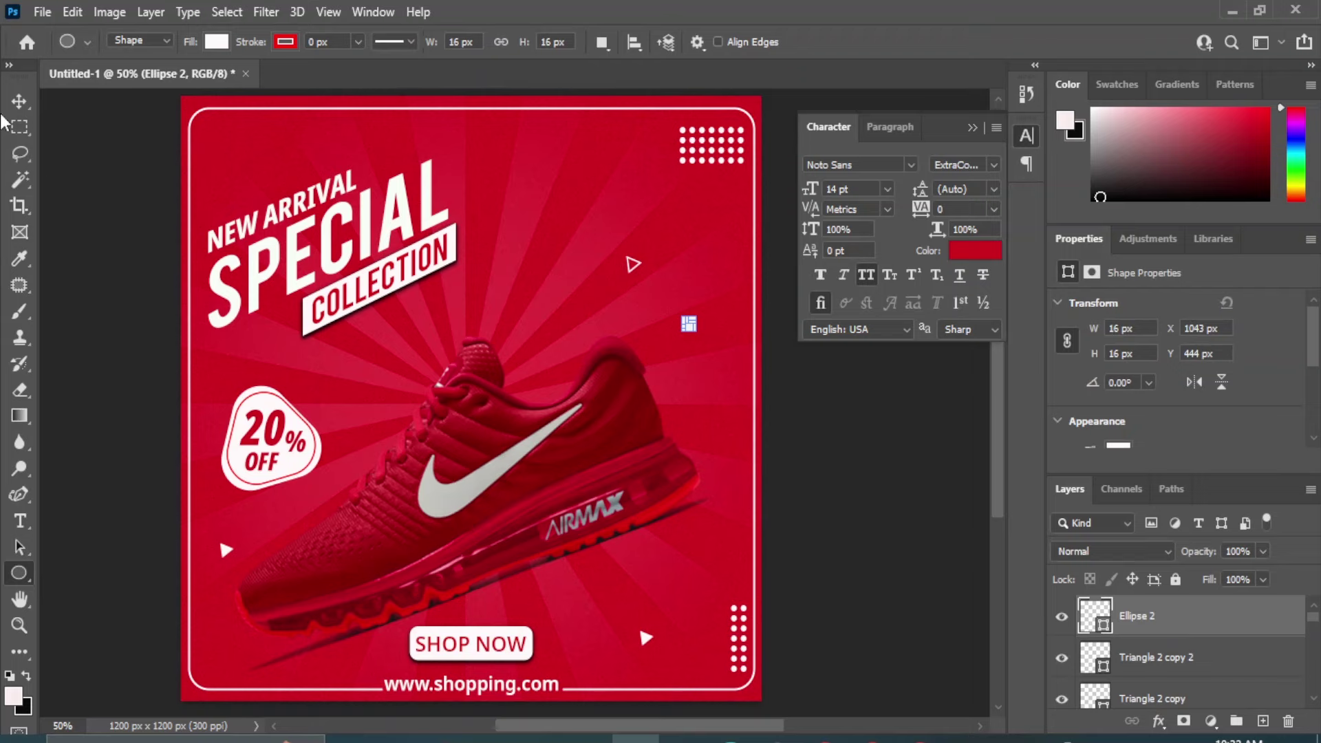
{"action": "left_click", "coordinate": [19, 101]}
{"action": "scroll", "coordinate": [1182, 439], "scroll_direction": "down", "scroll_amount": 1}
{"action": "left_click", "coordinate": [1125, 404]}
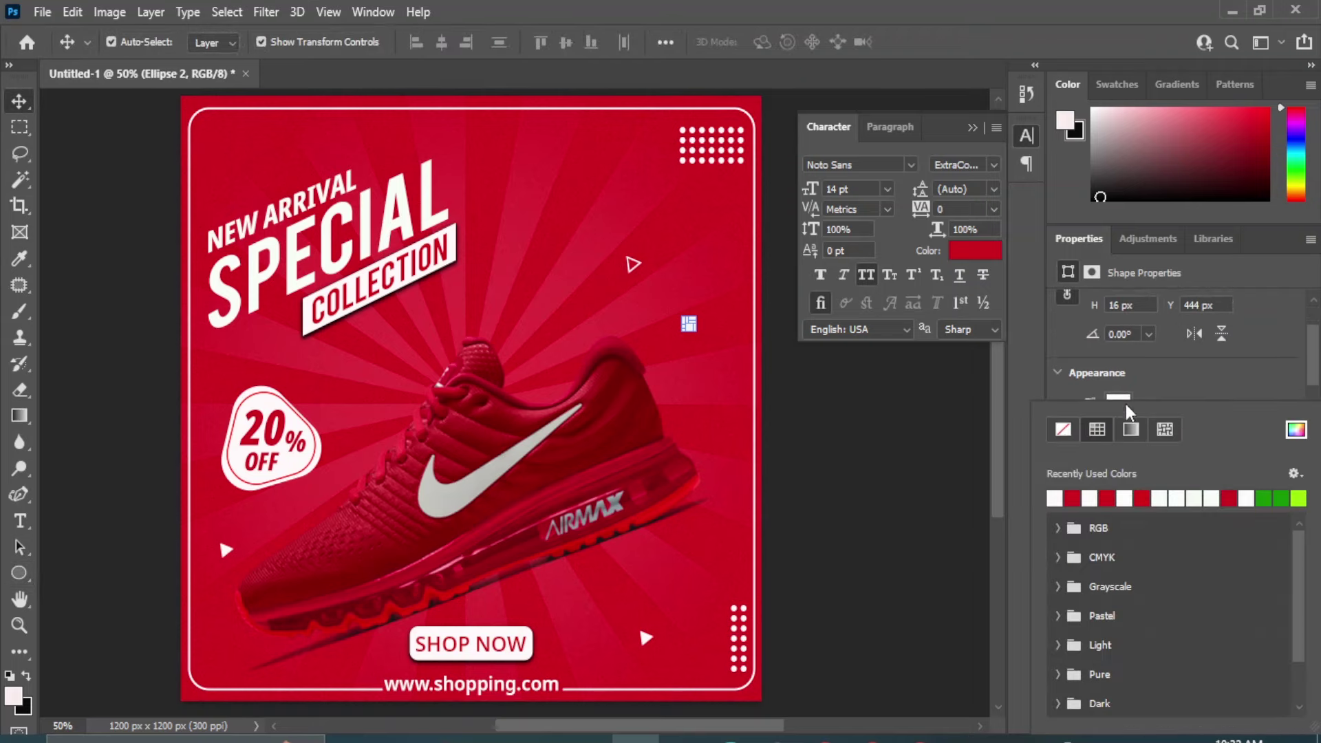
{"action": "left_click", "coordinate": [1065, 429]}
{"action": "key", "text": "Return"}
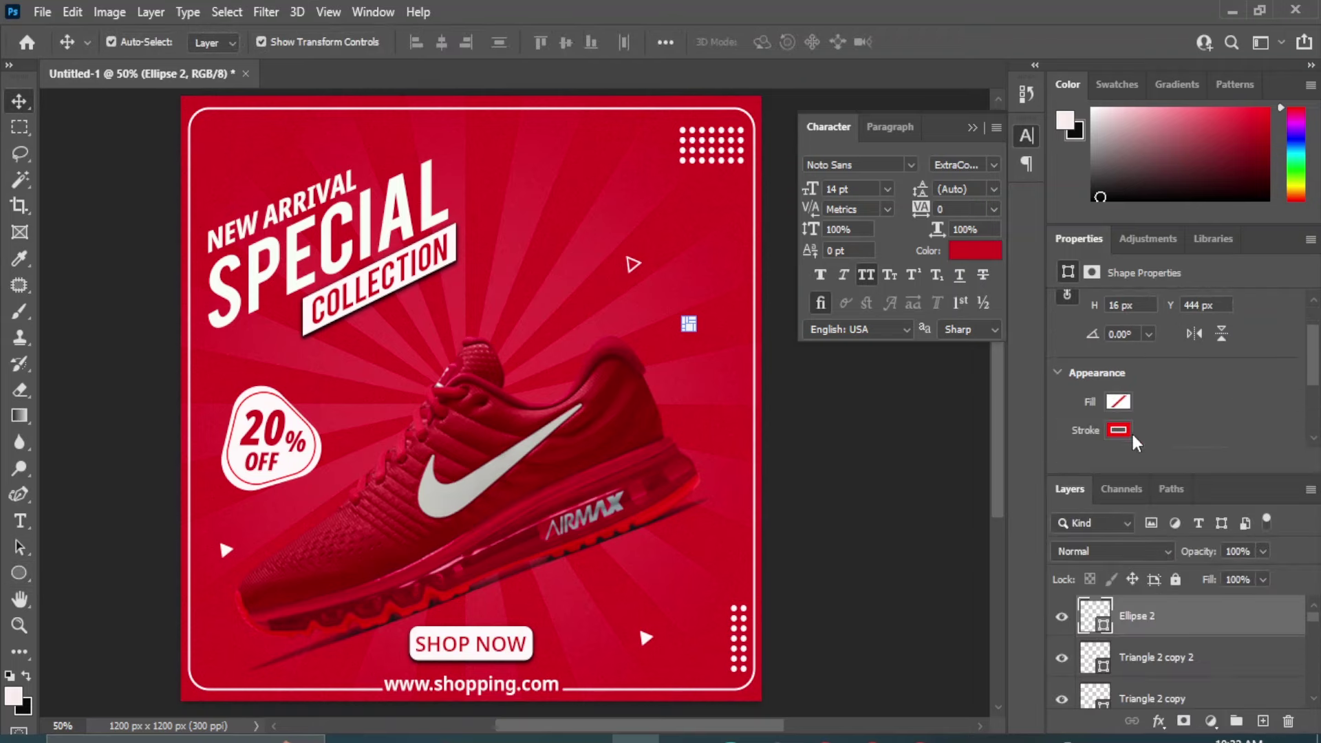
{"action": "left_click", "coordinate": [1119, 424]}
{"action": "key", "text": "Return"}
{"action": "scroll", "coordinate": [1195, 455], "scroll_direction": "down", "scroll_amount": 1}
{"action": "left_click", "coordinate": [1109, 424]}
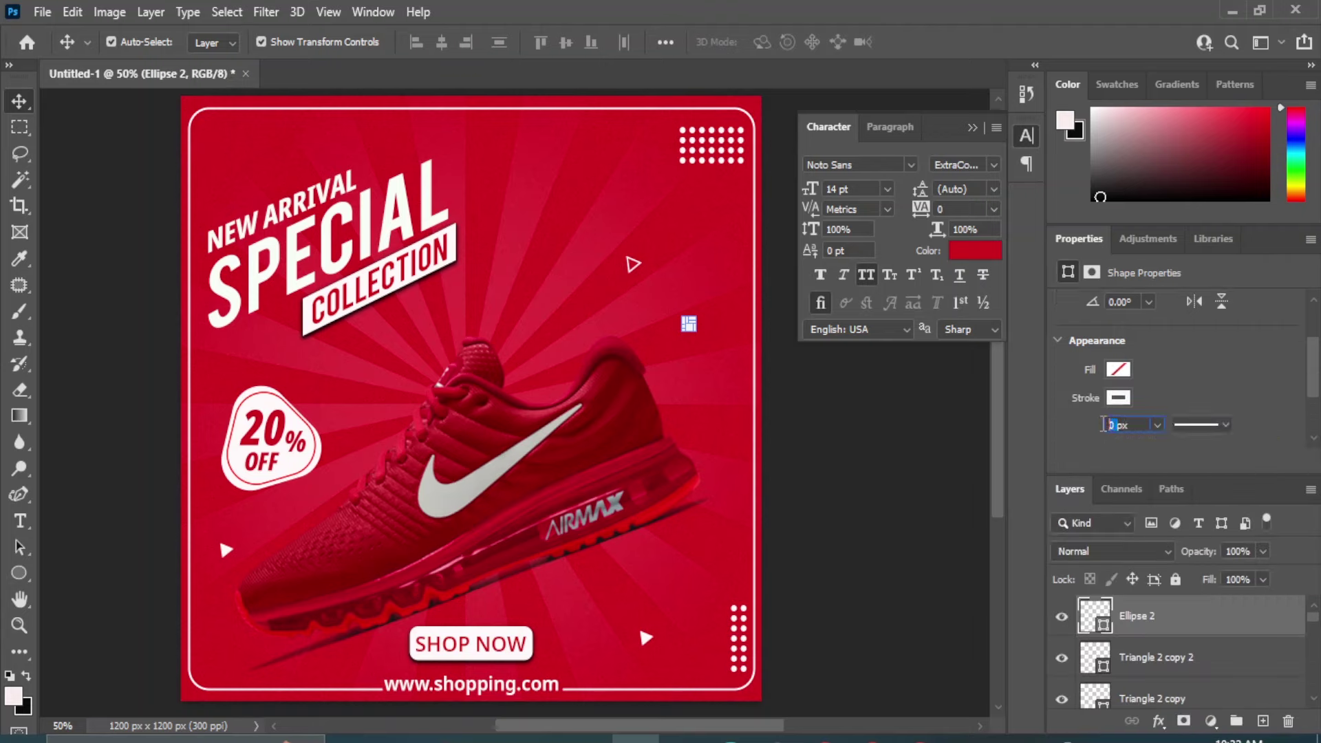
{"action": "type", "text": "3"}
{"action": "key", "text": "Return"}
{"action": "left_click", "coordinate": [906, 458]}
Duplicate the Ellipse 2 circle and shift the copy down below it
{"action": "left_click", "coordinate": [1158, 627]}
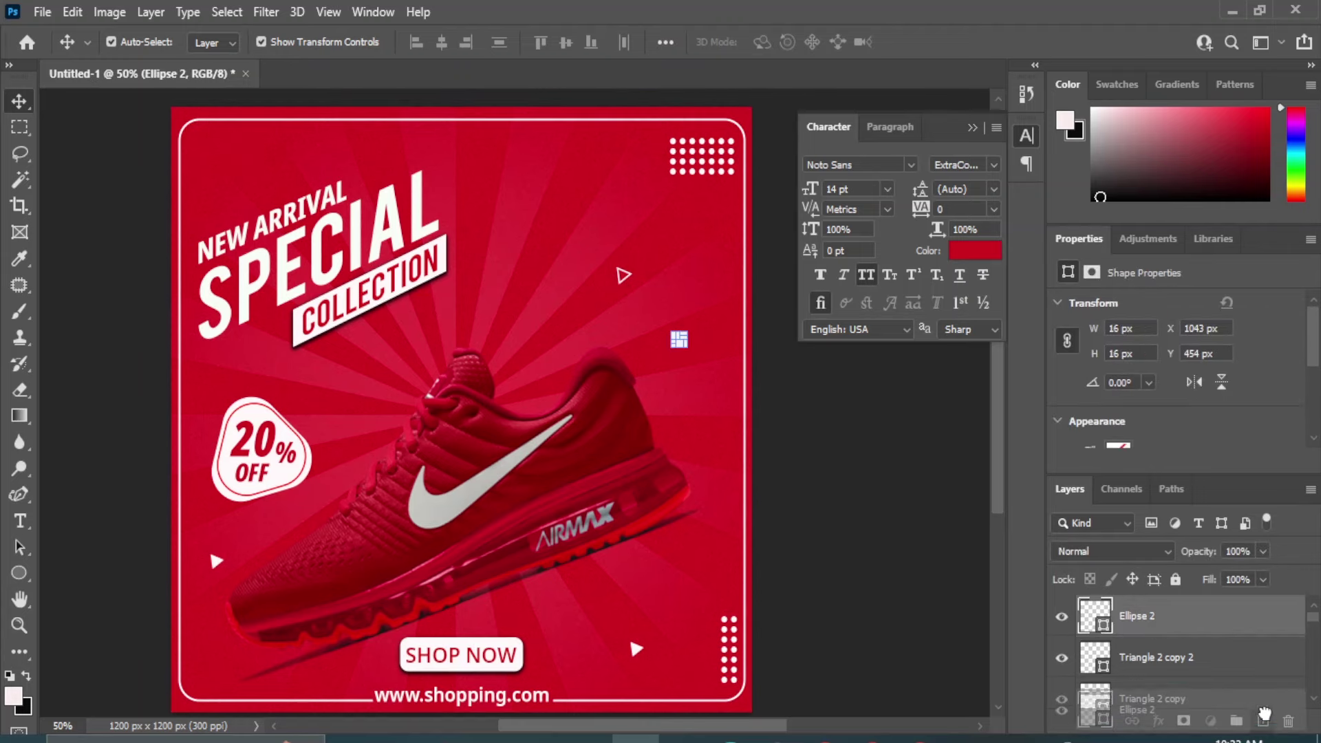
{"action": "key", "text": "ctrl+j"}
{"action": "key", "text": "shift+Down"}
{"action": "key", "text": "shift+Down"}
{"action": "key", "text": "shift+Down"}
{"action": "key", "text": "shift+Down"}
{"action": "key", "text": "shift+Down"}
{"action": "key", "text": "shift+Down"}
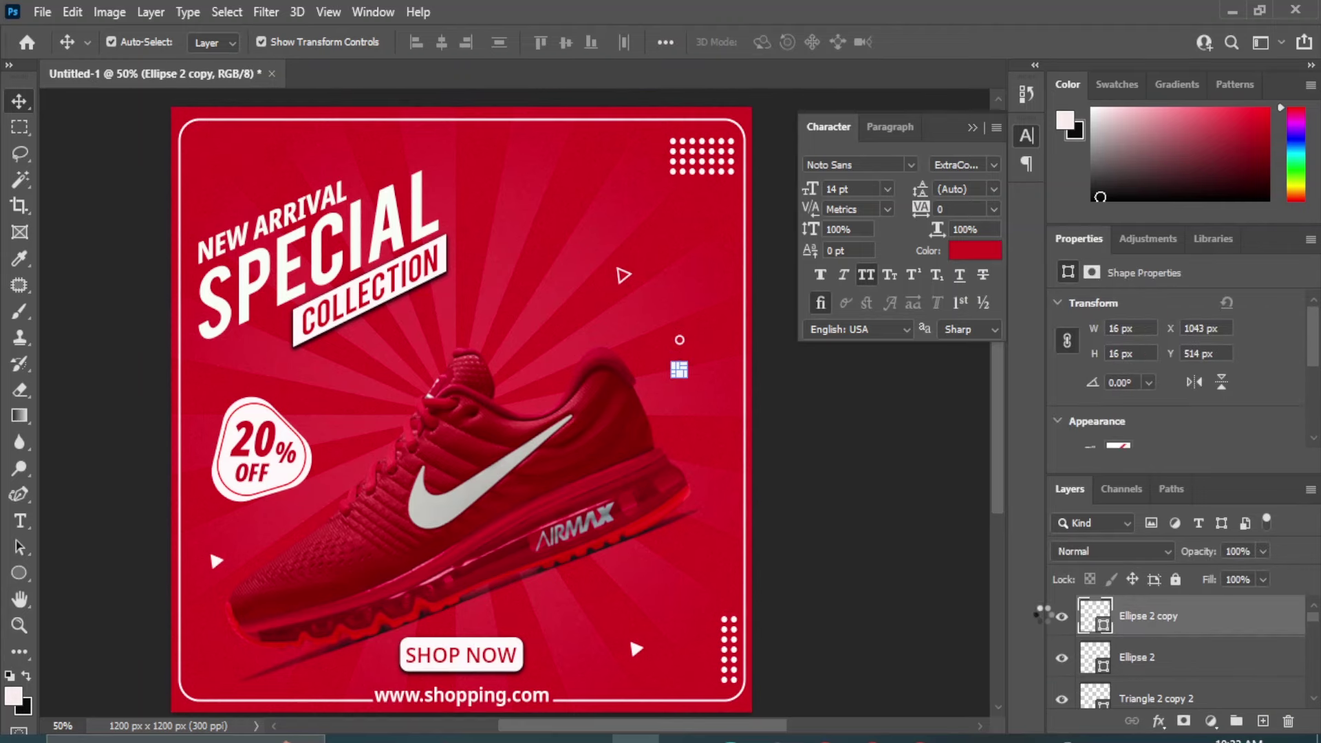
{"action": "key", "text": "shift+Down"}
{"action": "key", "text": "shift+Down"}
{"action": "key", "text": "shift+Down"}
{"action": "left_click", "coordinate": [899, 470]}
{"action": "left_click_drag", "start_coordinate": [20, 573], "coordinate": [91, 650]}
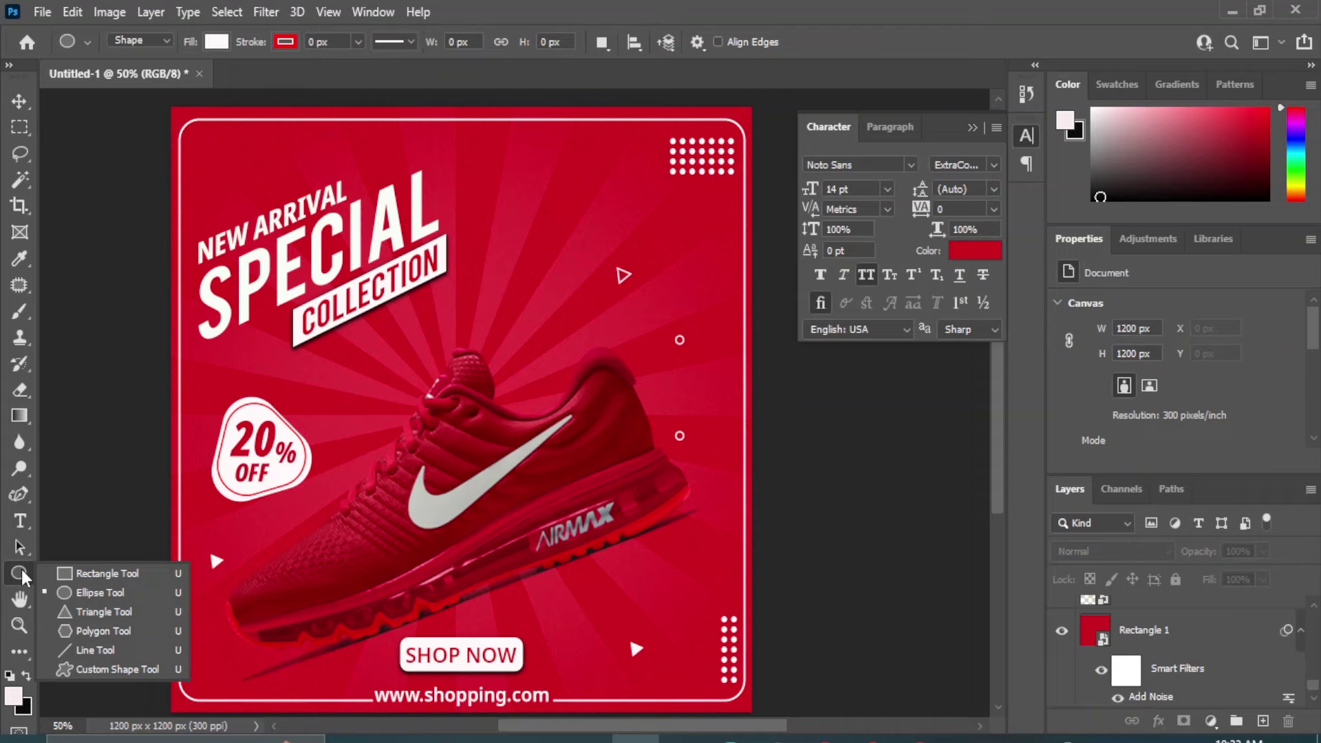
Draw a short white diagonal line above the 20% OFF badge
{"action": "left_click", "coordinate": [91, 650]}
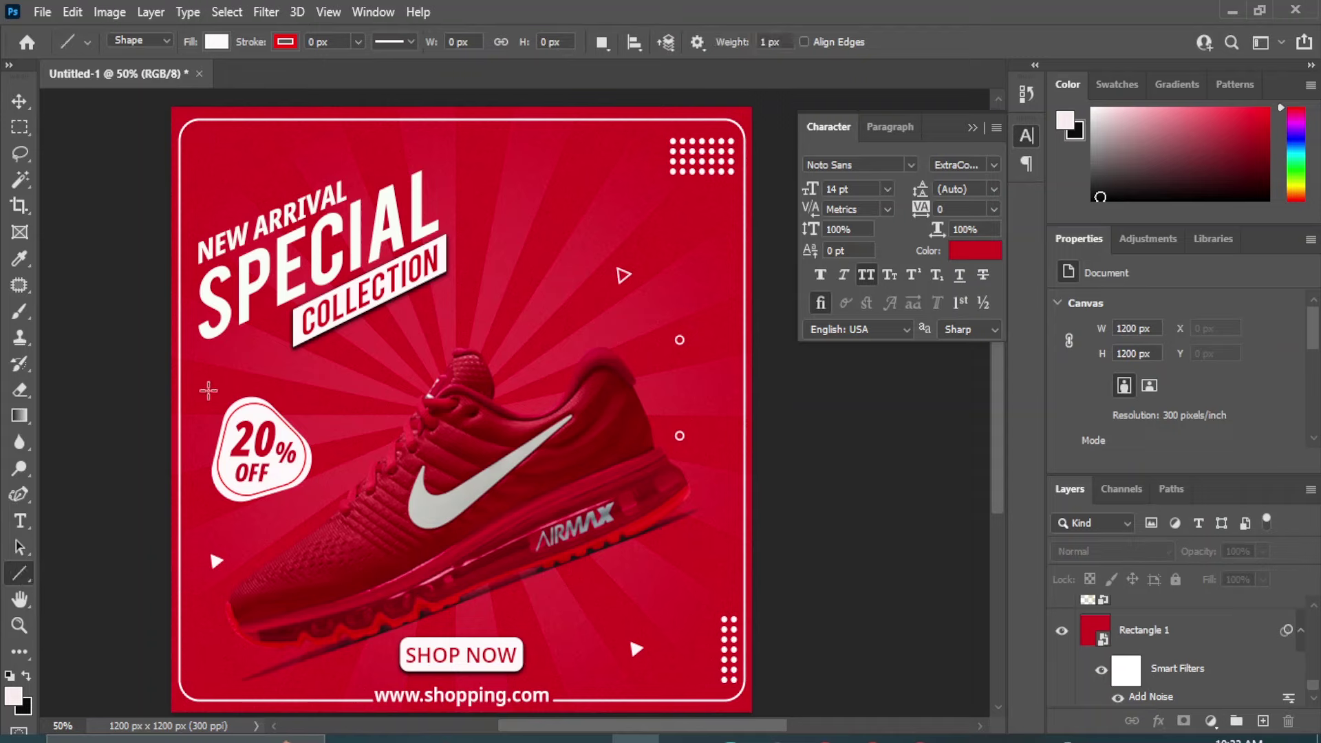
{"action": "mouse_move", "coordinate": [205, 391]}
{"action": "left_mouse_down"}
{"action": "mouse_move", "coordinate": [231, 376]}
{"action": "mouse_move", "coordinate": [220, 368]}
{"action": "left_mouse_up"}
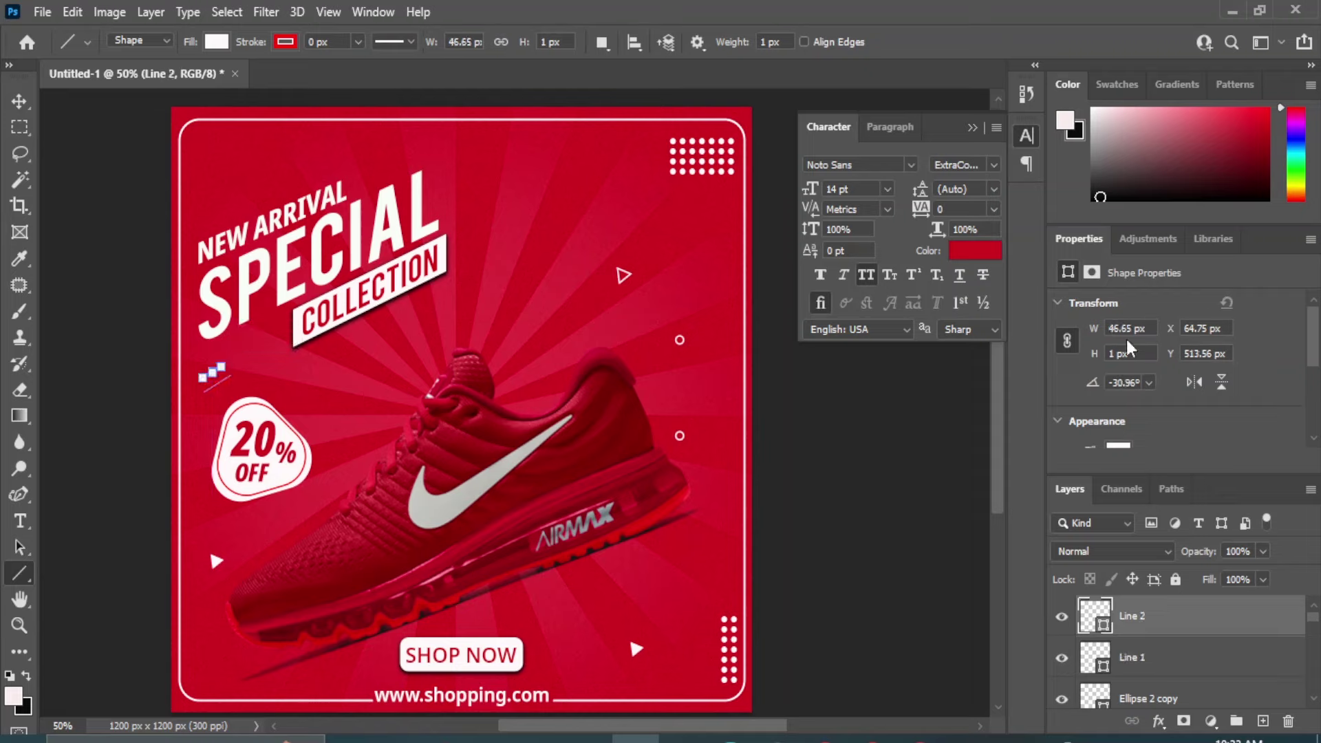
{"action": "scroll", "coordinate": [1104, 443], "scroll_direction": "down", "scroll_amount": 2}
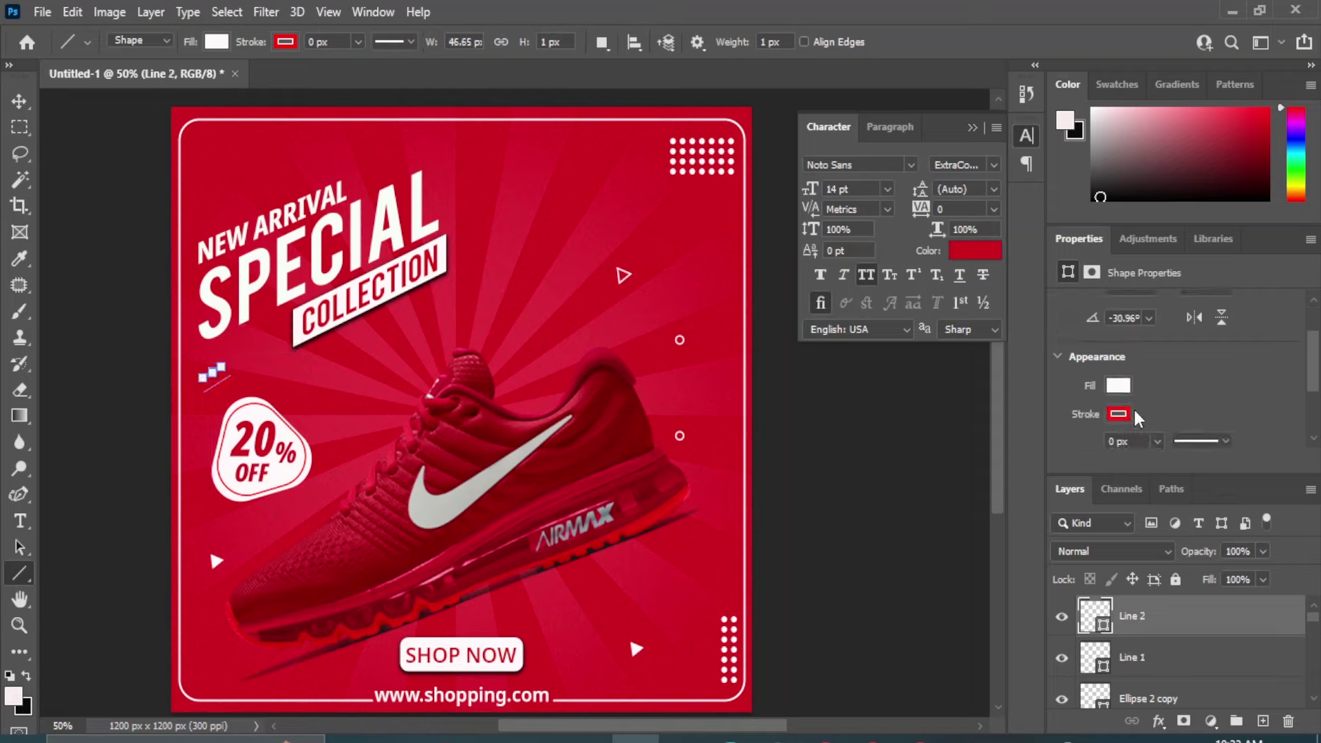
{"action": "left_click", "coordinate": [1119, 386]}
{"action": "key", "text": "v"}
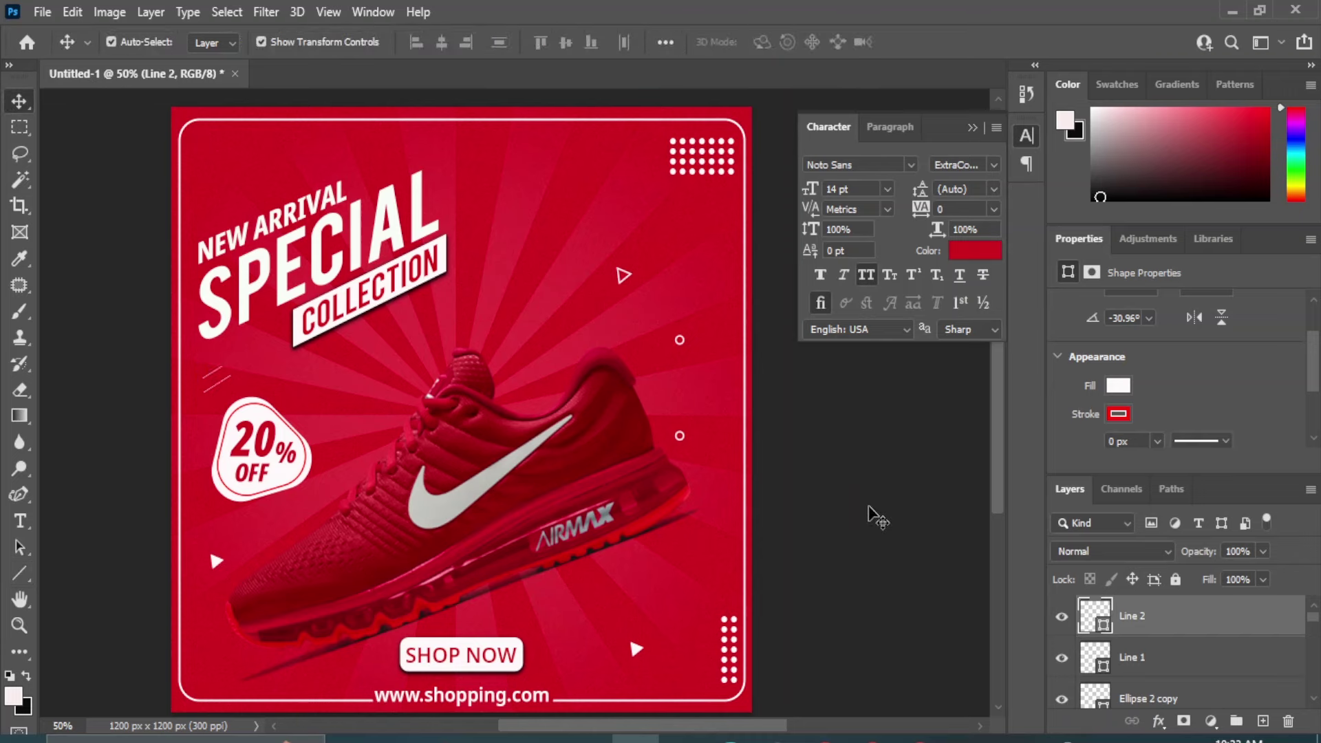
{"action": "left_click", "coordinate": [877, 526]}
Select both diagonal line layers and nudge them down together
{"action": "left_click", "coordinate": [1168, 631]}
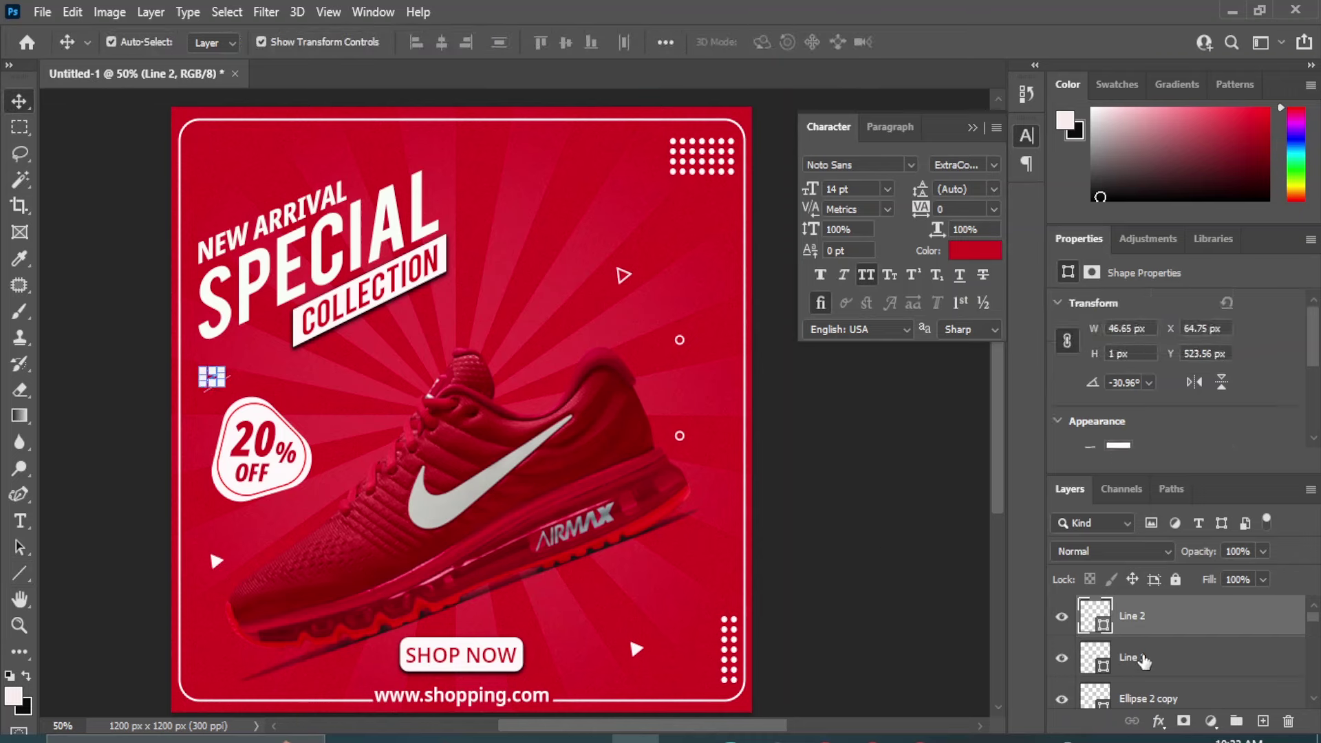
{"action": "left_click", "coordinate": [1142, 659], "text": "shift"}
{"action": "key", "text": "shift+Down"}
{"action": "key", "text": "shift+Down"}
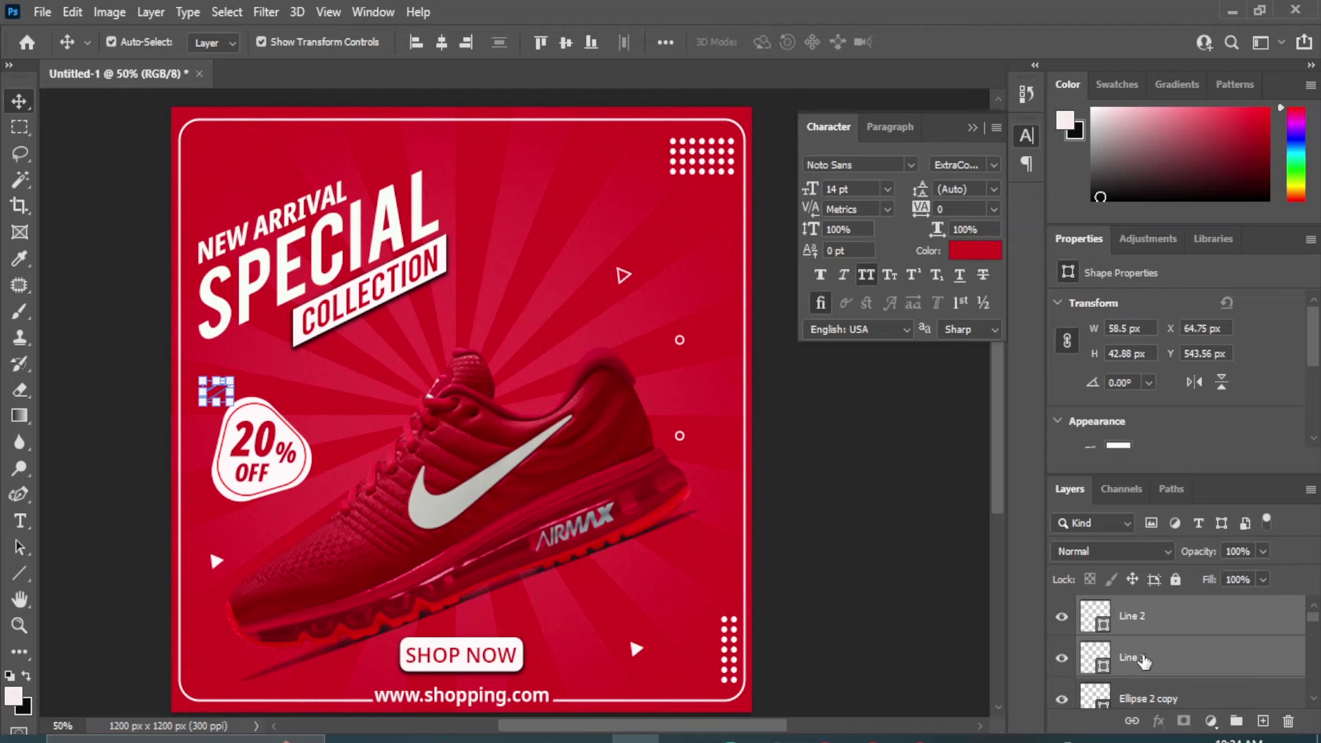